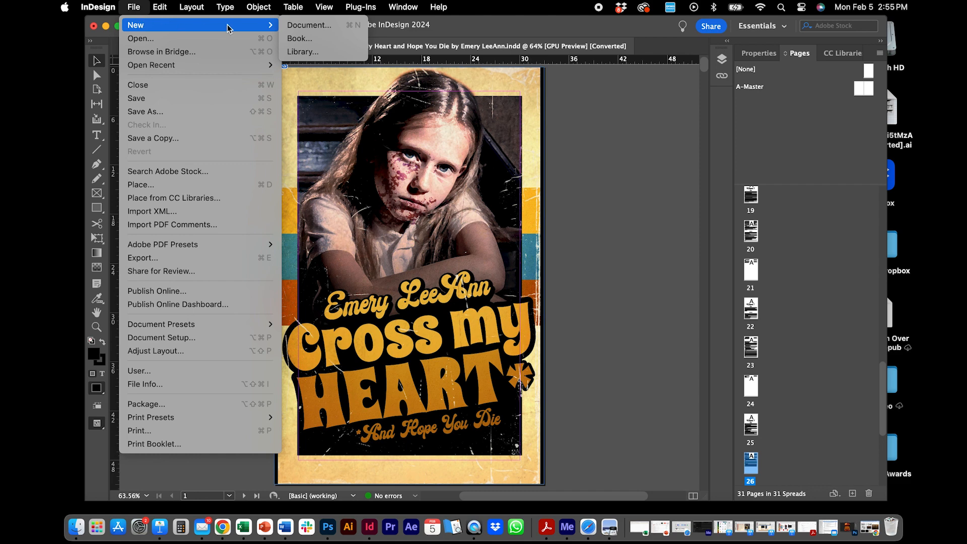
Start a new document of 33p0 by 51p0 with 10 pages, start number 1 and one column
left_click(285, 27)
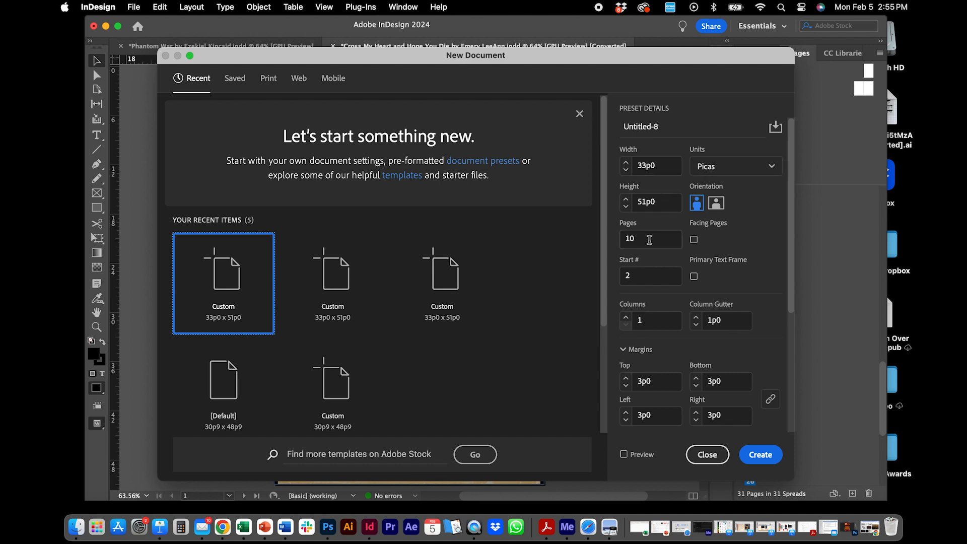
left_click(649, 240)
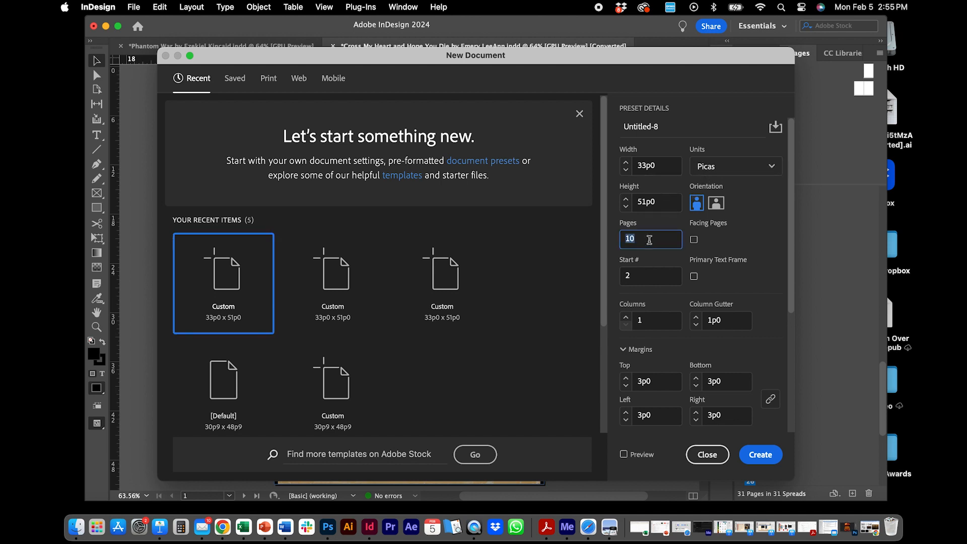
left_click(660, 165)
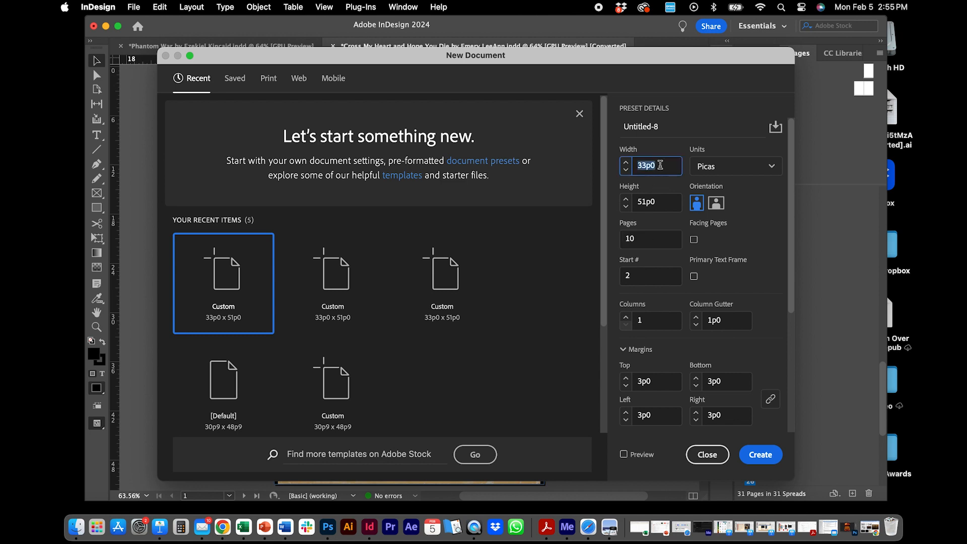
left_click(654, 201)
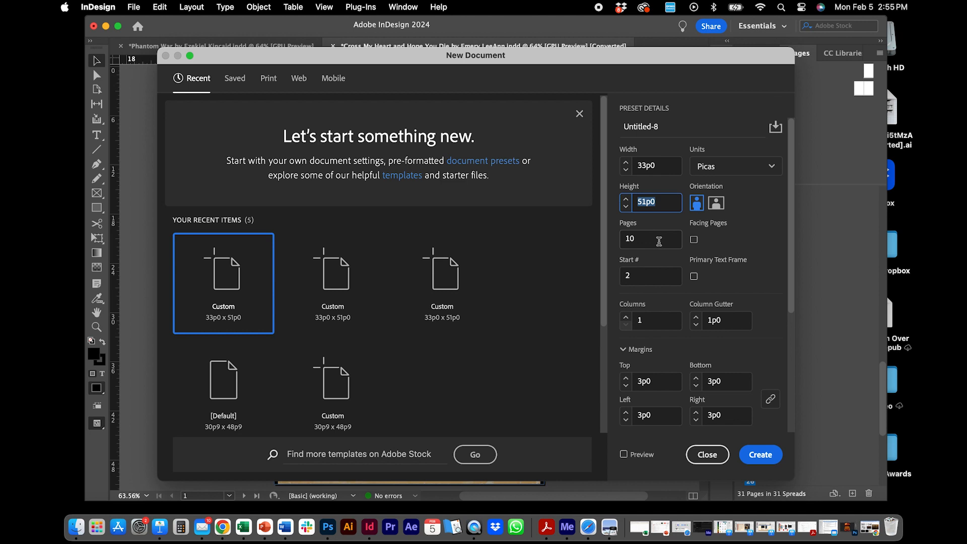
left_click(659, 241)
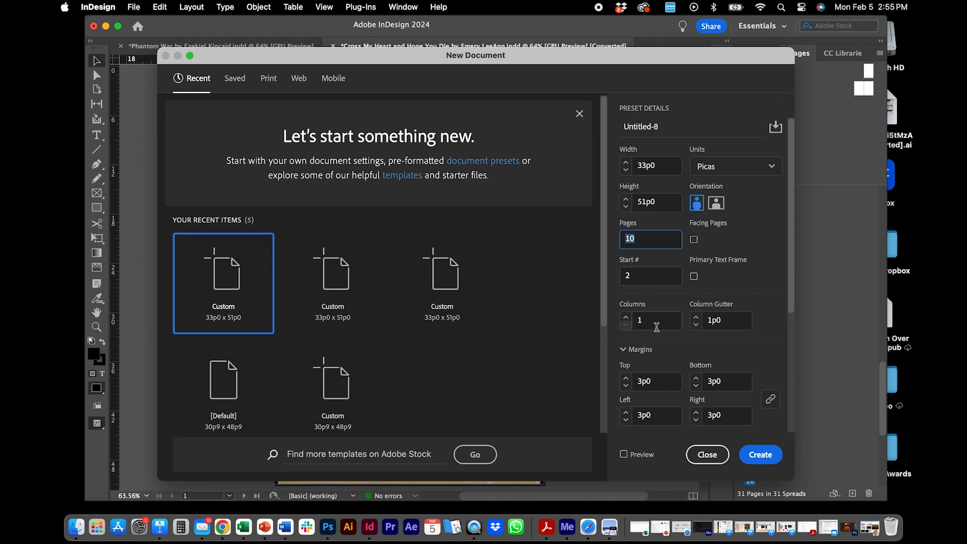
left_click(647, 281)
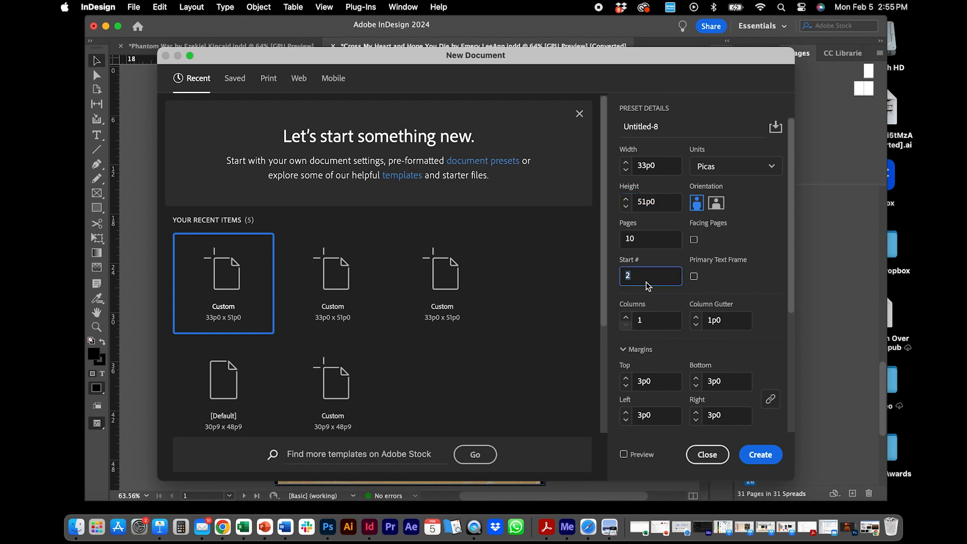
left_click(653, 322)
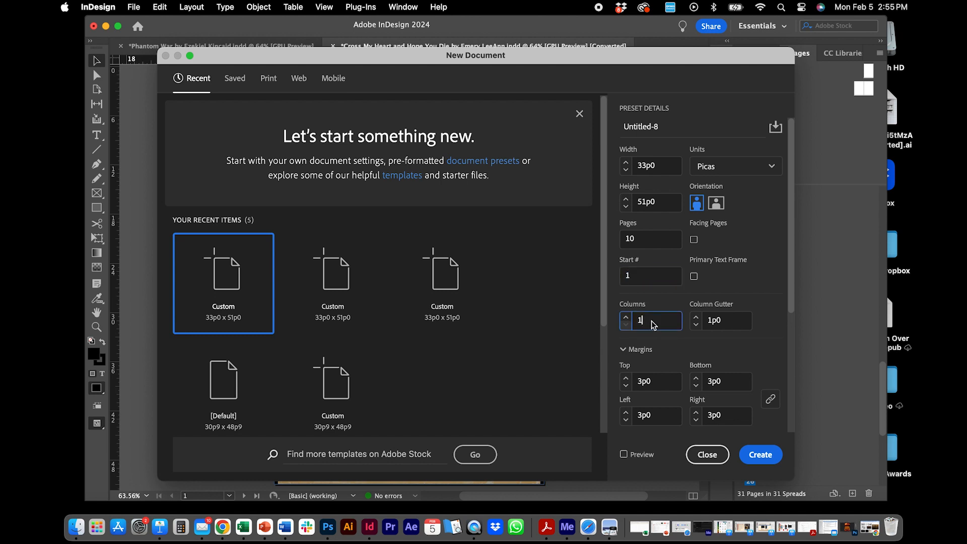
Set all four page margins to 4p0, keeping them linked
scroll(783, 301, "down", 3)
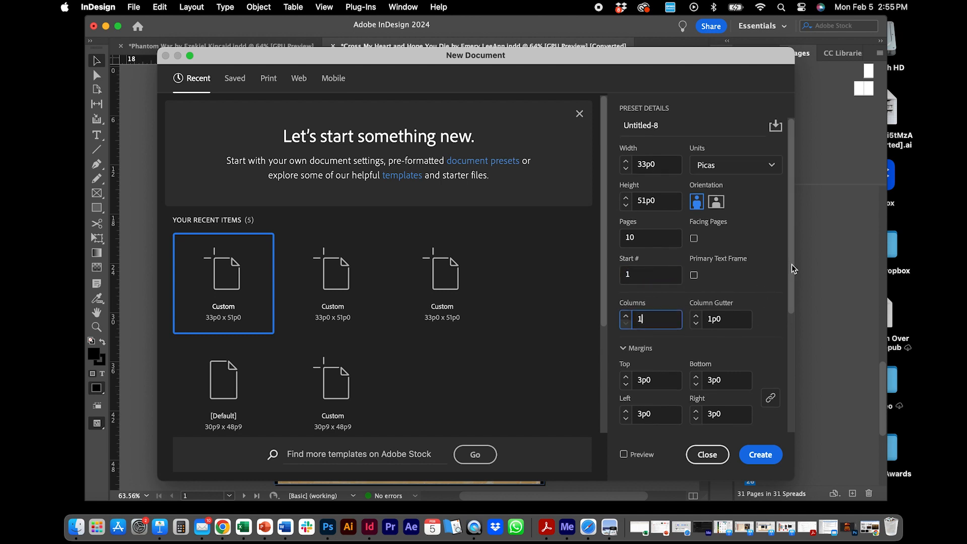
scroll(781, 310, "down", 3)
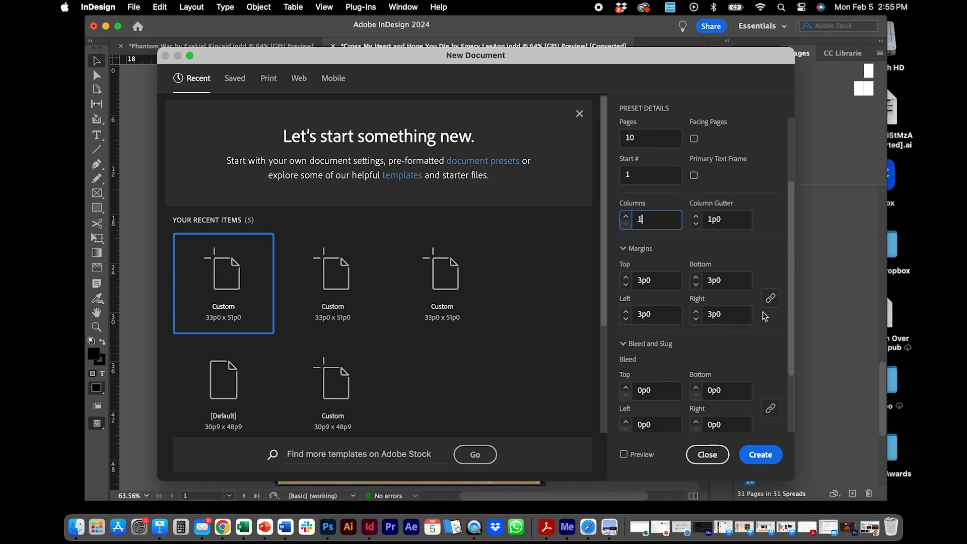
left_click(677, 285)
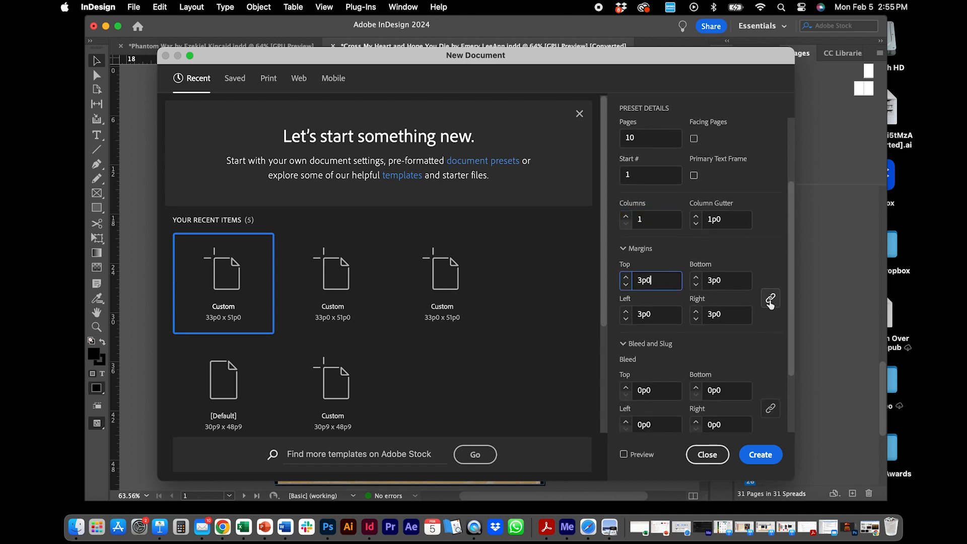
left_click(771, 299)
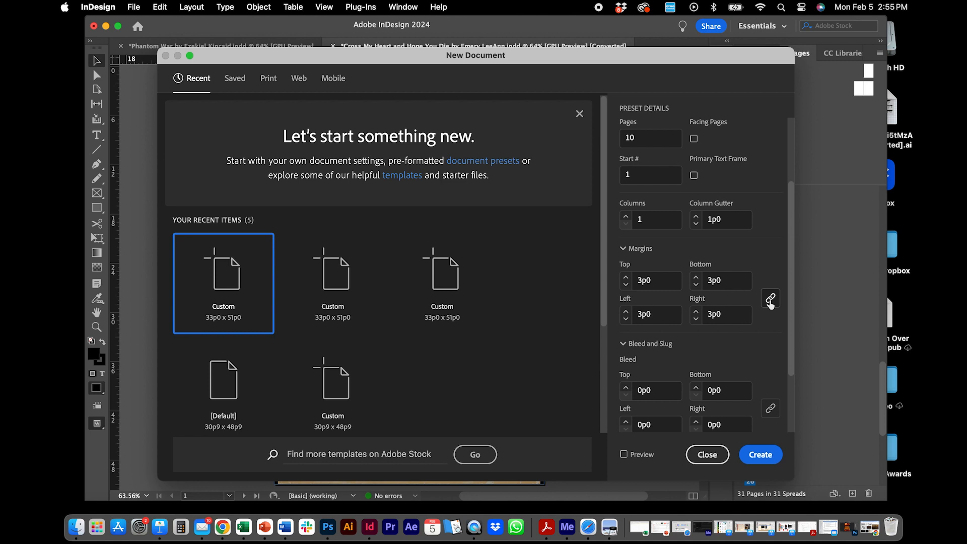
left_click(770, 300)
left_click(771, 299)
double_click(654, 279)
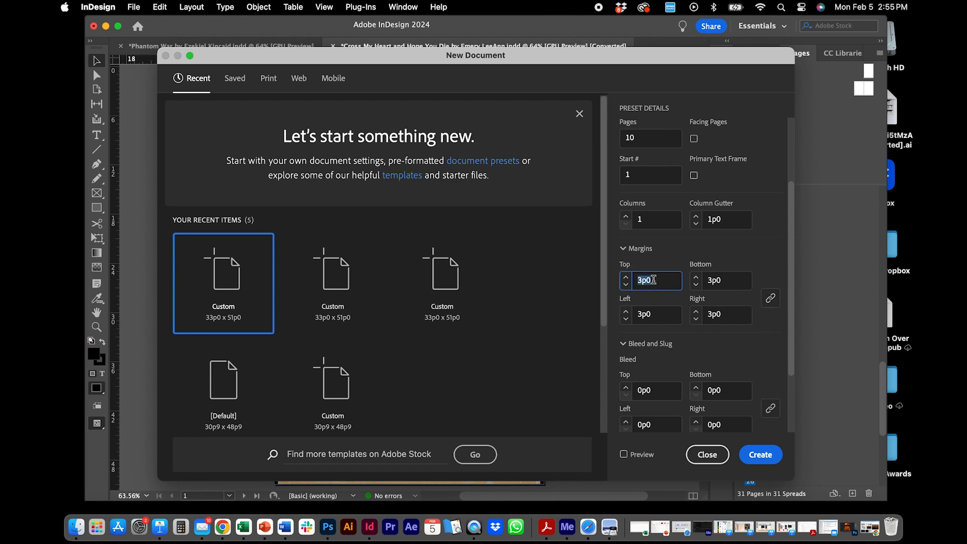
type("4")
key("Tab")
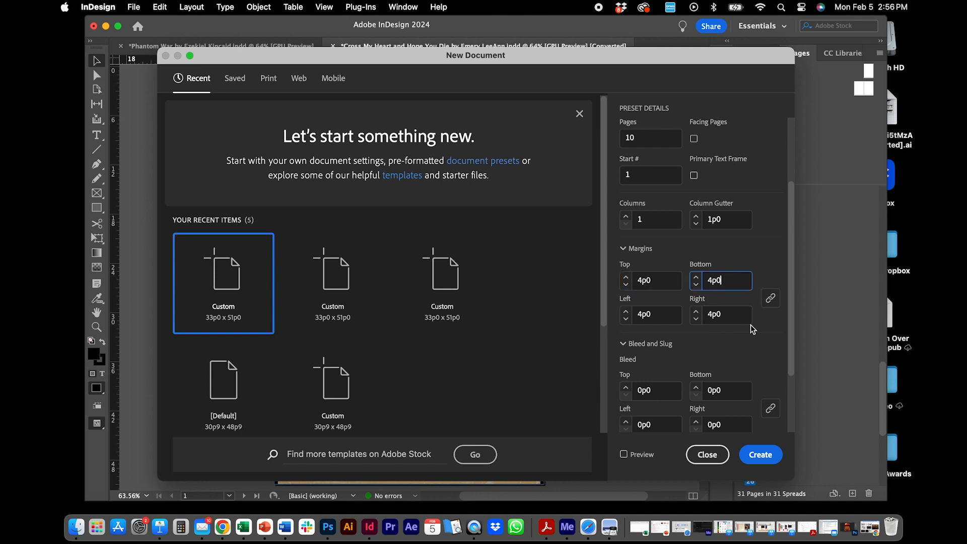
Set all four linked margins to 3p0, leave the bleed at 0p0 and create the document
left_click(654, 282)
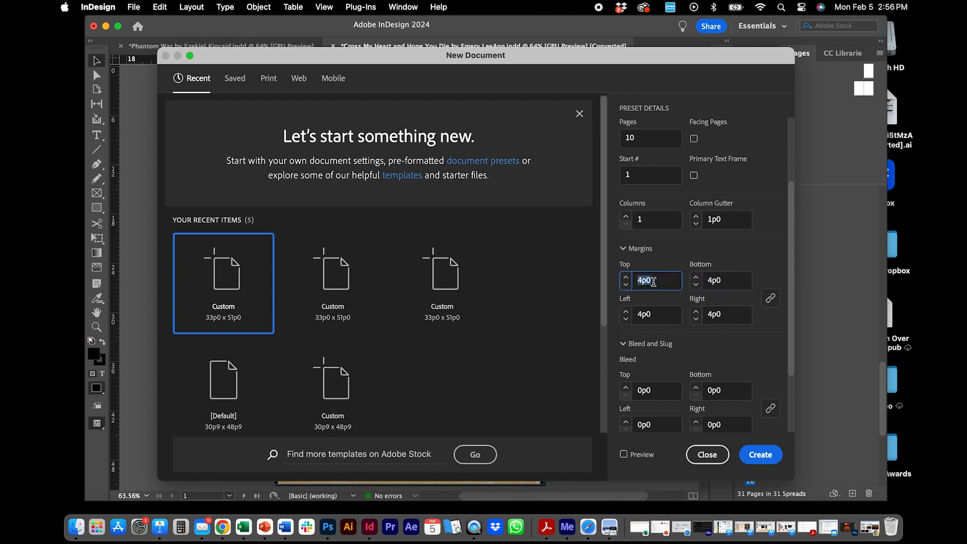
type("3")
key("Tab")
left_click_drag(791, 300, 788, 364)
left_click(659, 302)
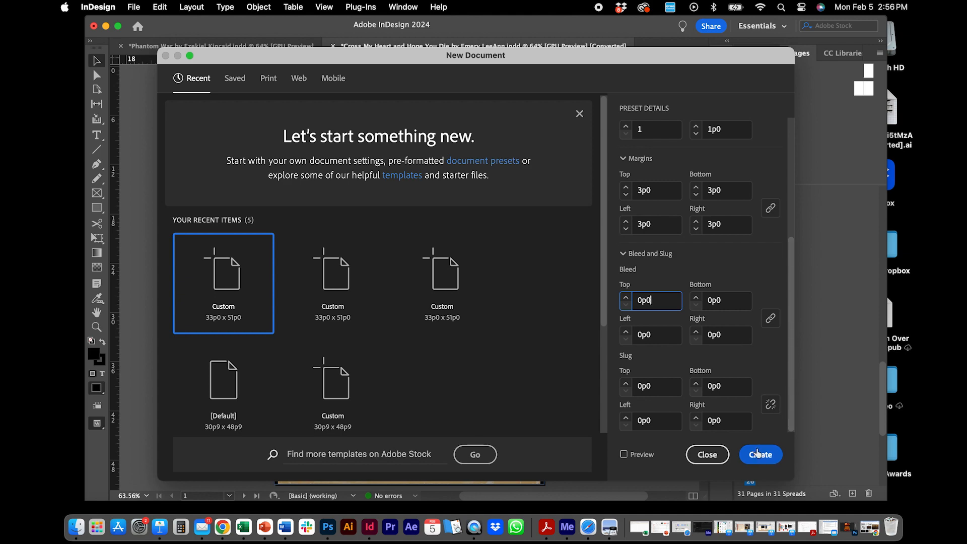
left_click(753, 456)
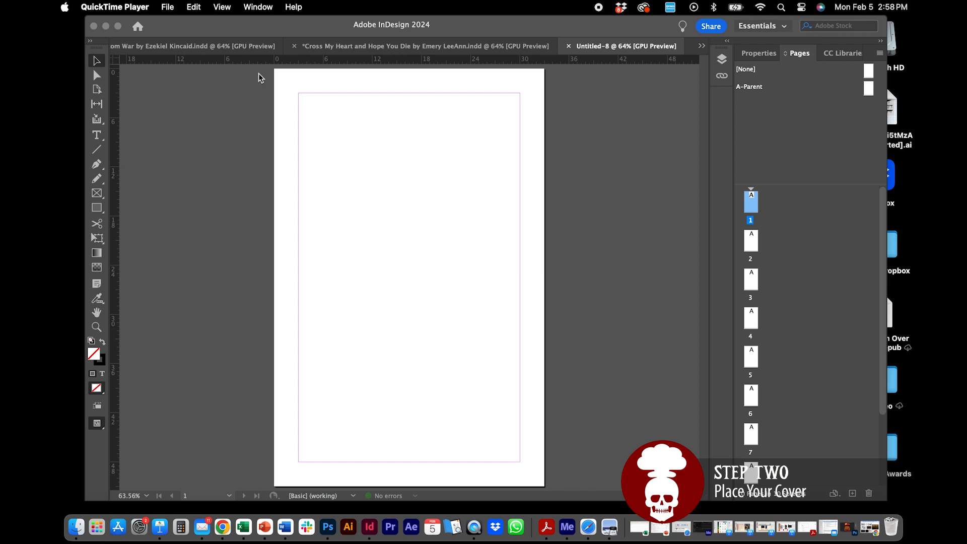
Place Diarrhea Mouth.png on page 1 and move it so the cover image fills the page
left_click(170, 8)
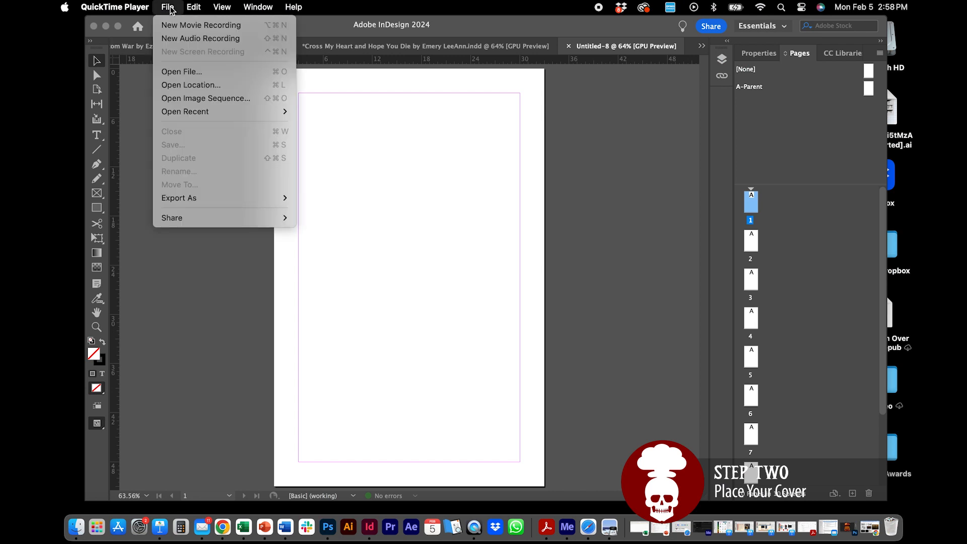
left_click(416, 181)
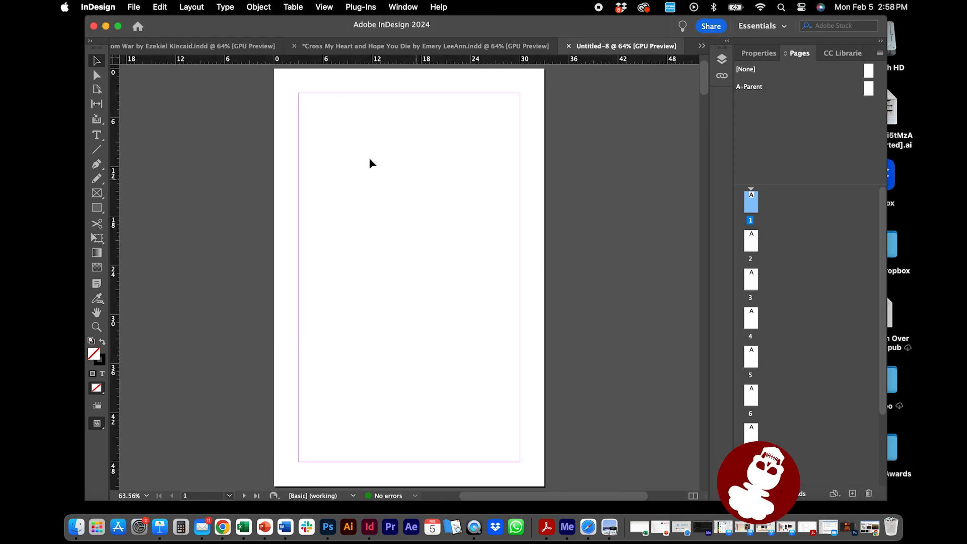
left_click(135, 8)
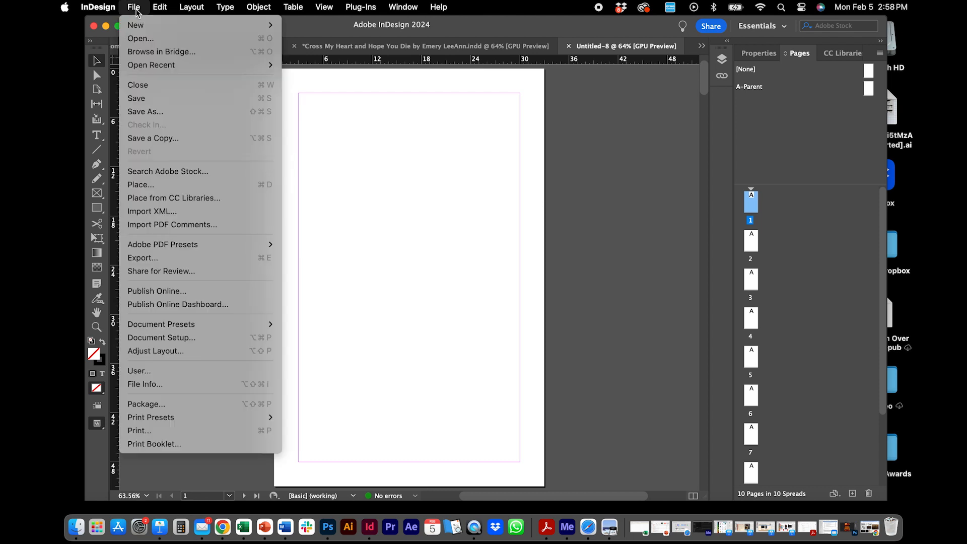
left_click(141, 188)
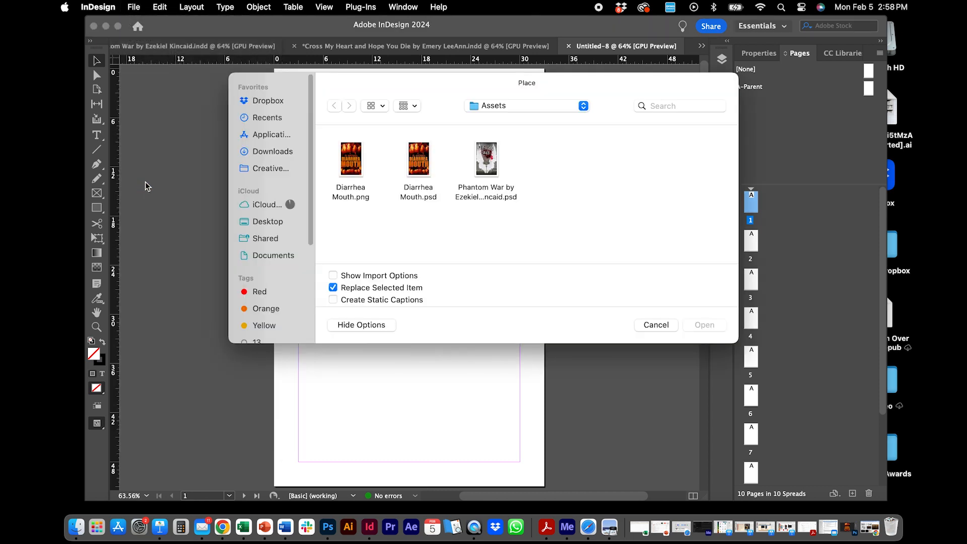
double_click(351, 174)
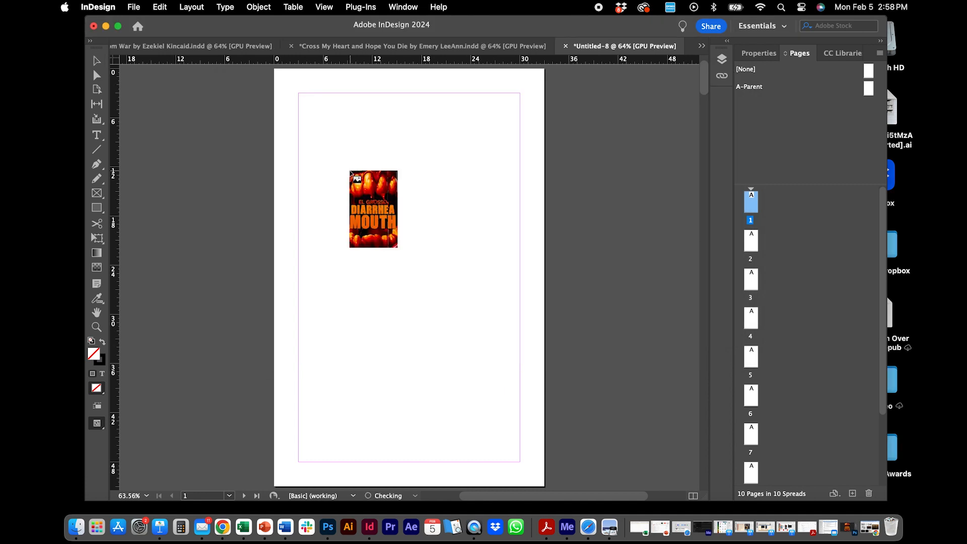
left_click(258, 146)
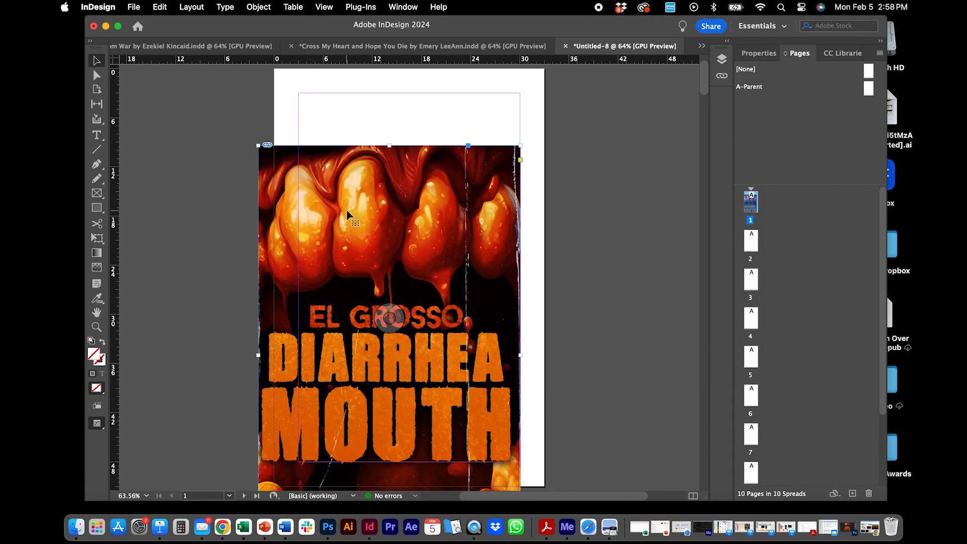
left_click_drag(345, 215, 381, 153)
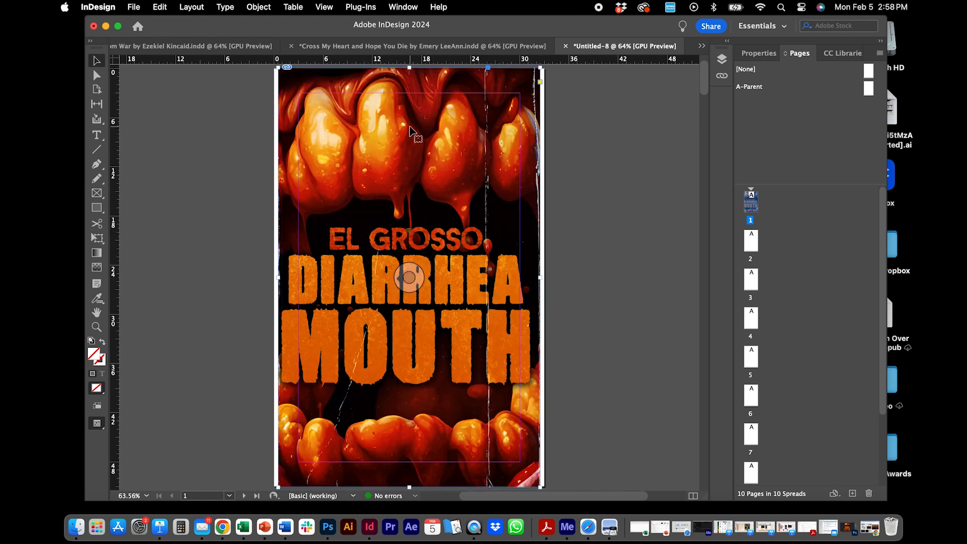
left_click_drag(374, 228, 373, 230)
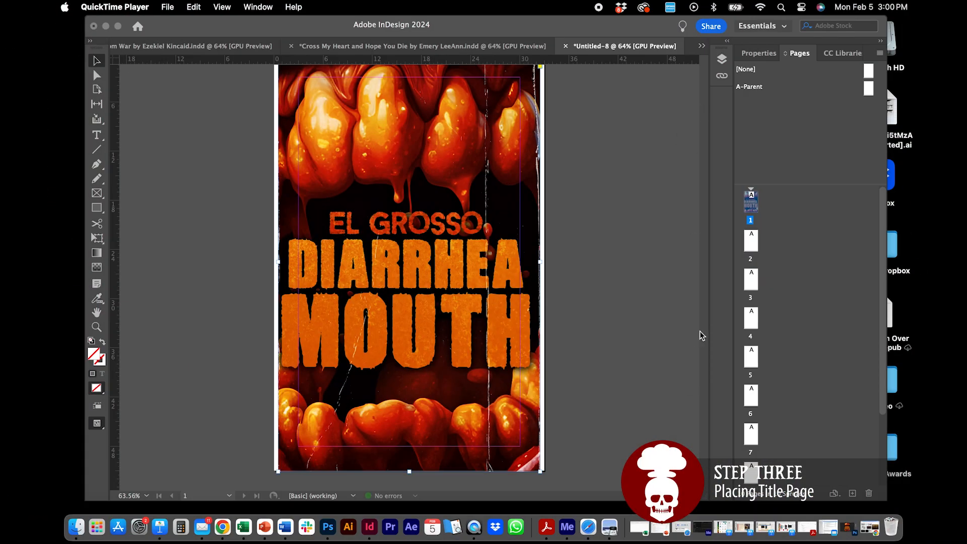
Paste a copy of the cover image in place on page 2
left_click(595, 158)
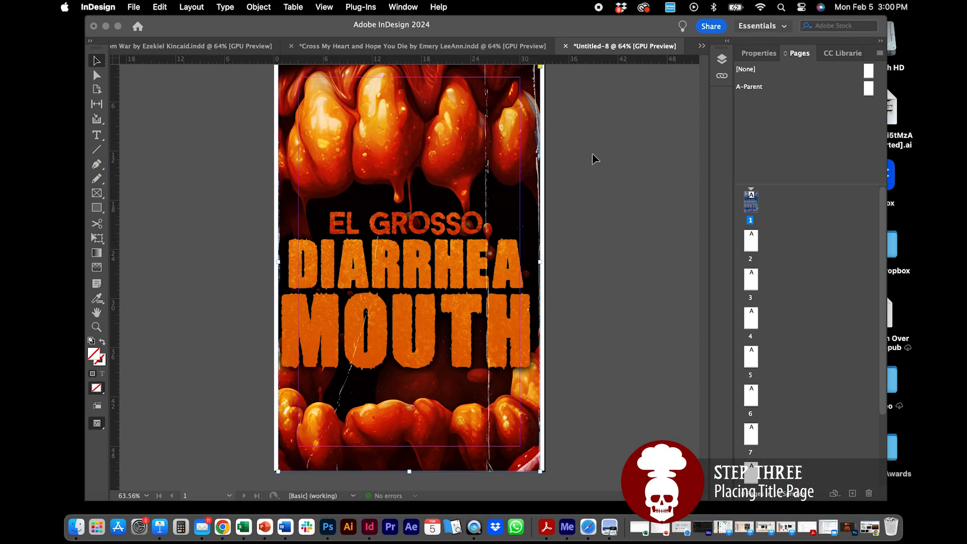
scroll(707, 78, "up", 2)
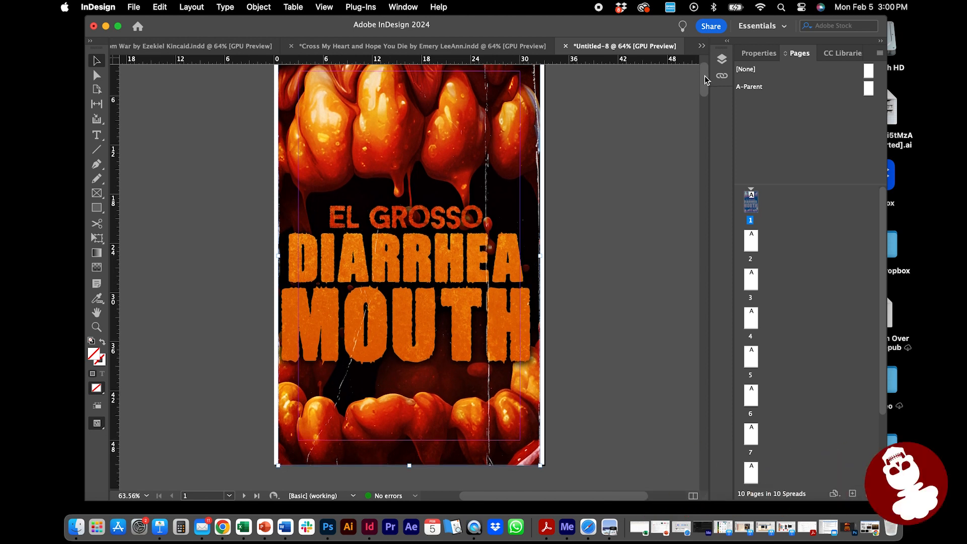
left_click_drag(705, 79, 661, 91)
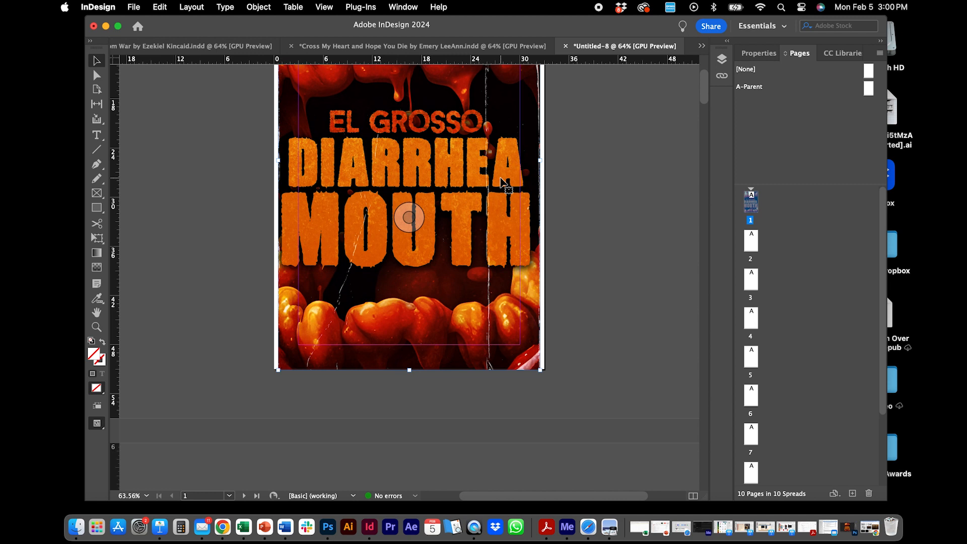
left_click_drag(703, 91, 691, 123)
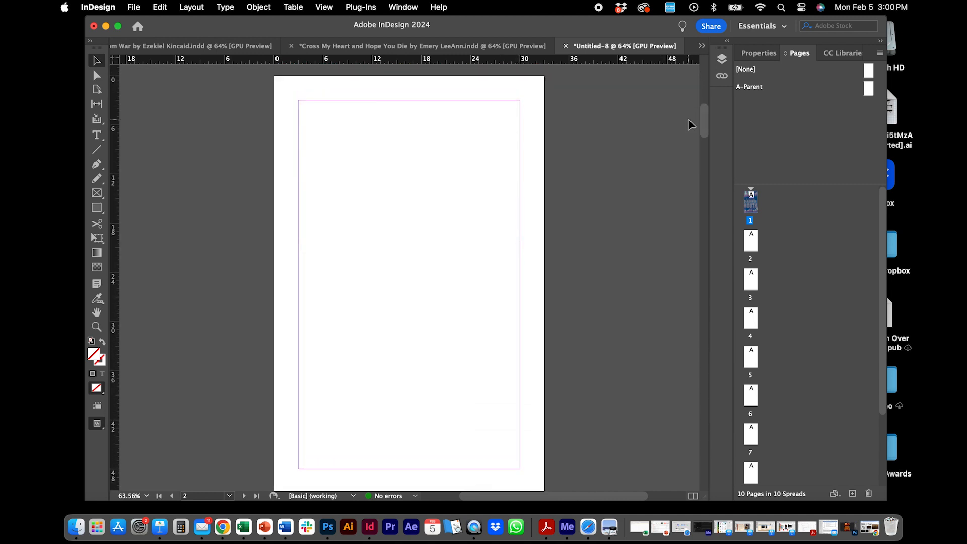
right_click(346, 203)
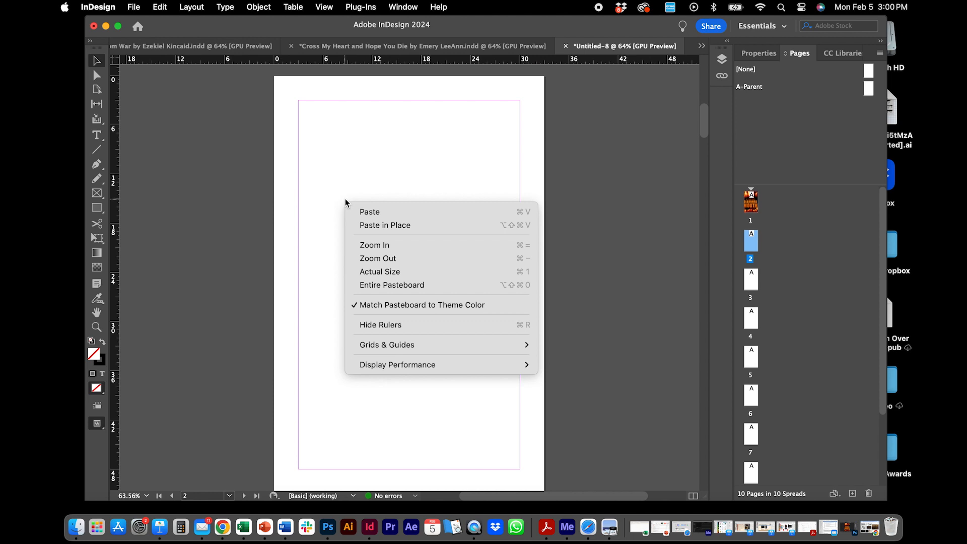
left_click(360, 226)
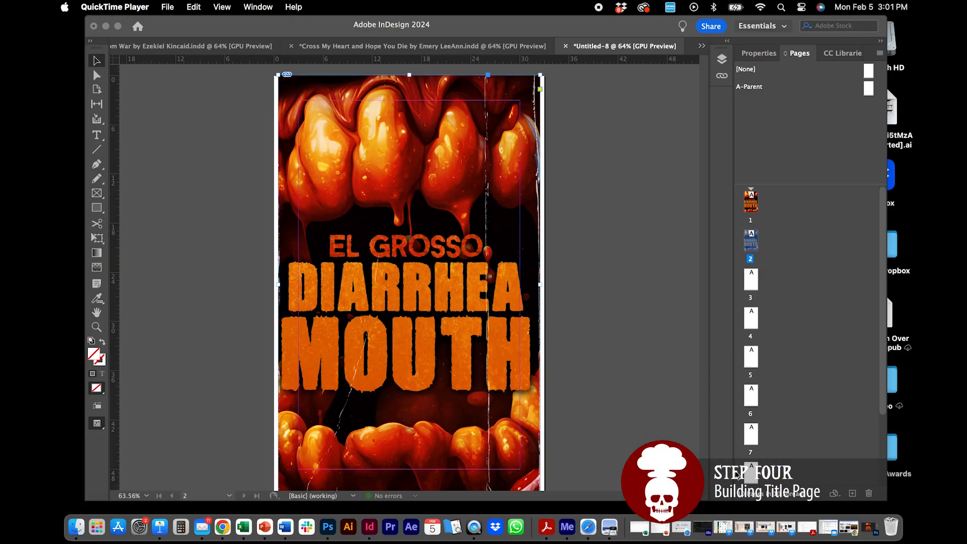
Switch to Photoshop and save Diarrhea Mouth.psd under the new name Diarrhea Mouth Title Page.psd in the Assets folder, with Maximize Compatibility on
left_click(329, 530)
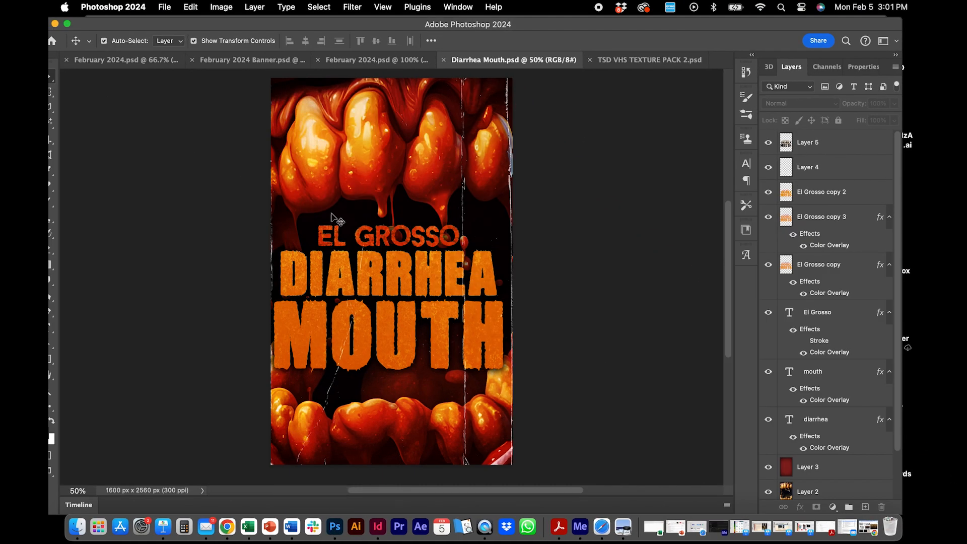
left_click(332, 213)
left_click(247, 244)
left_click(166, 8)
left_click(185, 143)
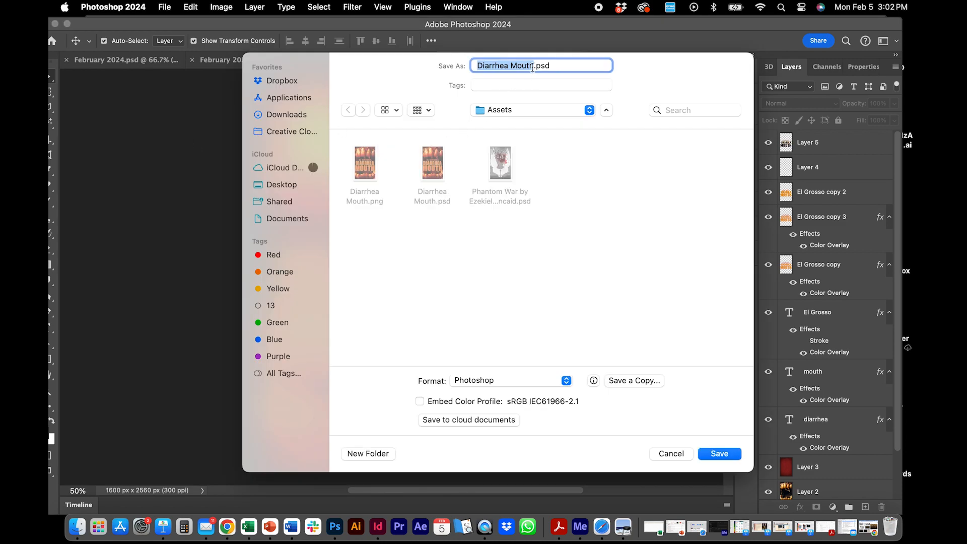
left_click(533, 67)
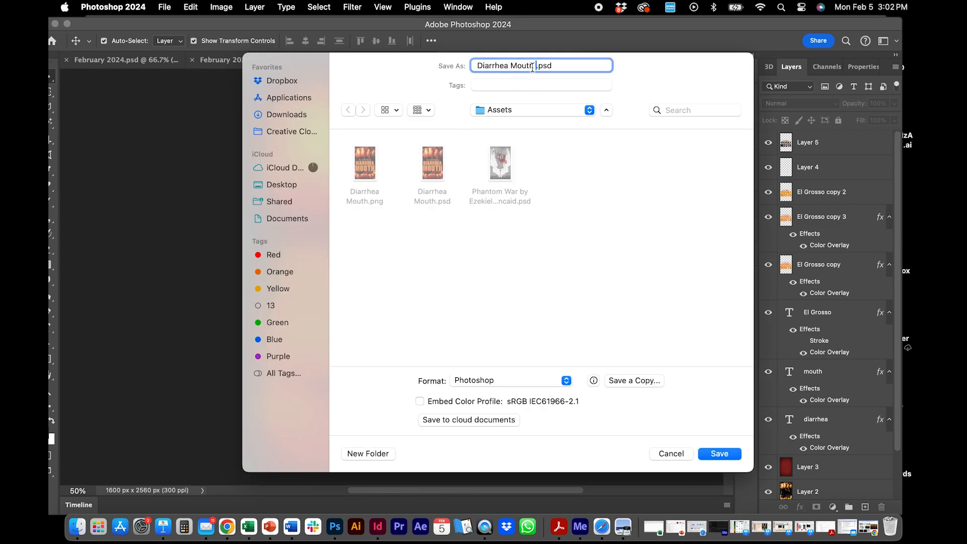
type("Title Page")
left_click(711, 454)
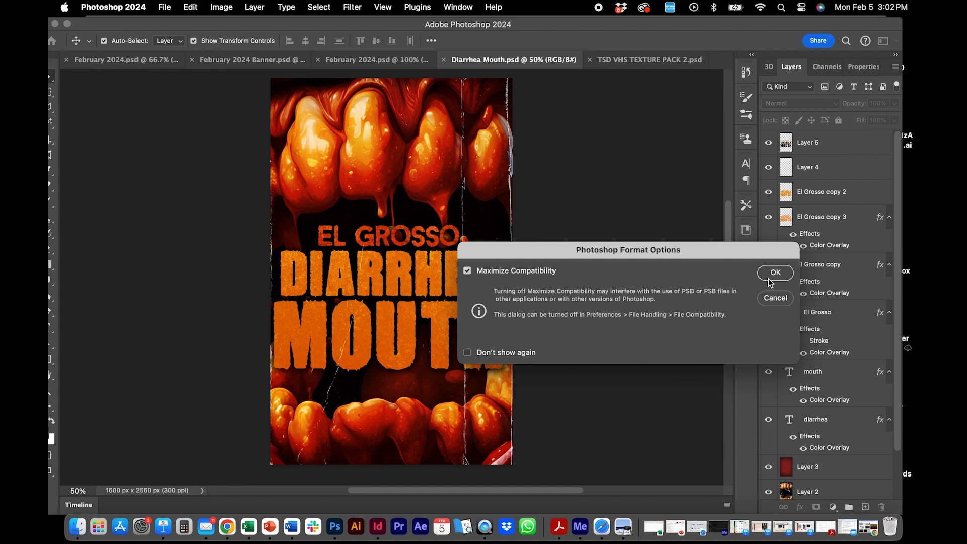
left_click(770, 280)
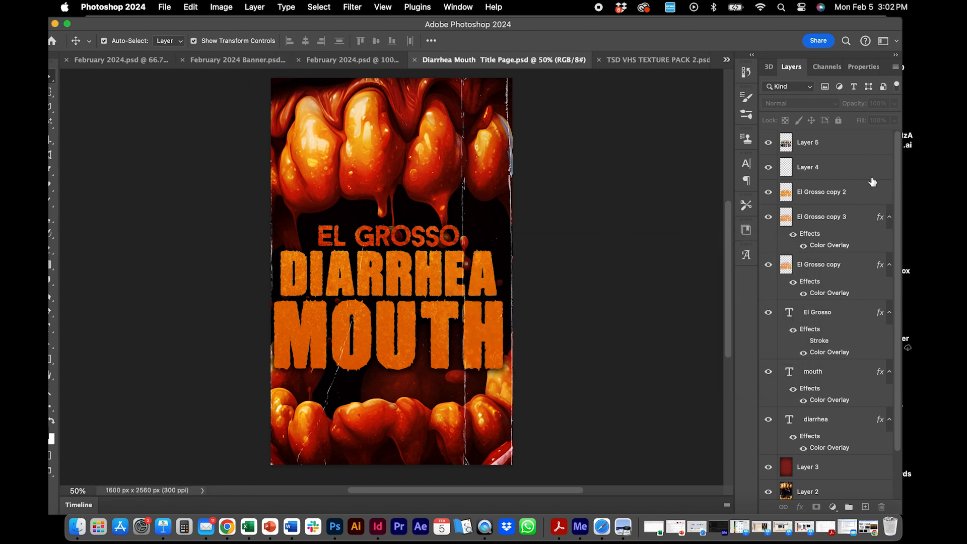
Delete the red overlay Layer 3, Layer 2 and the remaining background artwork behind the title
left_click(374, 160)
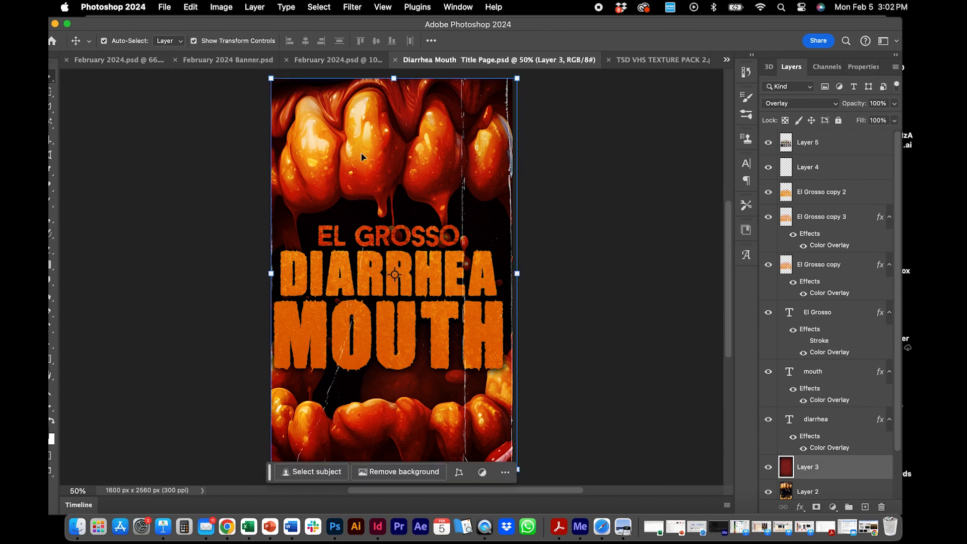
key("Delete")
left_click(500, 156)
key("Delete")
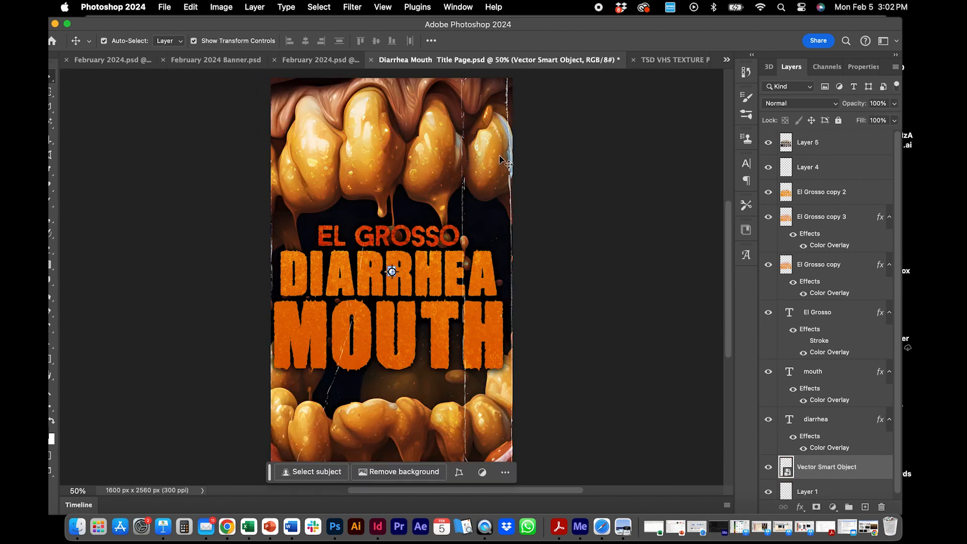
key("Delete")
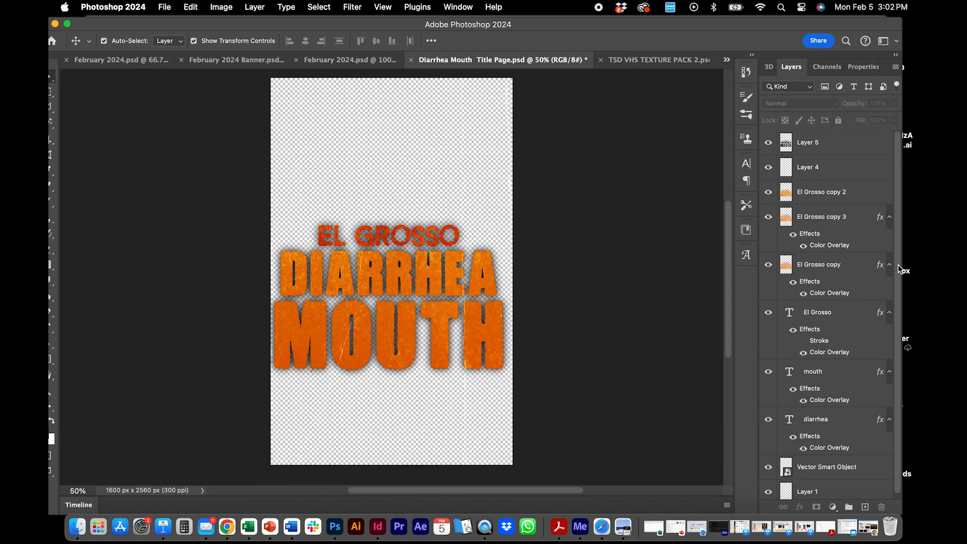
Hide Layer 4, El Grosso copy 2, El Grosso copy 3 and El Grosso copy
left_click(800, 146)
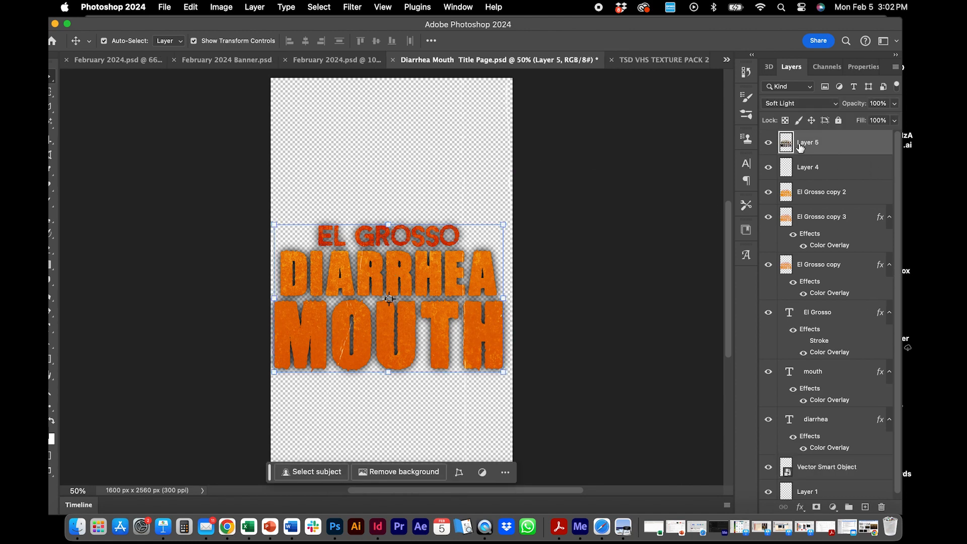
left_click(769, 143)
left_click(769, 168)
left_click(767, 193)
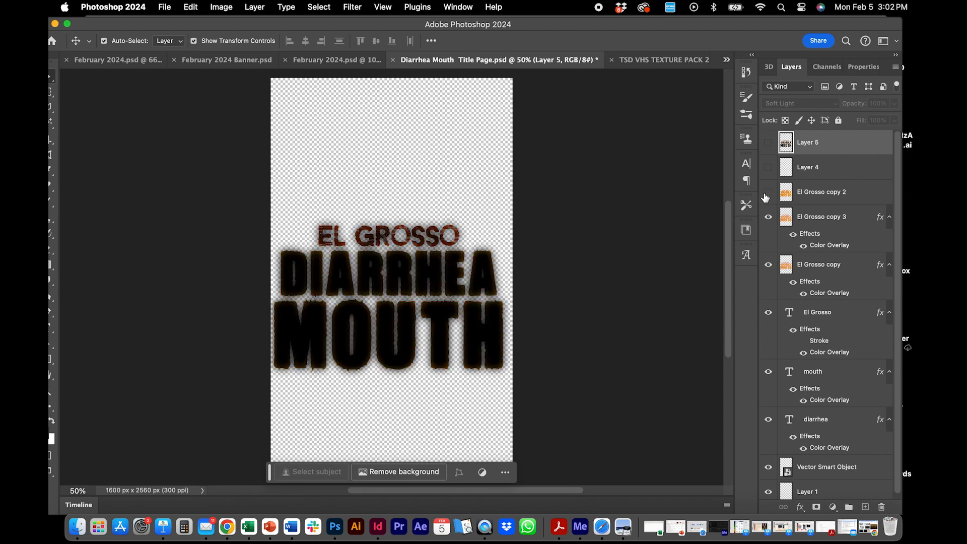
left_click(767, 218)
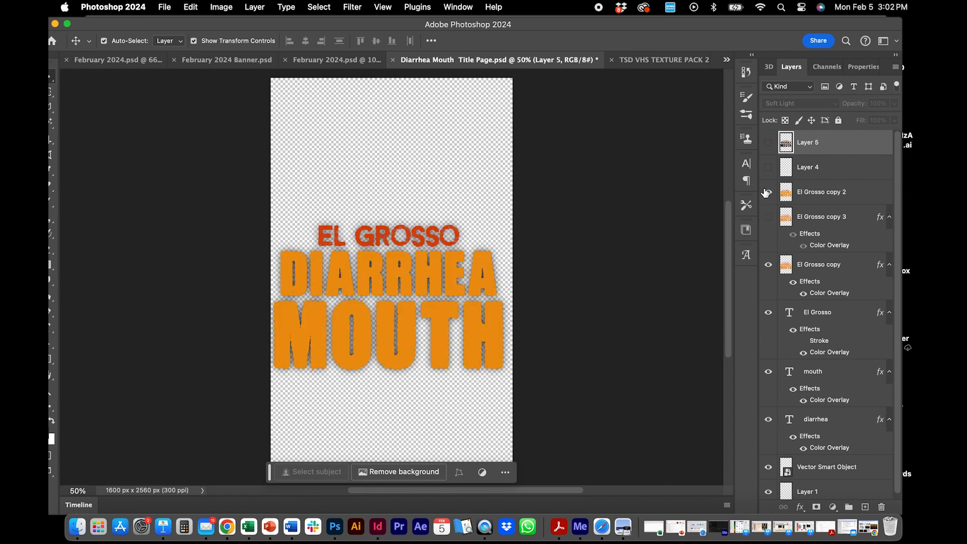
left_click(766, 191)
left_click(768, 143)
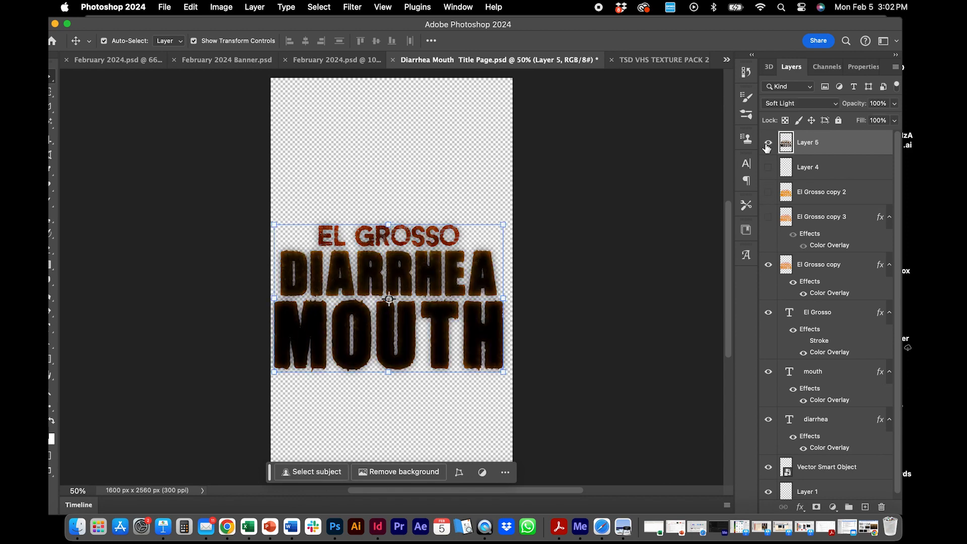
left_click(768, 265)
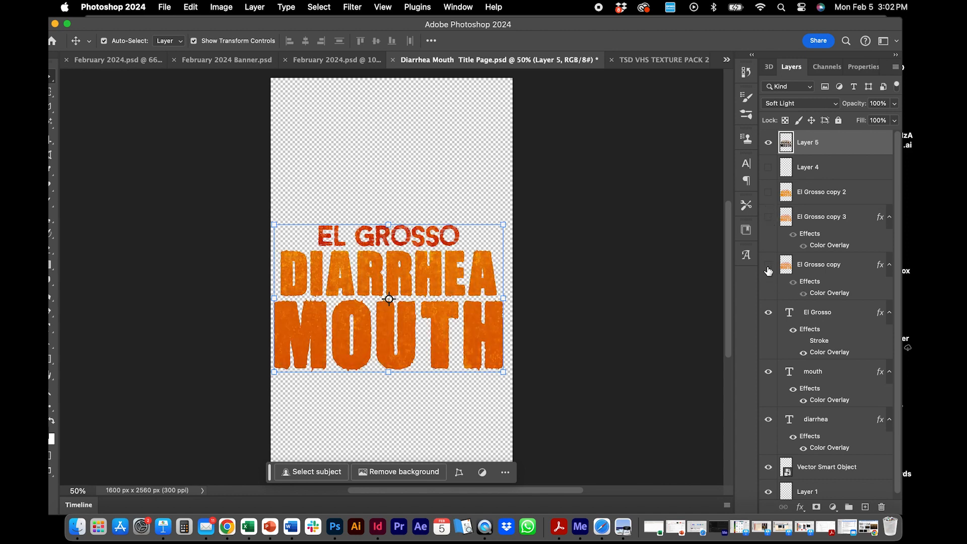
left_click(722, 256)
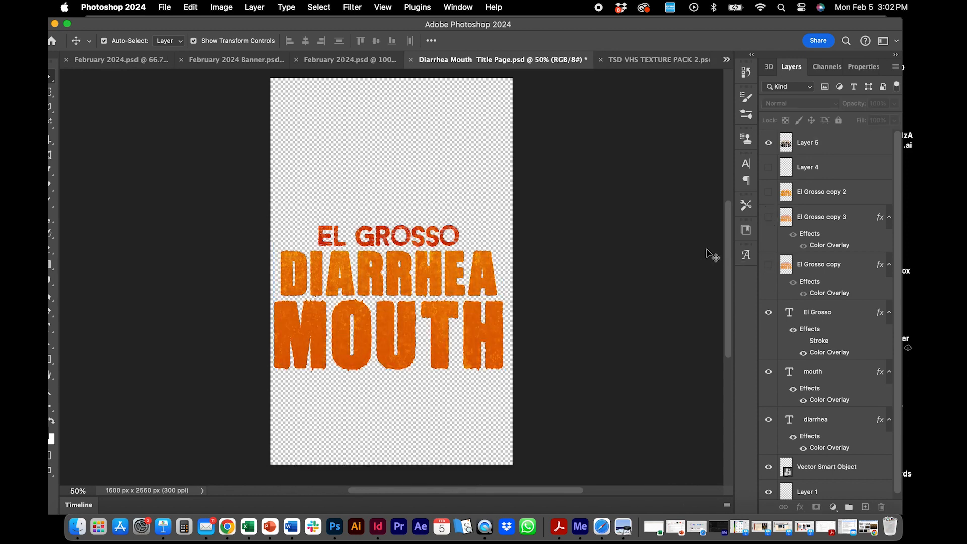
Check the visibility of the El Grosso and mouth text layers, keeping them shown, and hide Layer 5
left_click(768, 313)
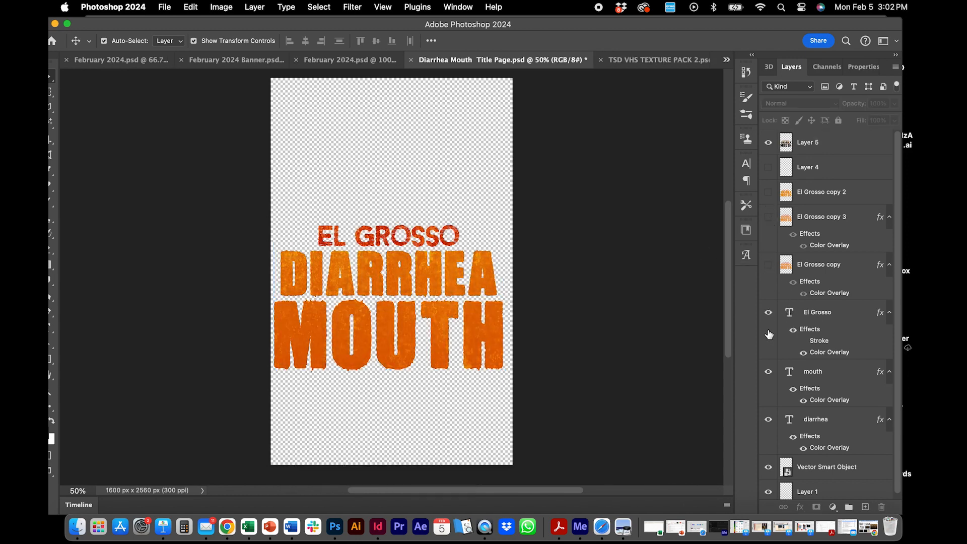
left_click(768, 373)
left_click(768, 375)
left_click(768, 143)
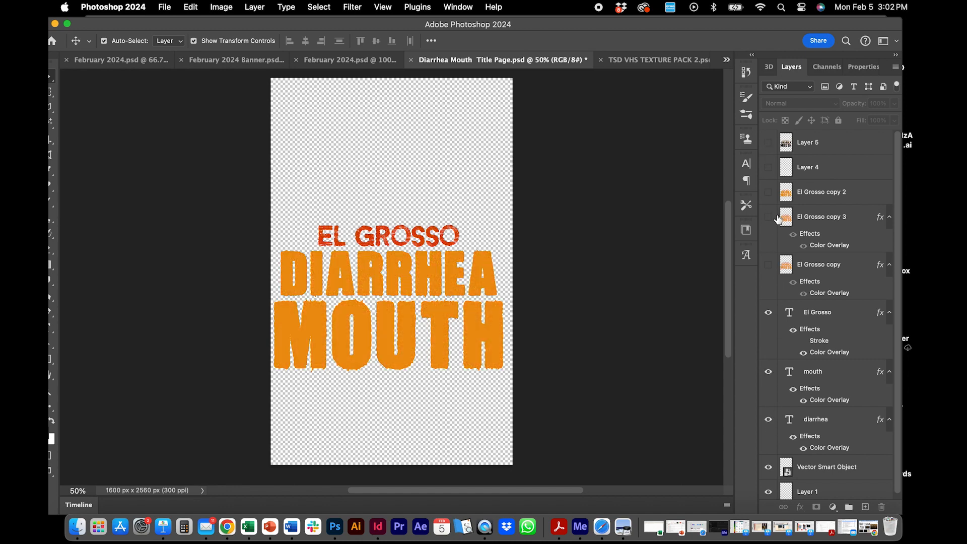
Set the Color Overlay of the El Grosso text layer to black (000000)
left_click(820, 320)
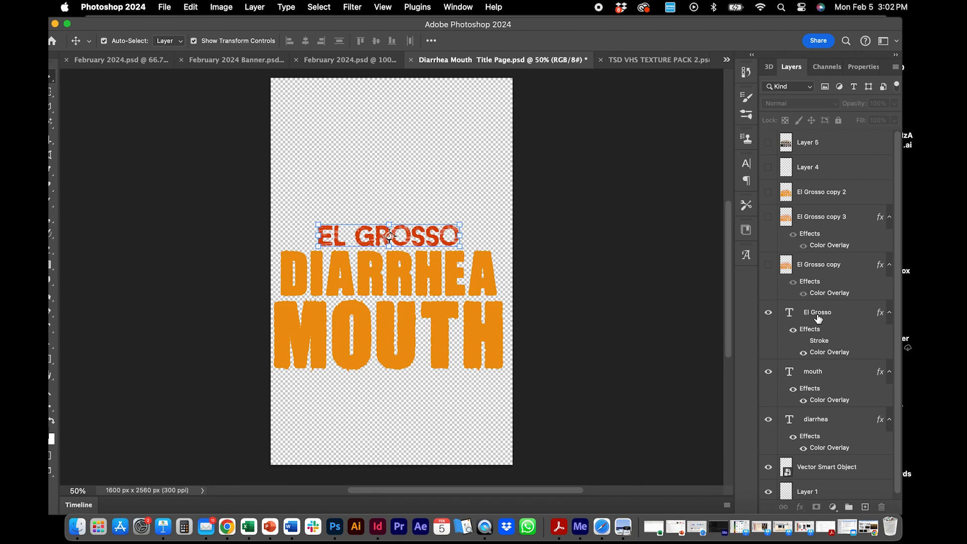
double_click(825, 352)
left_click(665, 271)
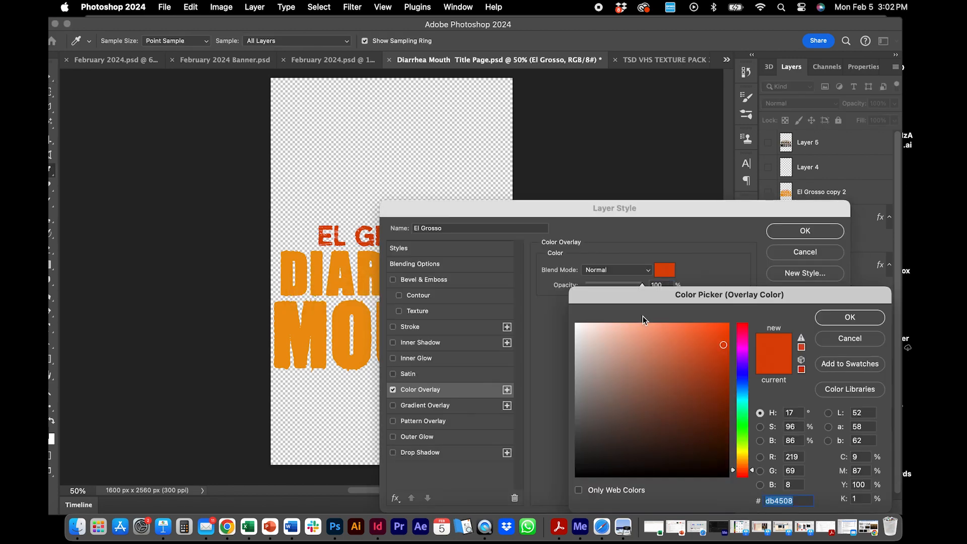
left_click(634, 334)
left_click_drag(711, 379, 729, 476)
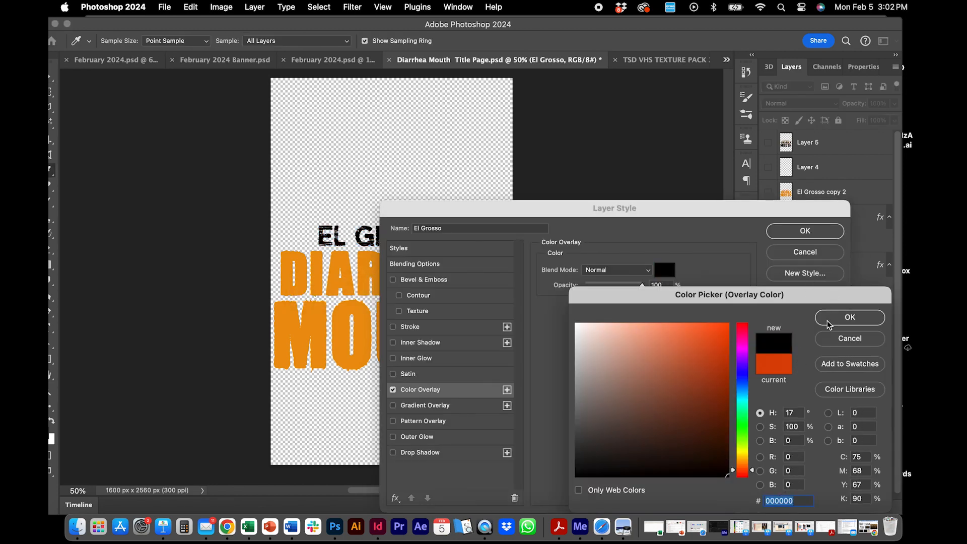
left_click(827, 322)
left_click(803, 231)
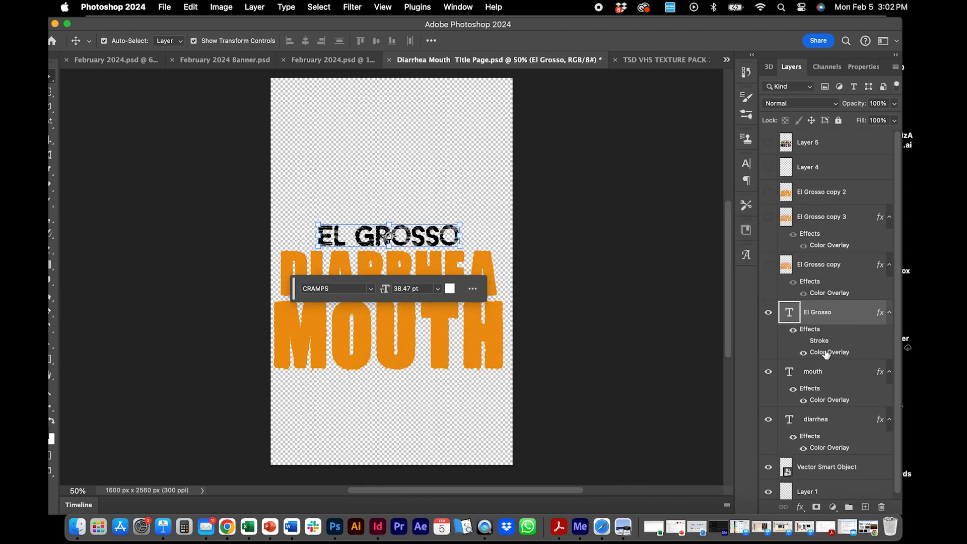
Change the mouth text layer's Color Overlay to black (000000)
left_click(806, 375)
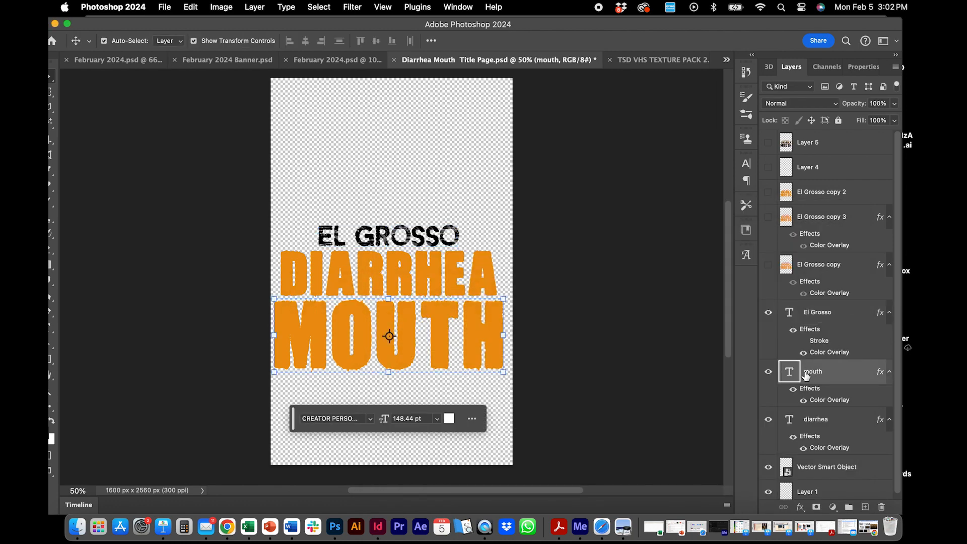
double_click(815, 402)
left_click(664, 269)
left_click(690, 403)
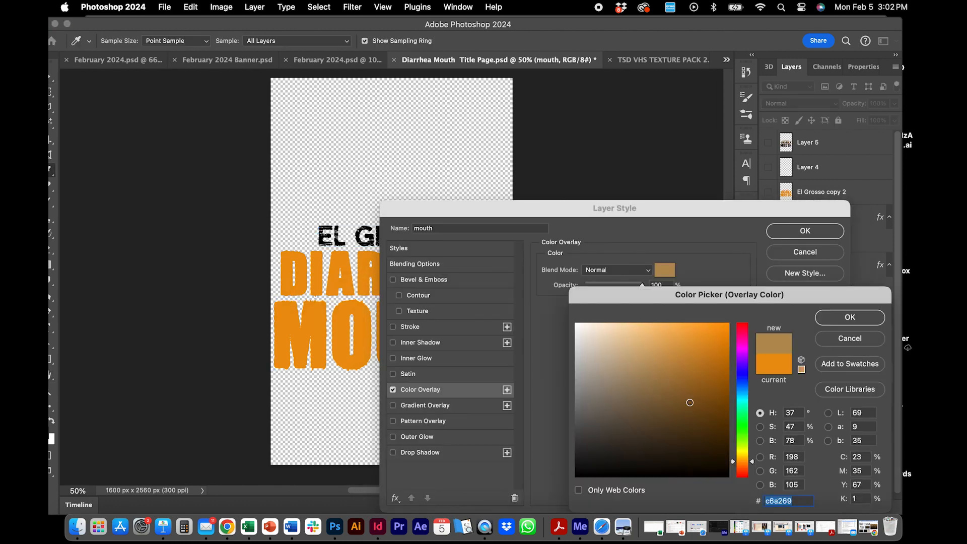
left_click_drag(690, 403, 728, 476)
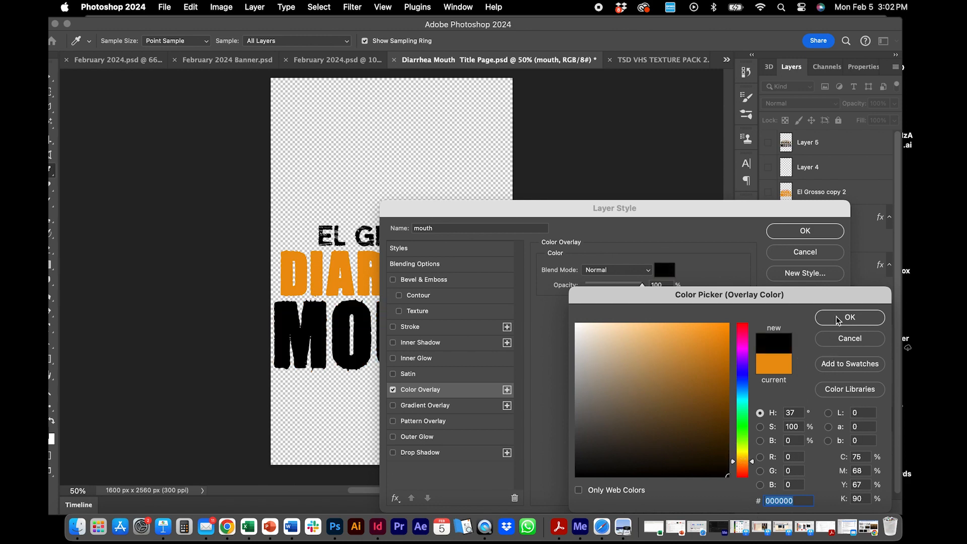
left_click(837, 320)
left_click(805, 231)
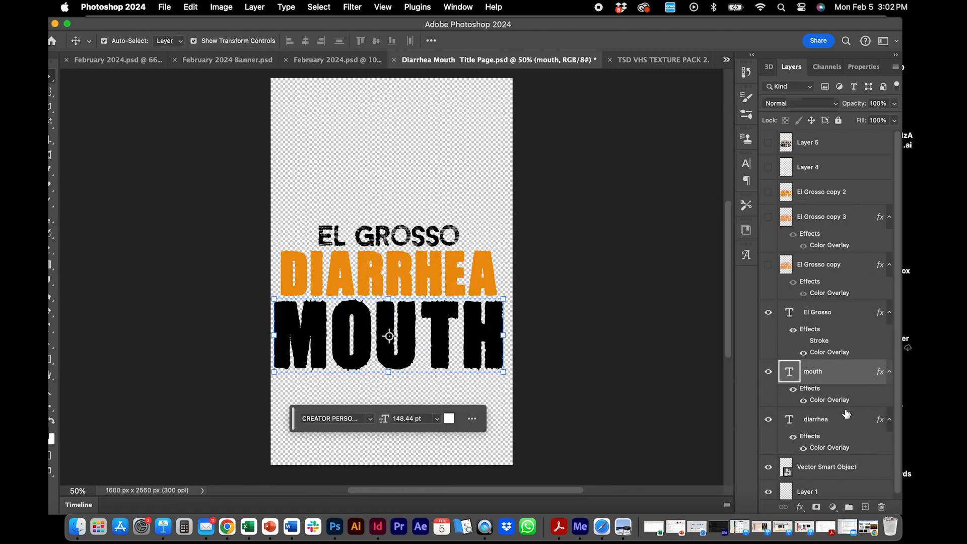
Recolour the diarrhea text layer with a black (000000) Color Overlay and deselect it
left_click(817, 421)
double_click(812, 447)
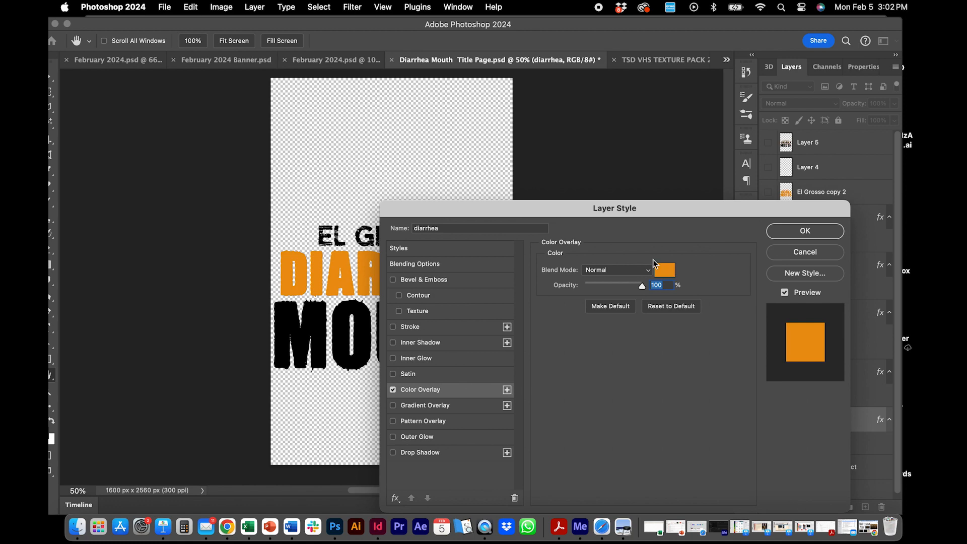
left_click(664, 270)
left_click_drag(647, 387, 769, 485)
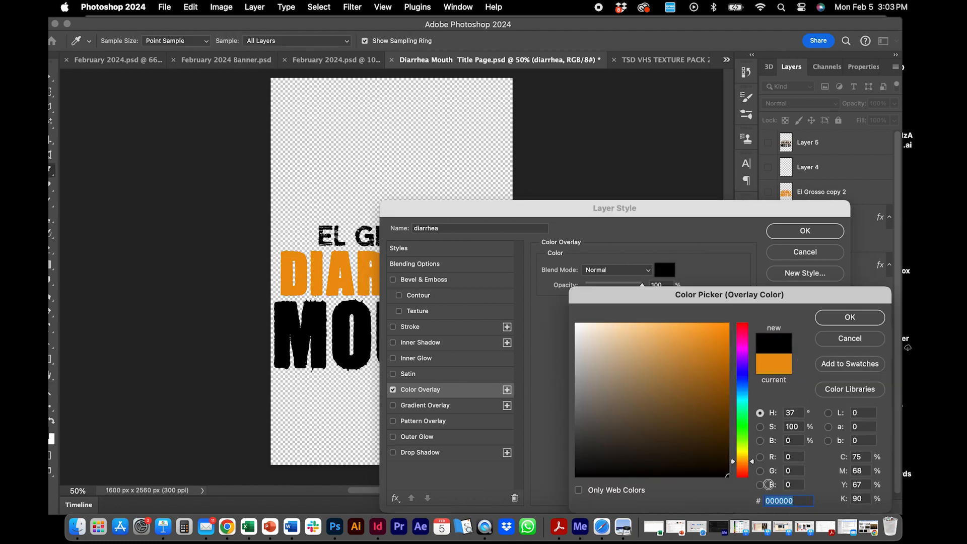
left_click(850, 317)
left_click(805, 231)
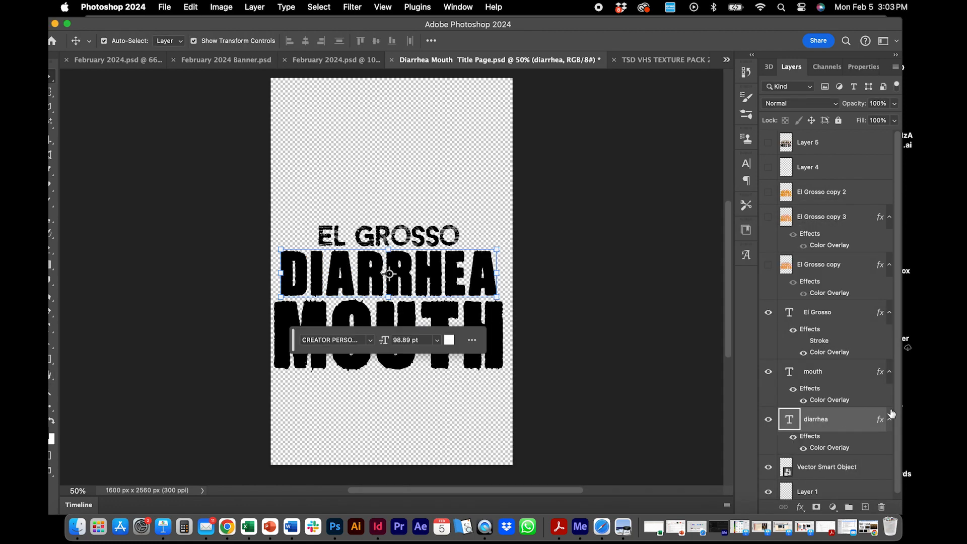
left_click(186, 257)
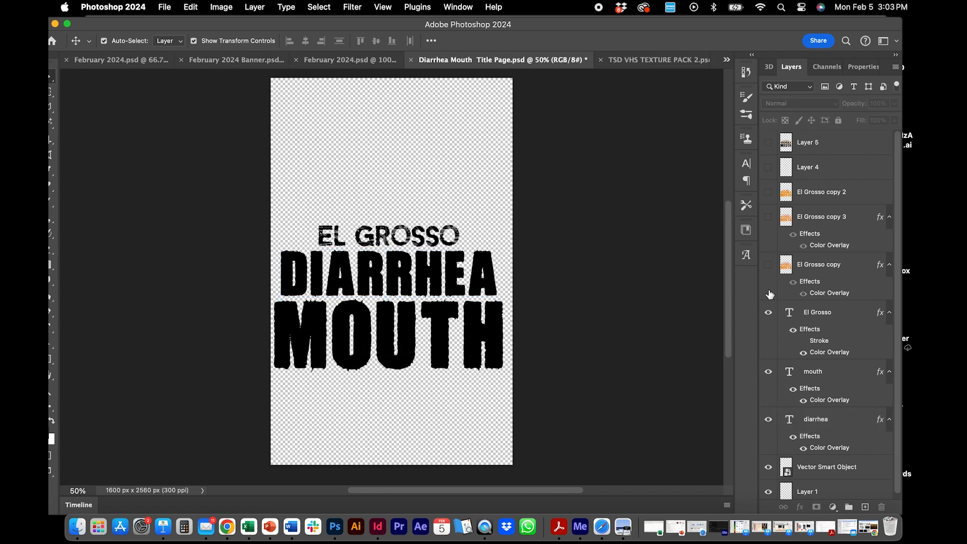
Move the El Grosso, mouth and diarrhea text layers up together so the title sits closer to the page's vertical centre
left_click(821, 312)
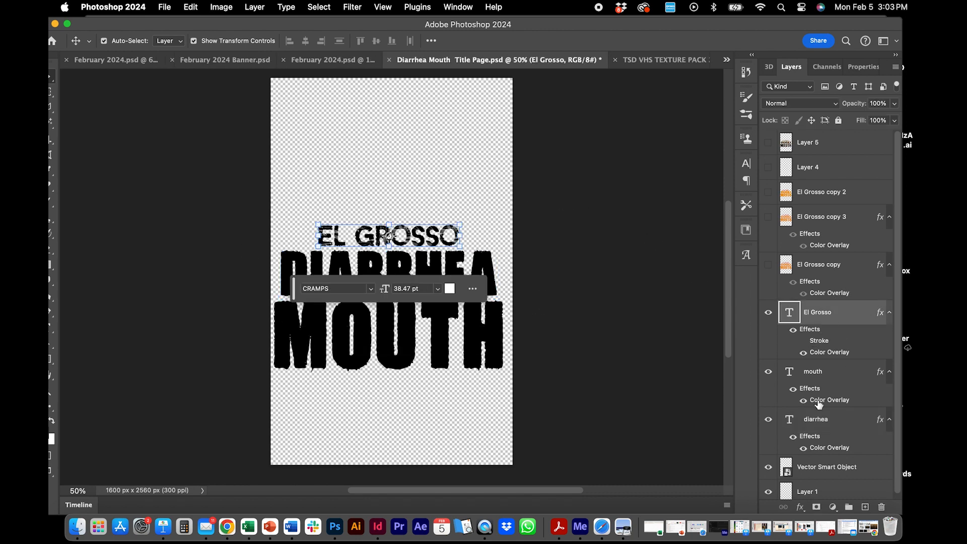
left_click(810, 422, "shift")
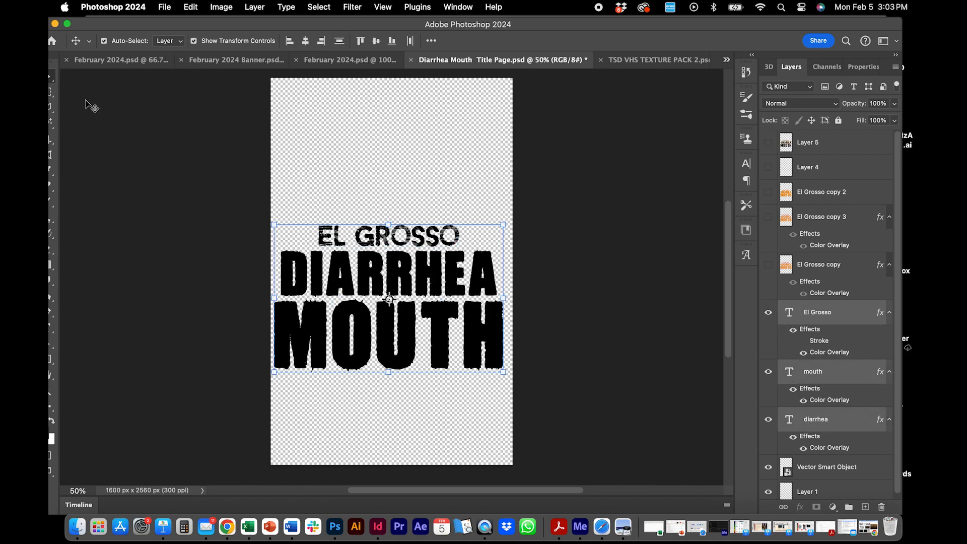
left_click_drag(126, 23, 139, 23)
key("shift+Up")
key("shift+Up")
key("shift+Up")
key("shift+Up")
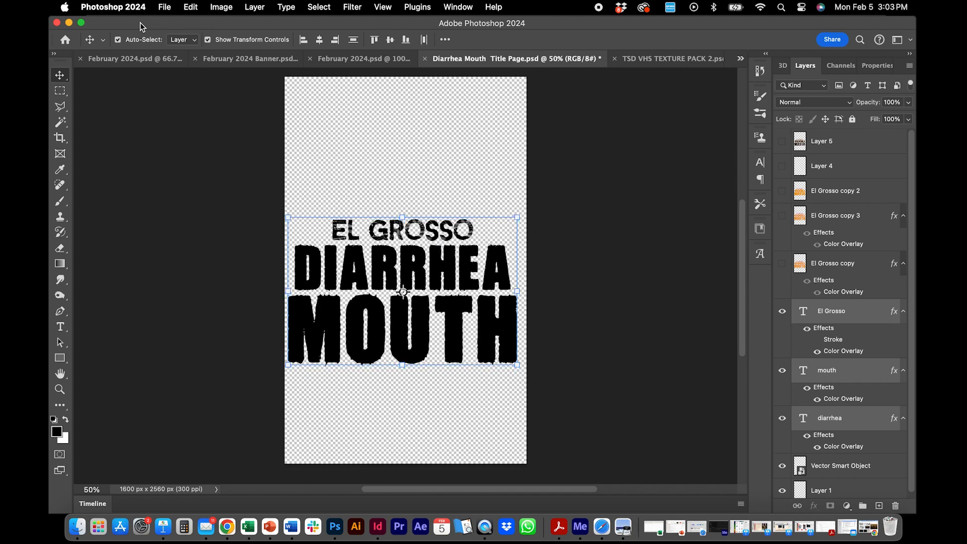
key("shift+Up")
key("shift+Up")
key("shift+Up")
key("shift+Up")
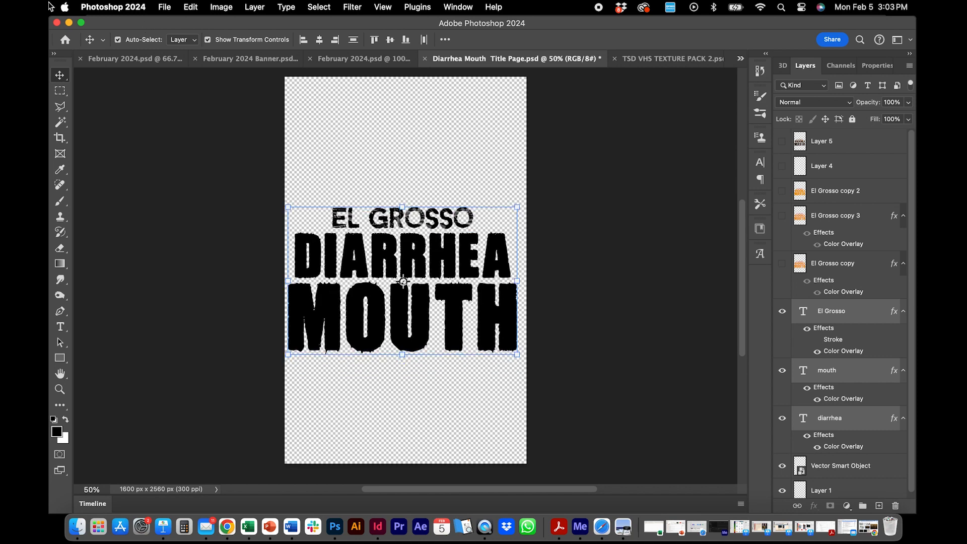
left_click(177, 223)
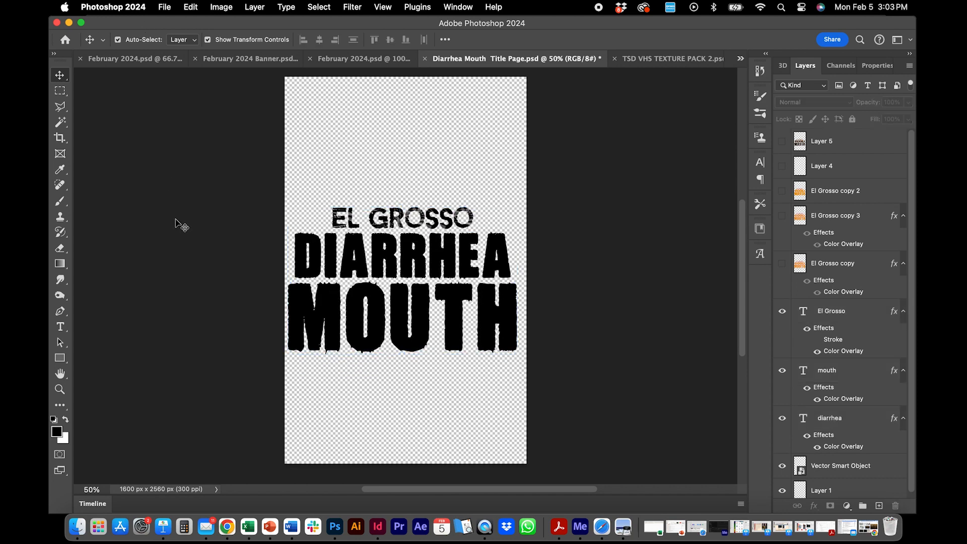
Add a new text line near the lower-left edge of the page and set its font to Verdana Regular
left_click(61, 326)
left_click(324, 442)
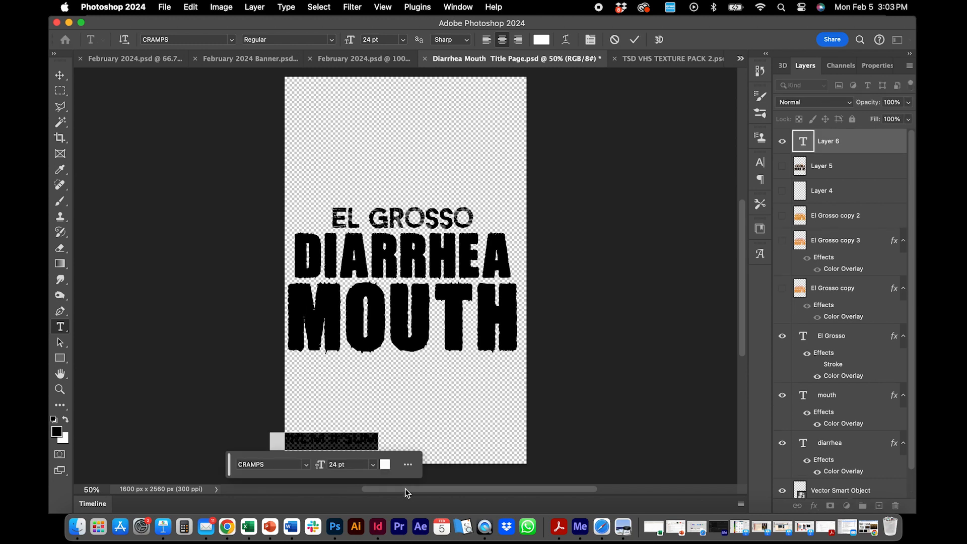
left_click(173, 38)
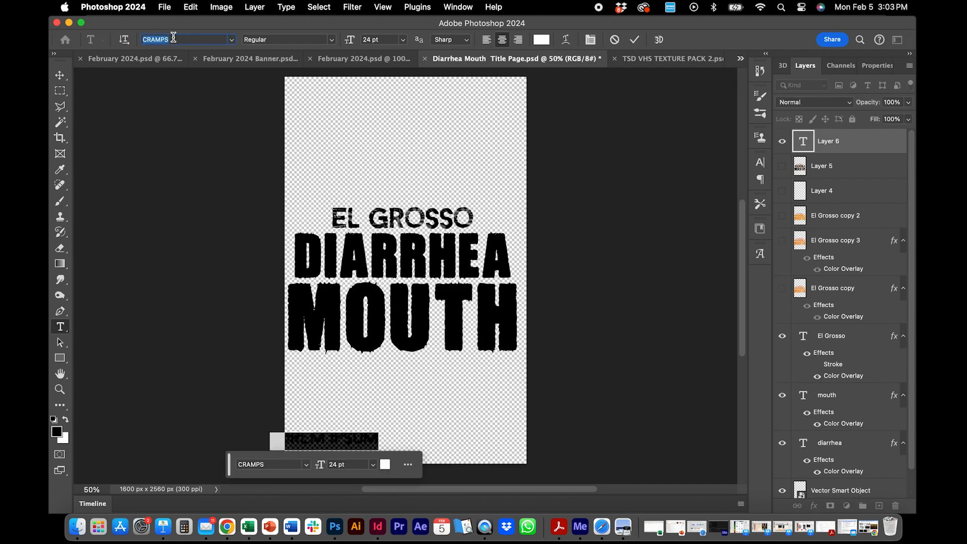
type("verd")
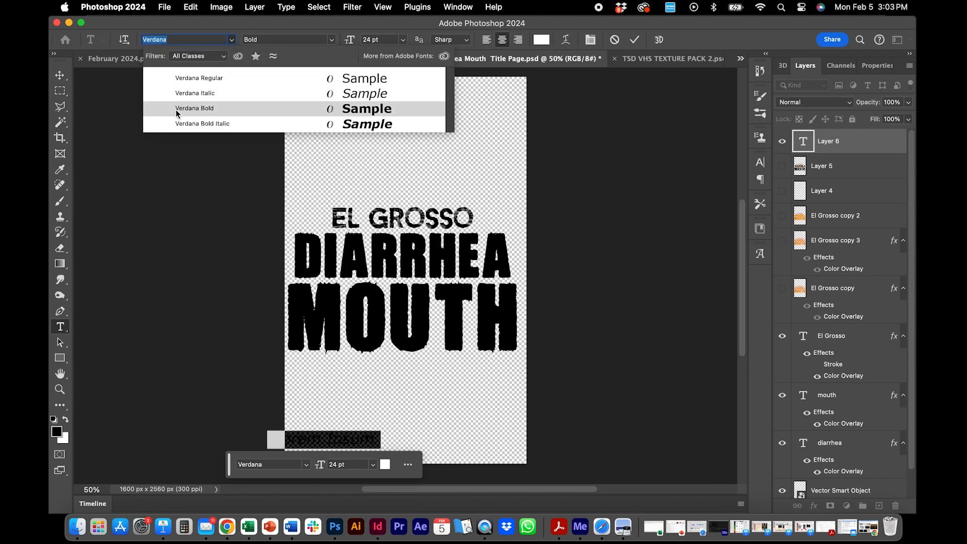
left_click(180, 80)
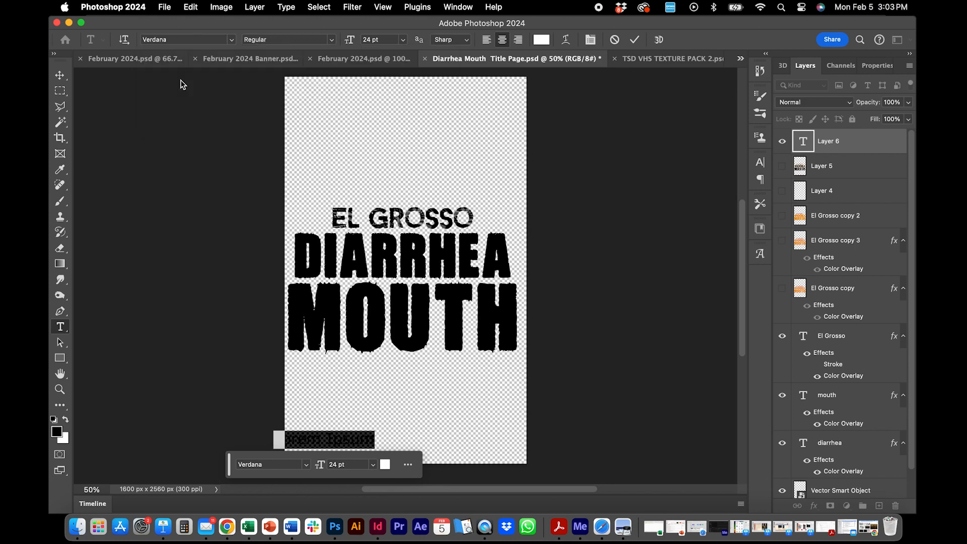
Switch to Chrome and search the web for "copyright symbol" in a new tab
left_click(227, 527)
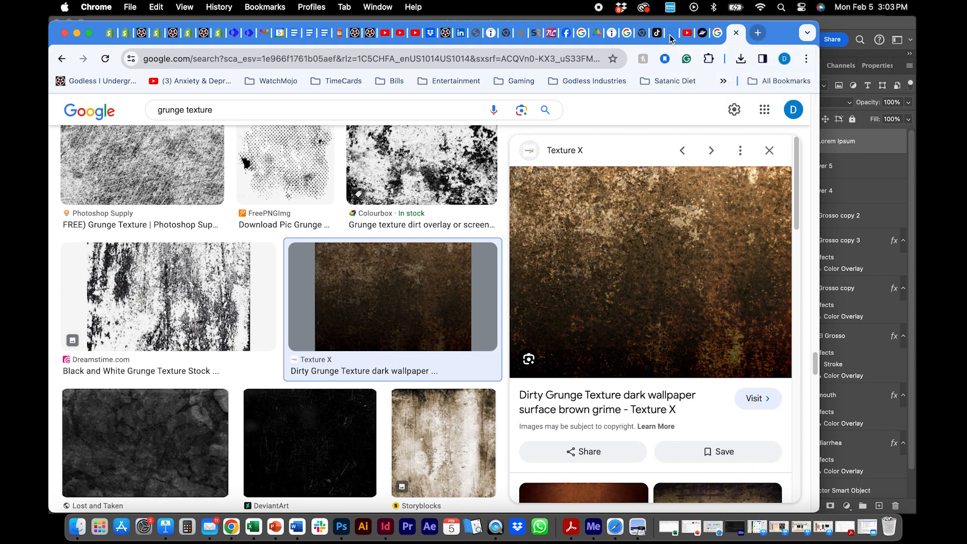
key("super+t")
left_click(533, 54)
type("cip")
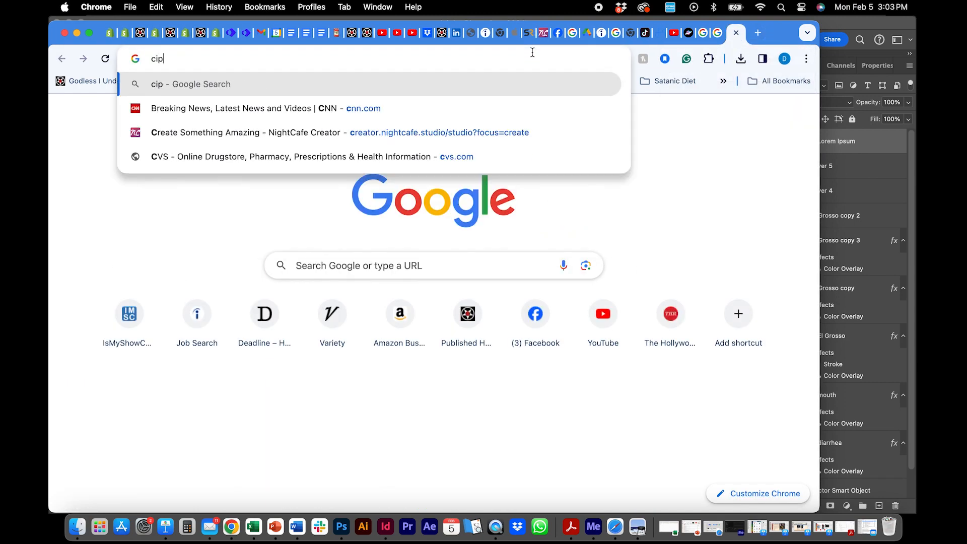
type("o")
key("BackSpace")
key("BackSpace")
key("BackSpace")
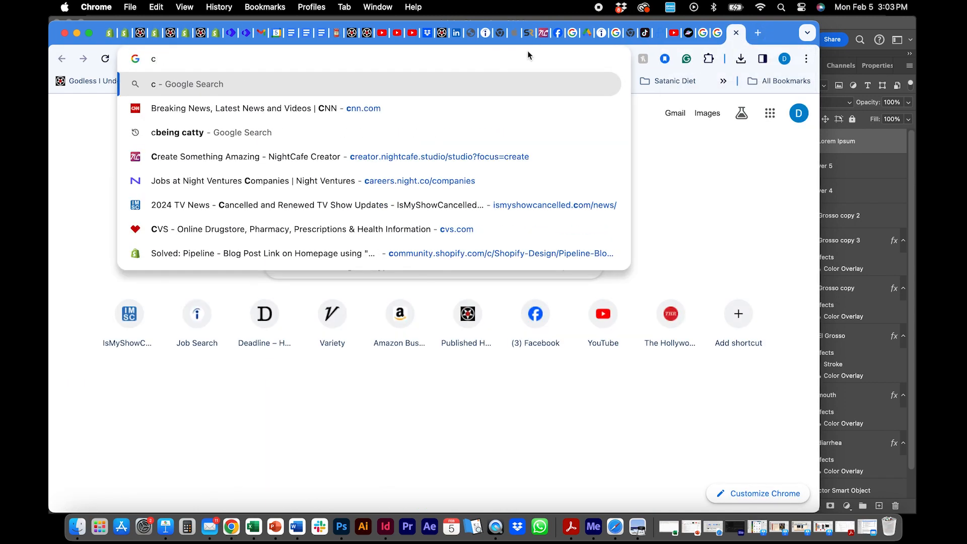
type("opyright")
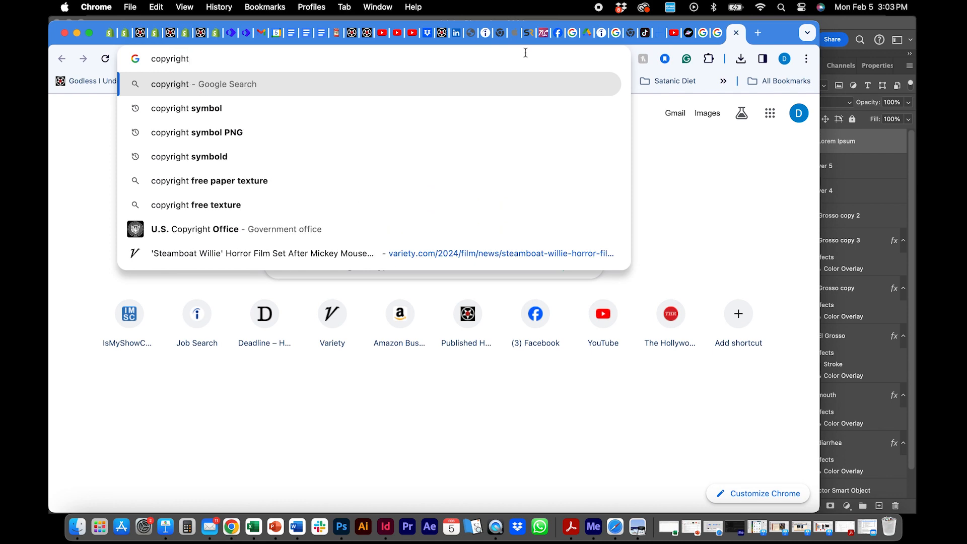
left_click(428, 117)
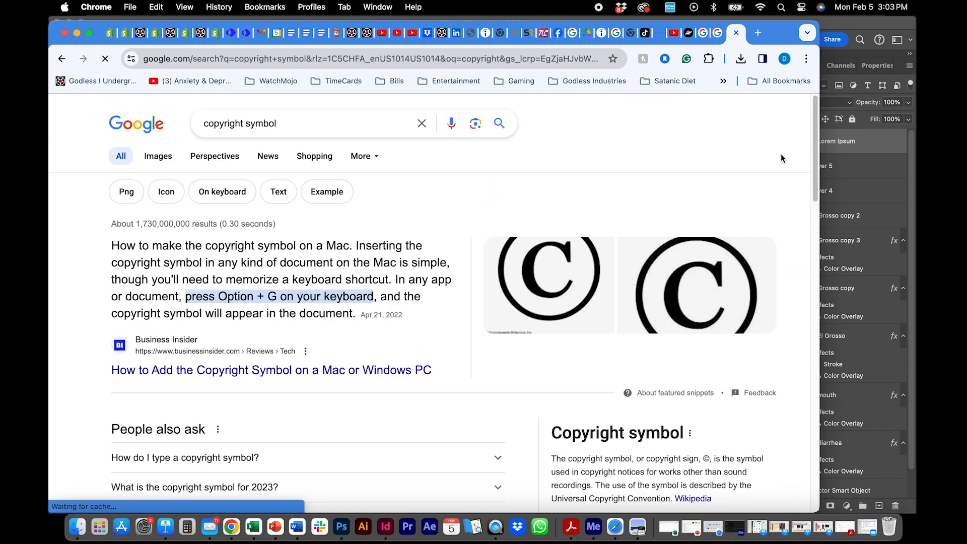
Copy the © character from the LegalZoom result's description and return to Photoshop
left_click_drag(813, 125, 784, 223)
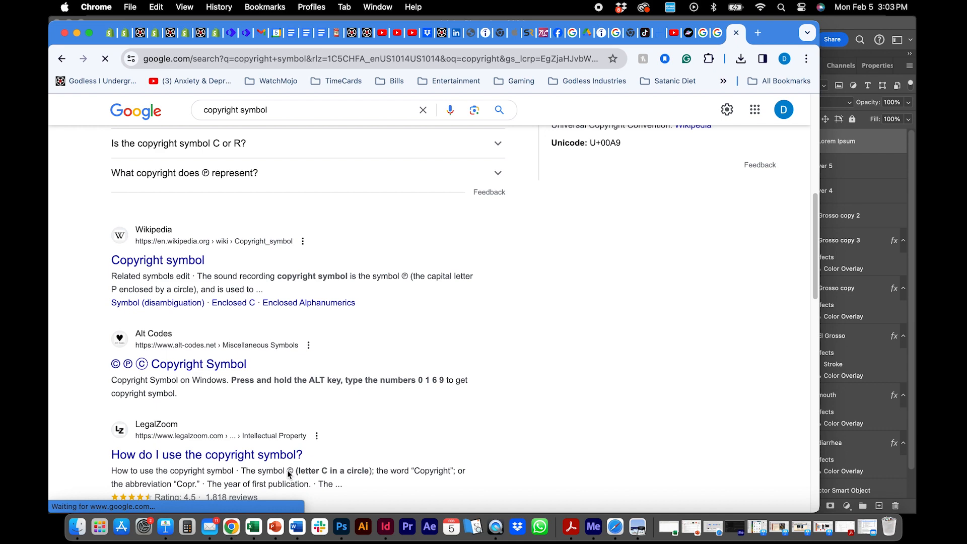
mouse_move(288, 471)
left_mouse_down()
mouse_move(300, 474)
mouse_move(294, 469)
left_mouse_up()
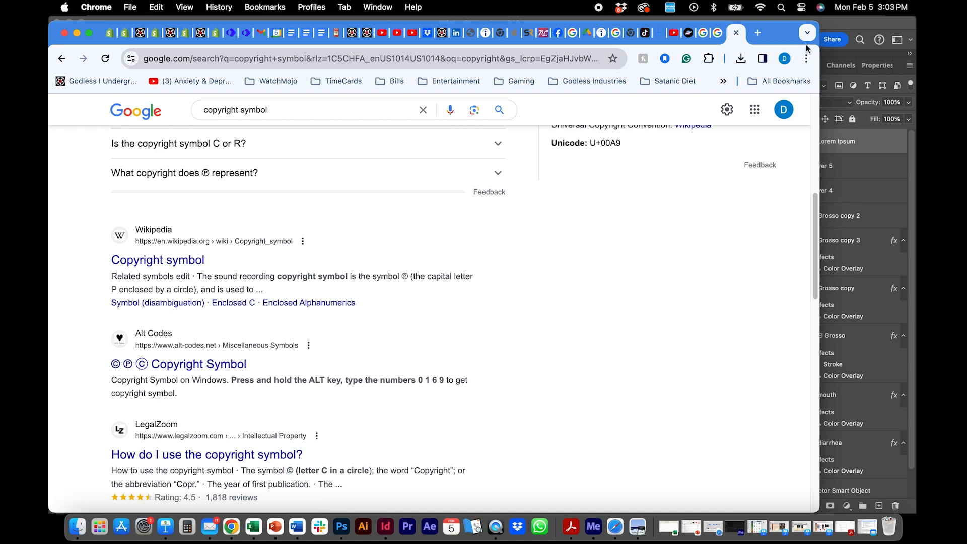
left_click(833, 28)
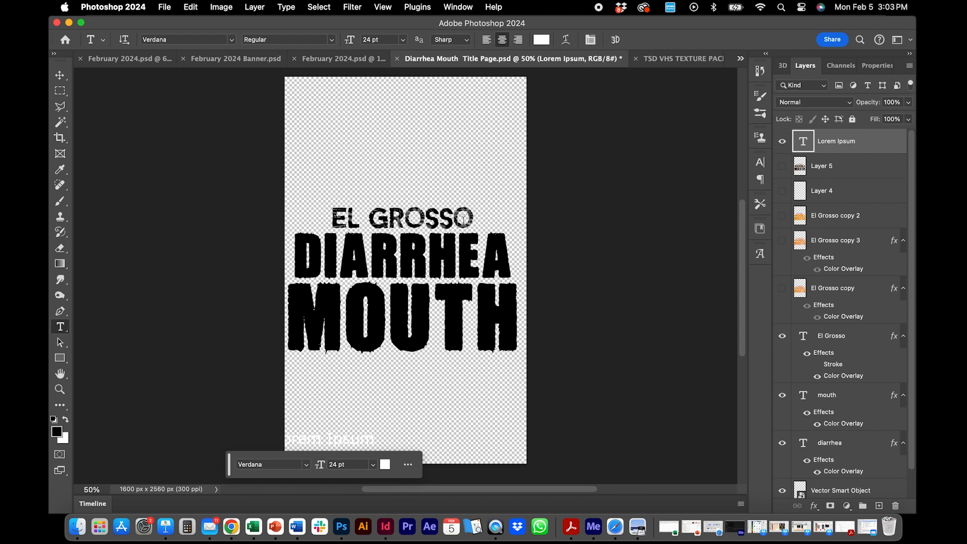
left_click(314, 438)
key("super+a")
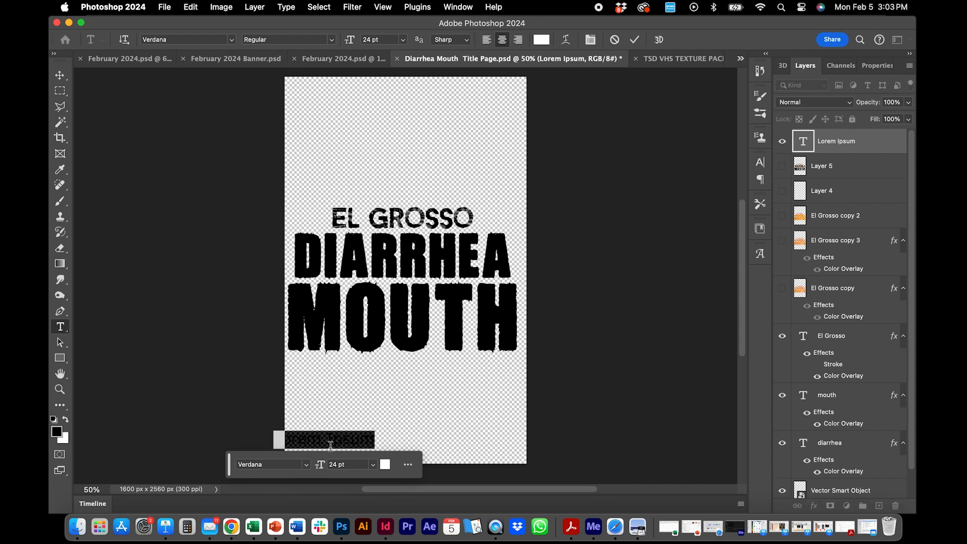
left_click(231, 527)
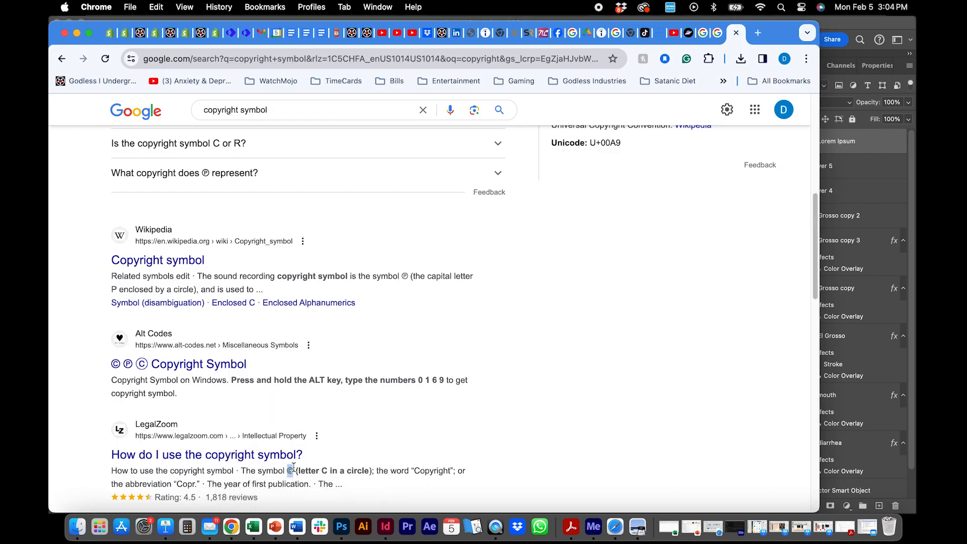
key("super+c")
left_click(830, 28)
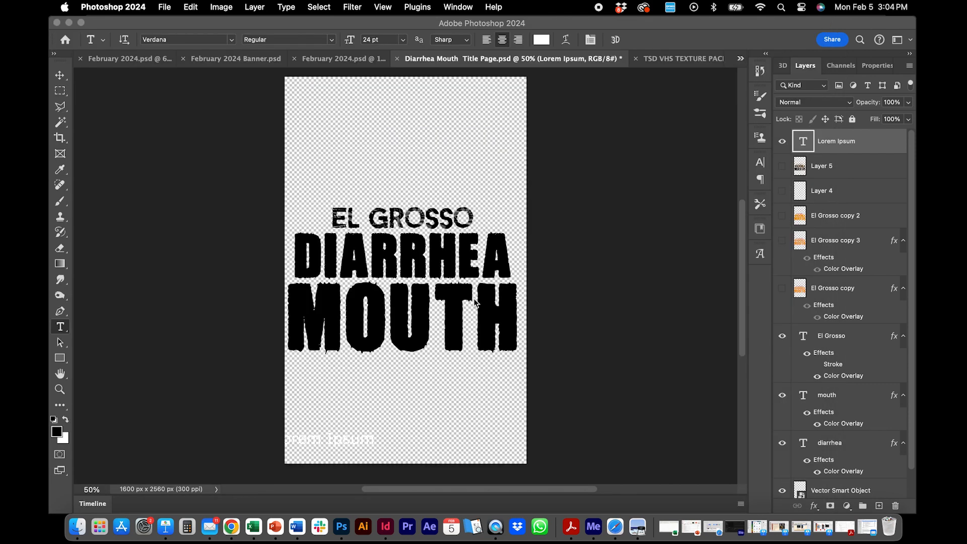
Replace the Lorem Ipsum placeholder text with the copied © symbol and select it
triple_click(326, 439)
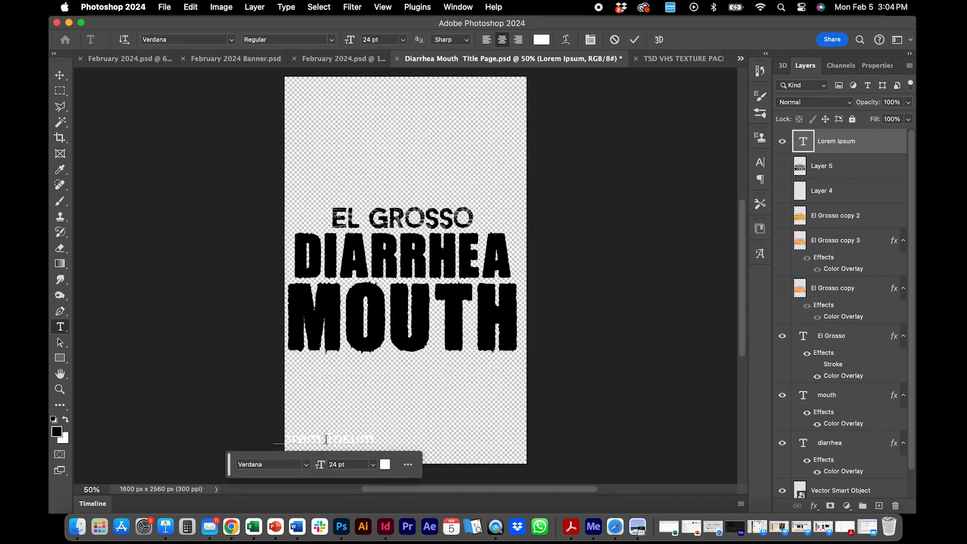
left_click(326, 440)
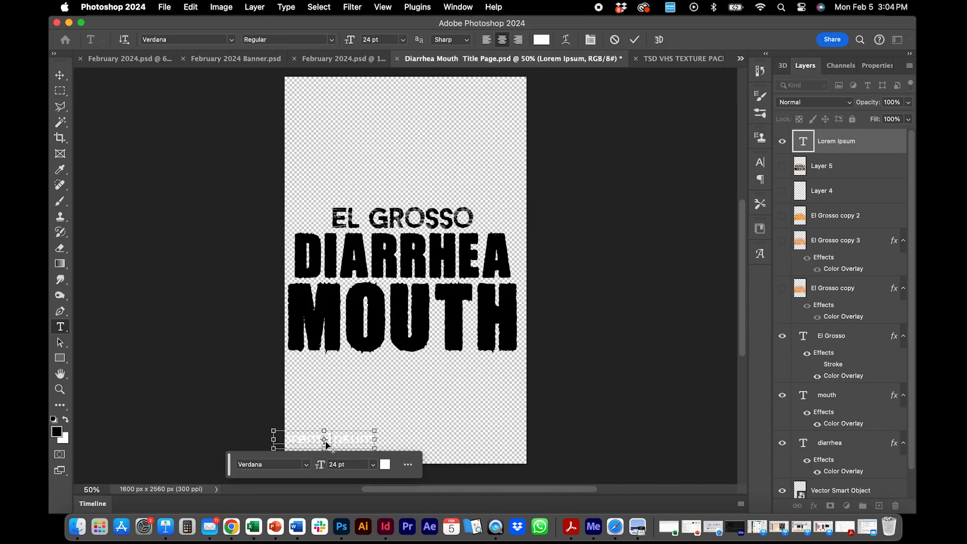
key("super+a")
key("BackSpace")
key("super+a")
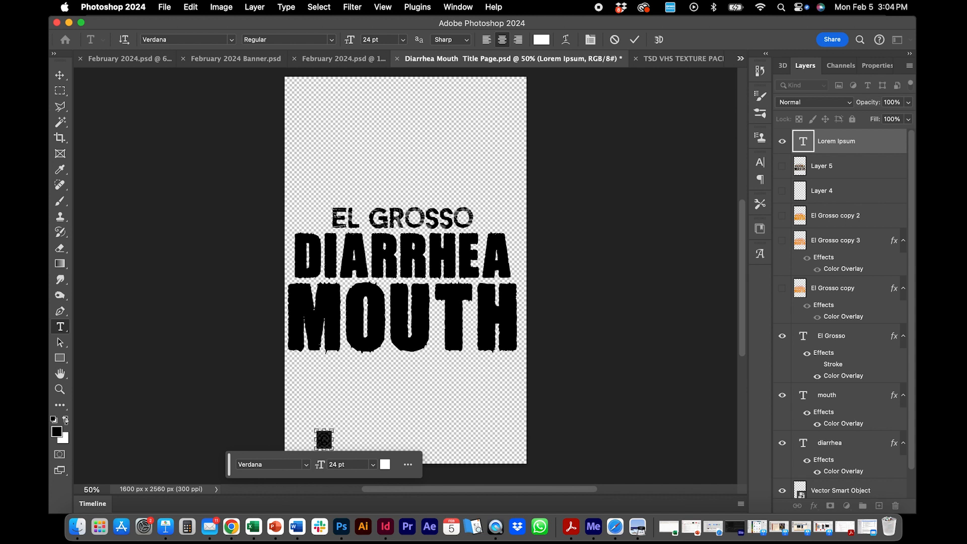
Change the © symbol's text colour to black
left_click(68, 422)
left_click(67, 421)
left_click(66, 421)
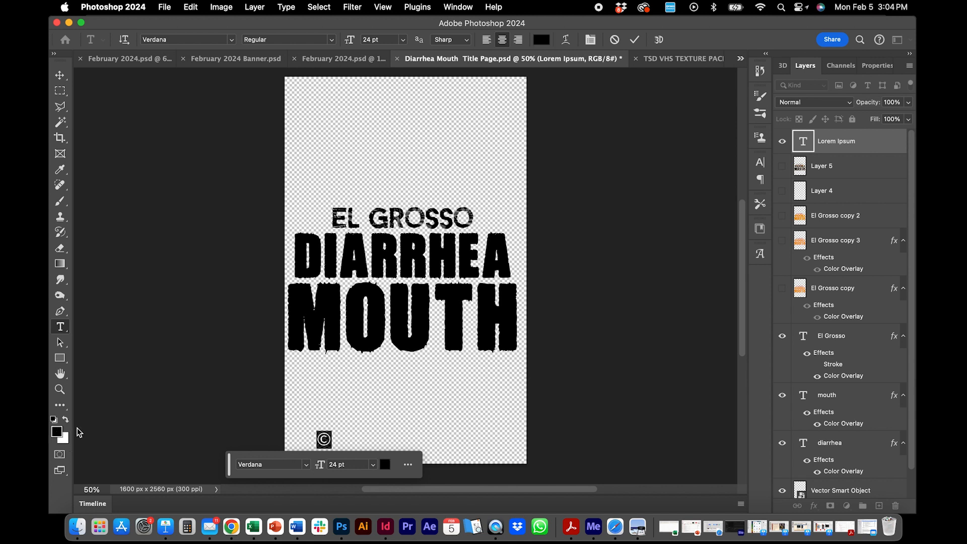
left_click(329, 438)
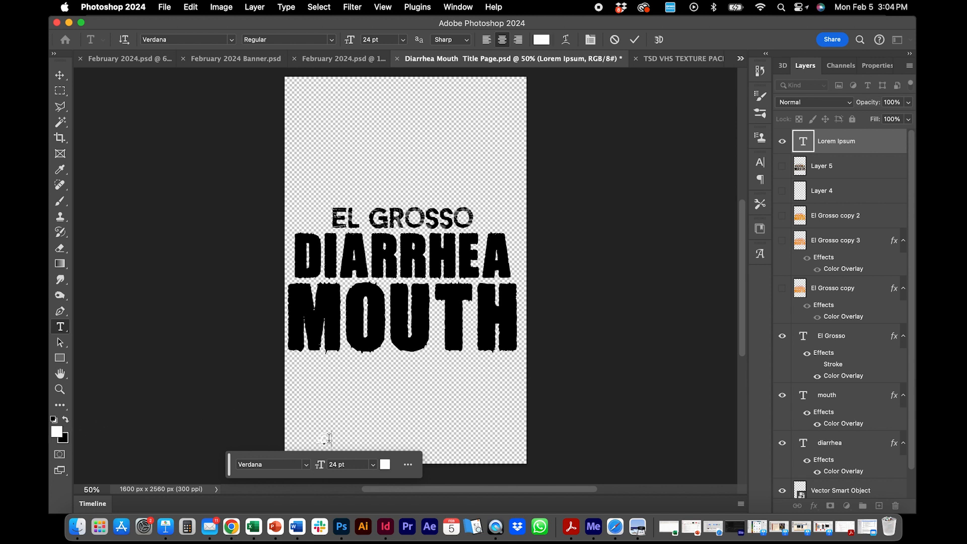
left_click_drag(329, 437, 288, 440)
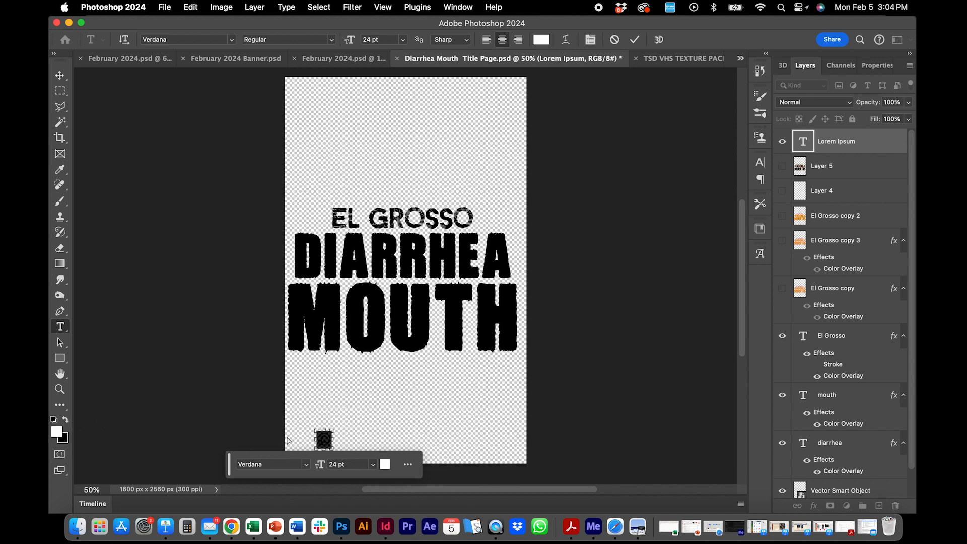
left_click(66, 421)
Complete the line after the © symbol so it reads "©2024 El Grosso"
left_click(354, 442)
type("2024")
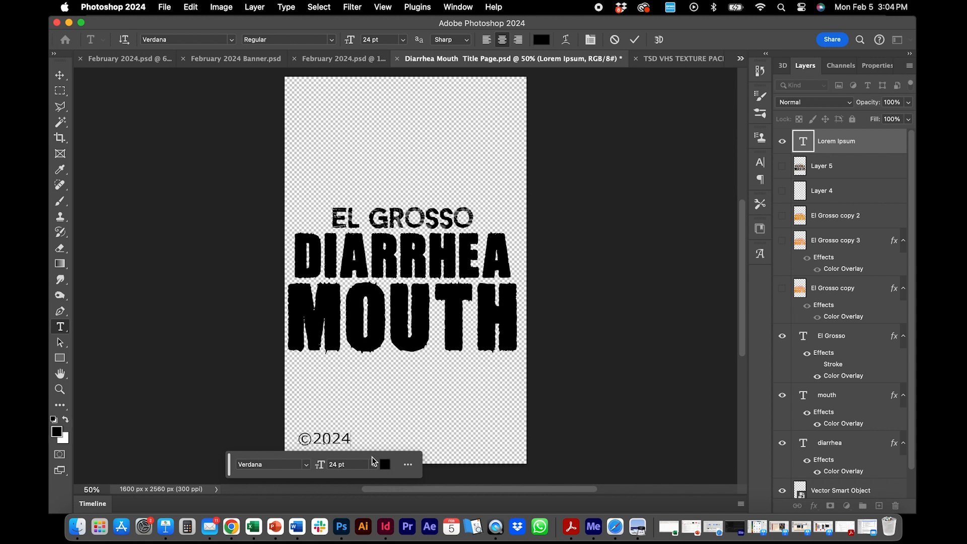
type(" El Grosso")
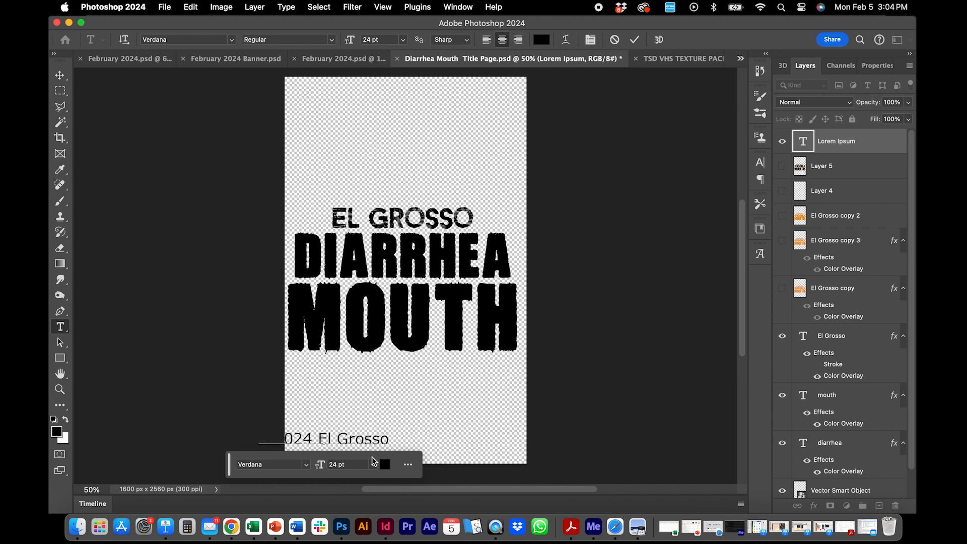
Scale down the ©2024 El Grosso line, centre it near the page's bottom edge, and deselect it
left_click(60, 75)
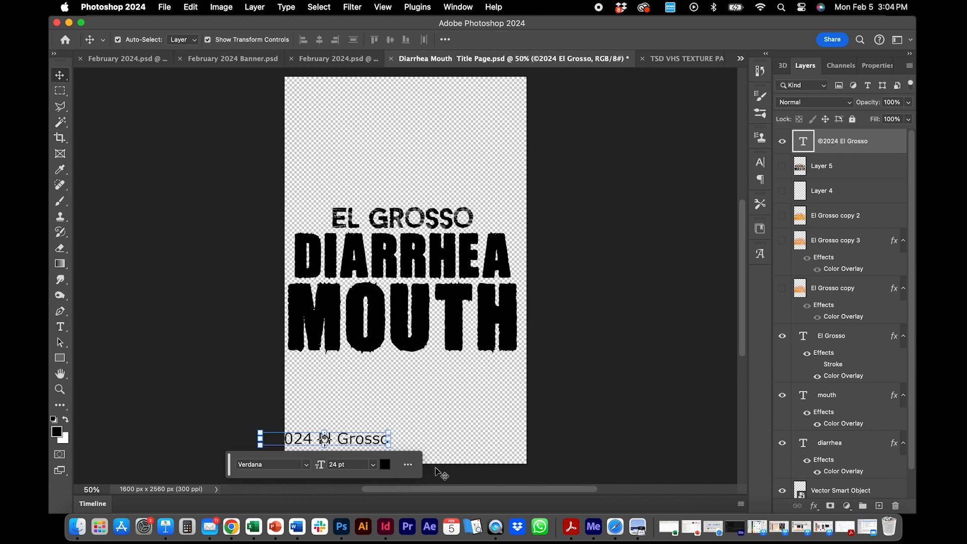
left_click_drag(391, 431, 423, 452)
left_click(58, 78)
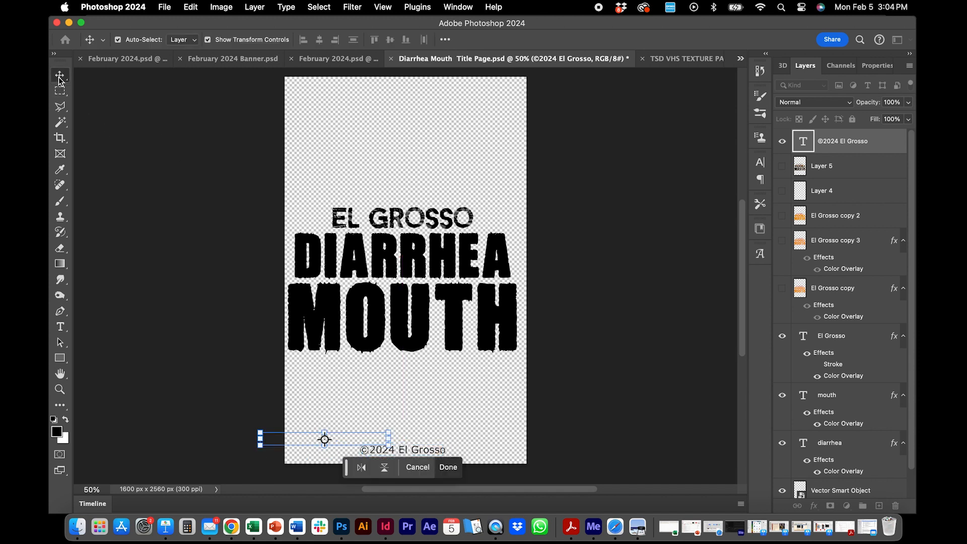
left_click(193, 183)
Delete the Vector Smart Object layer
scroll(910, 254, "down", 2)
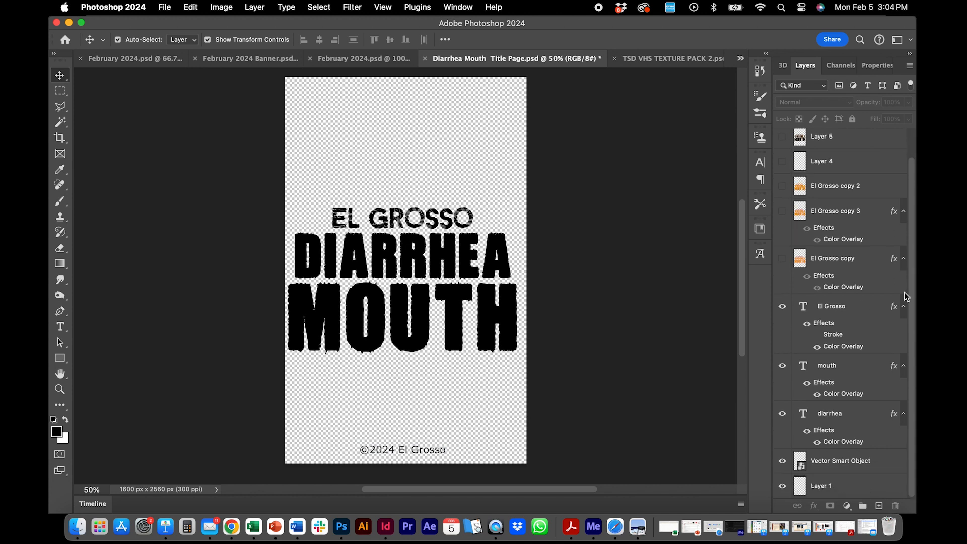
left_click(818, 461)
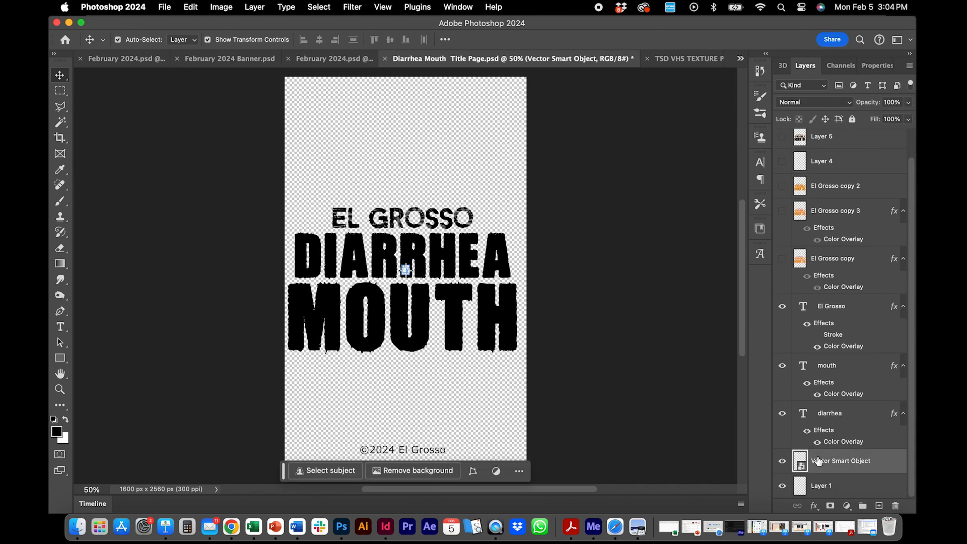
key("Delete")
left_click(676, 381)
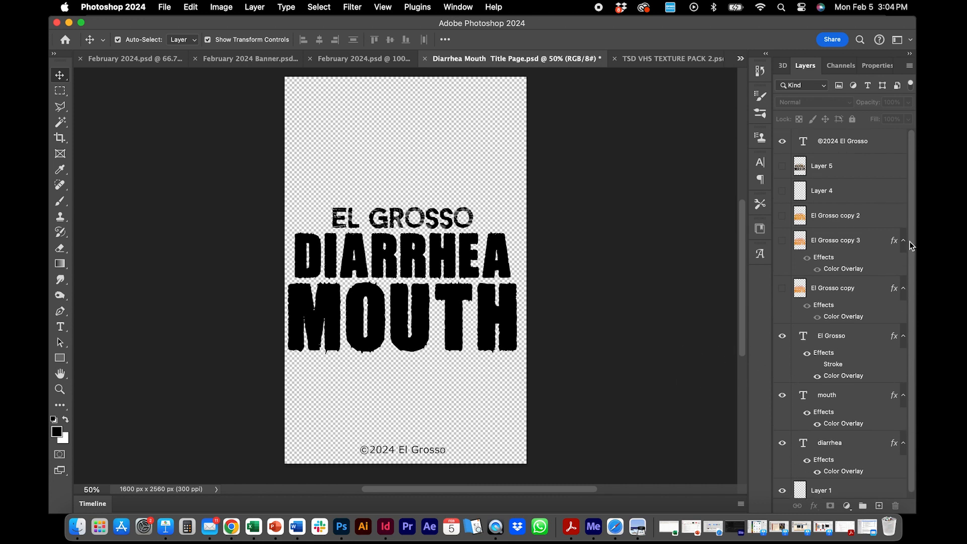
Check Layer 1 by toggling its visibility, and add a new layer named Layer 6 directly above it
left_click(821, 492)
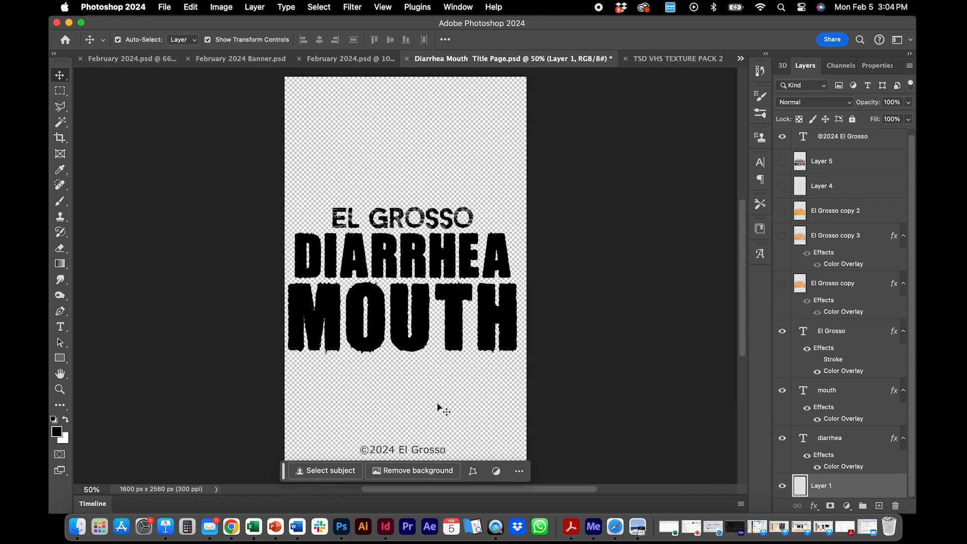
left_click(782, 486)
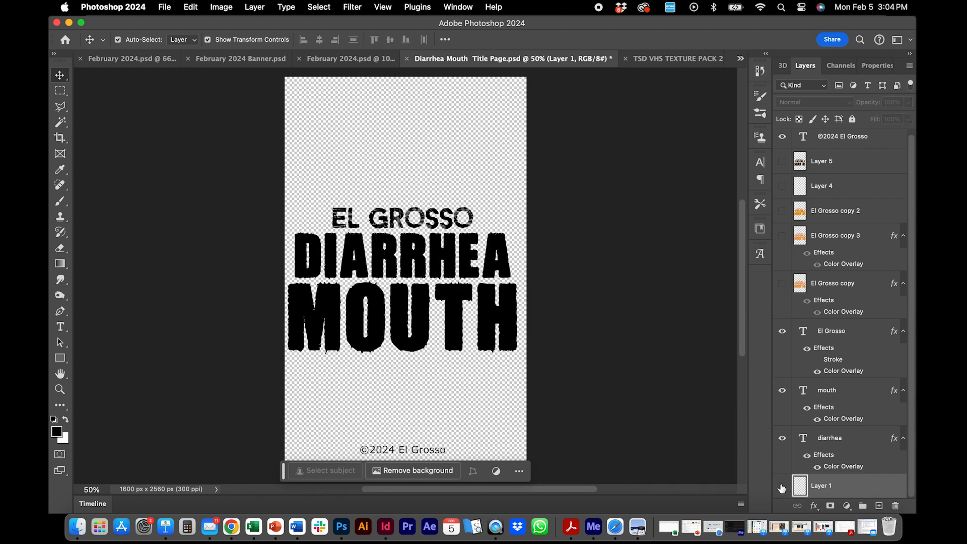
left_click(782, 487)
left_click(910, 66)
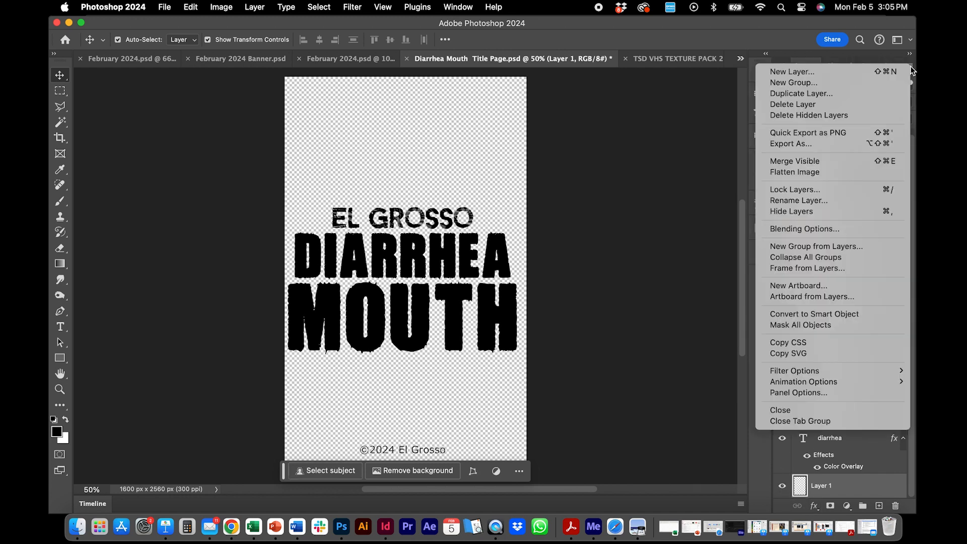
left_click(747, 168)
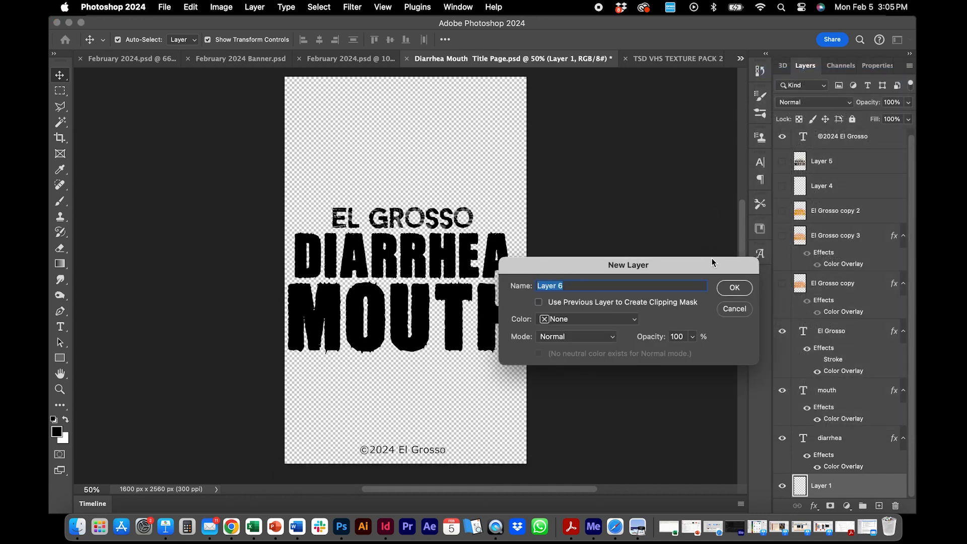
left_click(725, 288)
Make white the foreground colour and fill Layer 6 with it in Normal mode at 100% opacity
left_click(66, 419)
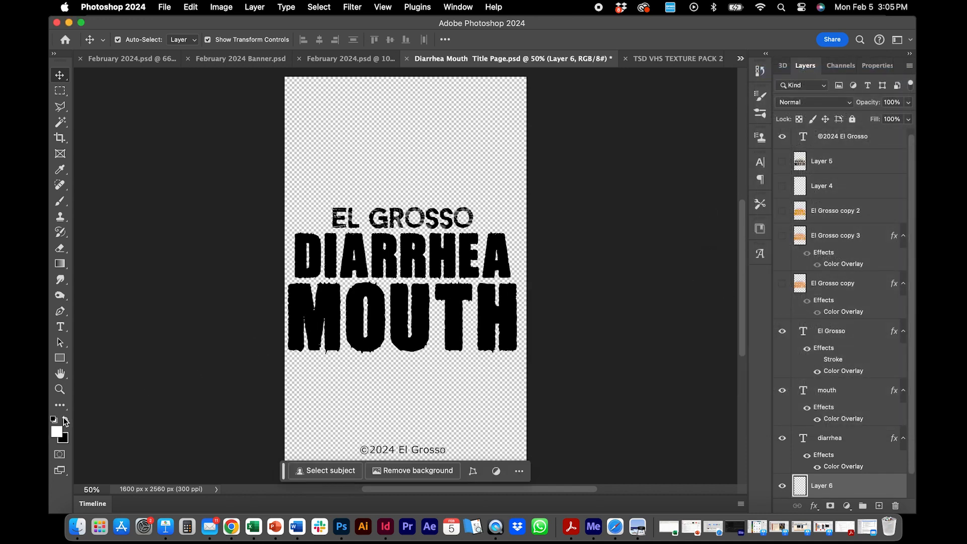
left_click(190, 7)
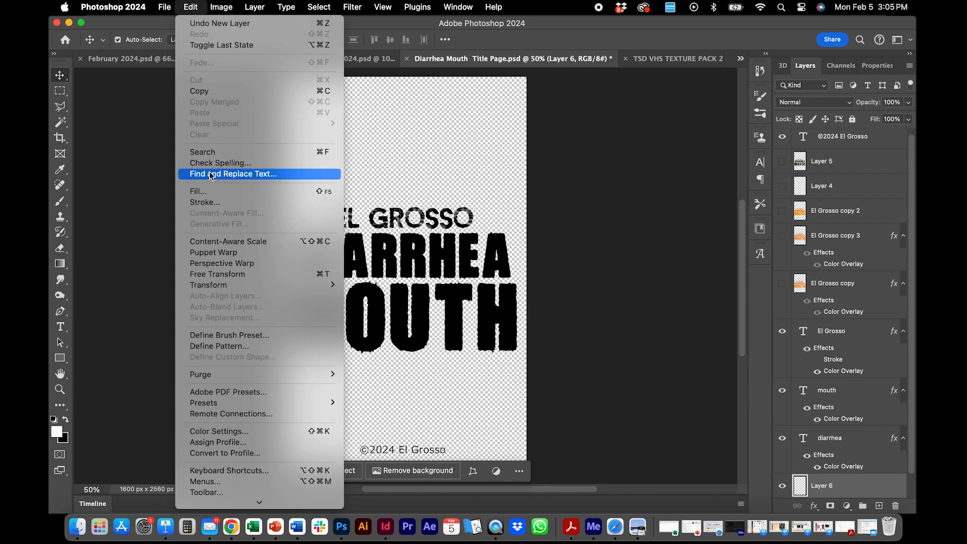
left_click(201, 192)
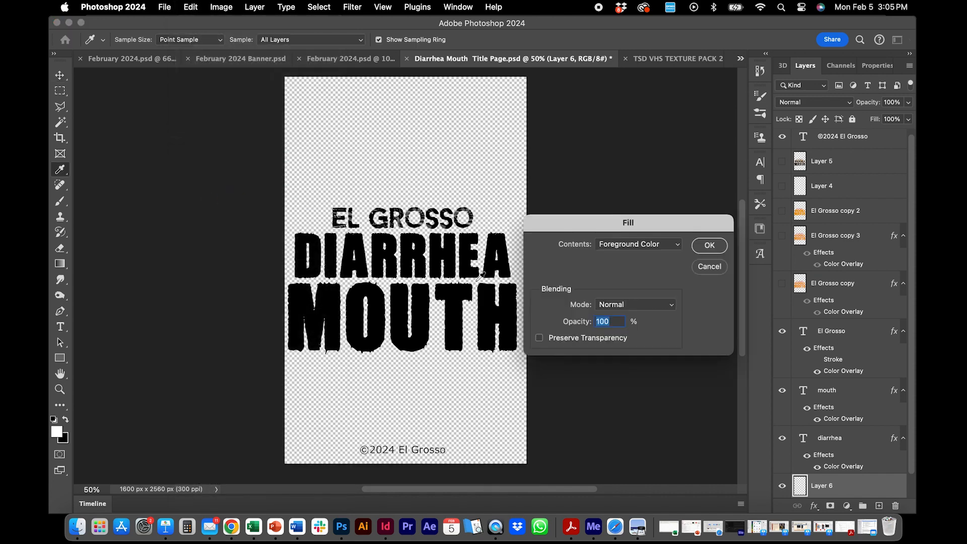
left_click(710, 245)
key("v")
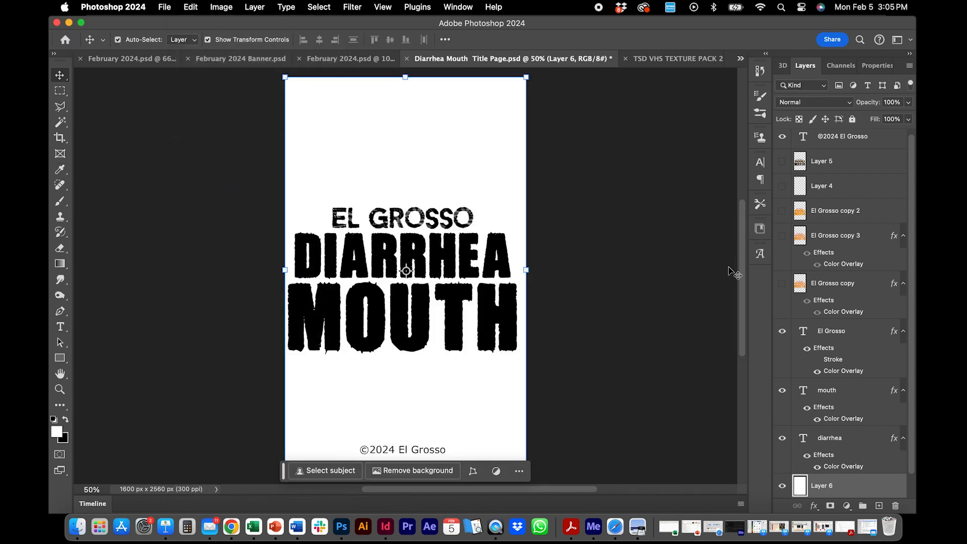
Compare the title page with and without the white Layer 6 backdrop, and leave that layer hidden
left_click(784, 487)
left_click(782, 488)
left_click(782, 487)
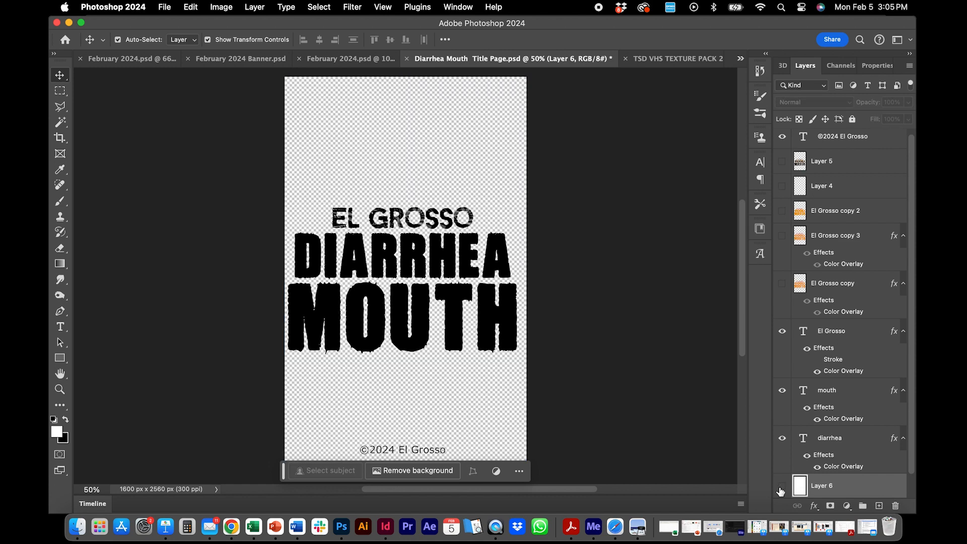
left_click(782, 487)
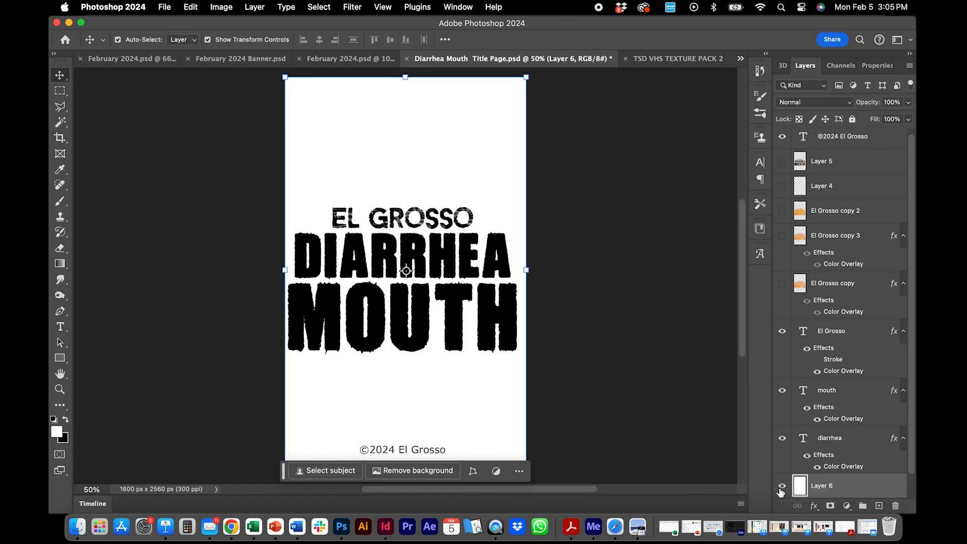
left_click(782, 488)
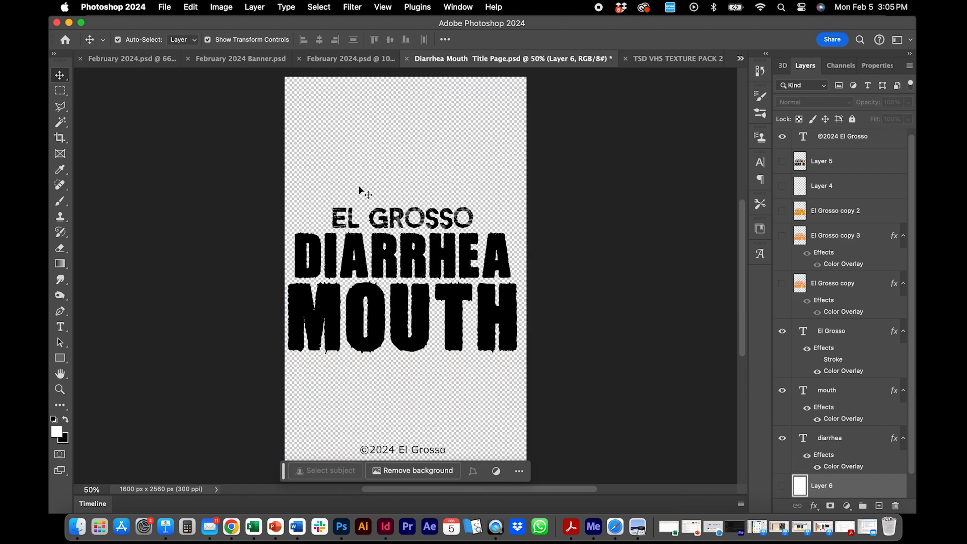
Save a PNG copy of the title page in the Assets folder as "Diarrhea Mouth Title Page BW", using the large file size option
left_click(165, 7)
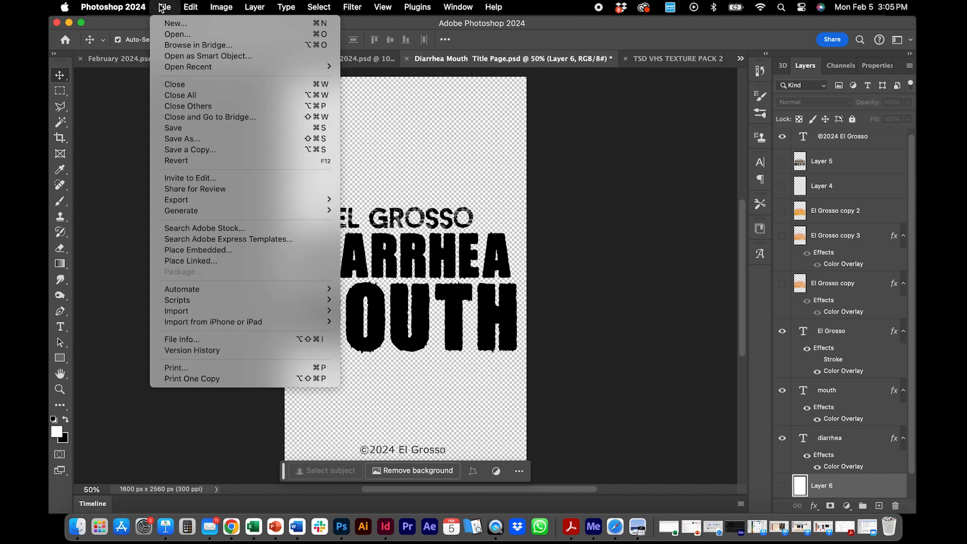
left_click(191, 153)
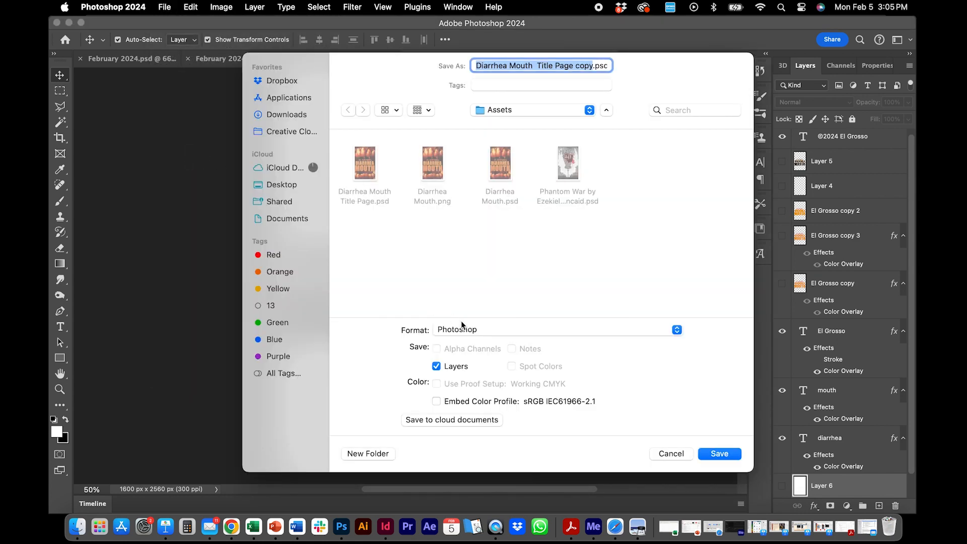
left_click(464, 330)
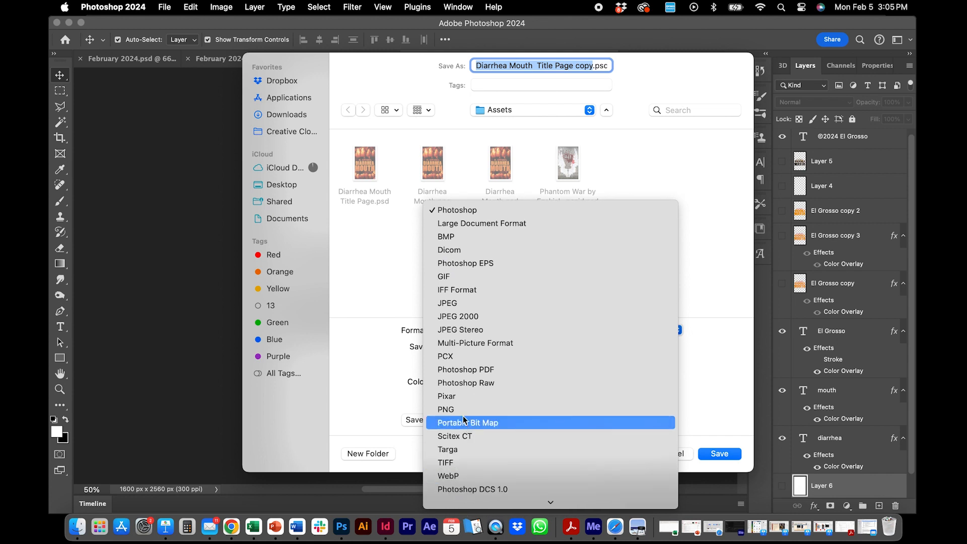
left_click(461, 406)
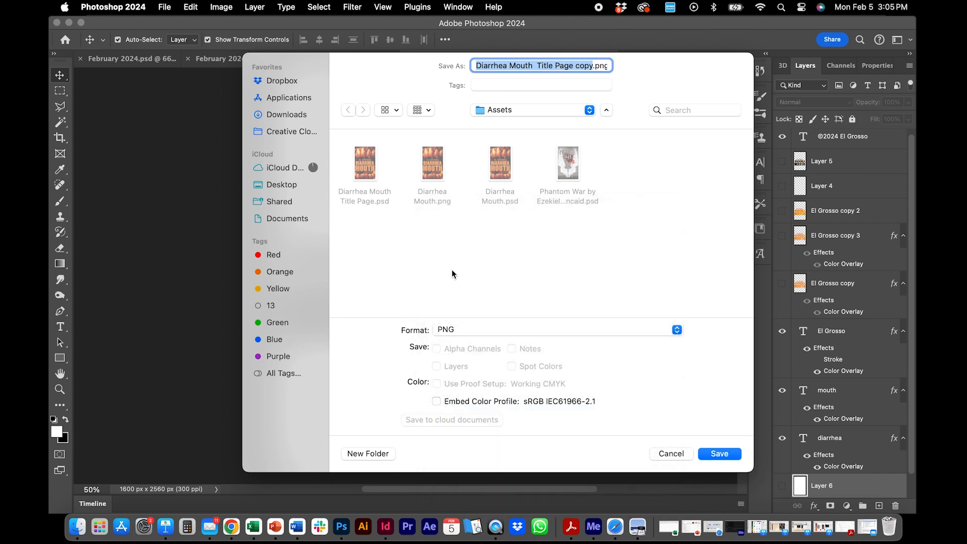
left_click(554, 63)
left_click(592, 64)
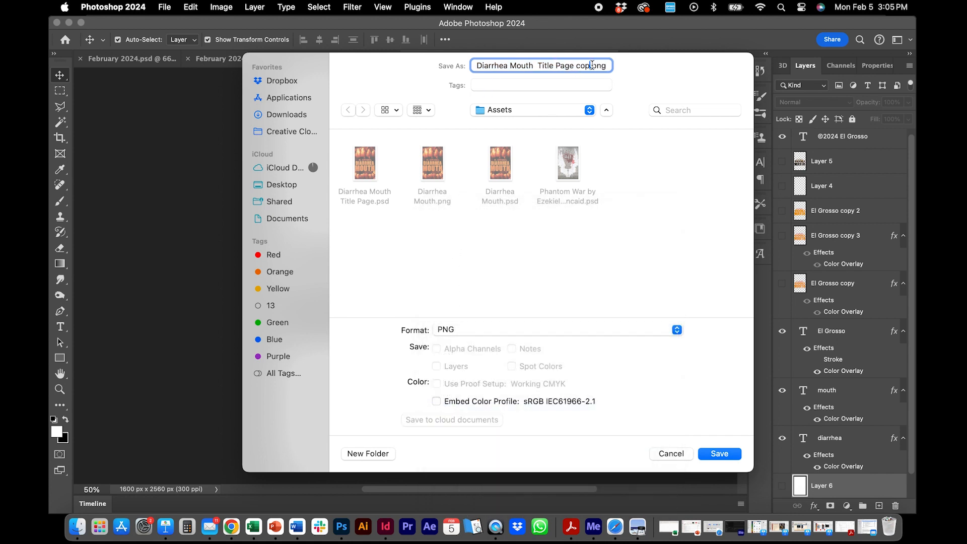
key("BackSpace")
key("BackSpace")
key("BackSpace")
key("BackSpace")
type("BW")
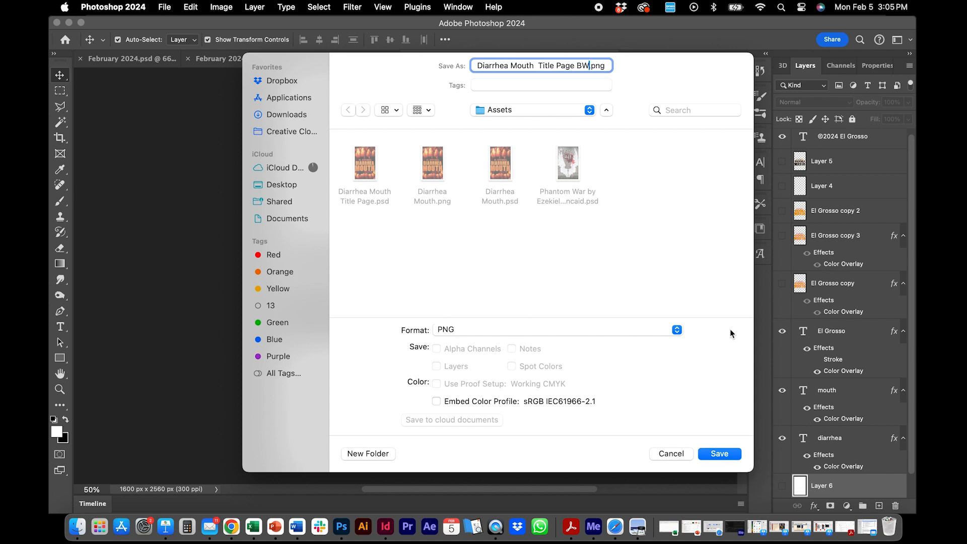
left_click(707, 455)
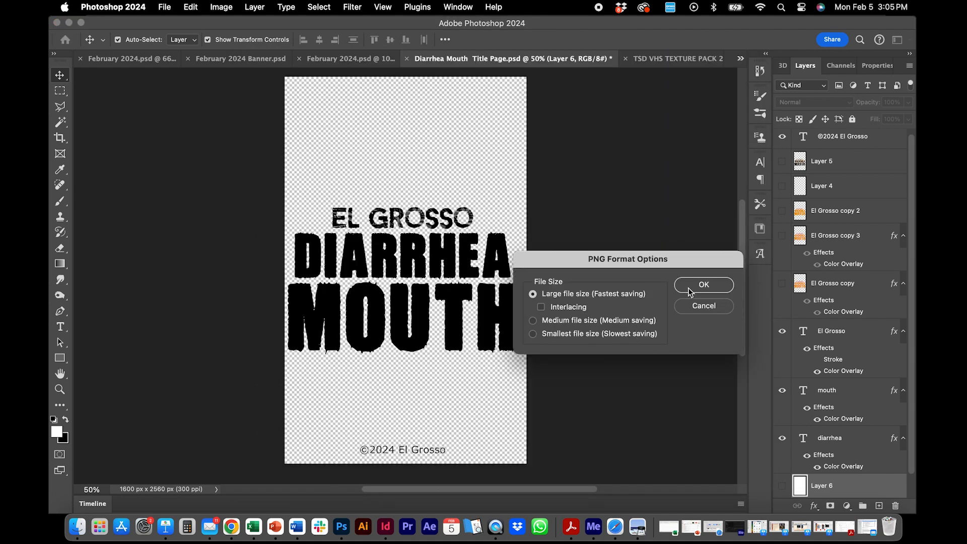
left_click(690, 286)
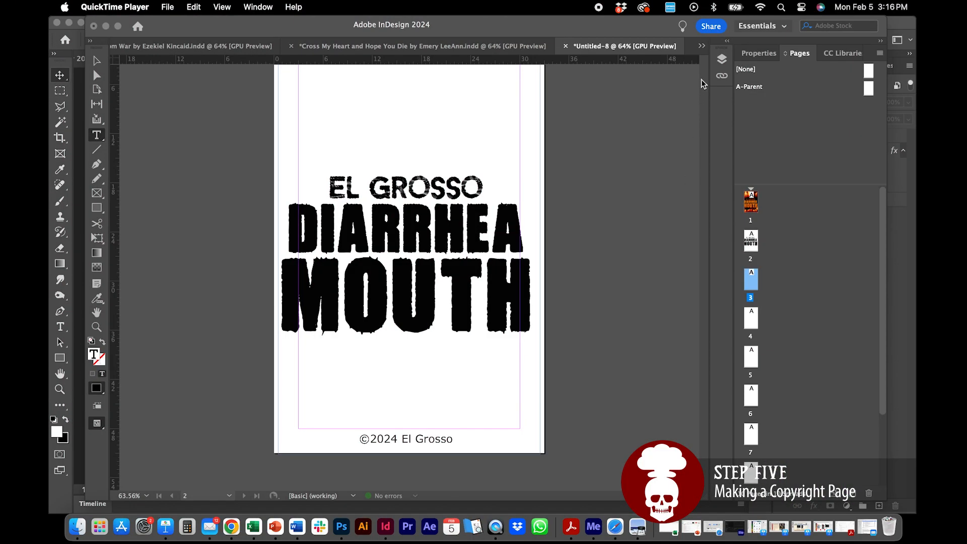
Switch to InDesign and place the text cursor in the text frame inside the margins of page 3
left_click(703, 84)
left_click_drag(705, 119, 703, 151)
left_click(479, 190)
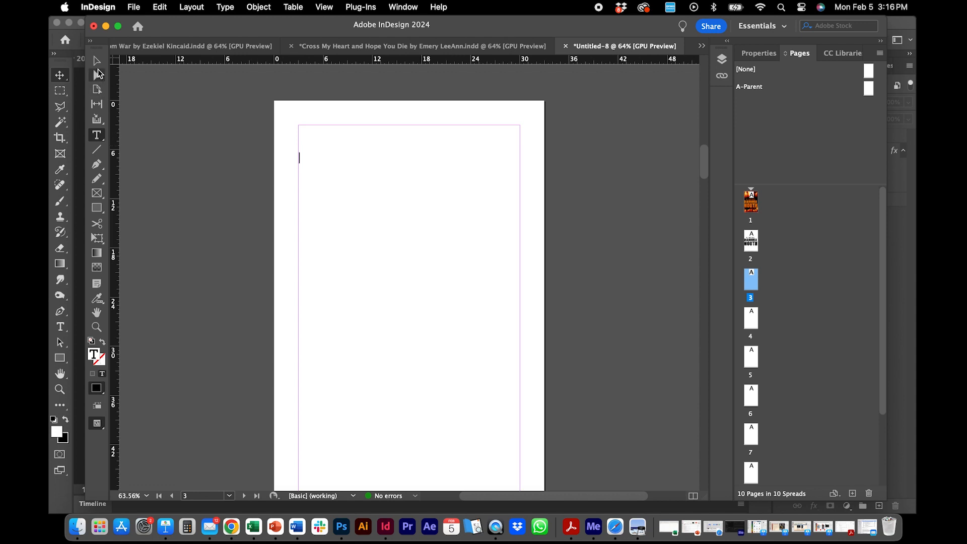
key("Escape")
left_click(353, 191)
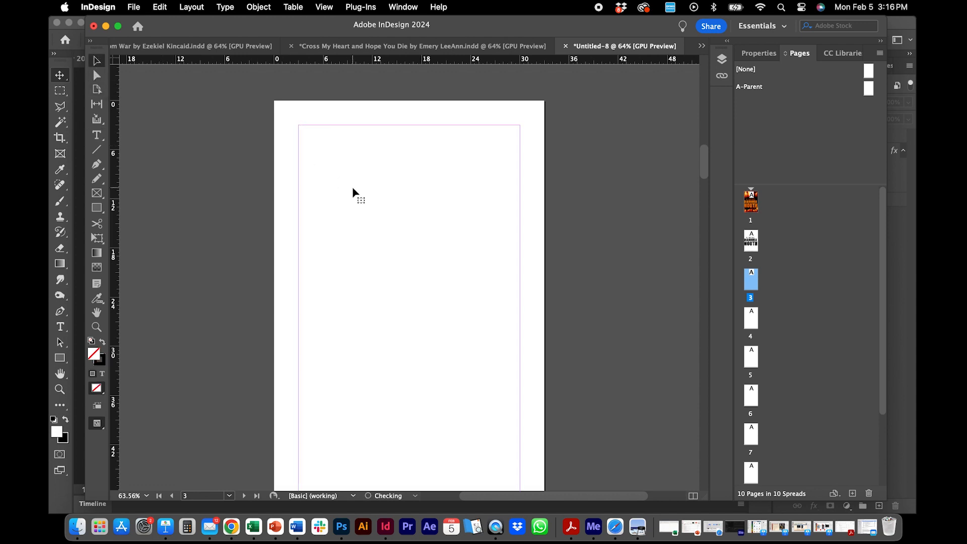
left_click(97, 135)
left_click_drag(306, 132, 520, 406)
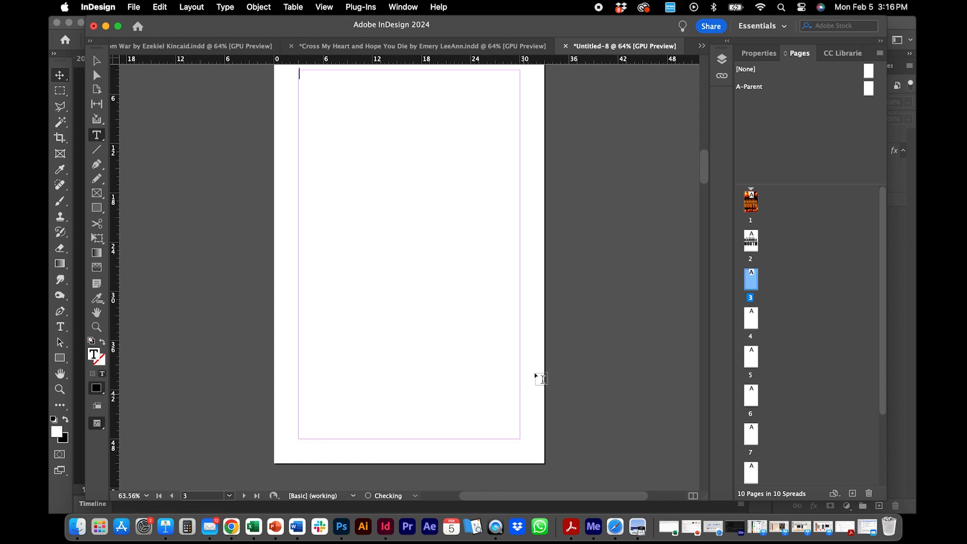
Show hidden characters on page 3 and leave text editing
scroll(705, 171, "up", 2)
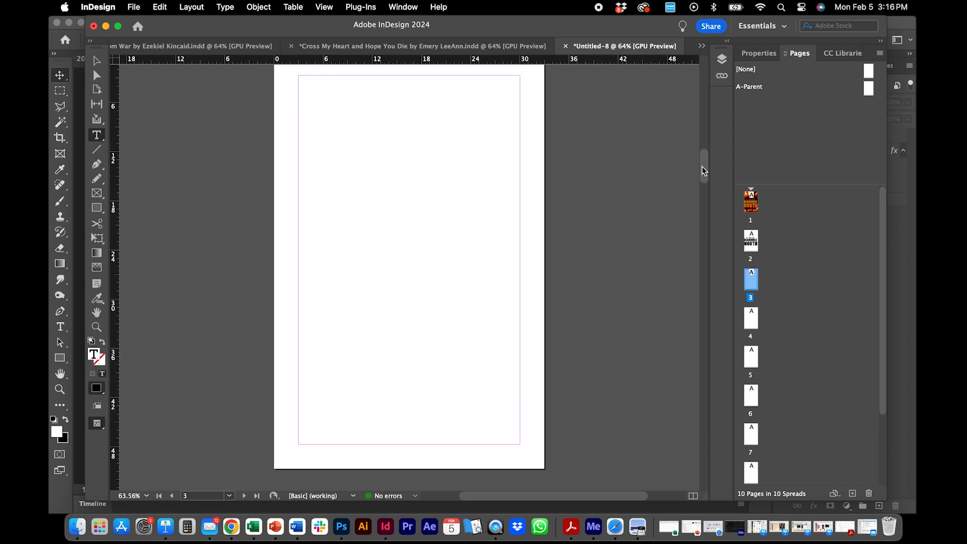
left_click(171, 11)
mouse_move(183, 13)
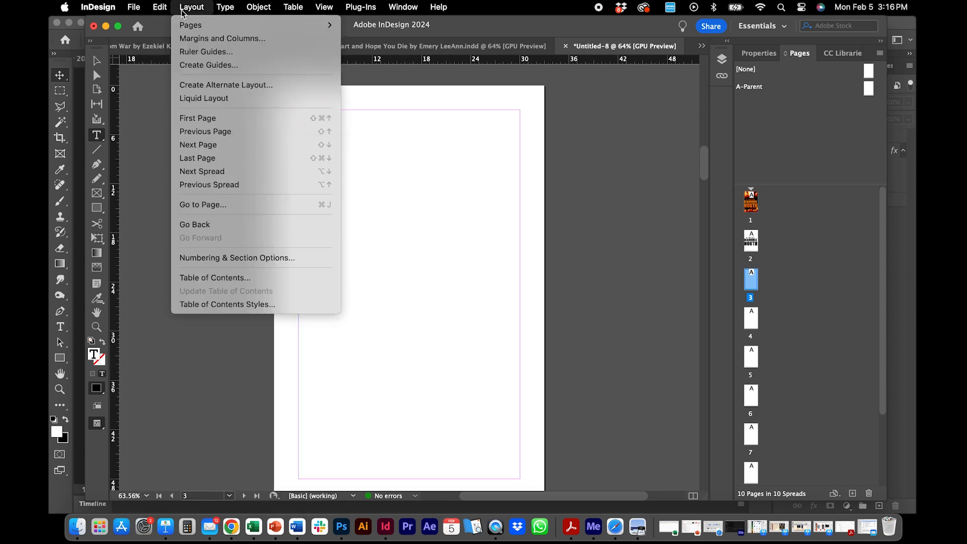
mouse_move(219, 11)
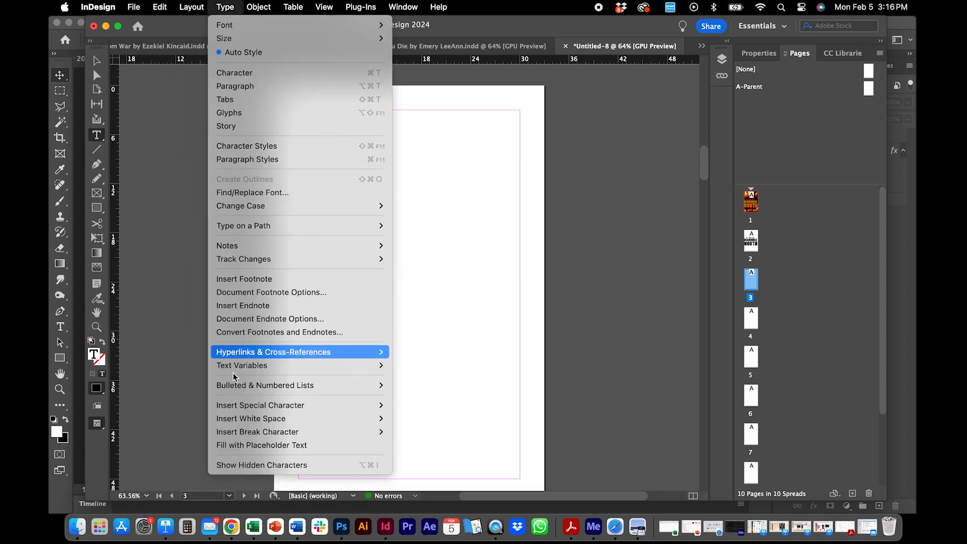
left_click(218, 465)
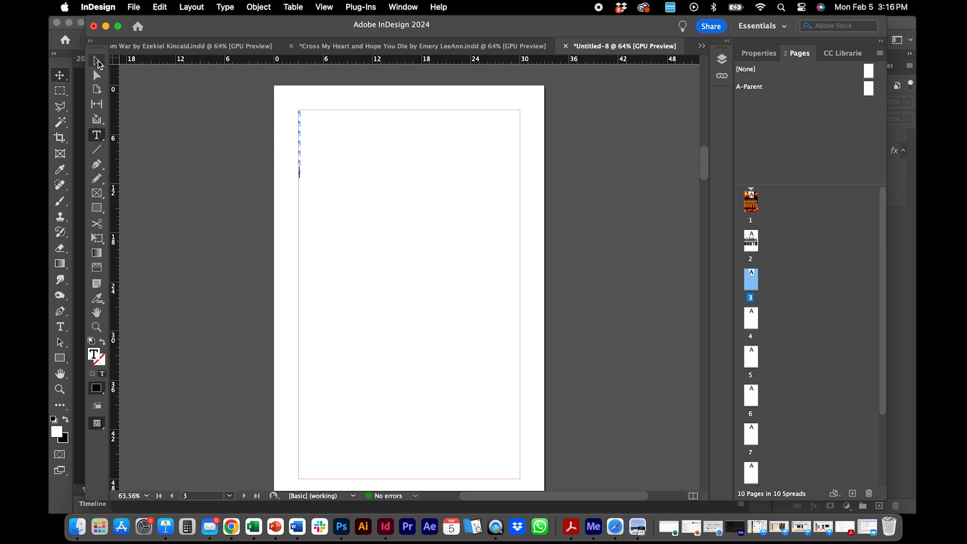
key("Escape")
left_click(196, 152)
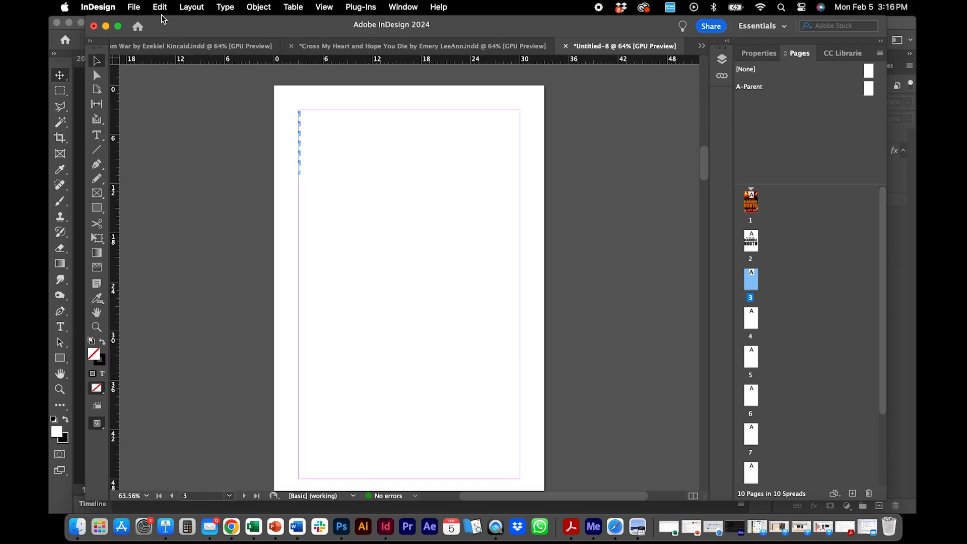
Add ten more blank paragraphs at the end of the text on page 3 and return to the Selection tool
double_click(308, 173)
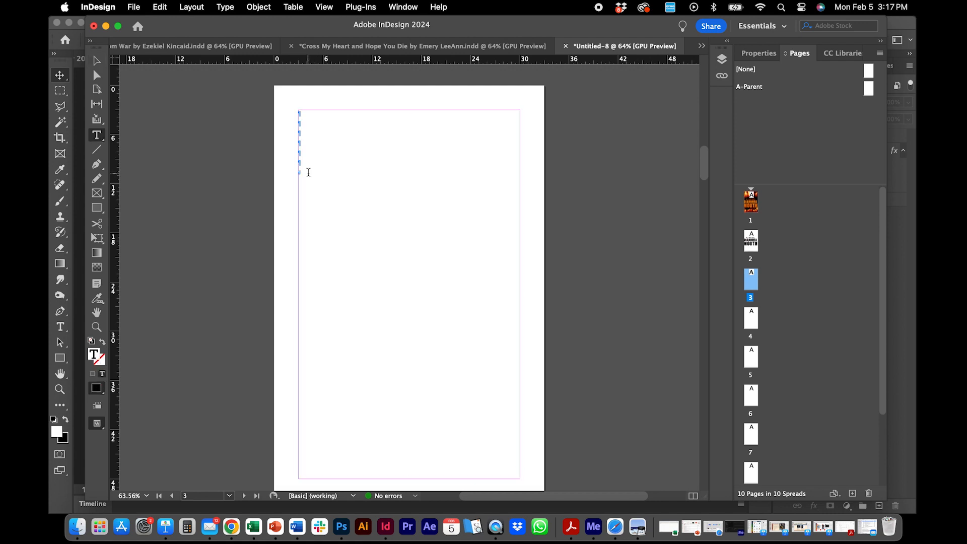
key("Return")
key("Return")
key("Return")
key("Return")
left_click(97, 61)
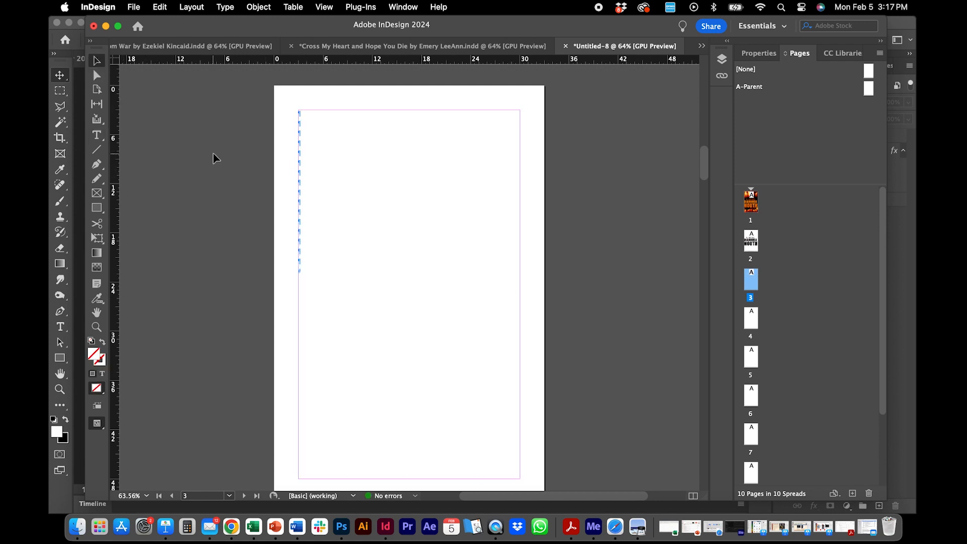
Place the image Grosso Pub.png from the Assets folder at its default size, overlapping the edge of page 3
left_click(132, 7)
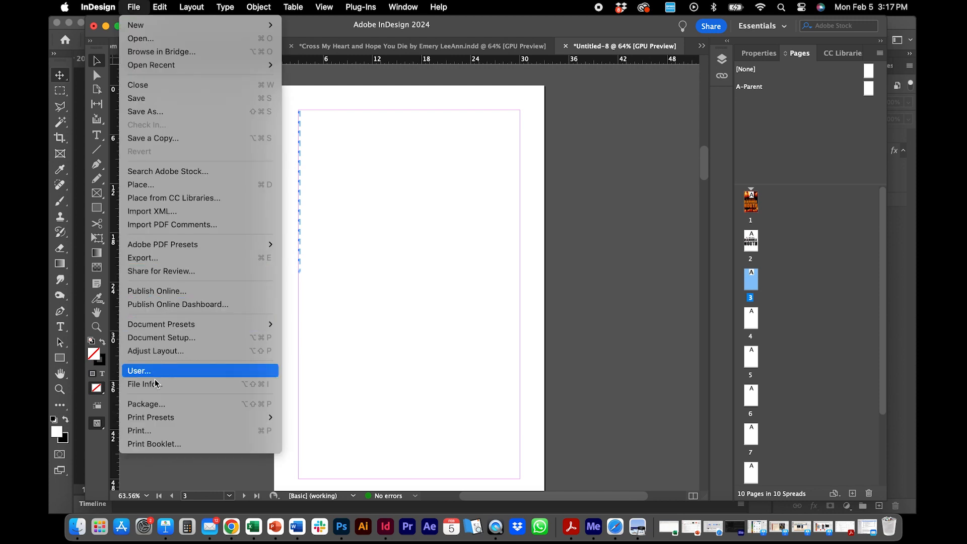
left_click(156, 186)
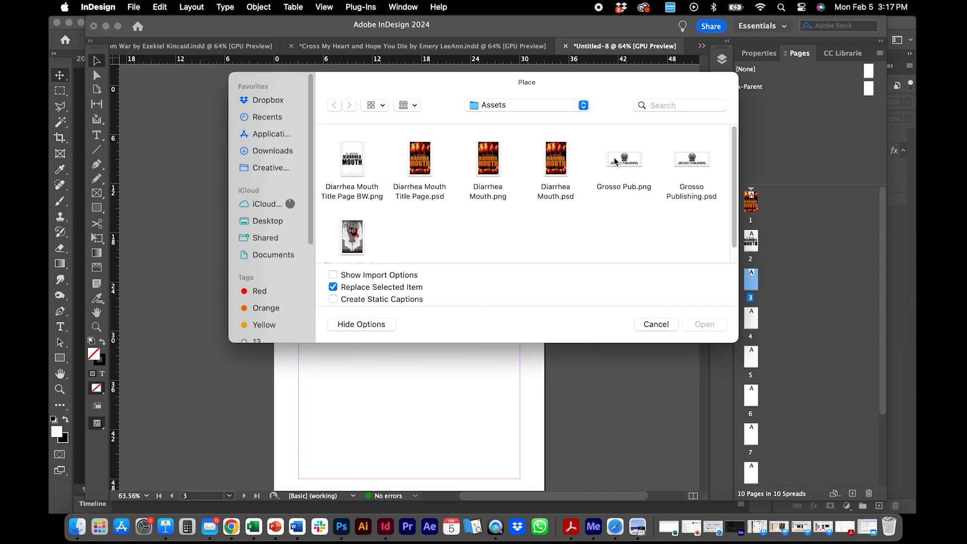
double_click(615, 161)
left_click(228, 231)
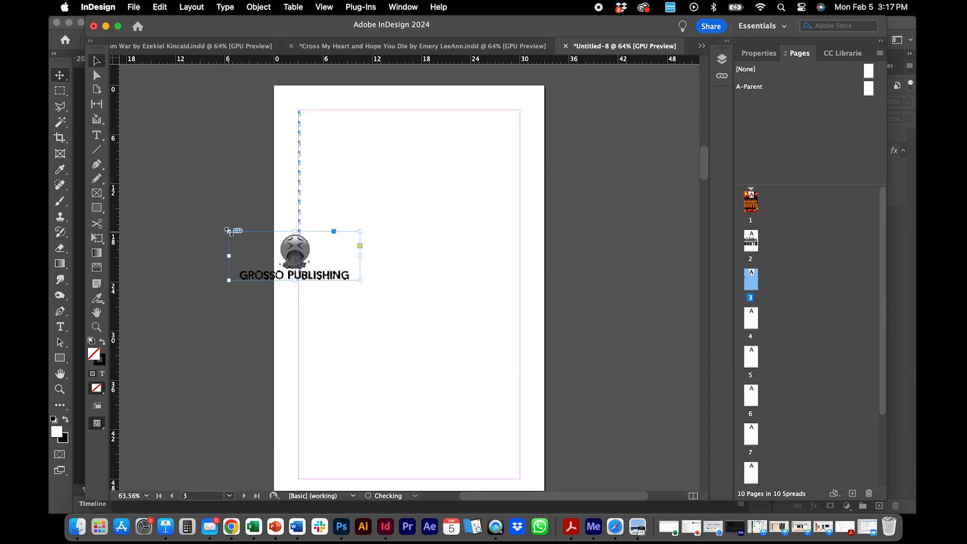
Move the Grosso Publishing logo to the upper part of page 3 and scale it to slightly narrower than the text margins
left_click_drag(308, 246, 418, 157)
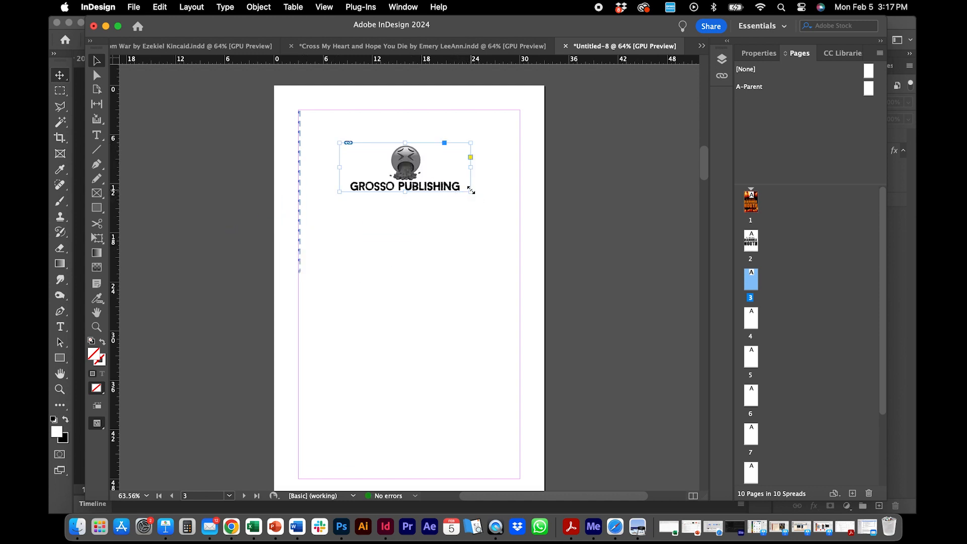
left_click_drag(471, 191, 623, 249)
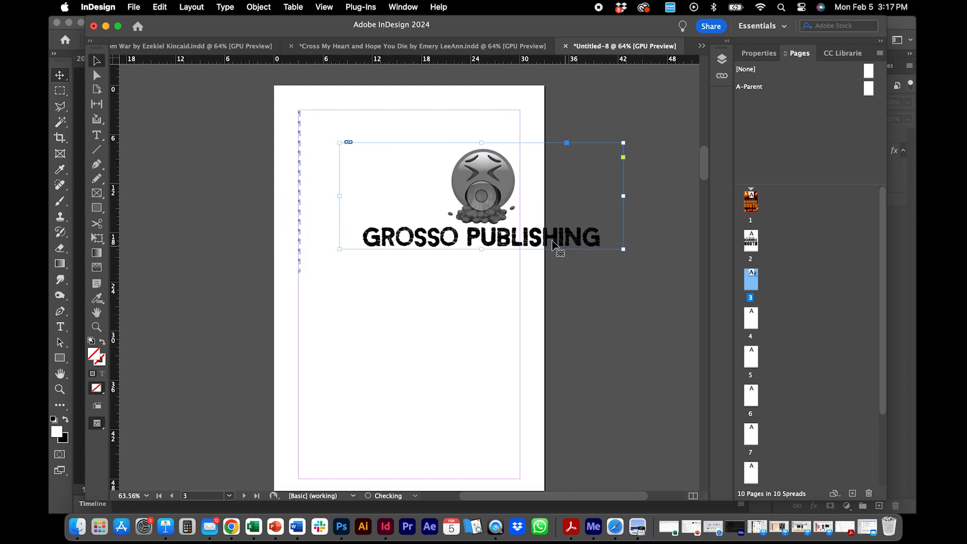
left_click_drag(493, 187, 436, 153)
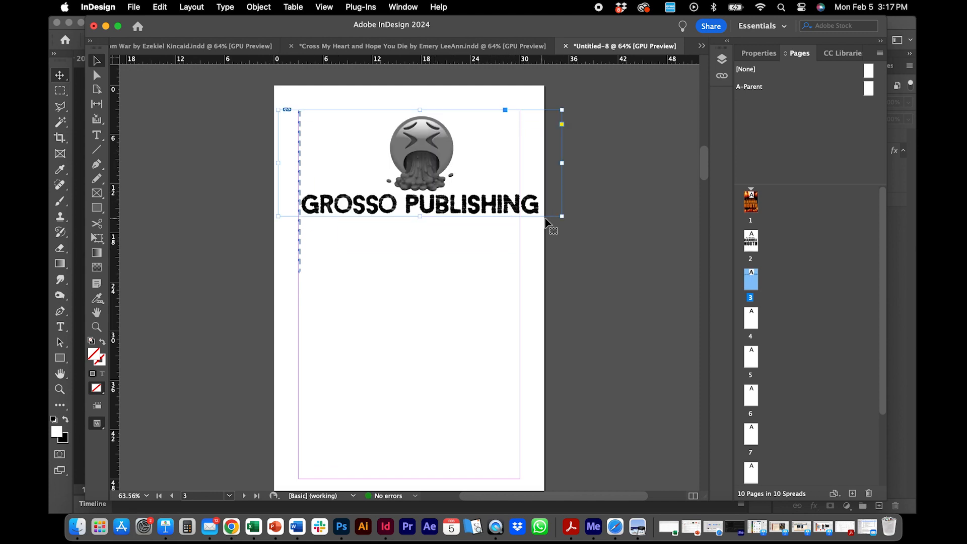
left_click_drag(561, 217, 520, 201)
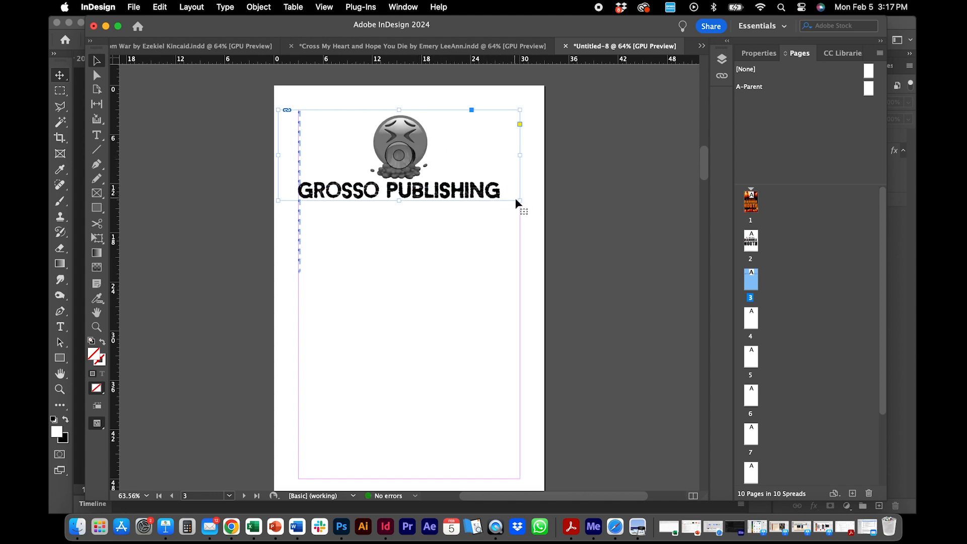
left_click_drag(518, 199, 469, 180)
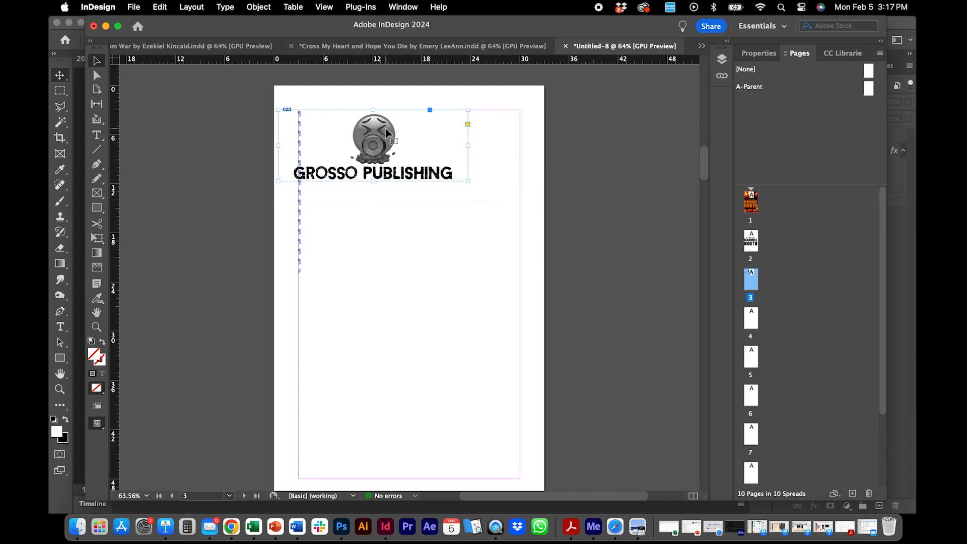
Centre the logo horizontally just below the page's top margin and anchor it to the blank text lines near the top
left_click_drag(388, 134, 424, 139)
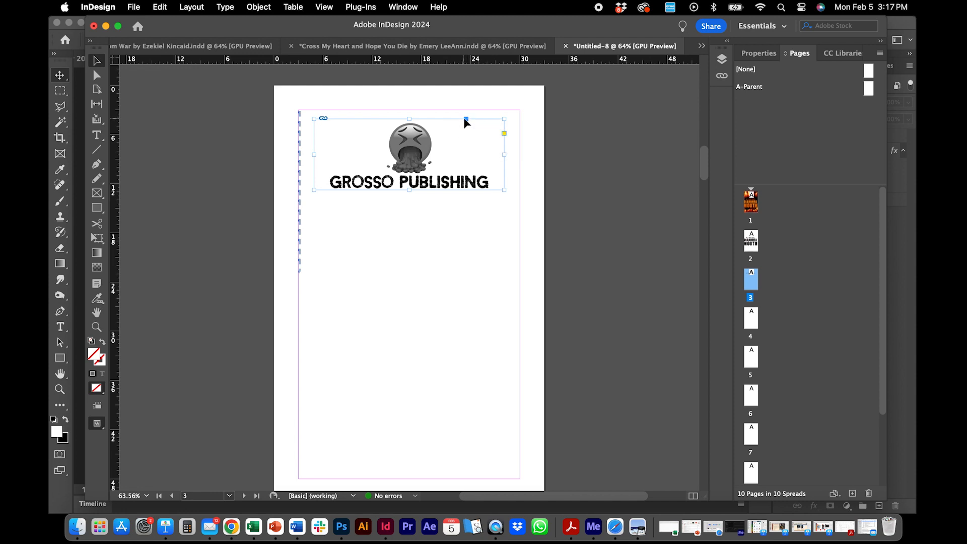
left_click_drag(313, 118, 293, 114)
left_click_drag(466, 119, 300, 125)
Set the logo's epub:type to division in its EPUB and HTML object export options
left_click(250, 7)
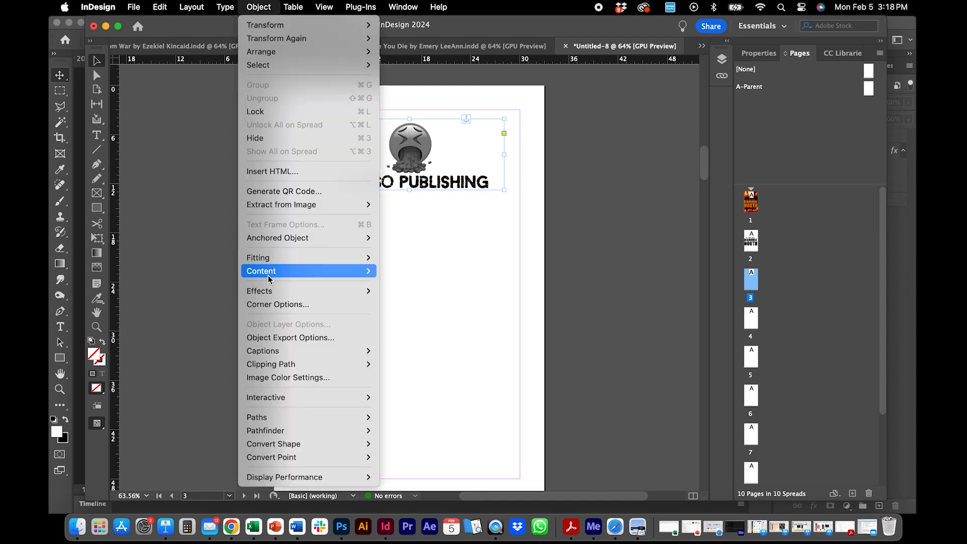
left_click(265, 339)
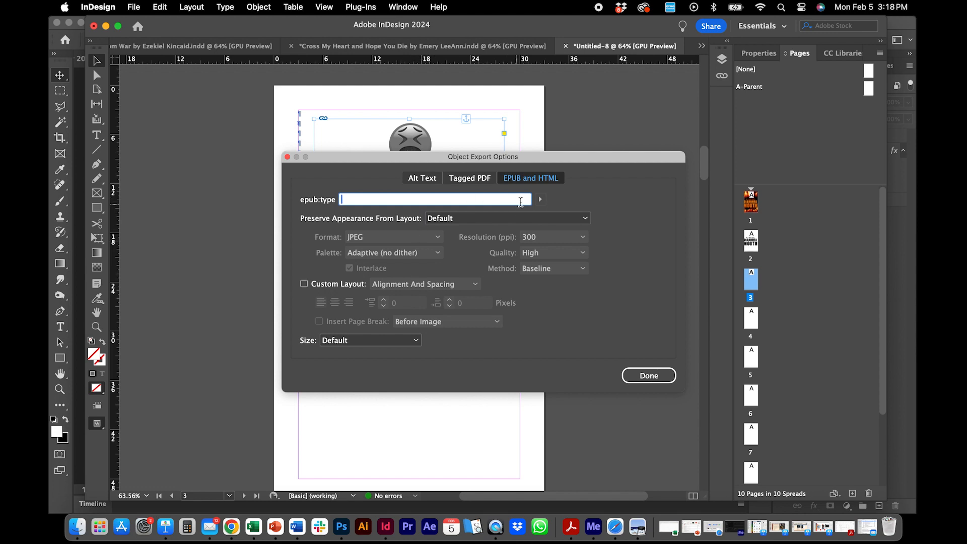
left_click(541, 200)
mouse_move(572, 222)
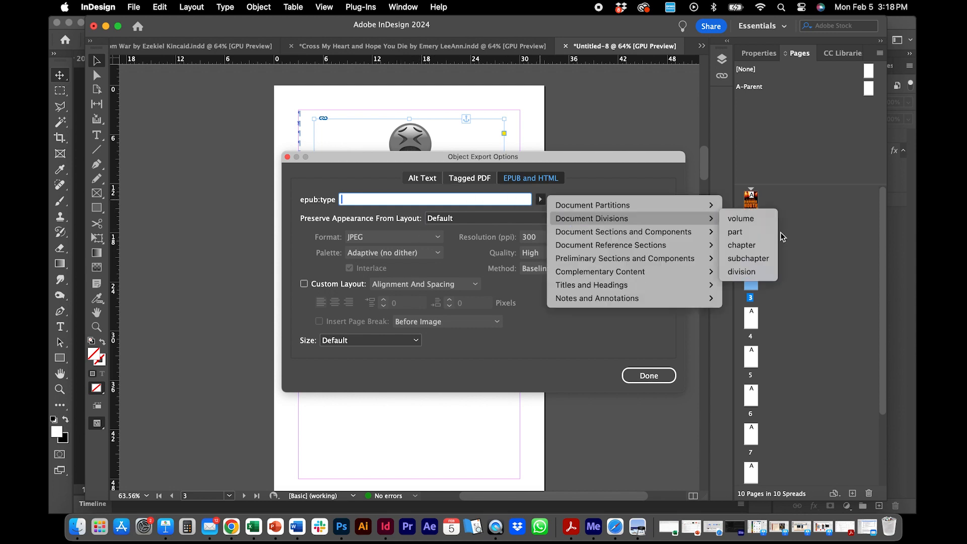
left_click(756, 272)
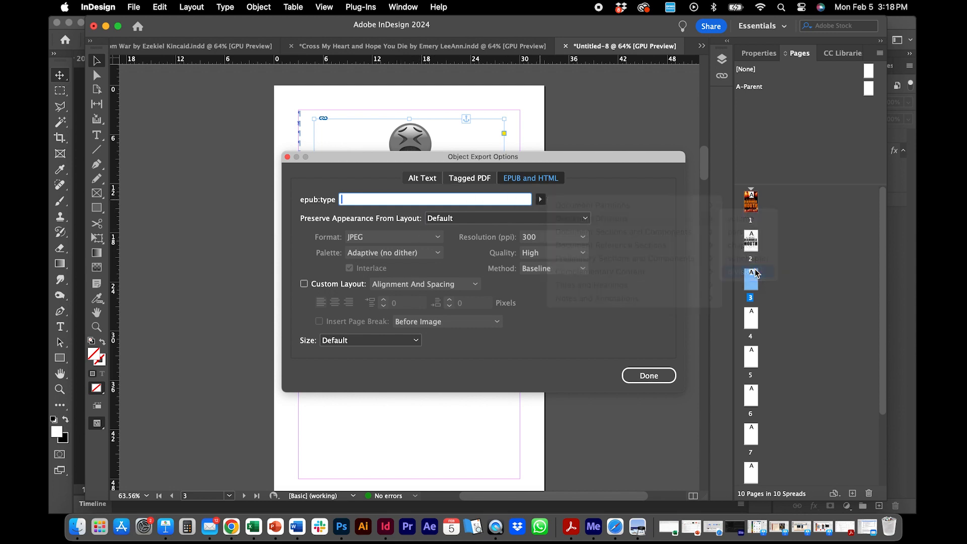
Export the logo as rasterized content in PNG format, using a custom layout with centre alignment and a page break before the image
left_click(452, 220)
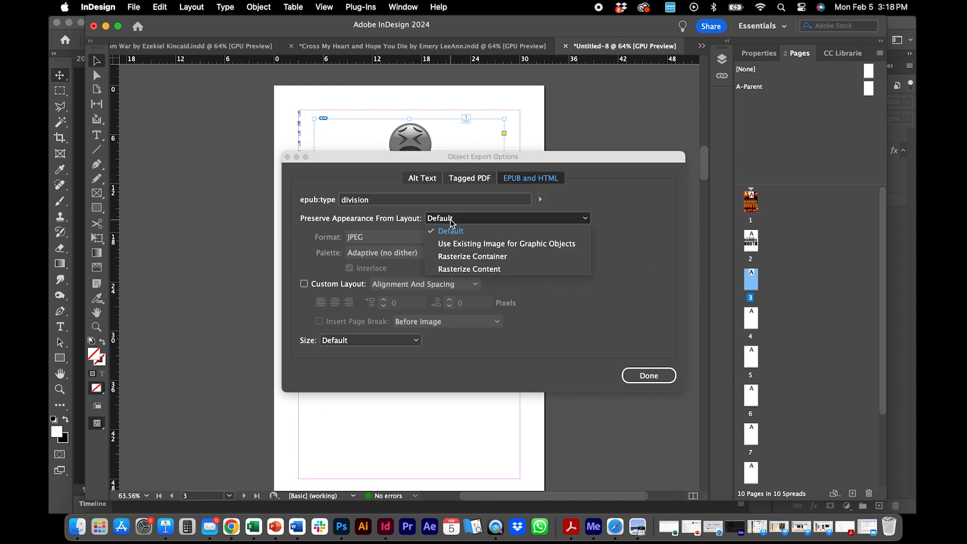
left_click(457, 270)
left_click(360, 242)
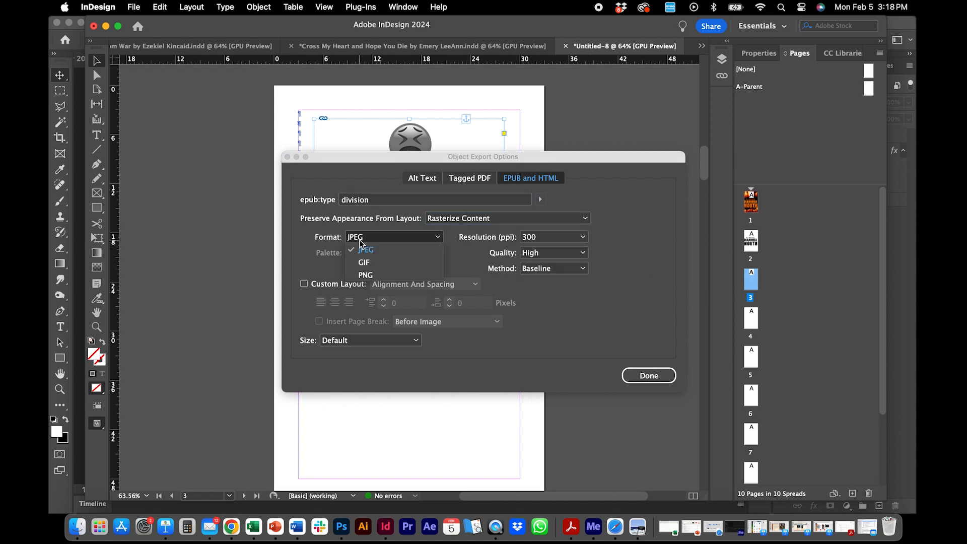
left_click(362, 275)
left_click(344, 285)
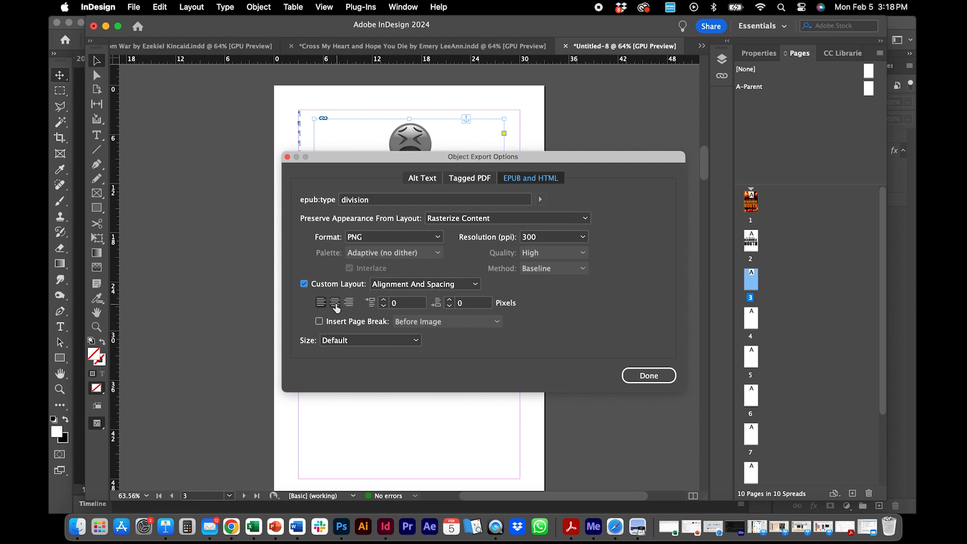
left_click(343, 322)
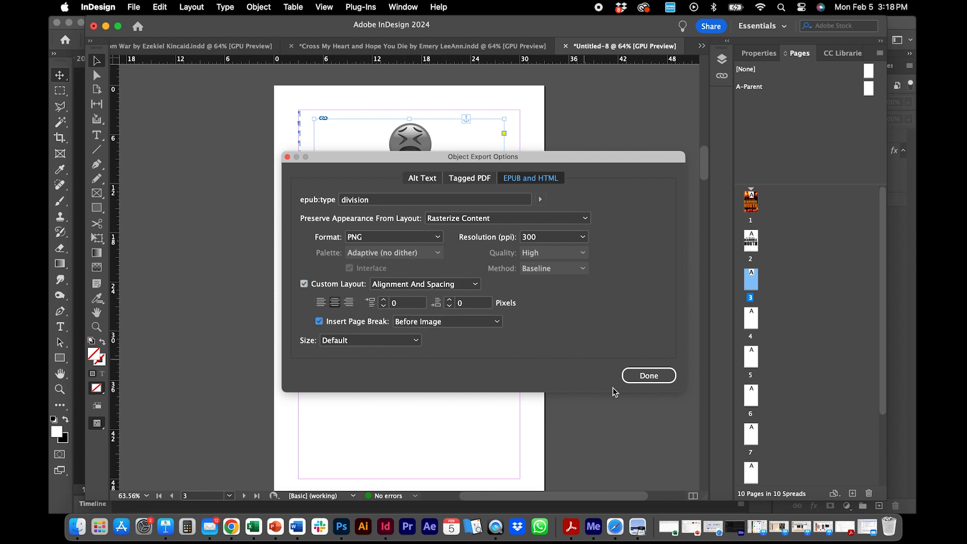
left_click(660, 376)
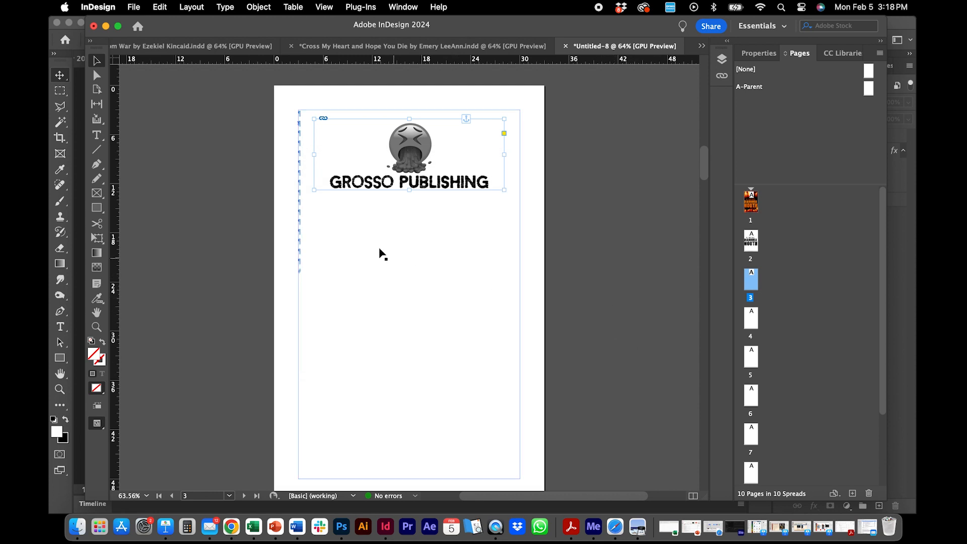
Copy the copyright notice and disclaimer from page 3 of the Cross My Heart and Hope You Die document and paste them below the logo
double_click(304, 209)
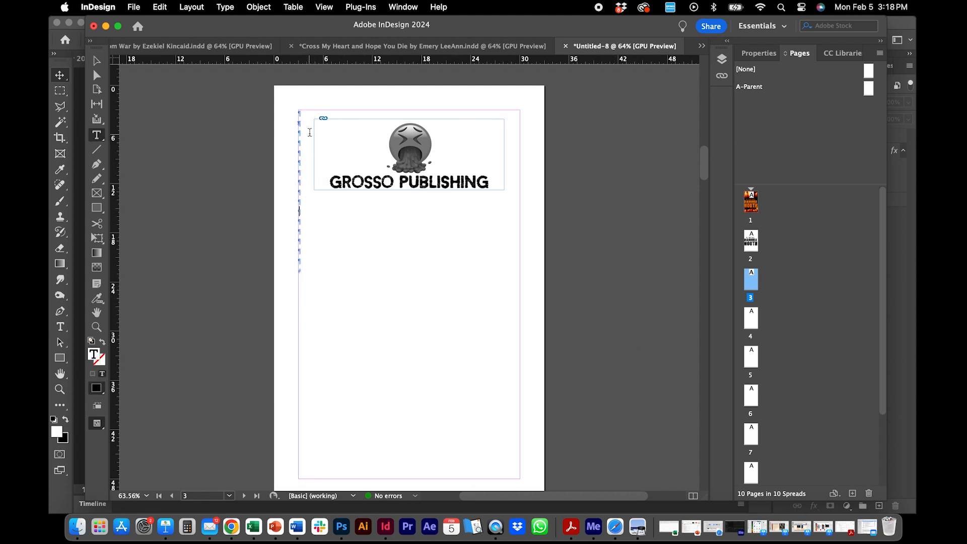
left_click(320, 53)
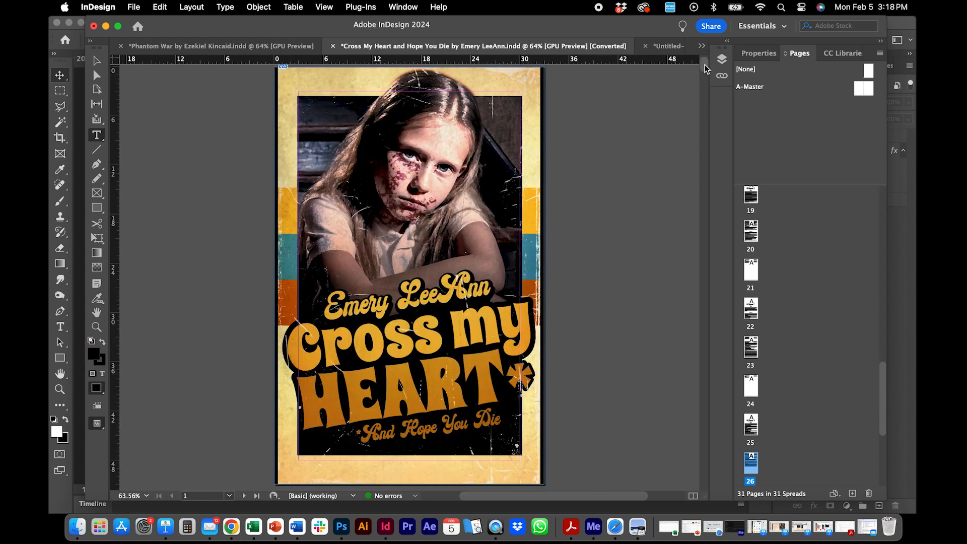
left_click_drag(704, 64, 698, 91)
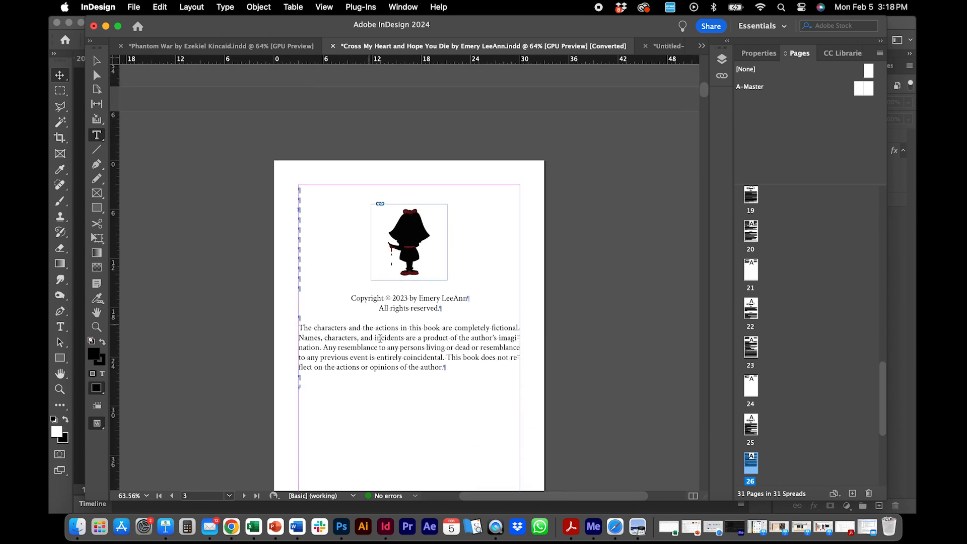
left_click_drag(447, 369, 352, 297)
key("cmd+c")
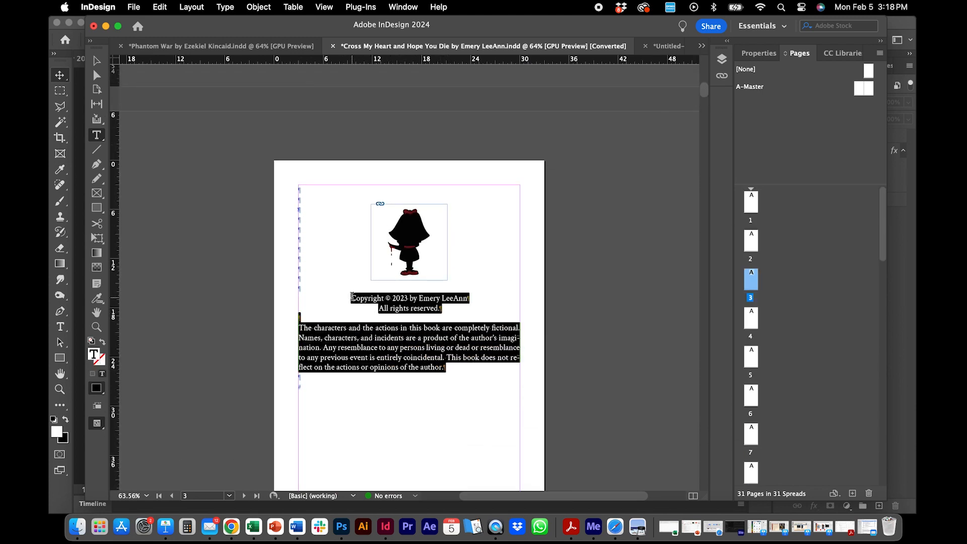
left_click(663, 46)
left_click(410, 206)
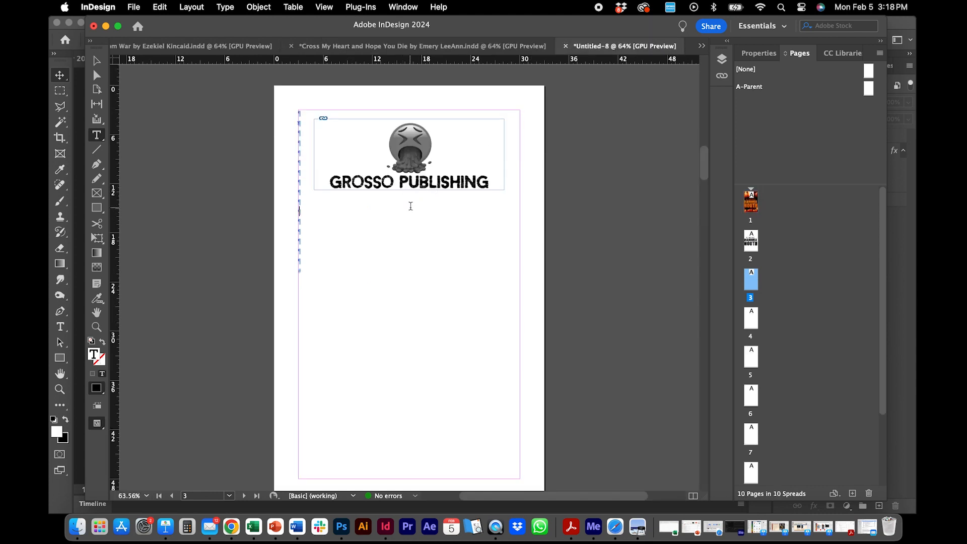
key("cmd+v")
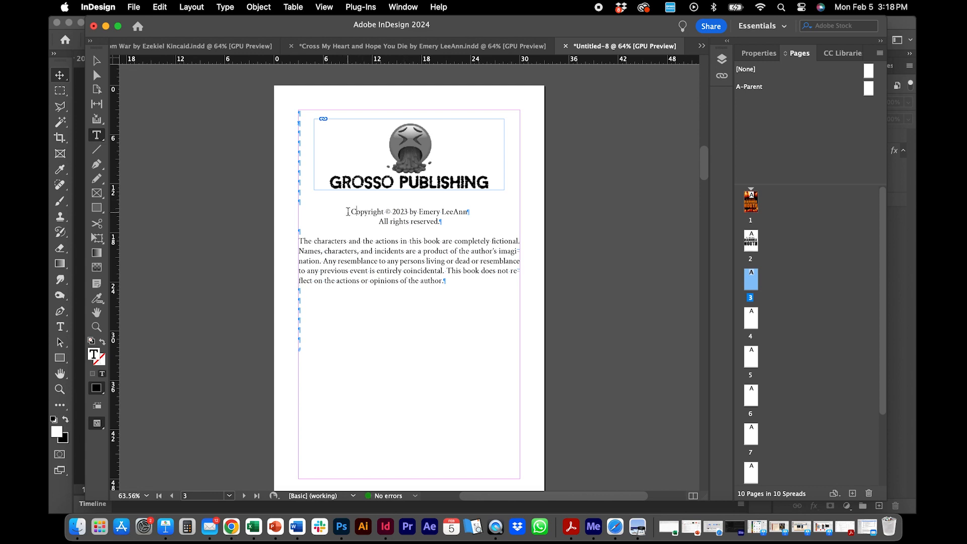
Update the copyright line to the year 2024 and replace the copied author's name with this book's author
left_click_drag(348, 211, 301, 291)
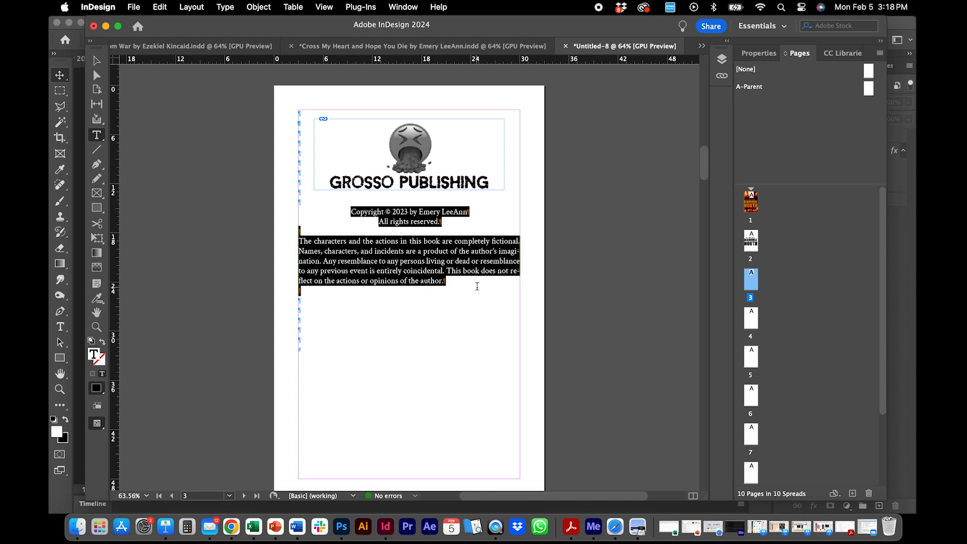
left_click(766, 57)
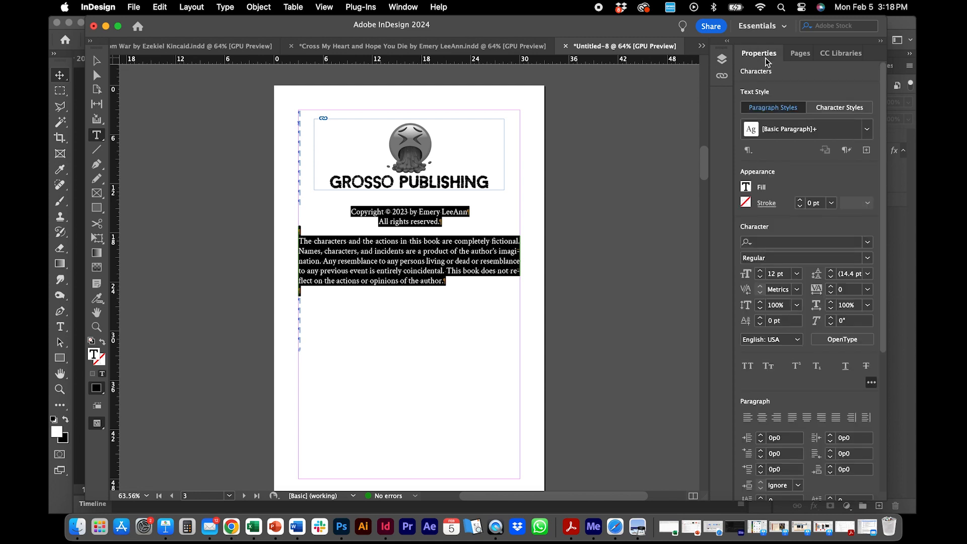
left_click(406, 210)
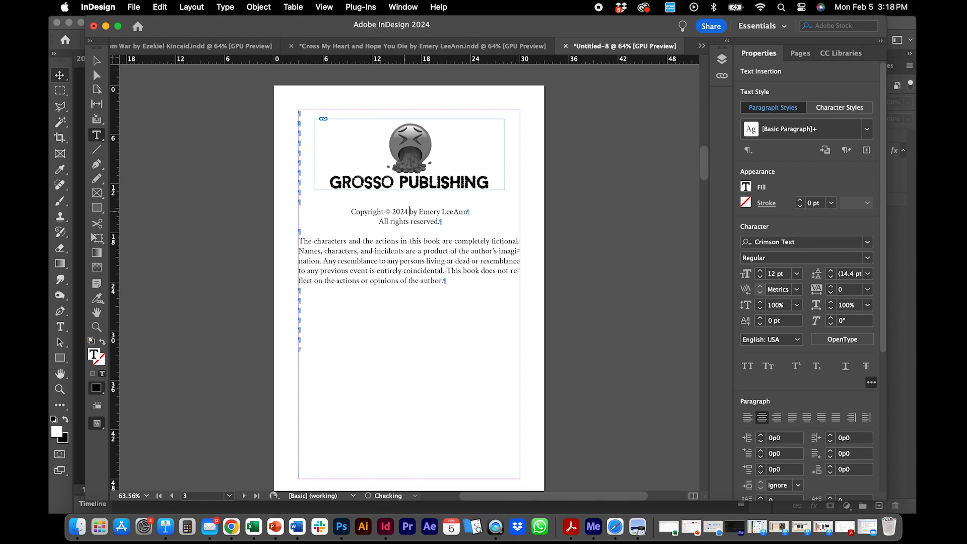
left_click(417, 211)
left_click_drag(419, 212, 459, 212)
type("El Grosso")
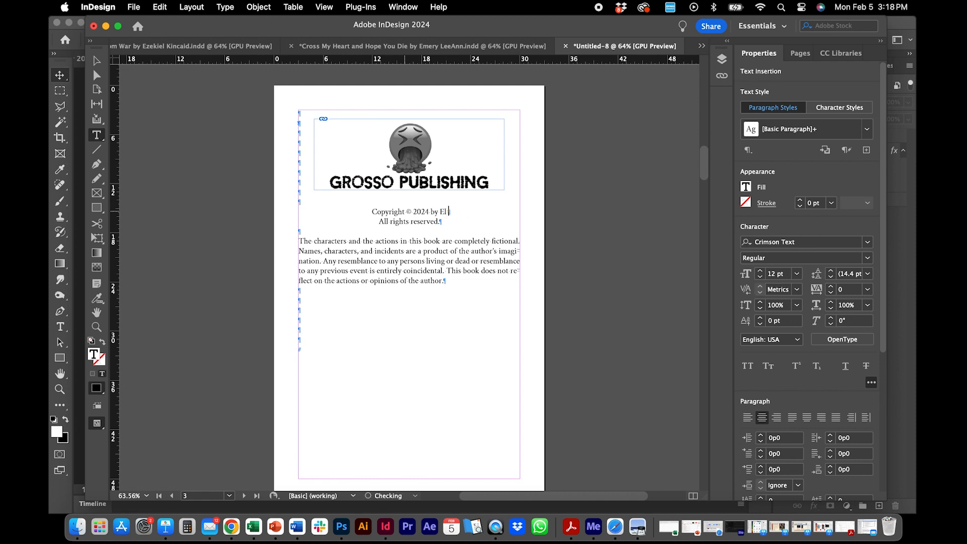
Add the line Godless.com below the disclaimer, separated from it by one blank paragraph
left_click(453, 277)
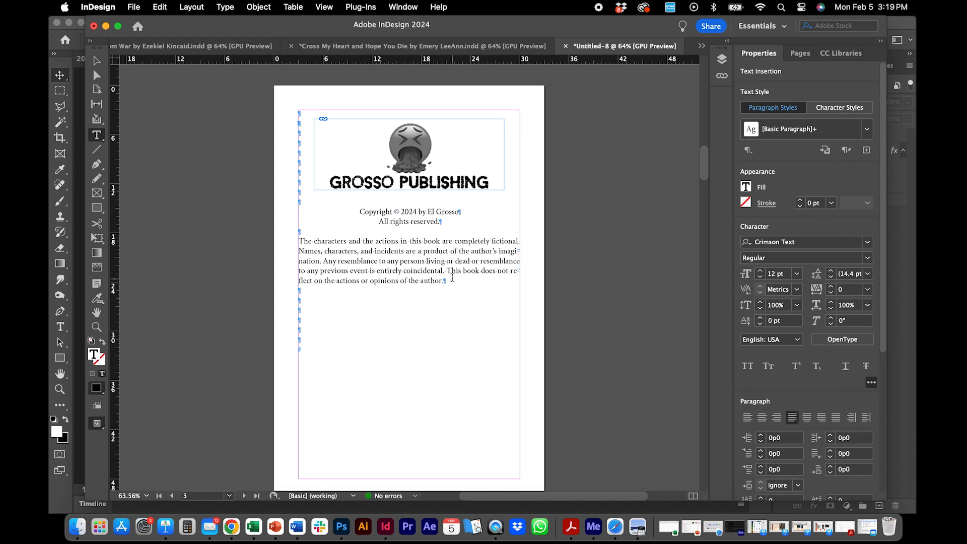
key("shift+Return")
type("Godless.com")
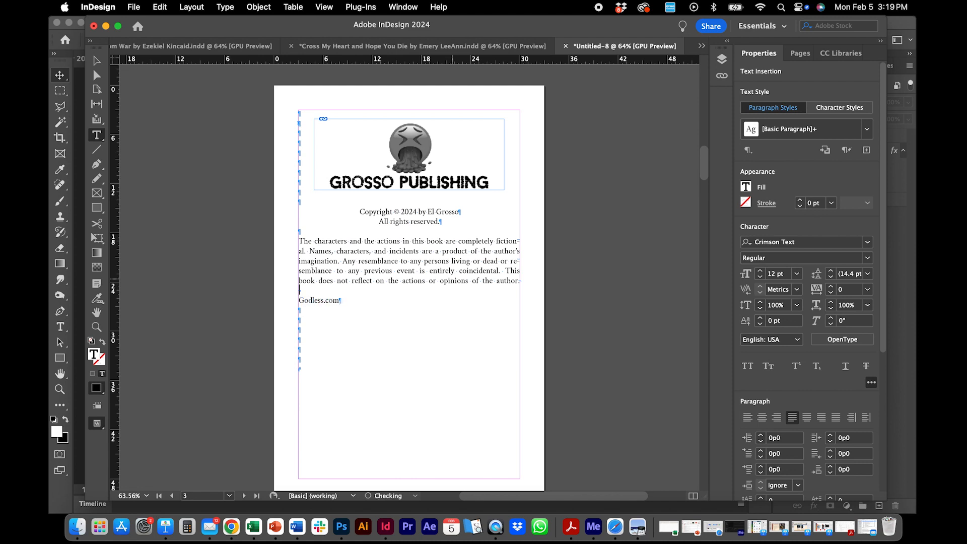
key("Right")
key("BackSpace")
key("BackSpace")
key("Return")
key("Return")
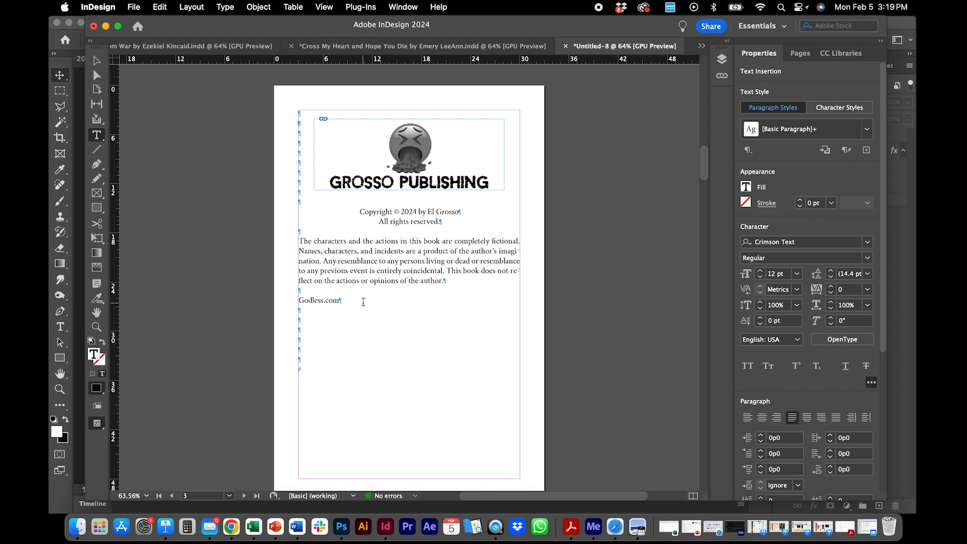
Apply the Basic Paragraph style to all the text on the copyright page
key("super+a")
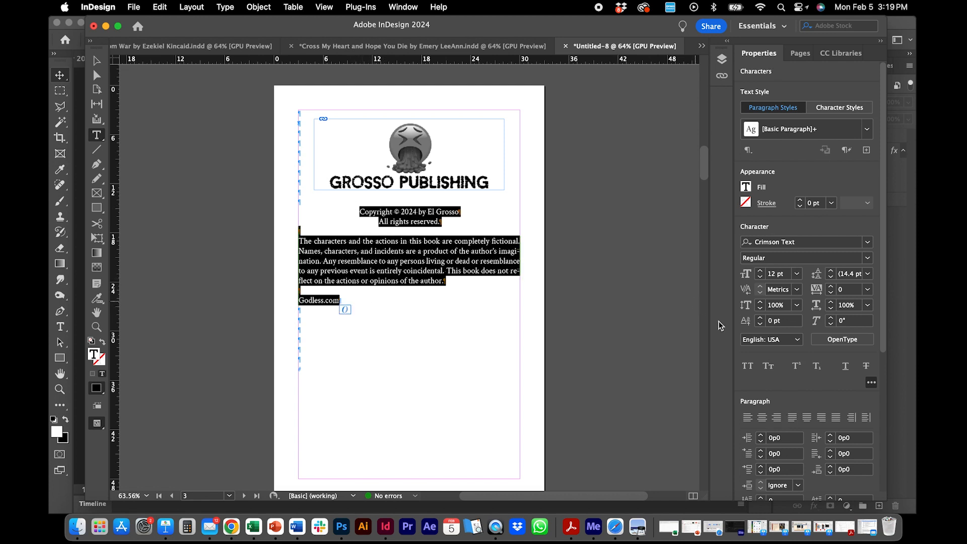
left_click(869, 130)
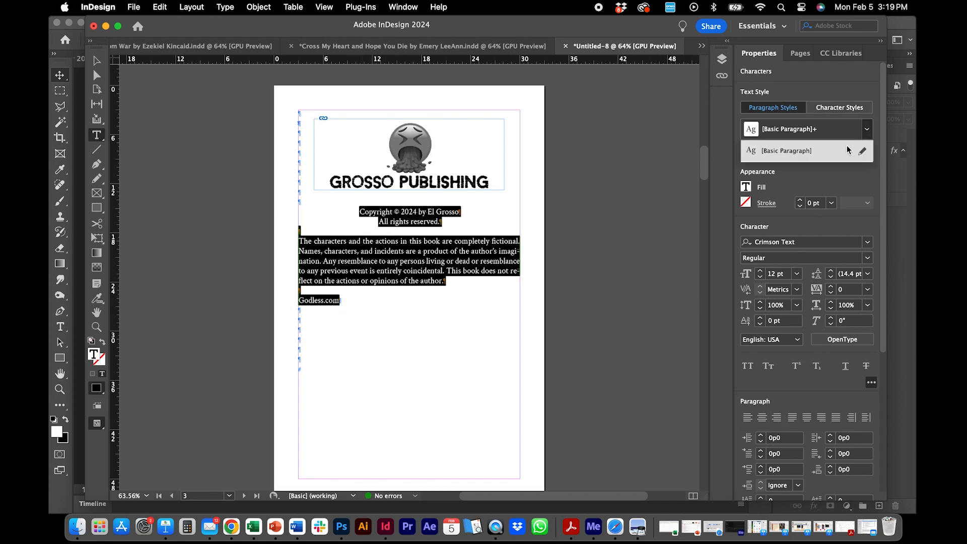
left_click(827, 151)
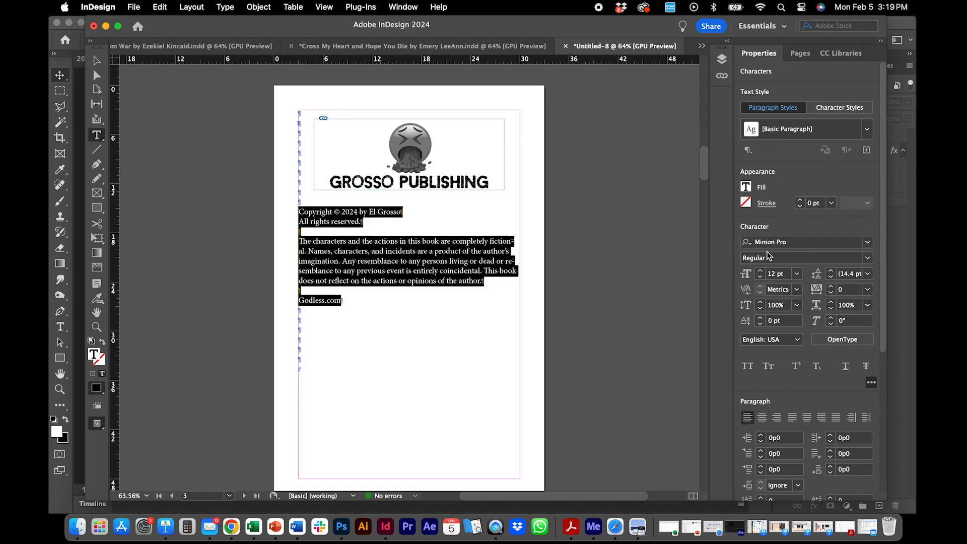
Set the copyright page text to the Crimson Text font and centre-align it
left_click(867, 245)
scroll(914, 374, "up", 1)
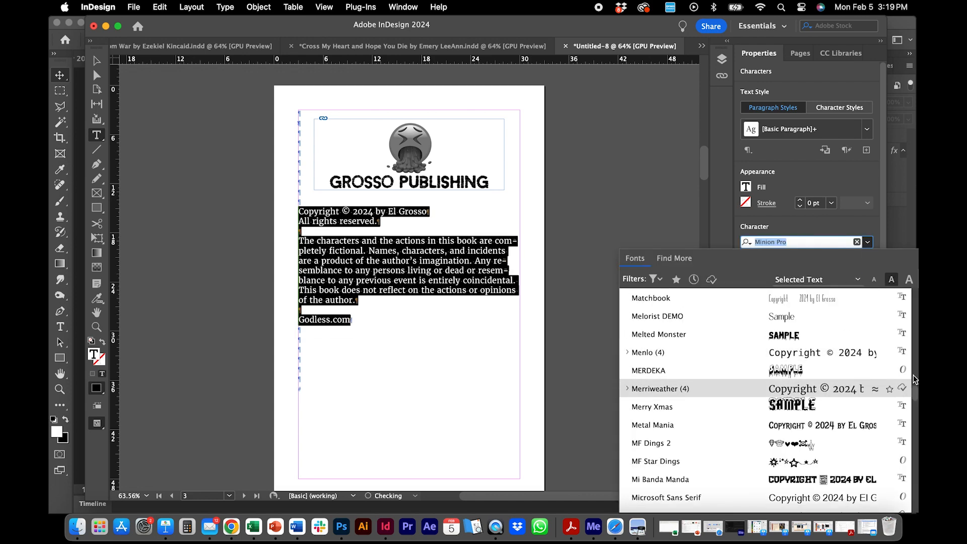
scroll(914, 375, "up", 20)
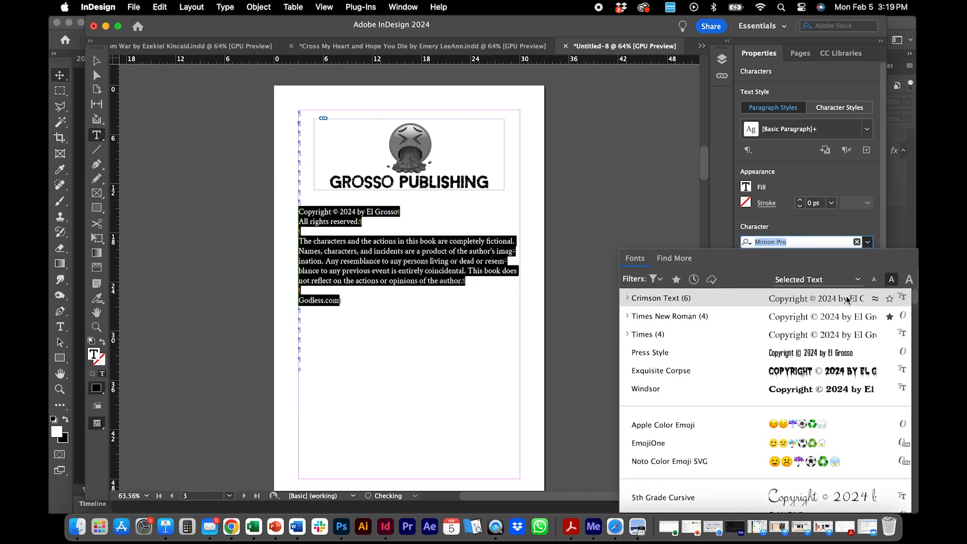
left_click(847, 299)
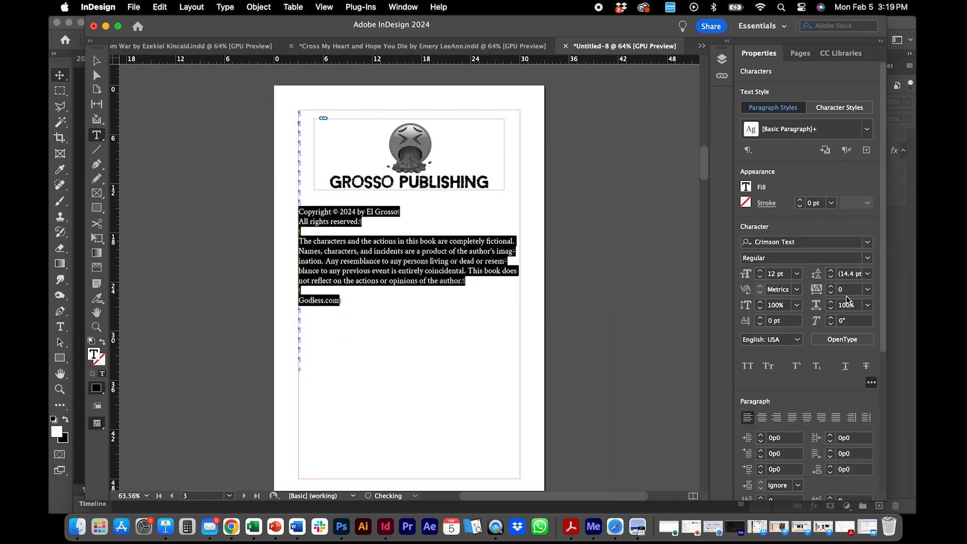
left_click(762, 418)
left_click(430, 301)
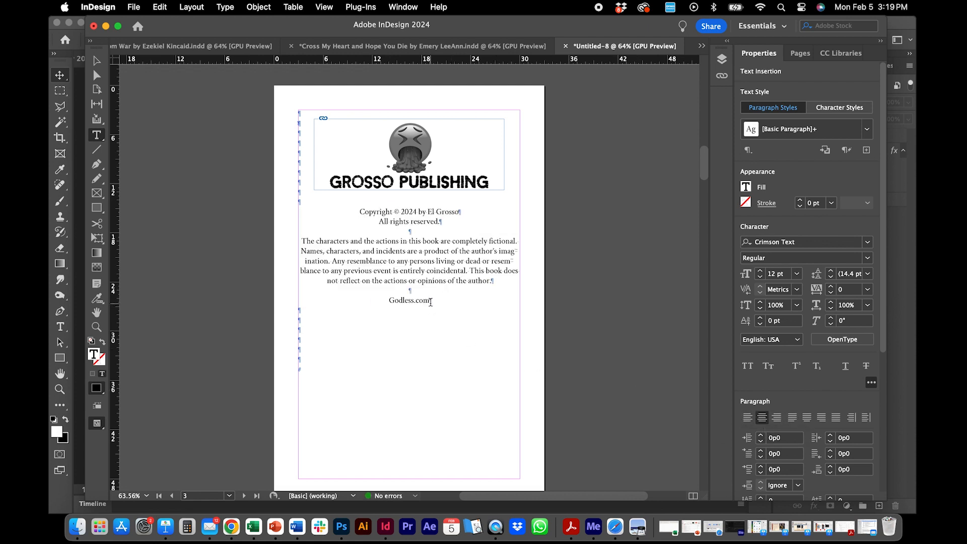
left_click_drag(431, 301, 389, 302)
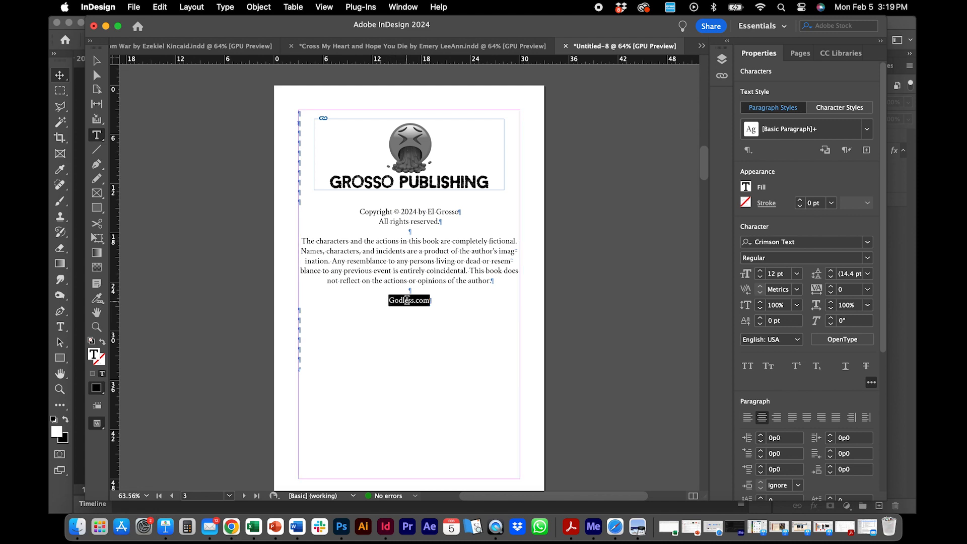
right_click(403, 305)
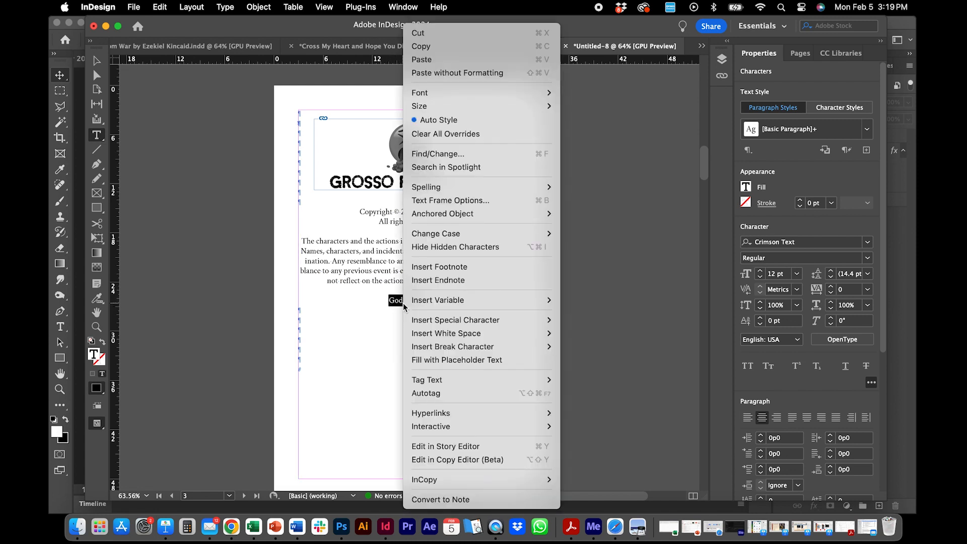
mouse_move(439, 414)
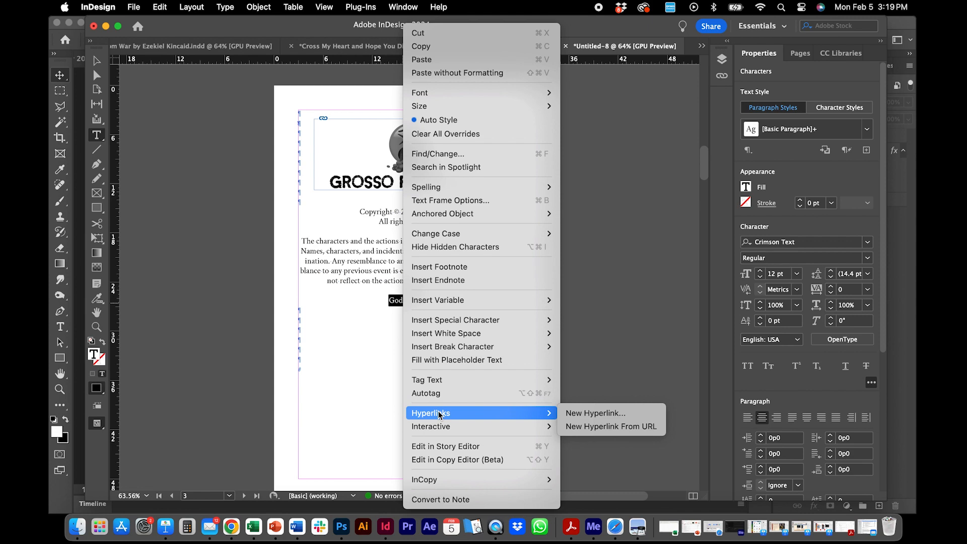
left_click(570, 414)
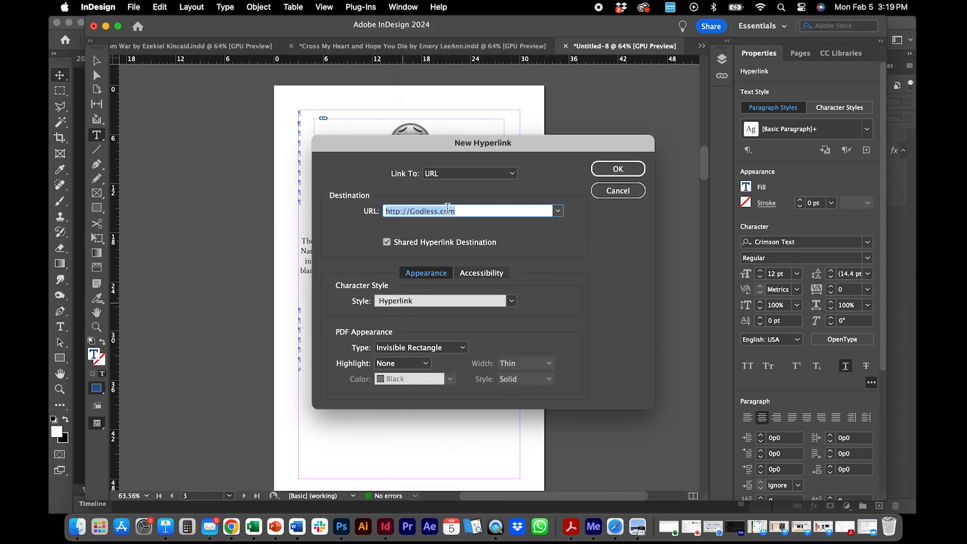
left_click(597, 168)
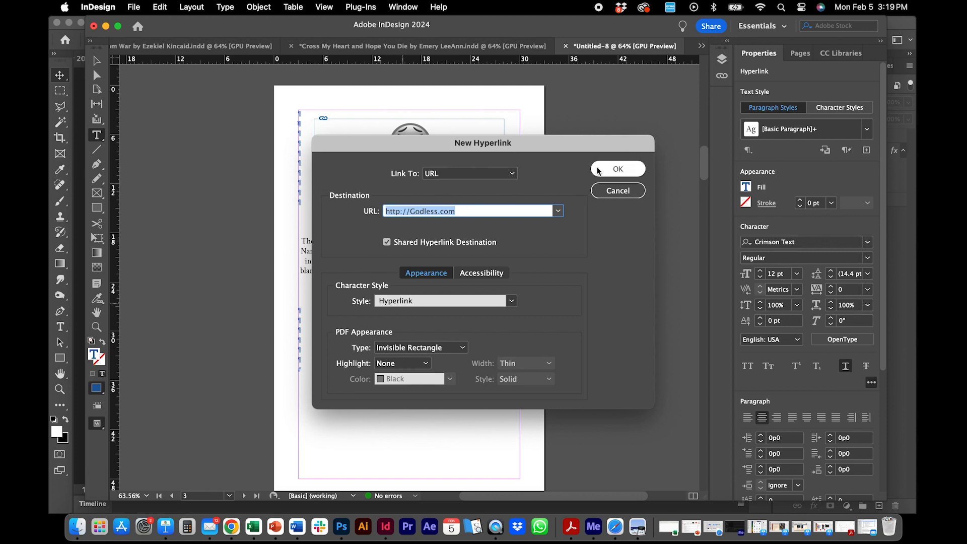
left_click(412, 256)
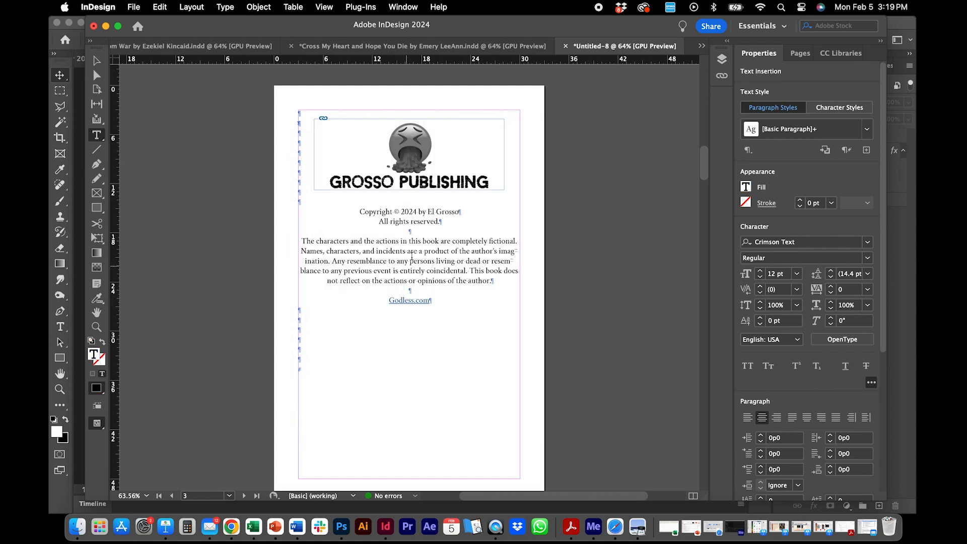
scroll(701, 156, "up", 3)
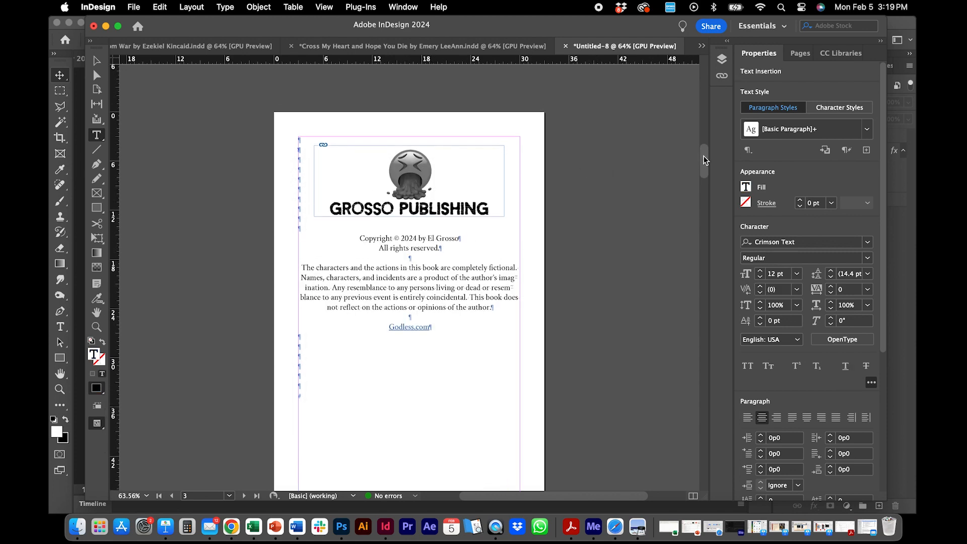
left_click(97, 61)
left_click(373, 169)
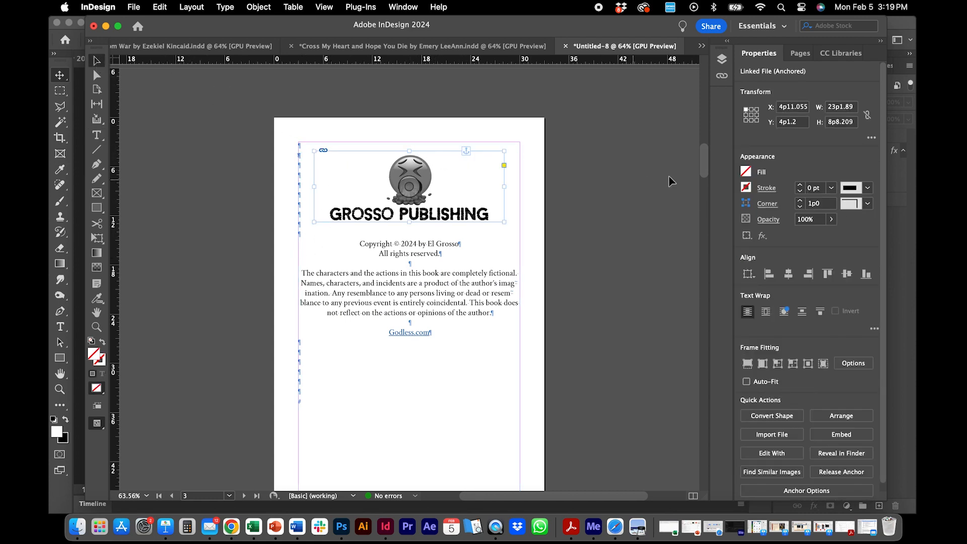
mouse_move(703, 164)
left_mouse_down()
mouse_move(698, 76)
mouse_move(700, 168)
left_mouse_up()
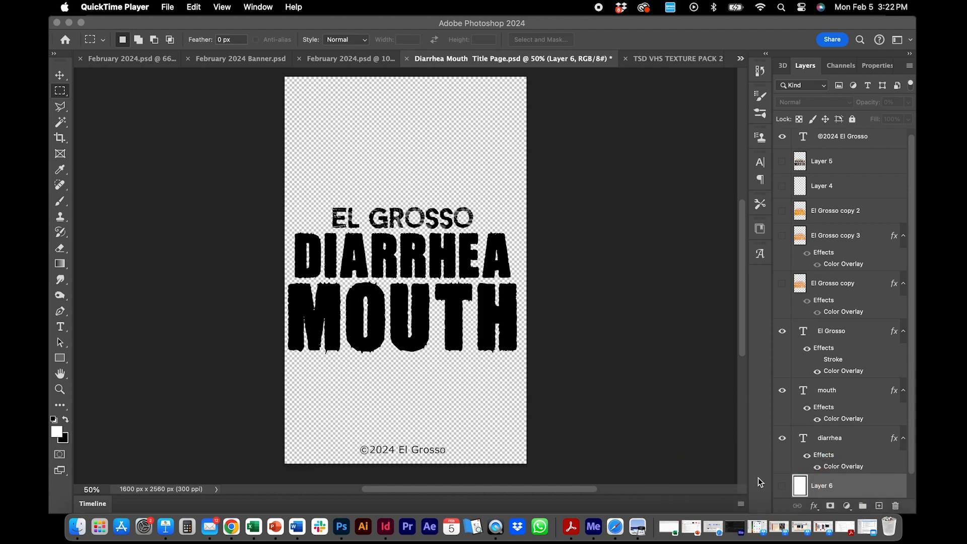
Switch to the title page document in Photoshop and turn on the visibility of Layer 6
left_click(911, 340)
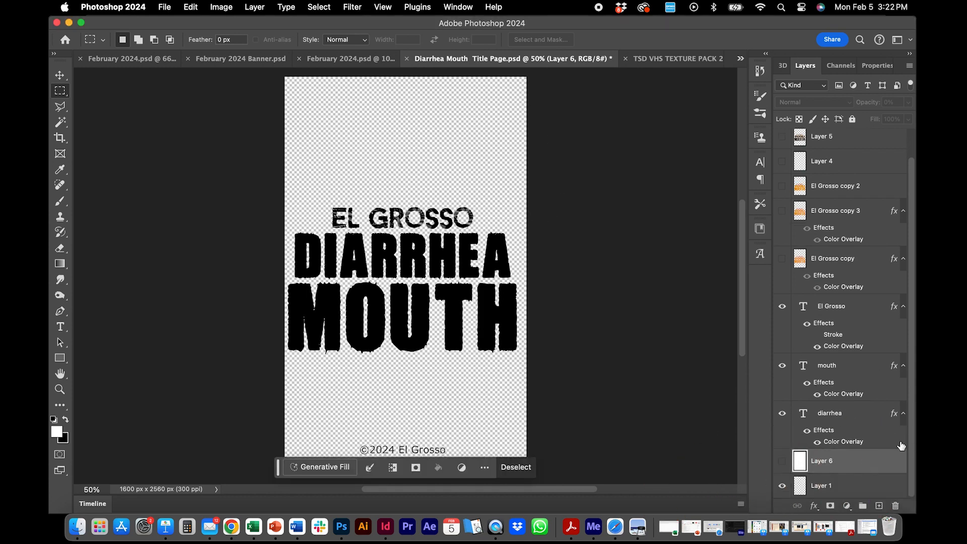
left_click(782, 461)
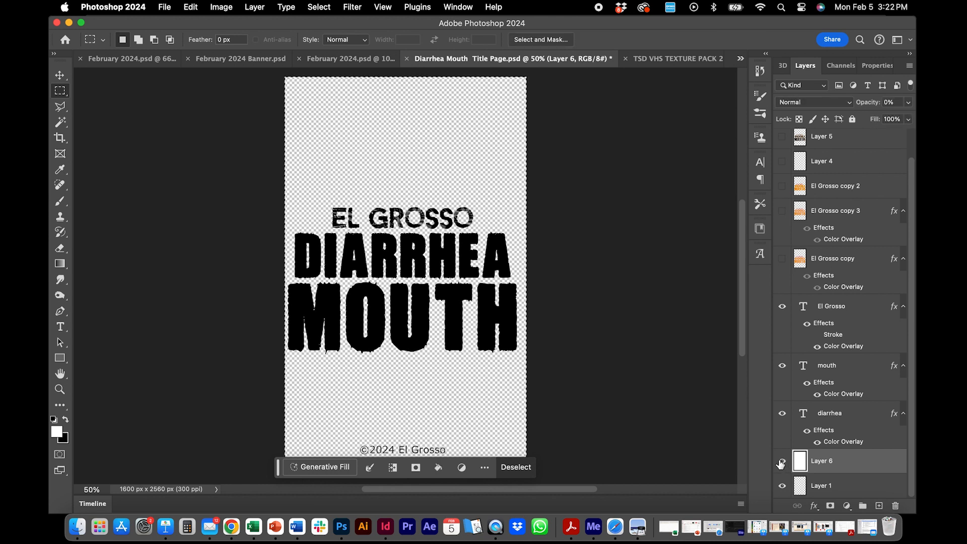
left_click(781, 462)
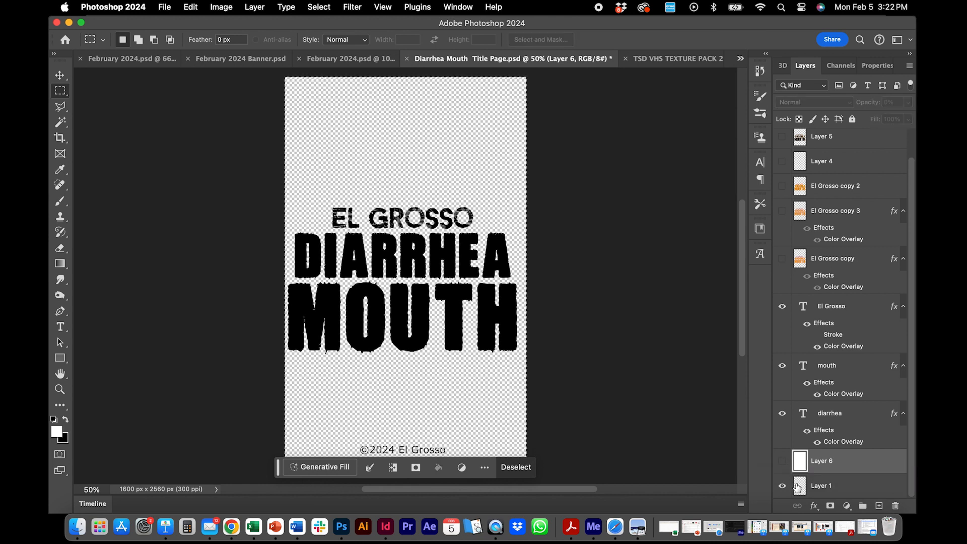
left_click(800, 484)
left_click(797, 464)
left_click(782, 461)
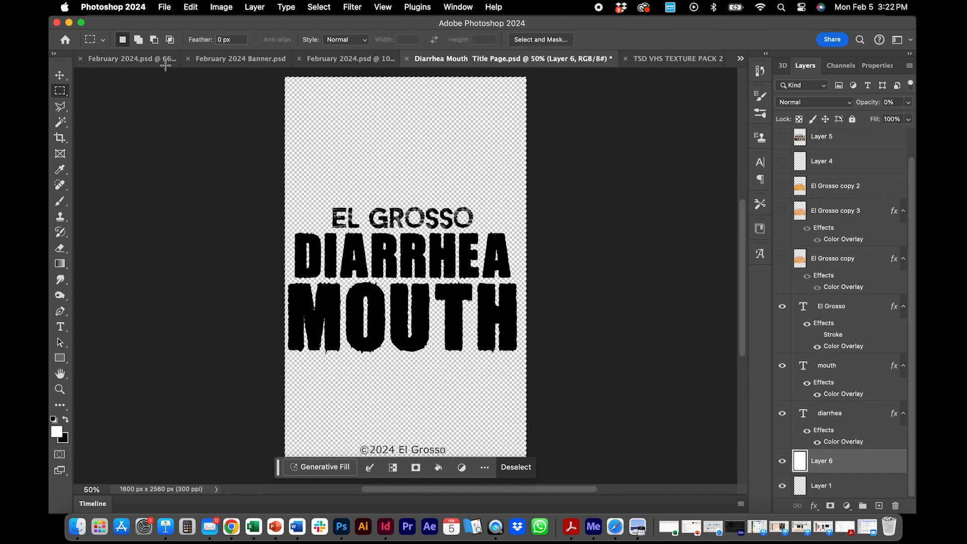
Create a new white RGB document 1600 px wide and 400 px high at 300 pixels per inch
left_click(165, 8)
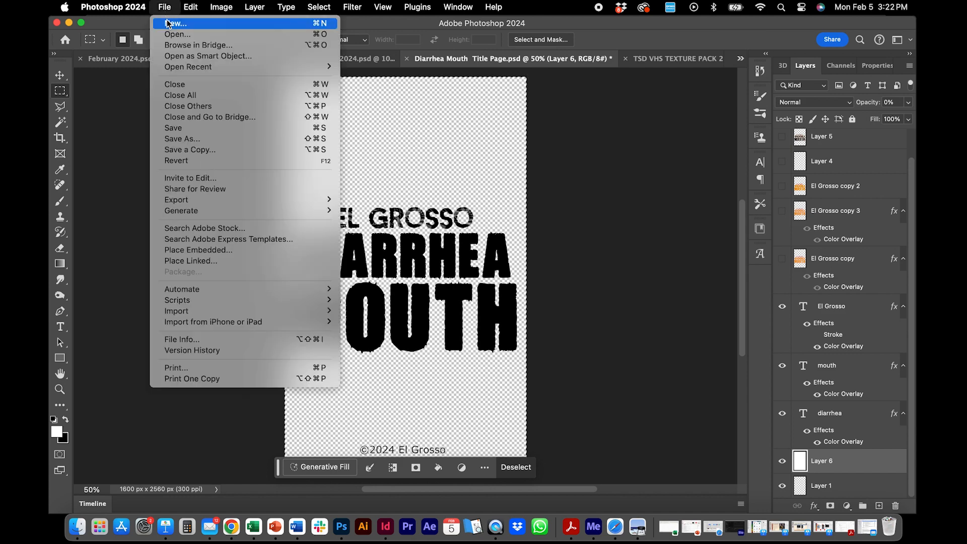
left_click(168, 23)
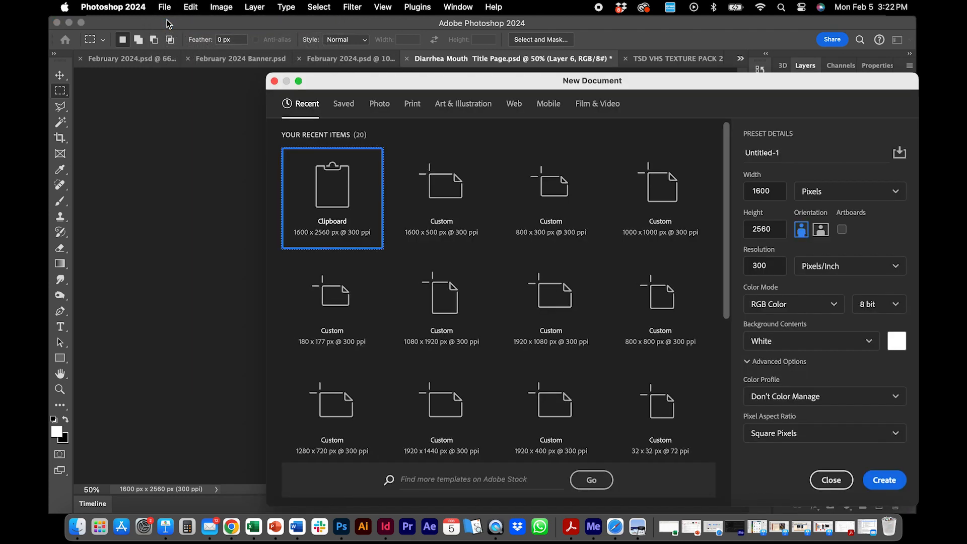
left_click(778, 231)
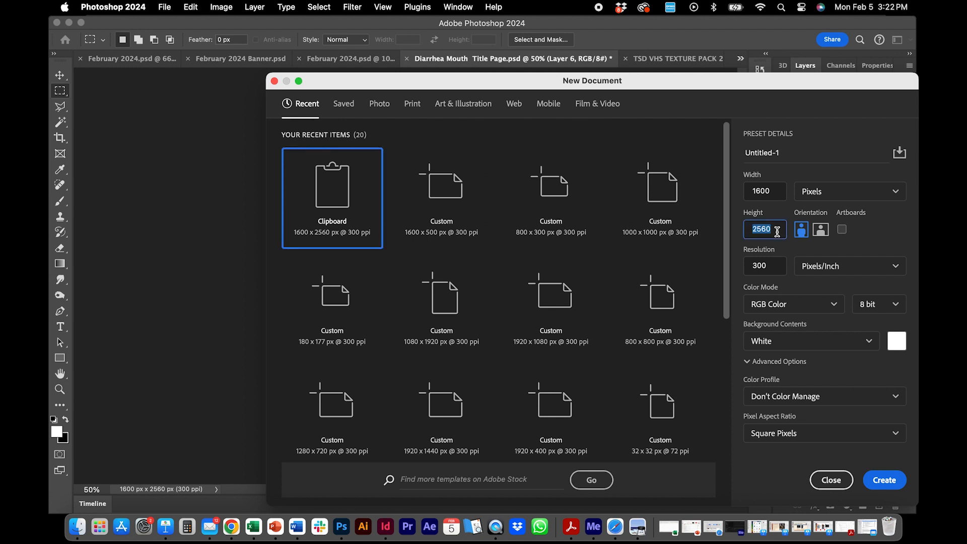
type("5")
left_click(767, 266)
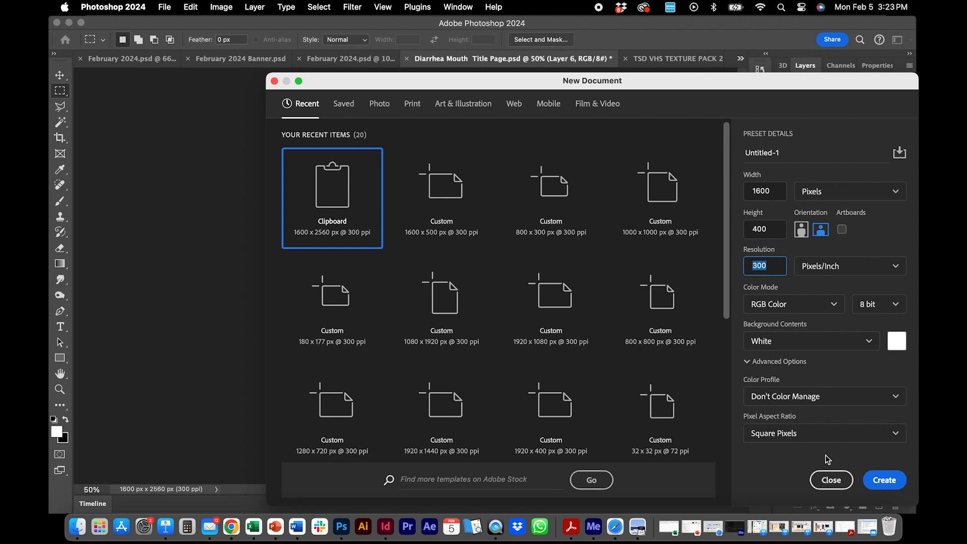
left_click(885, 482)
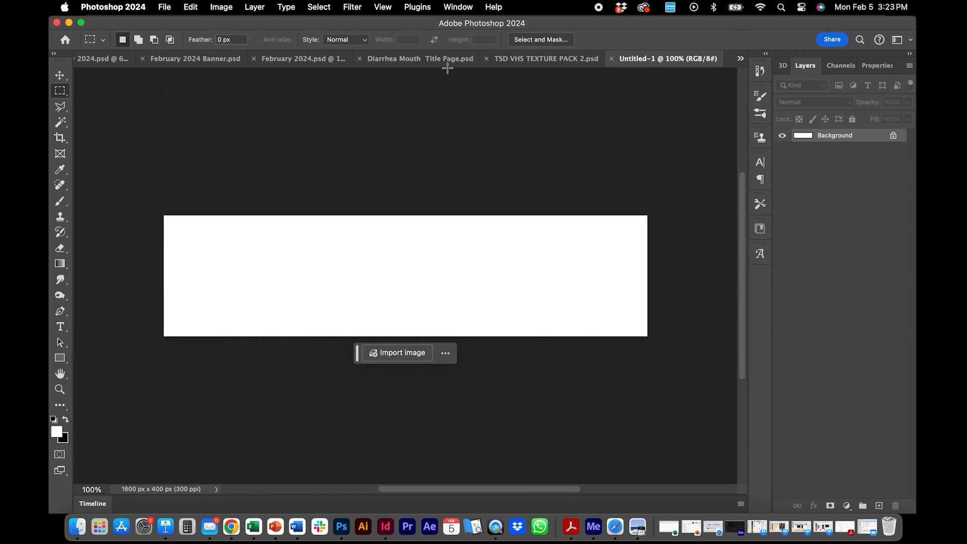
Add the text CHAPTER ONE in the 12 pt CRAMPS font and colour it black
left_click(60, 326)
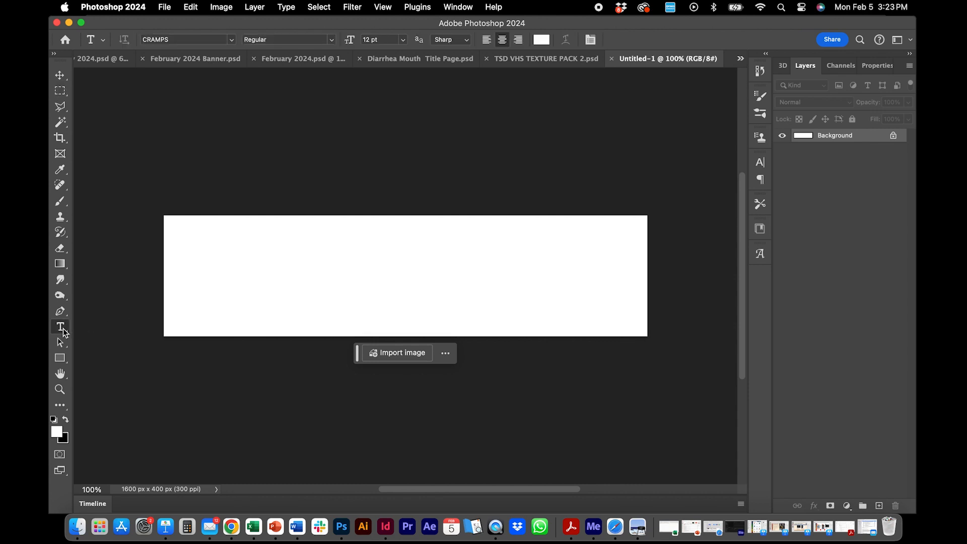
left_click(287, 295)
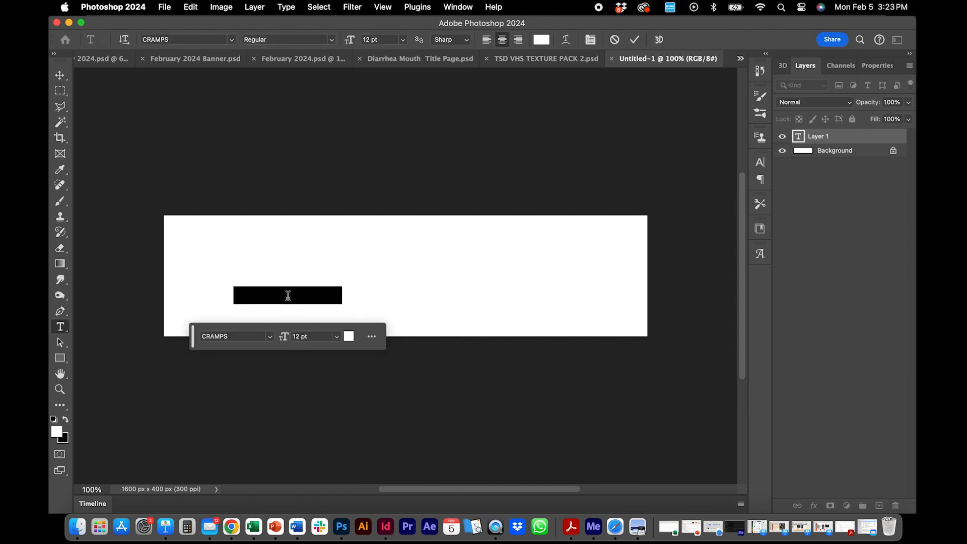
type("Th")
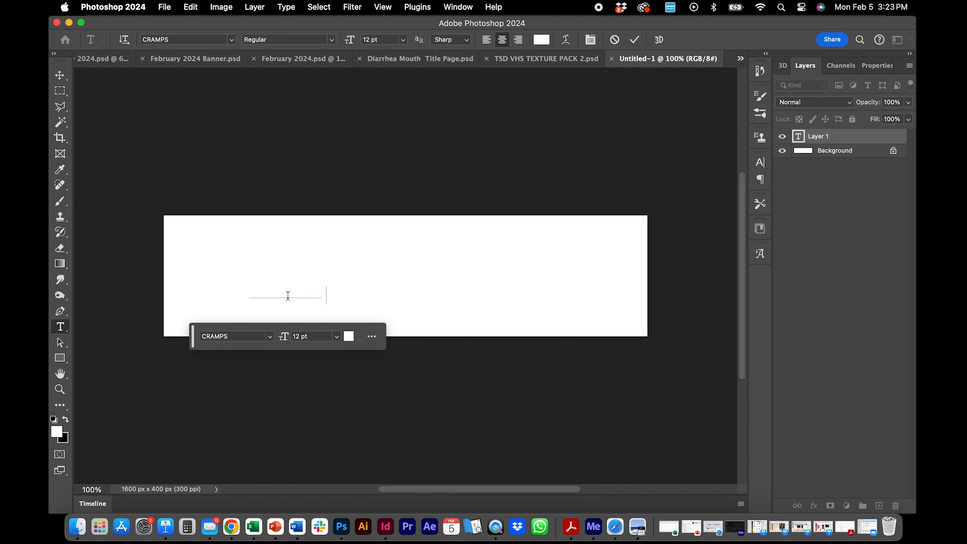
key("super+a")
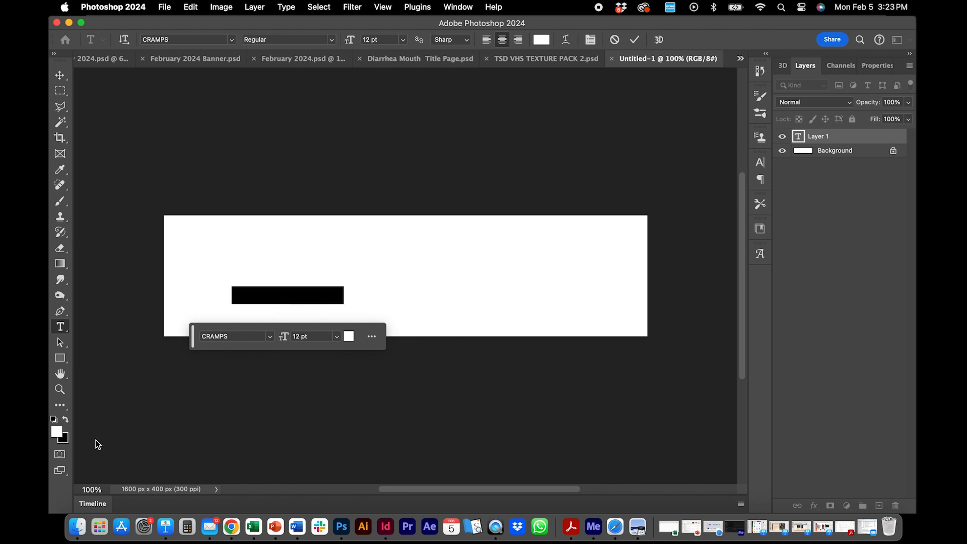
left_click(66, 419)
left_click(63, 78)
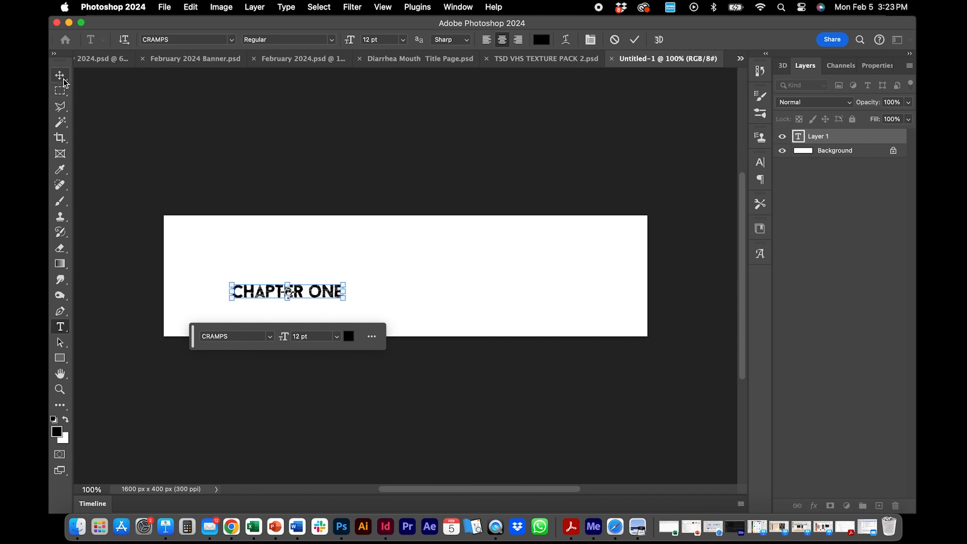
Scale the CHAPTER ONE text to about 211% and centre it horizontally near the canvas's upper edge
key("super+t")
left_click_drag(345, 284, 506, 256)
left_click_drag(447, 266, 484, 243)
left_click_drag(542, 273, 505, 269)
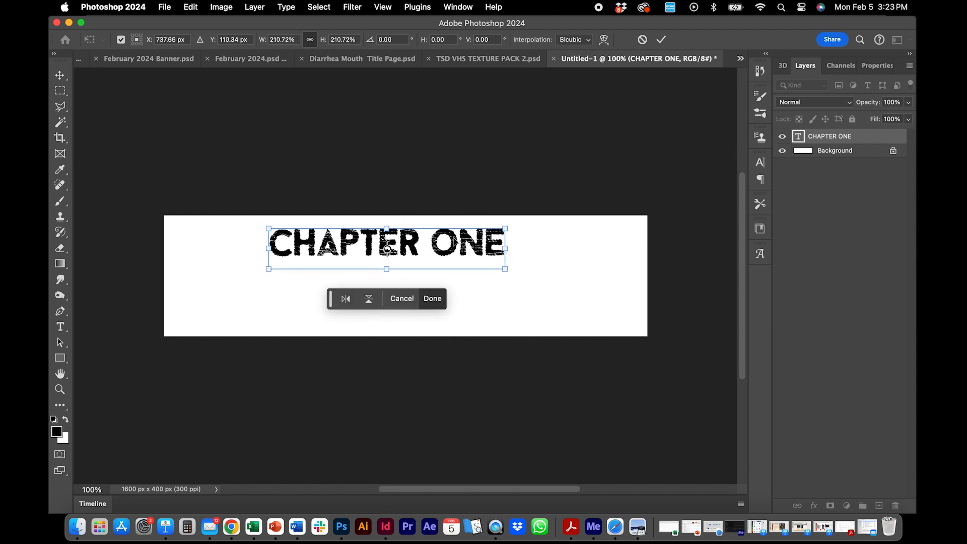
left_click_drag(455, 242, 472, 243)
left_click(60, 327)
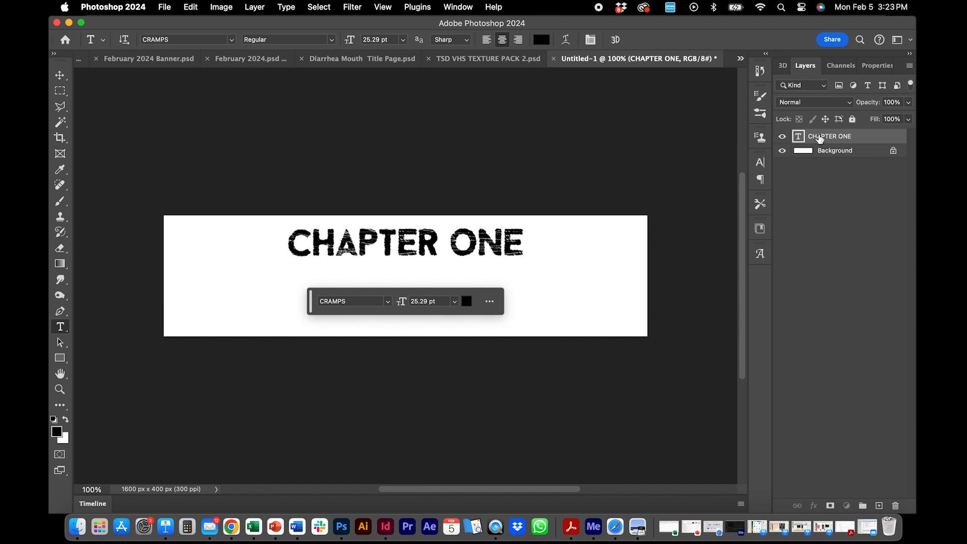
Duplicate the CHAPTER ONE text layer and move the copy straight down to sit just below the original
left_click_drag(820, 140, 878, 510)
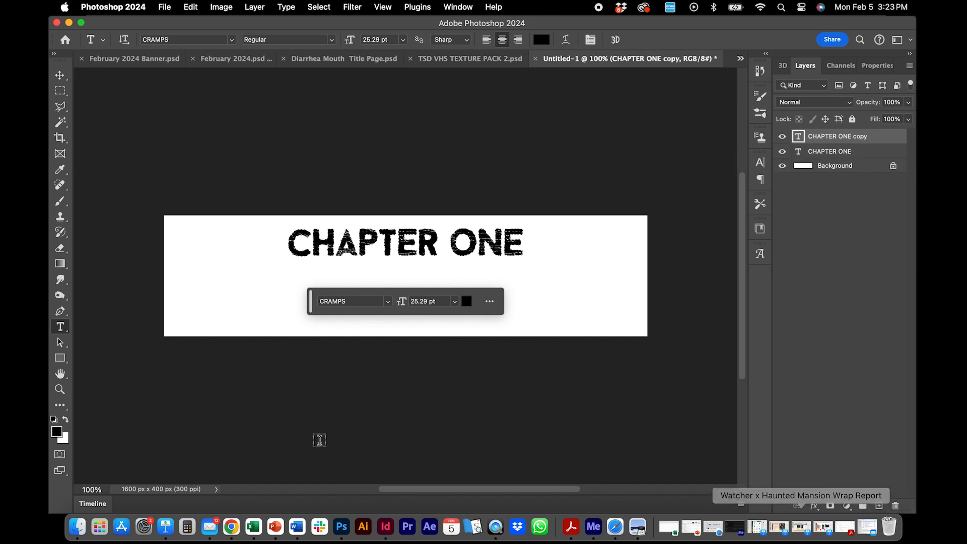
left_click(60, 76)
key("shift+Down")
key("shift+Down")
key("shift+Down")
key("shift+Down")
key("shift+Down")
key("shift+Down")
key("shift+Down")
key("shift+Down")
key("shift+Down")
key("shift+Down")
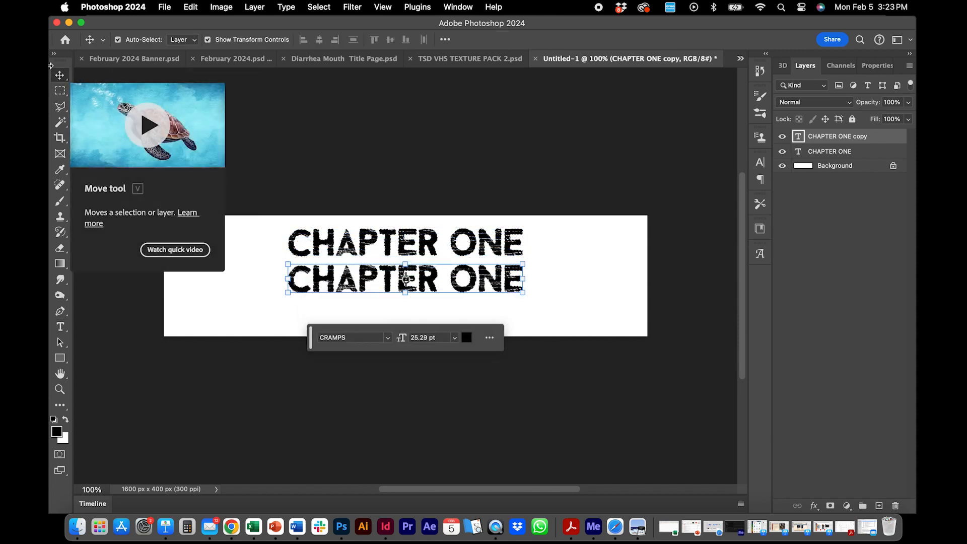
Replace the text of the lower CHAPTER ONE copy with DIARRHEA COMMETH
double_click(377, 278)
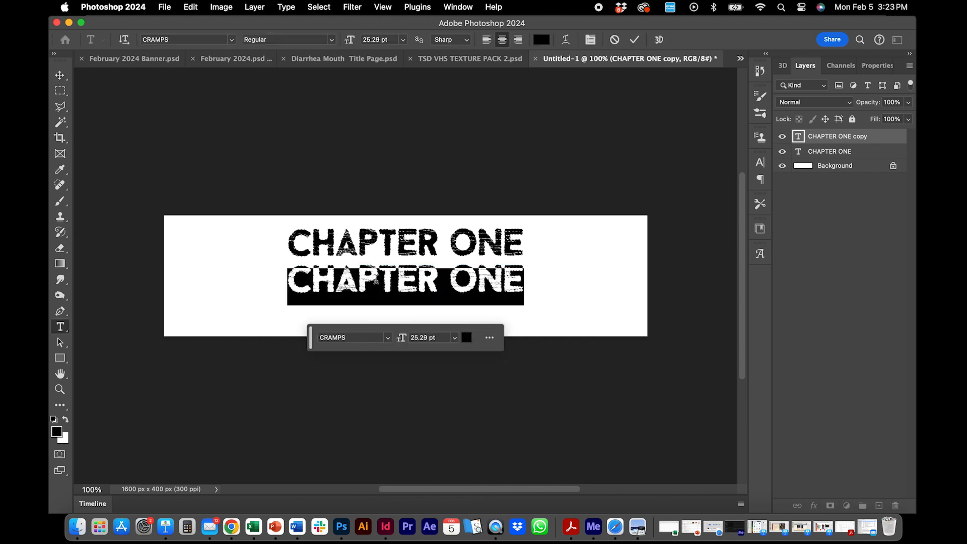
type("D")
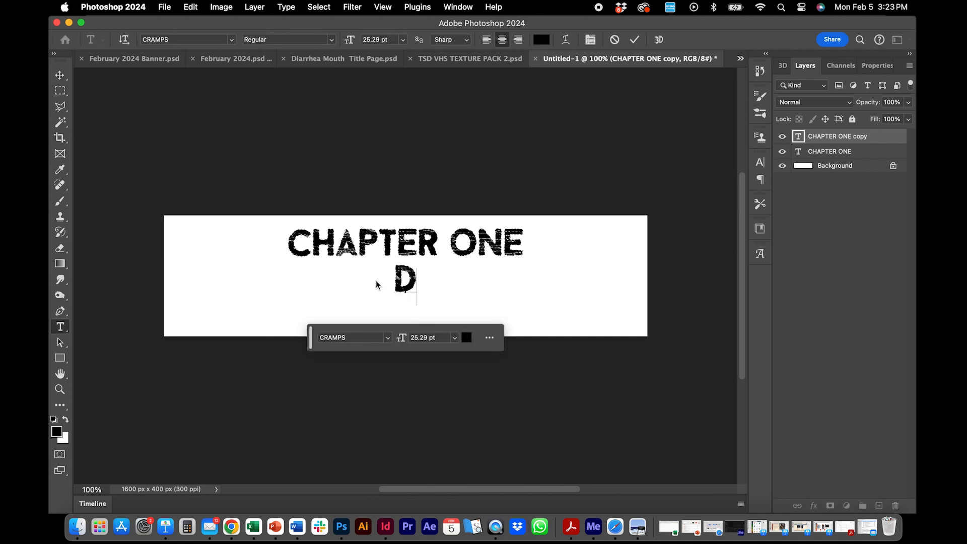
type("I")
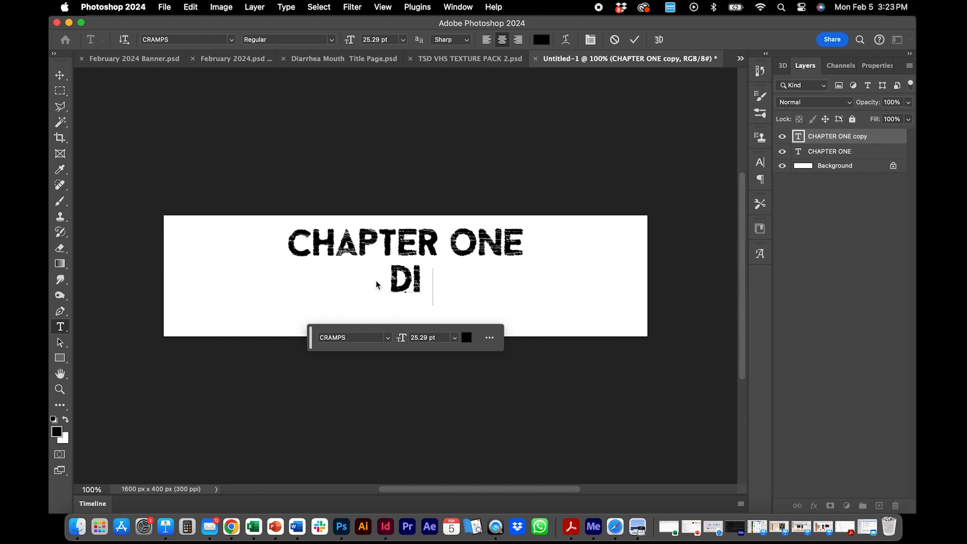
type("ARRHEA CO")
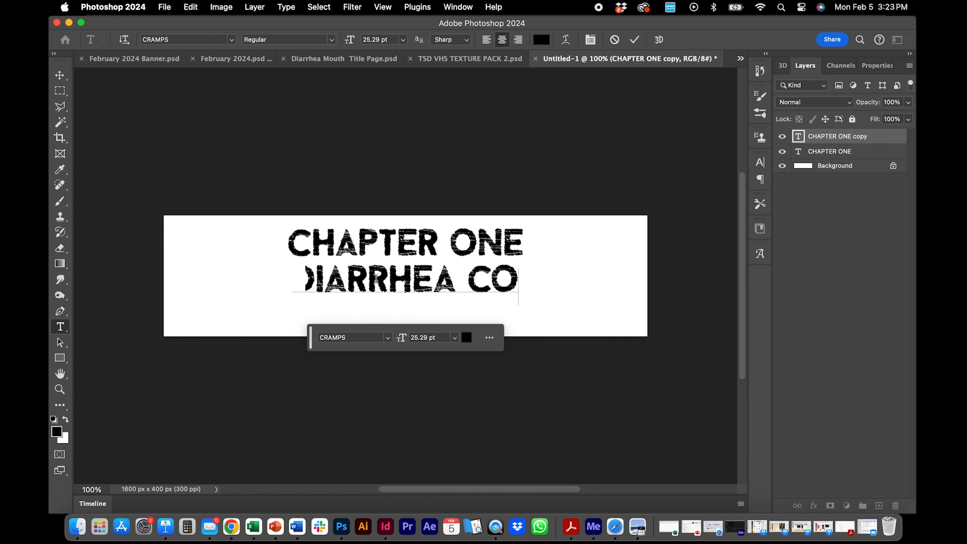
type("MMETH")
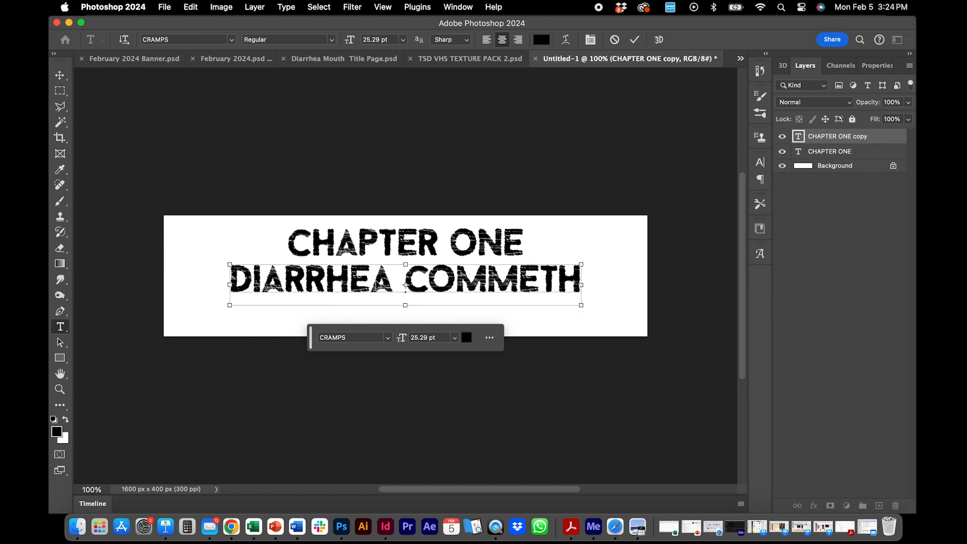
Set the DIARRHEA COMMETH text to the CREATOR PERSONAL USE font in Bold
key("super+a")
left_click(232, 43)
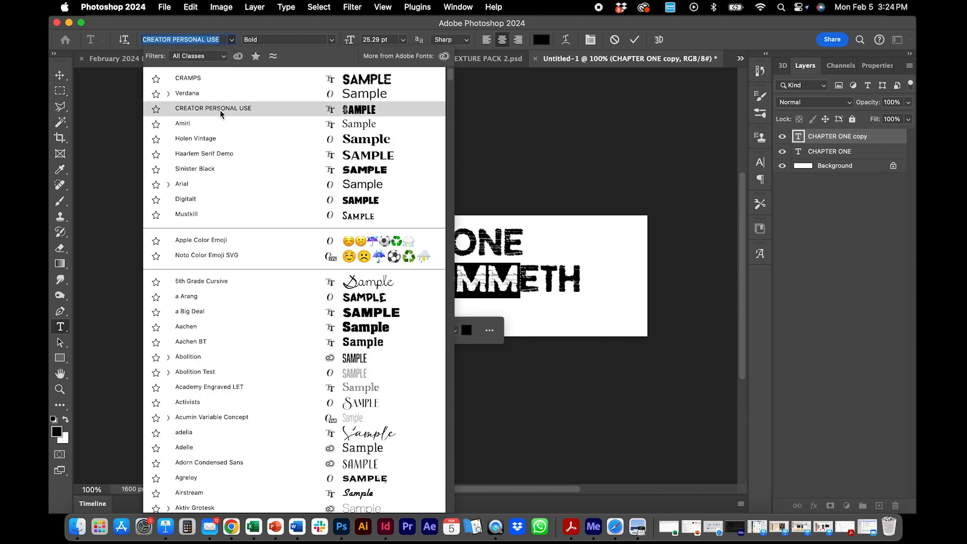
left_click(220, 113)
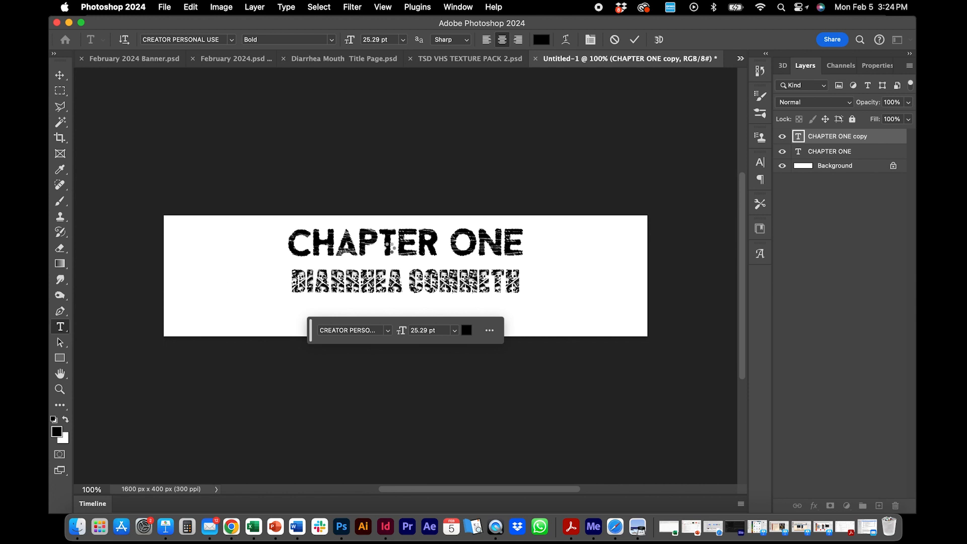
key("Escape")
key("v")
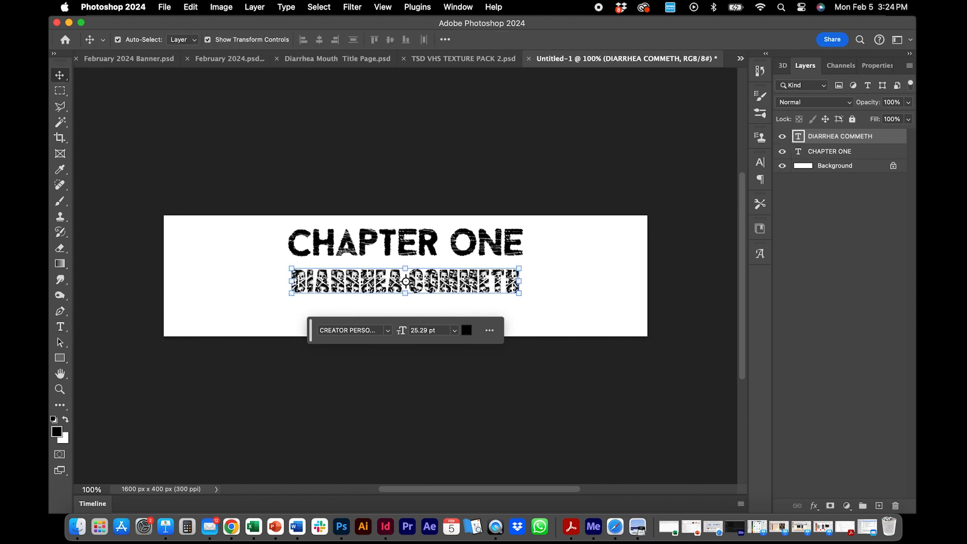
Retype the second text line in lowercase as "diarrhea commeth" to get the font's solid letterforms
double_click(431, 282)
left_click(60, 327)
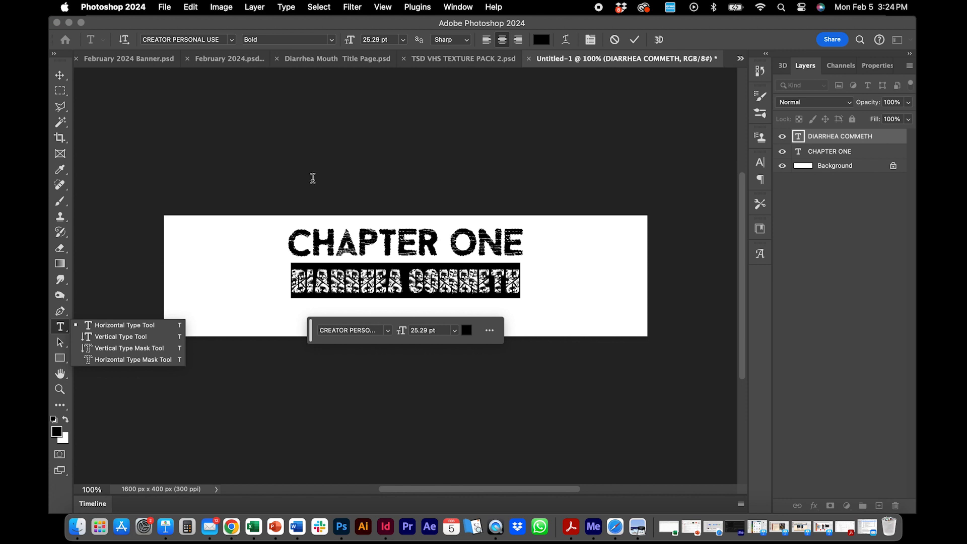
left_click(313, 179)
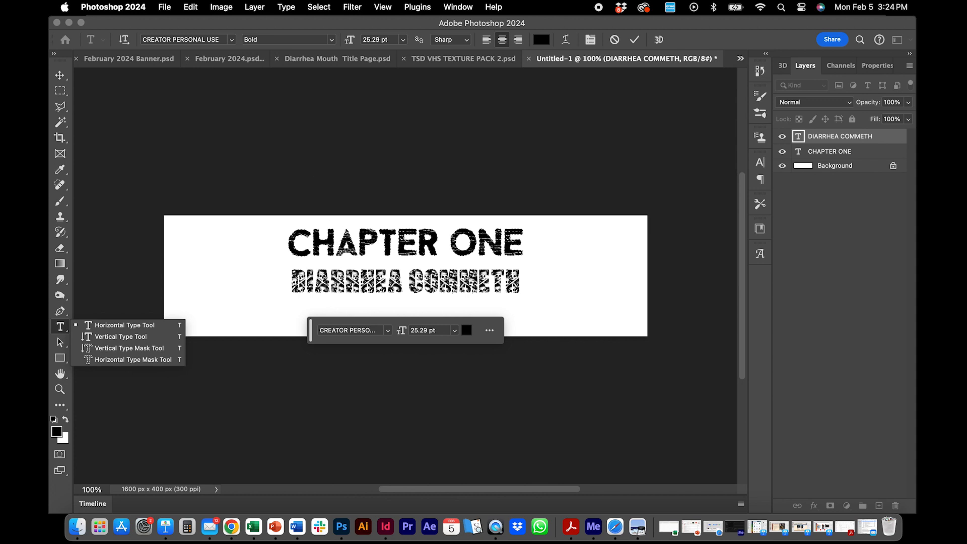
key("v")
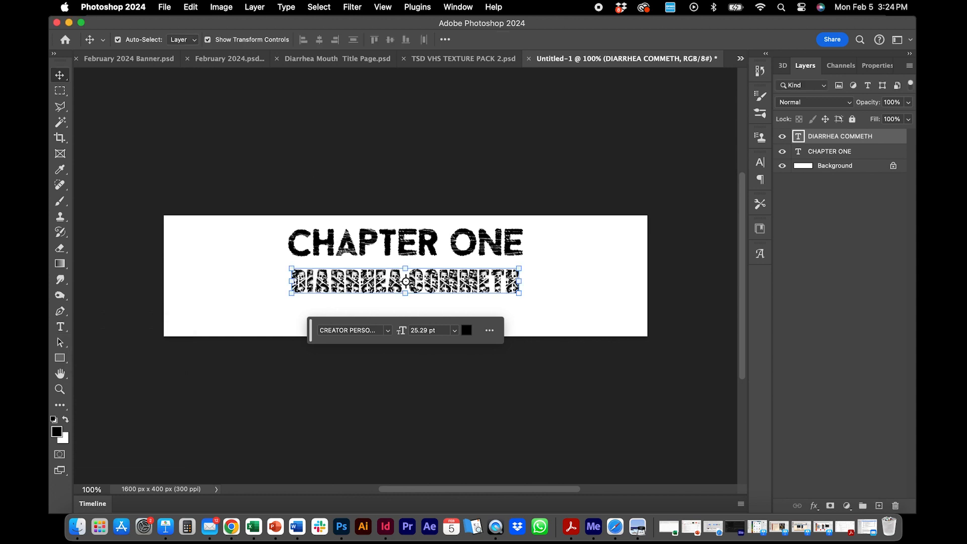
double_click(324, 281)
type("DIARRHEA")
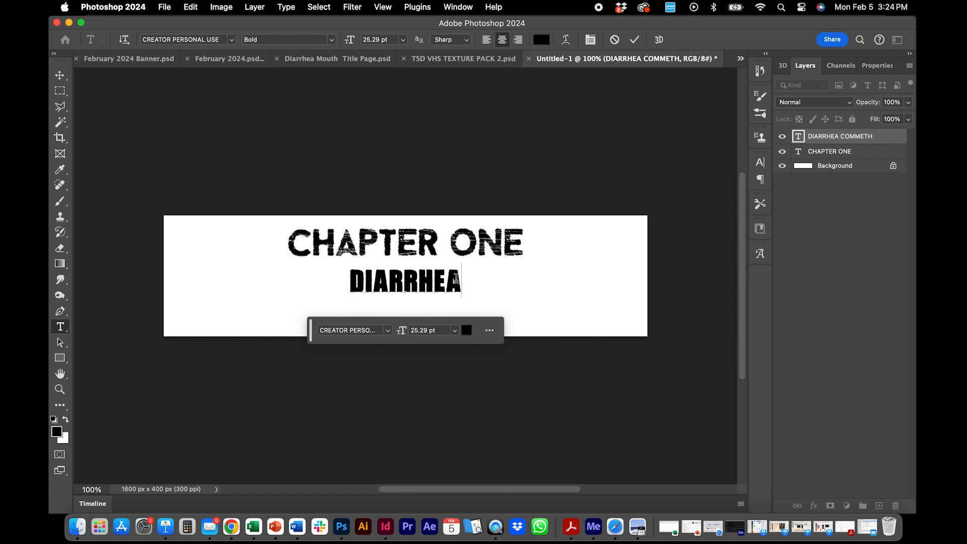
type(" COMMETH")
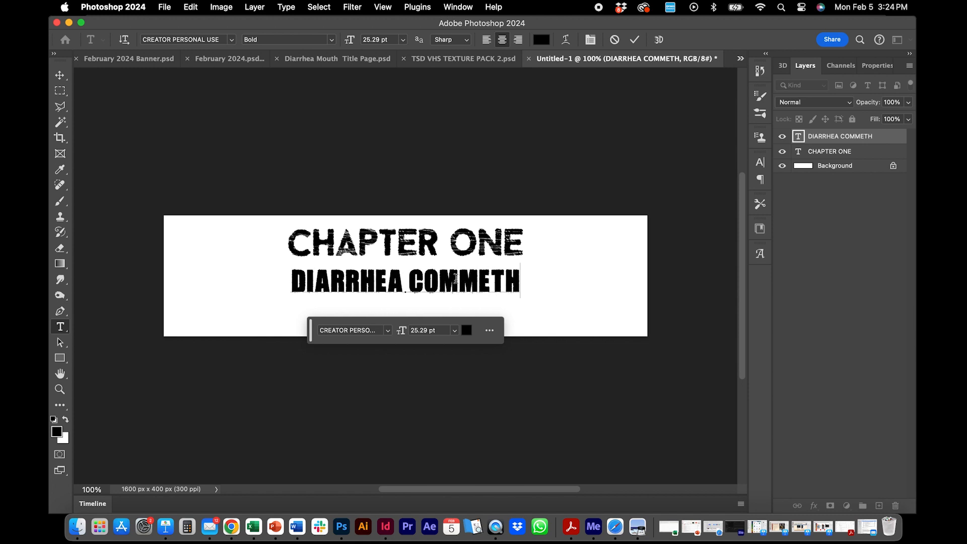
Scale the "diarrhea commeth" text to about 158% and centre it horizontally just below CHAPTER ONE
left_click(61, 76)
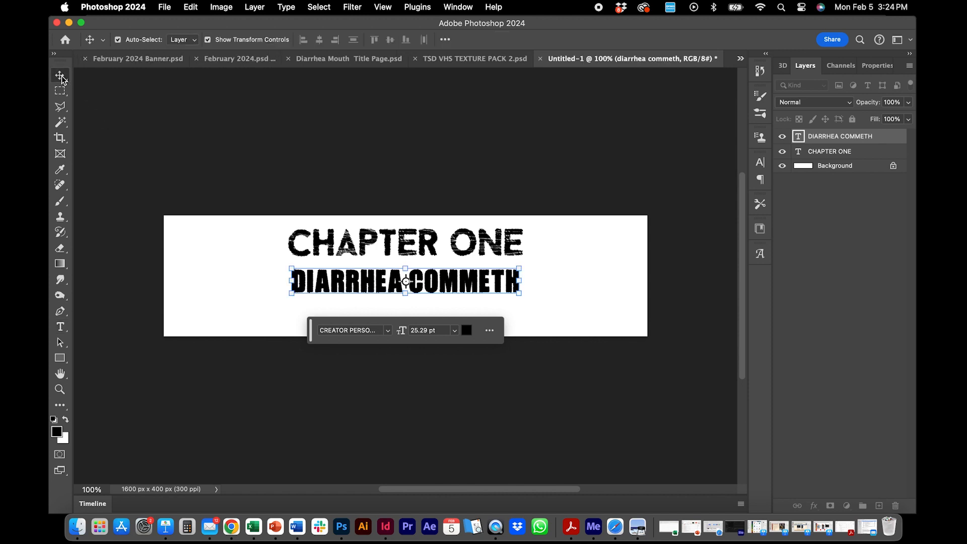
left_click_drag(316, 289, 247, 291)
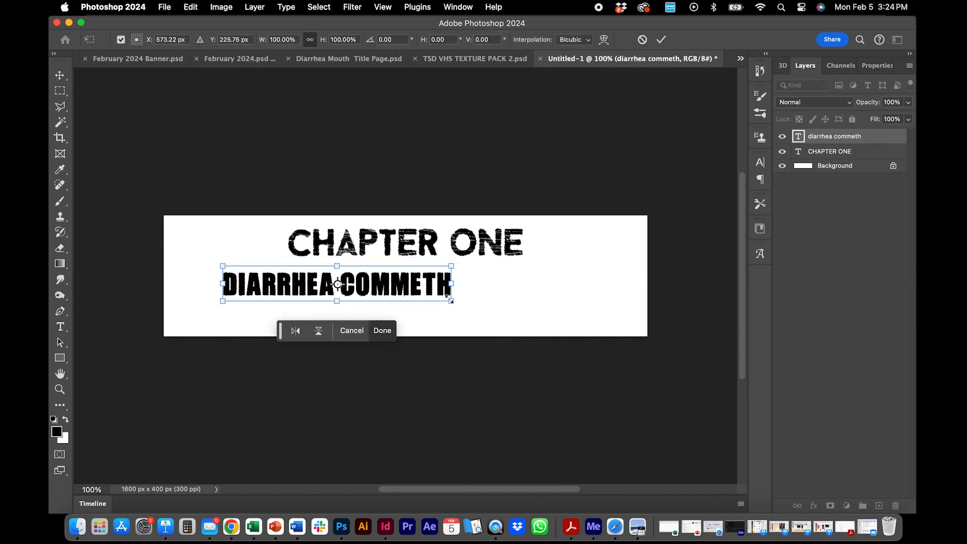
left_click_drag(450, 299, 583, 320)
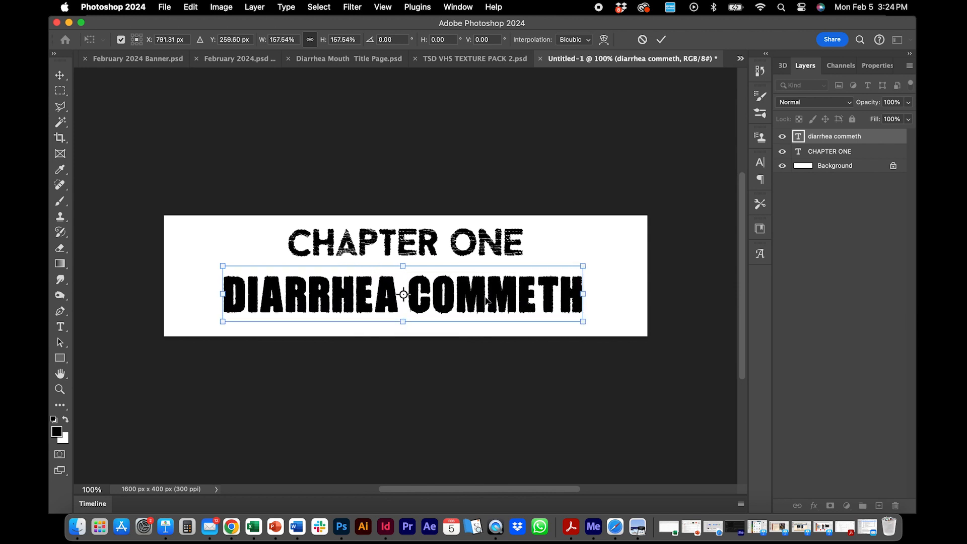
left_click_drag(486, 300, 490, 292)
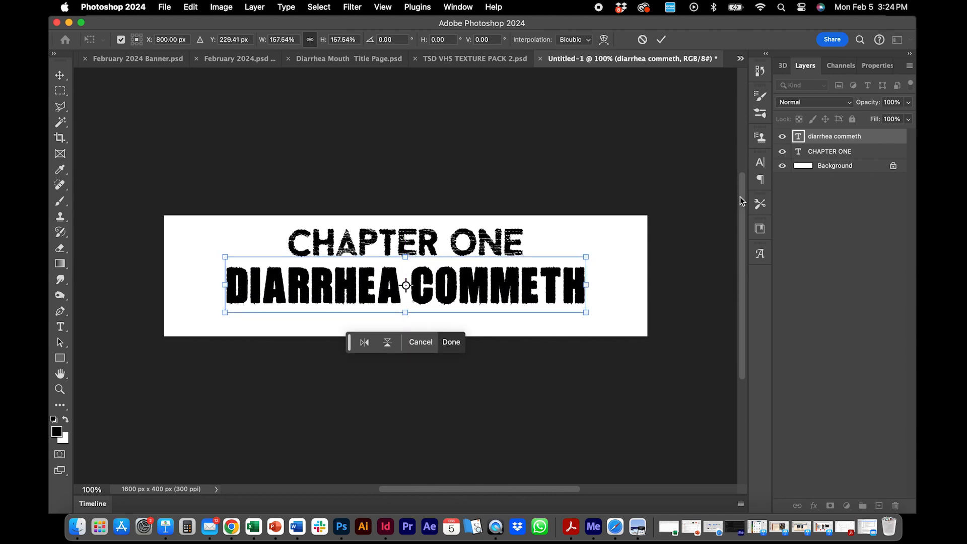
Apply the lower line's scaling and nudge CHAPTER ONE slightly down, closer to the DIARRHEA COMMETH line
left_click(813, 152)
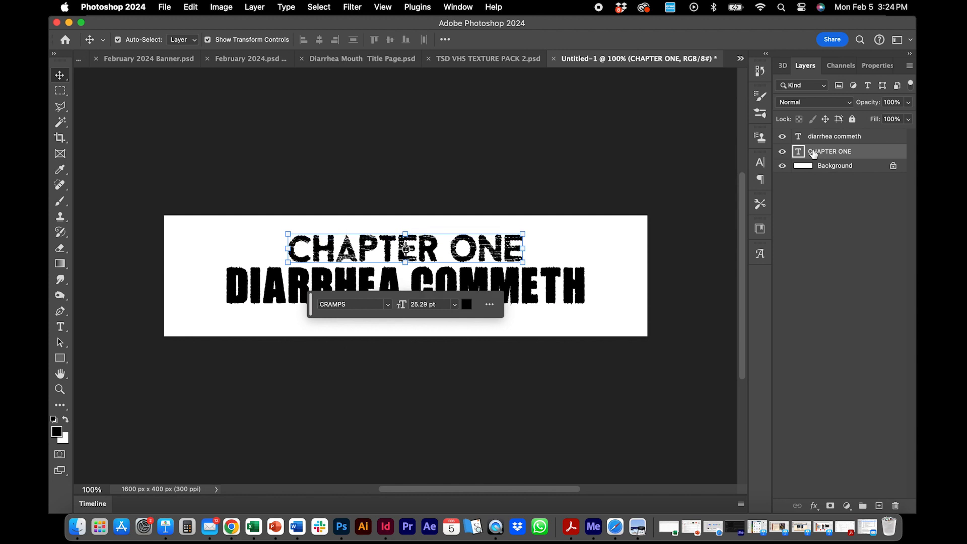
left_click(467, 146)
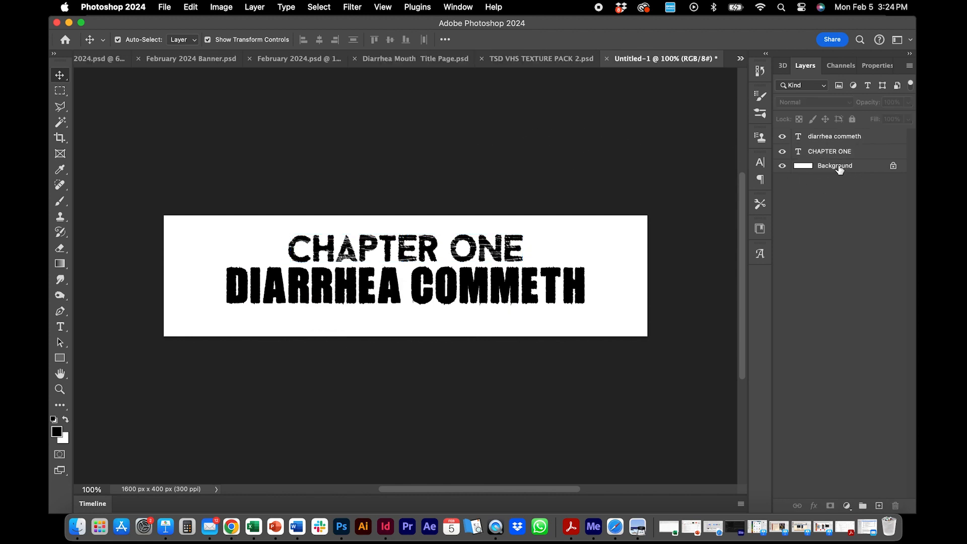
Convert the locked white Background into a regular layer and hide it to leave a transparent backdrop
left_click(800, 171)
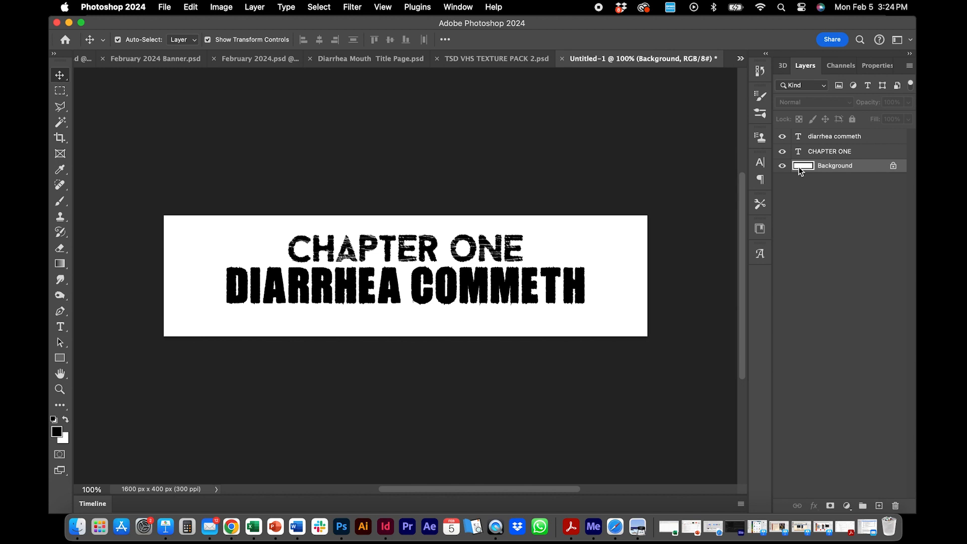
double_click(800, 170)
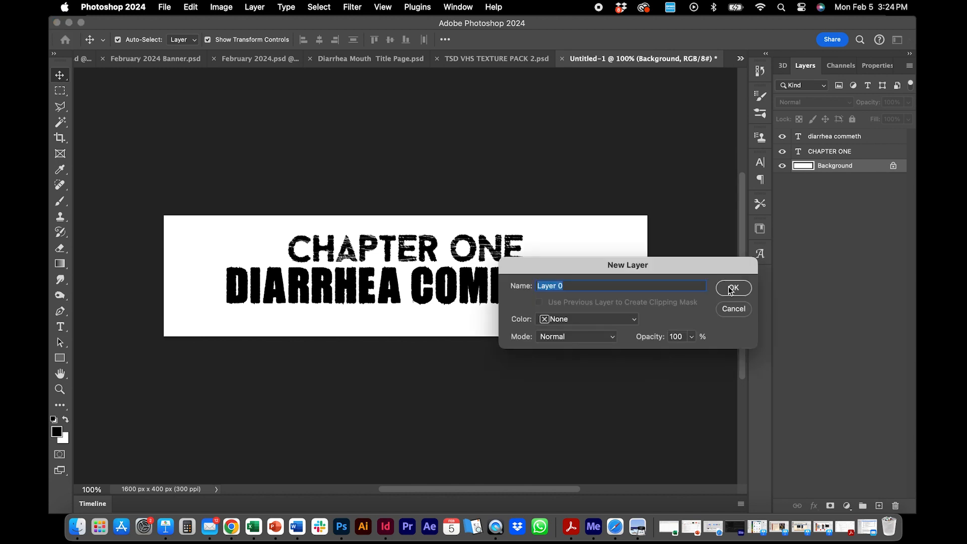
left_click(731, 288)
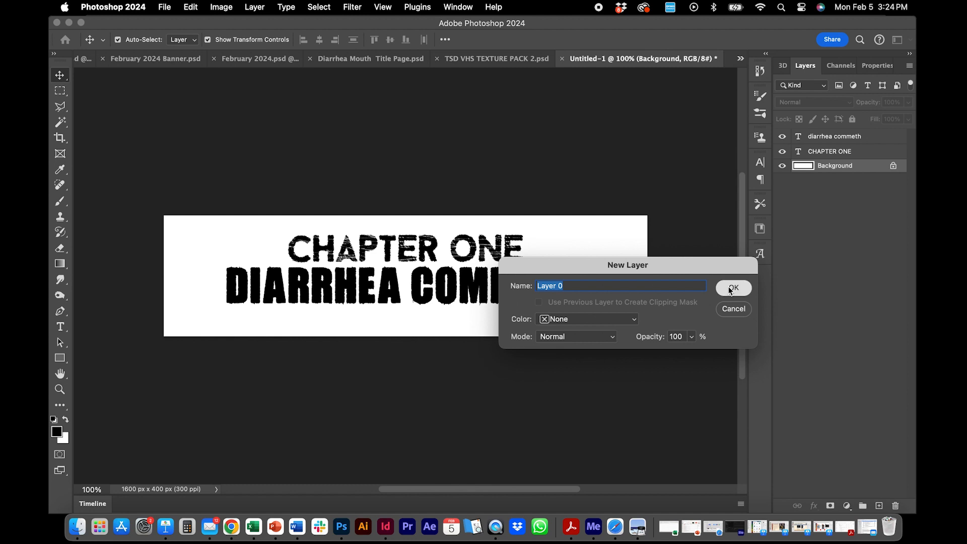
left_click(782, 166)
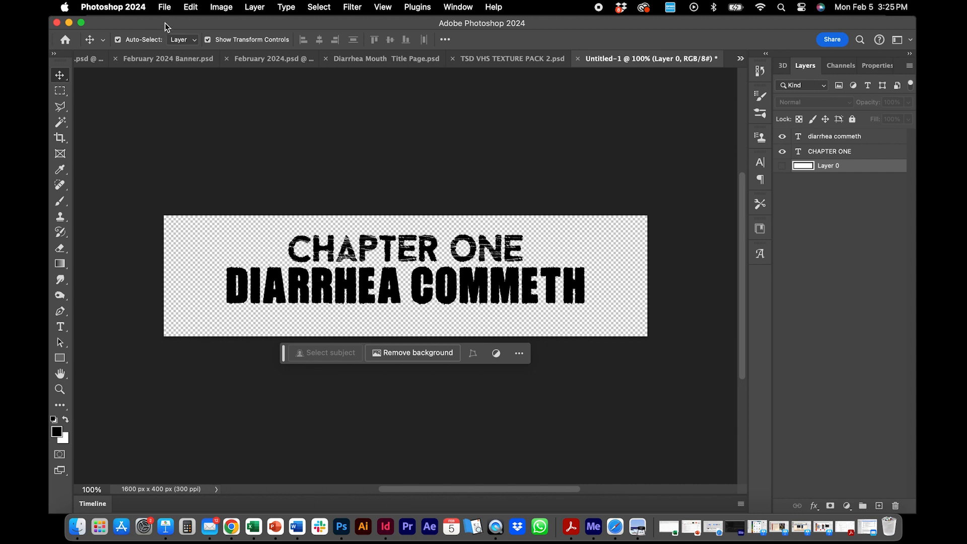
Save a copy of the document as Chapters.psd in the Assets folder, in Photoshop format with layers and maximum compatibility
left_click(164, 7)
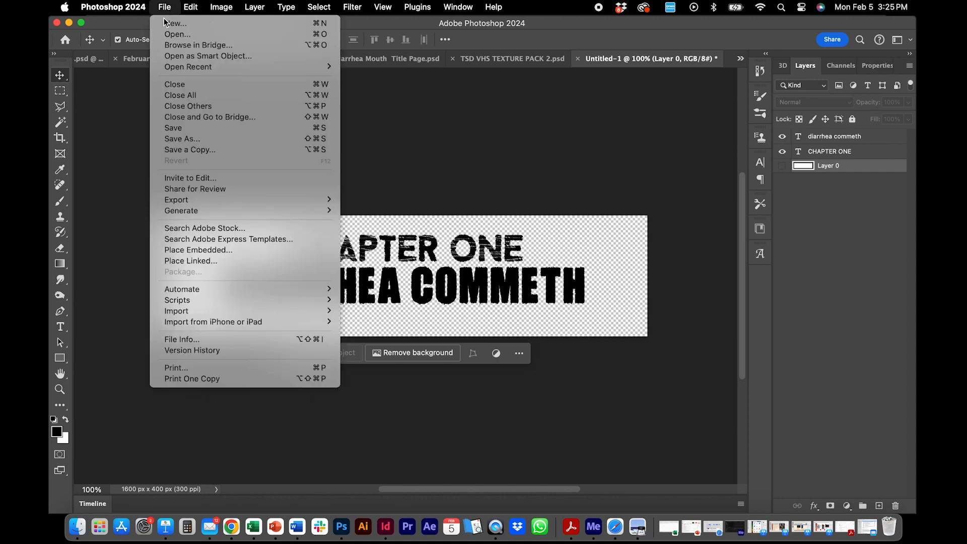
left_click(192, 149)
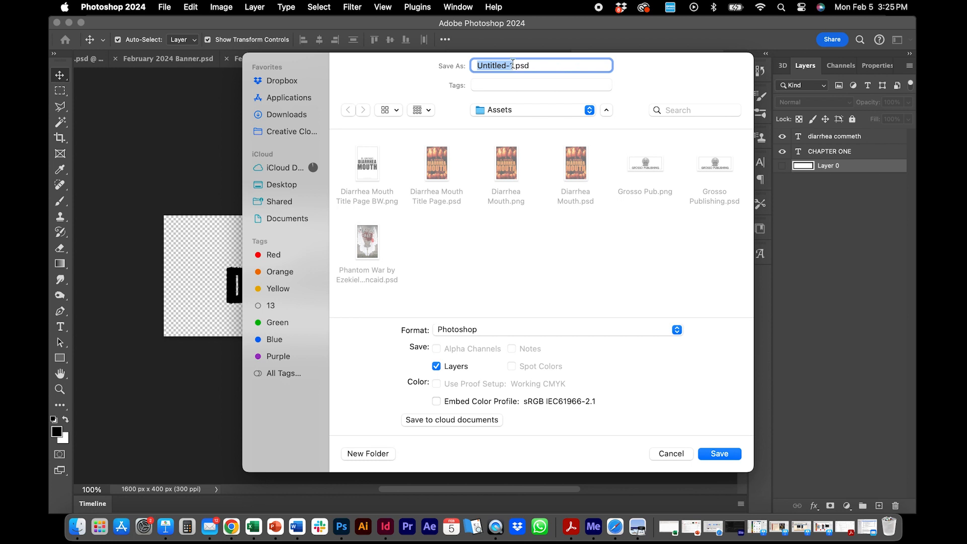
left_click(512, 64)
left_click_drag(513, 64, 445, 65)
type("Chapters")
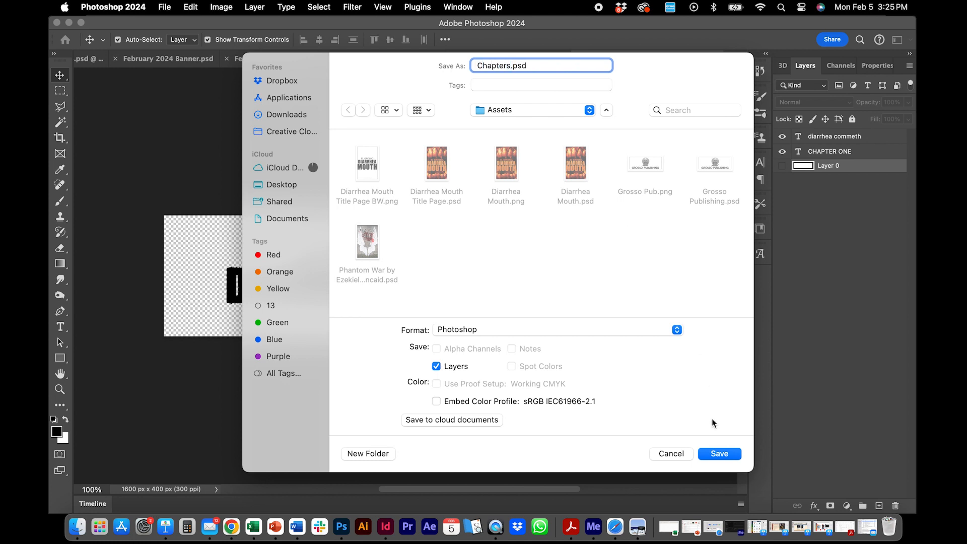
left_click(718, 455)
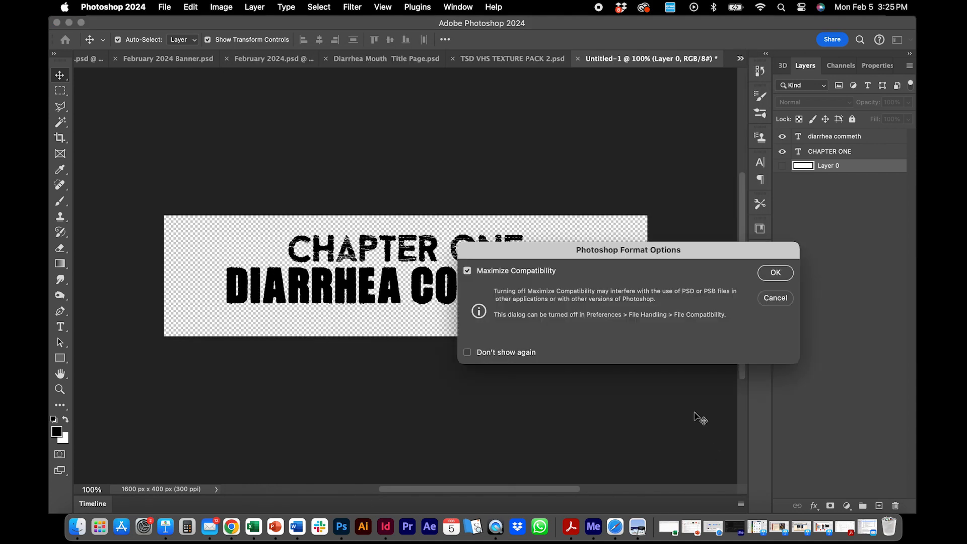
left_click(775, 273)
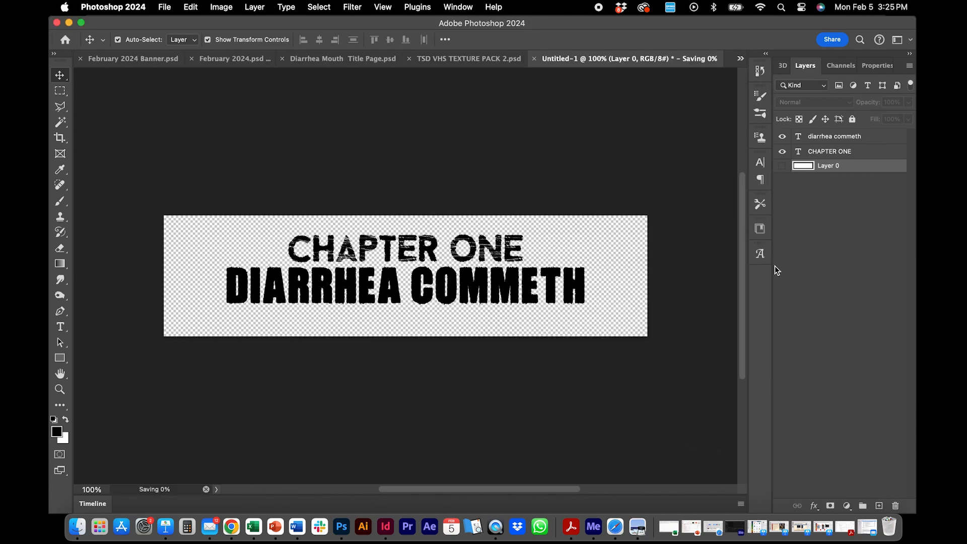
Create a new layer group named Chapter One
left_click(910, 66)
key("Escape")
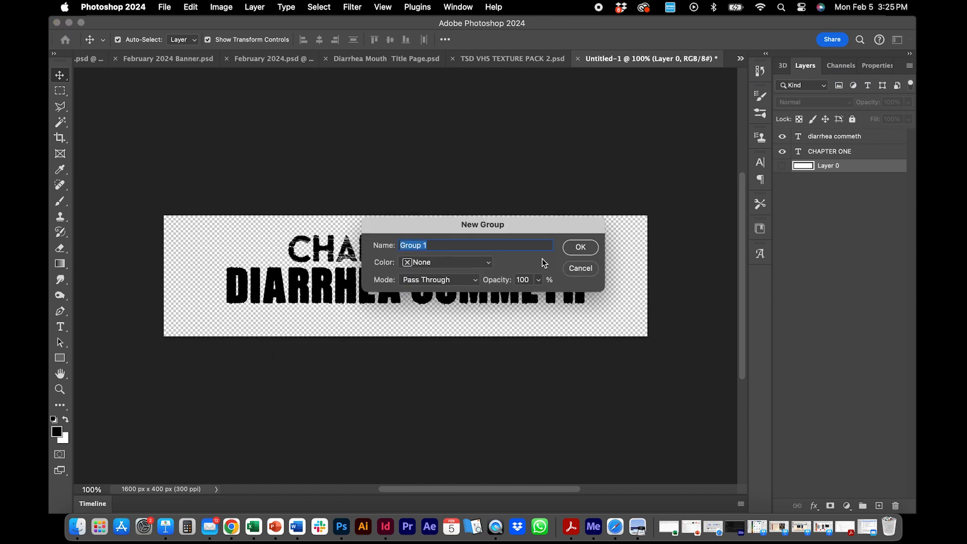
type("Chapter One")
left_click(583, 251)
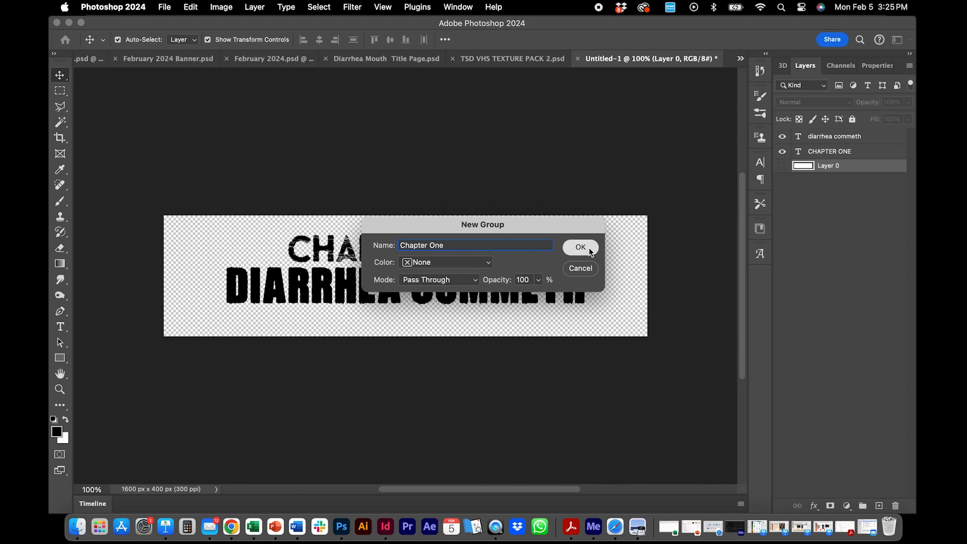
Move the diarrhea commeth and CHAPTER ONE text layers into the Chapter One group and collapse it
left_click(824, 152)
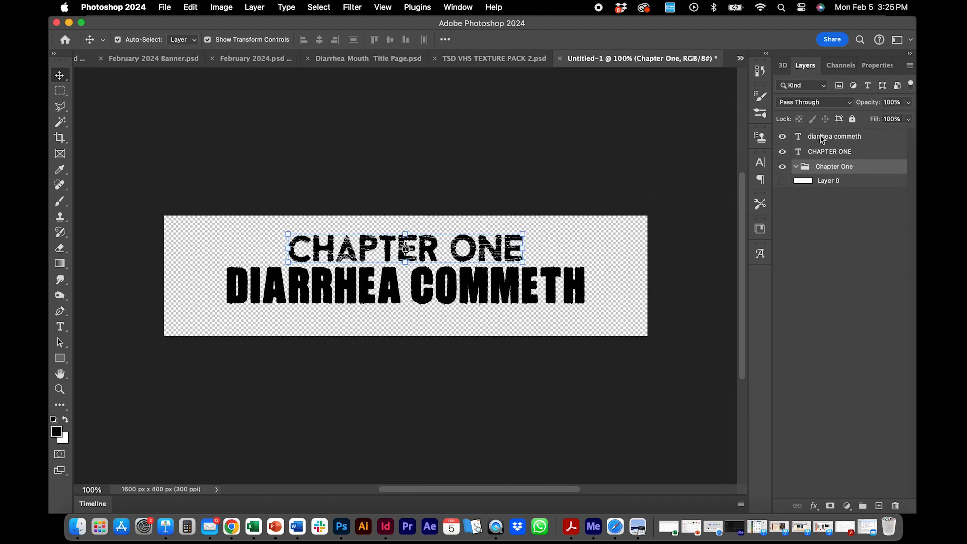
left_click(822, 136, "shift")
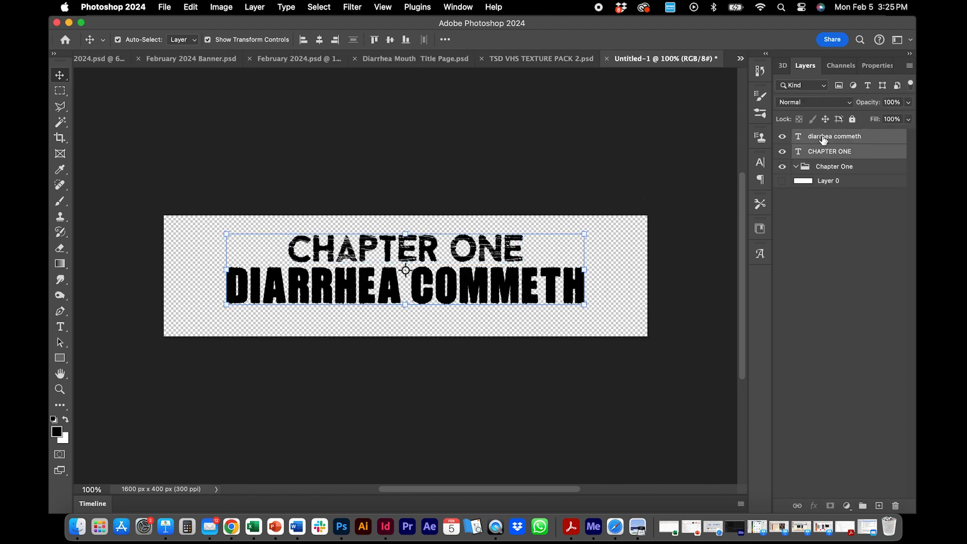
left_click_drag(823, 138, 822, 166)
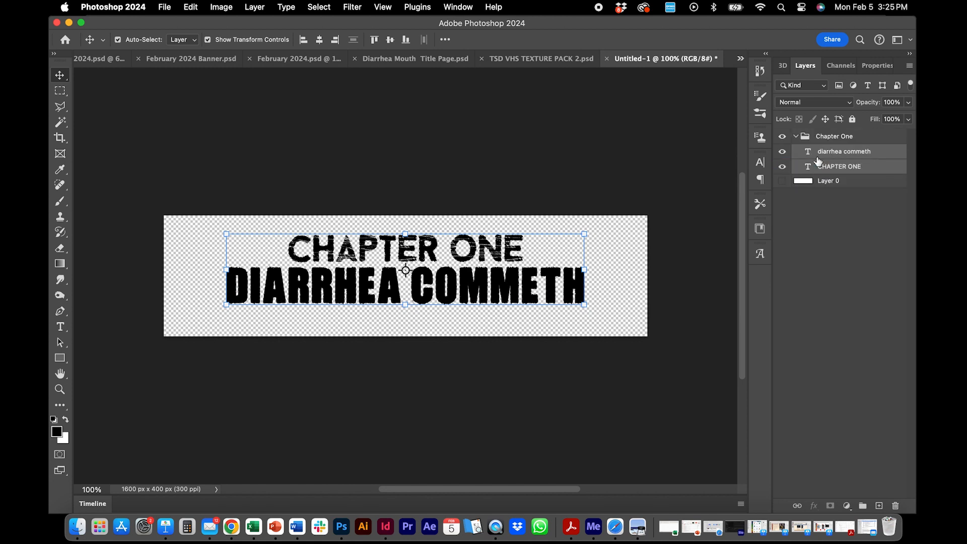
left_click(796, 137)
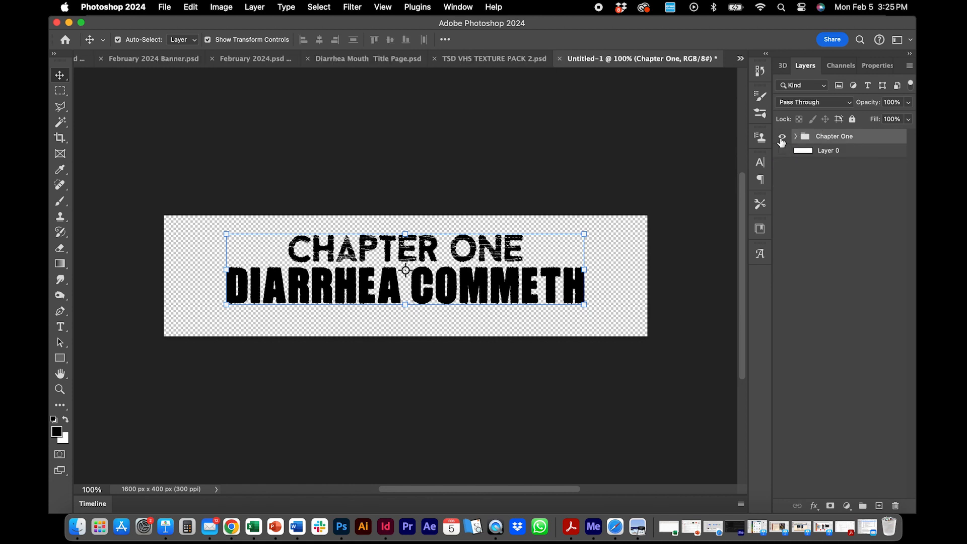
Duplicate the Chapter One group and hide the original group
left_click(782, 140)
left_click(782, 140)
left_click_drag(805, 140, 879, 499)
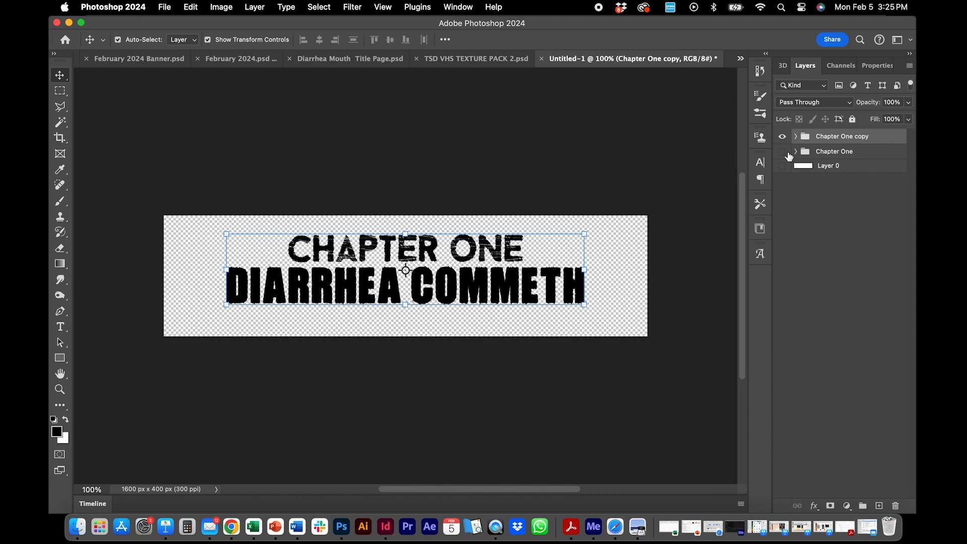
Rename the duplicated group as Chapter Two
left_click(841, 135)
key("shift+Right")
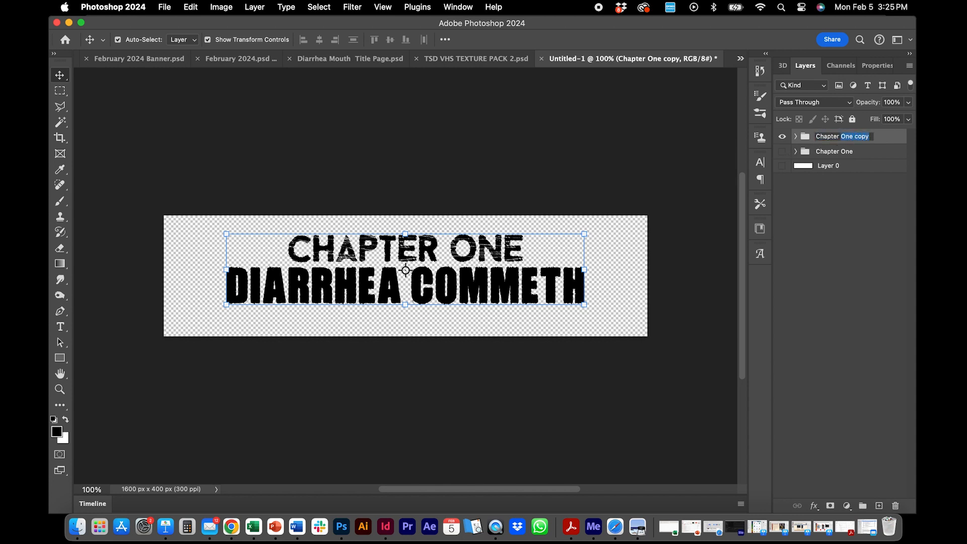
type("Two")
key("Return")
Replace the diarrhea commeth text in the Chapter Two group with lowercase "something smells"
left_click(796, 138)
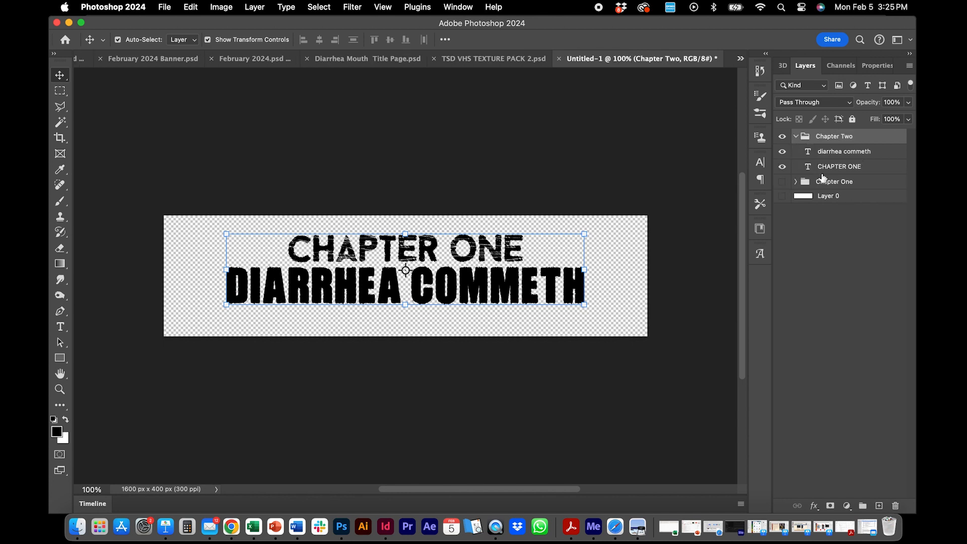
double_click(821, 151)
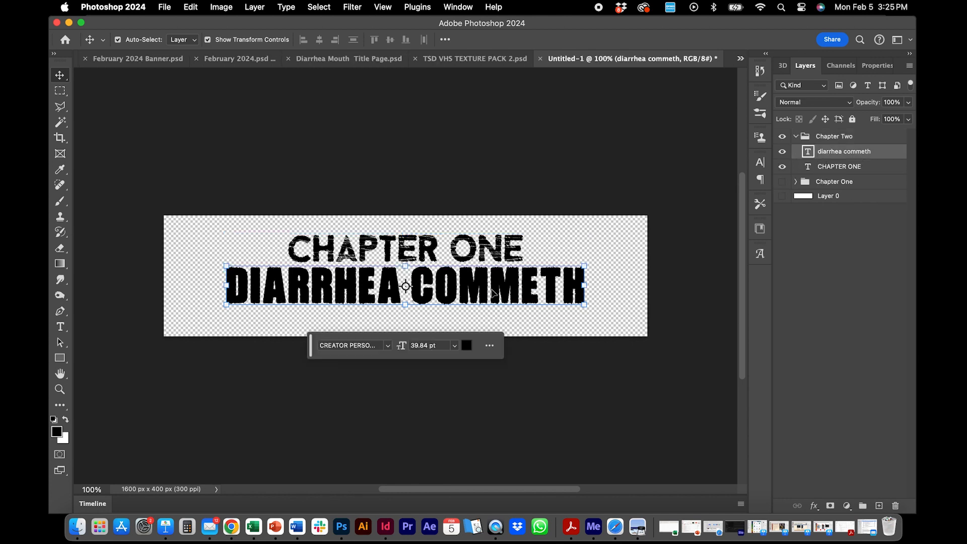
type("S")
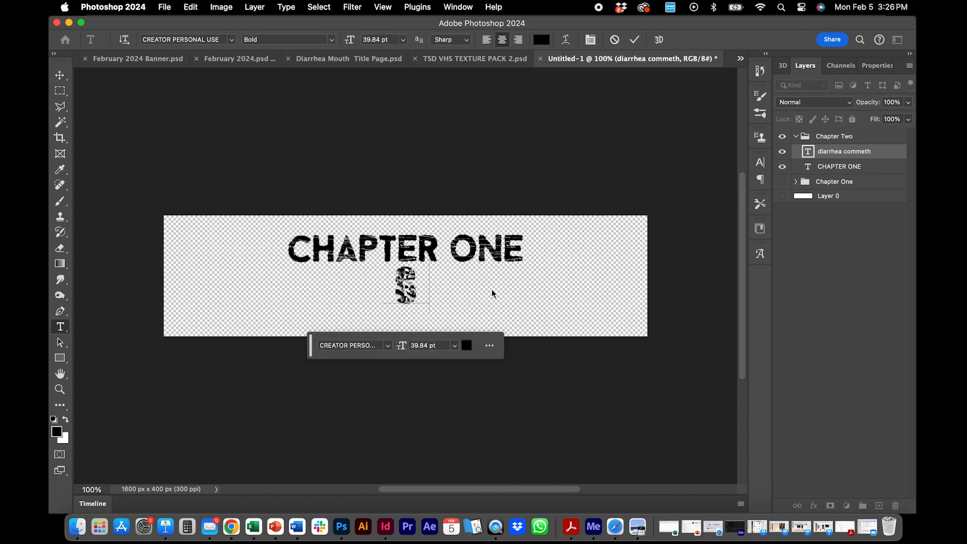
type("OM")
key("BackSpace")
key("BackSpace")
key("BackSpace")
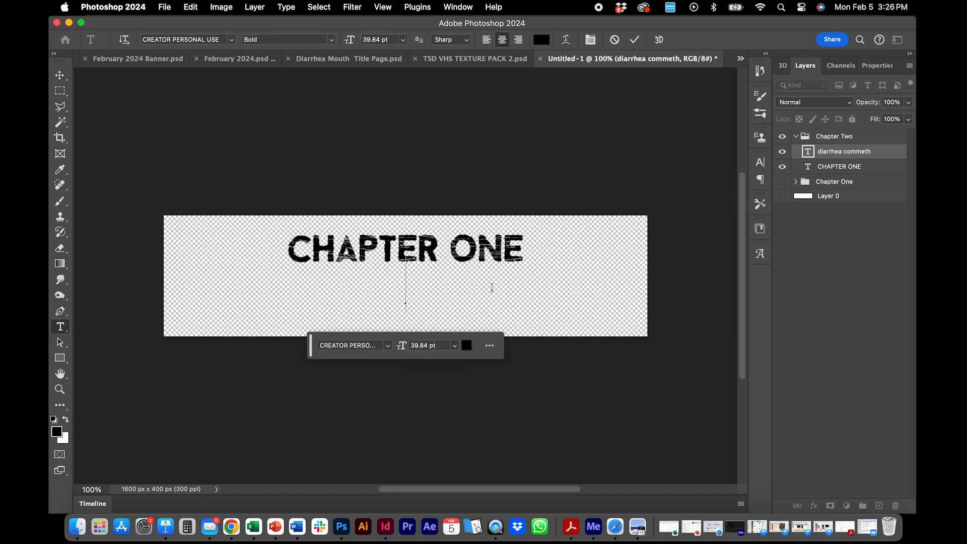
type("SOMET")
type("HING SMELLS")
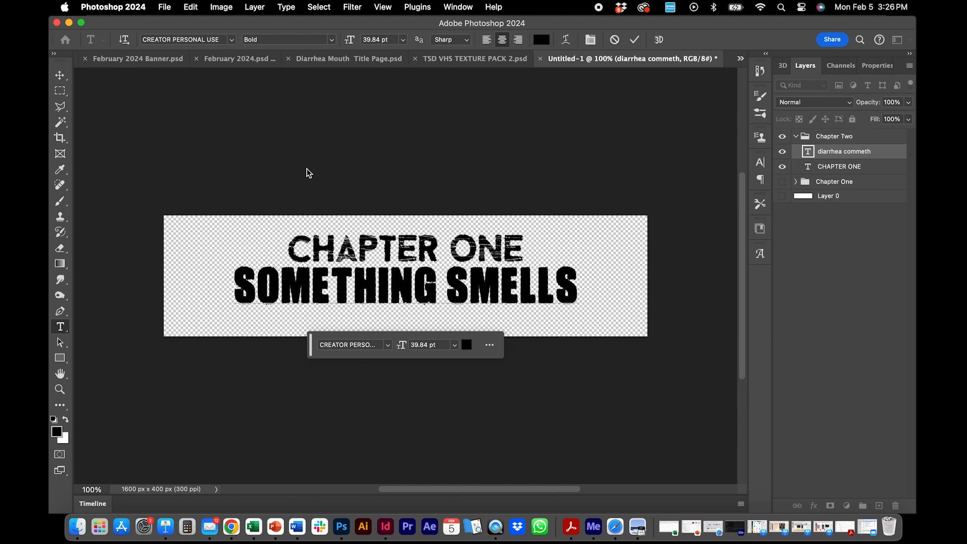
left_click(60, 75)
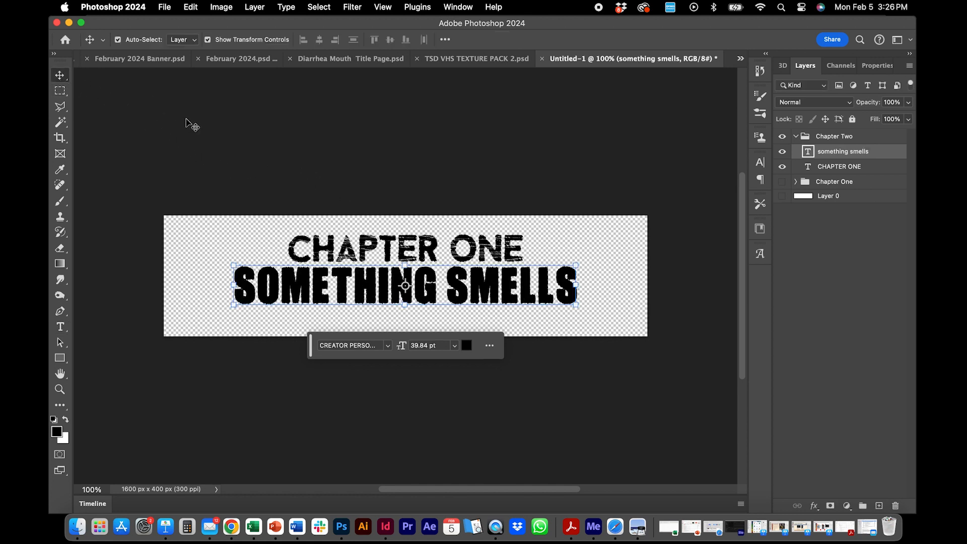
left_click(165, 7)
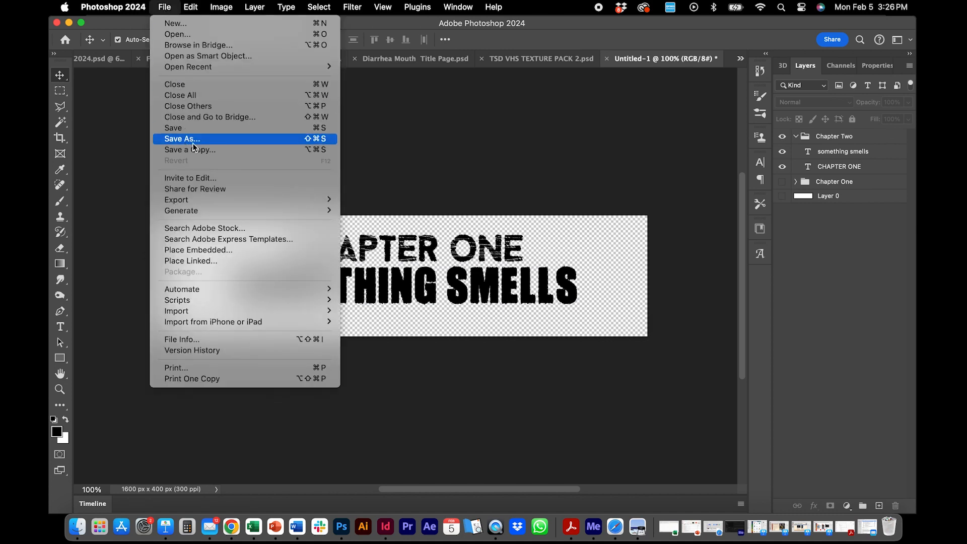
left_click(470, 254)
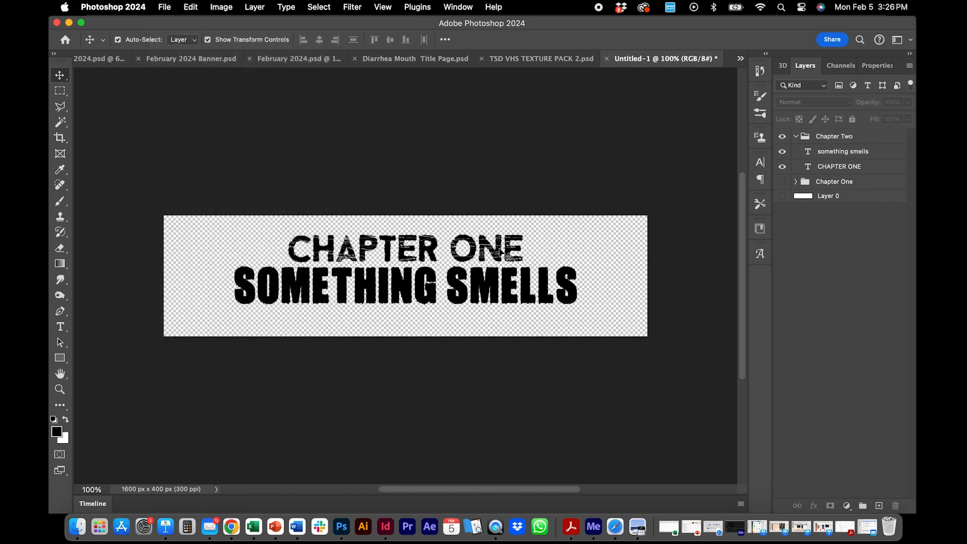
Change the word ONE to lowercase "two" in the Chapter Two group's CHAPTER ONE text
left_click(834, 167)
double_click(480, 251)
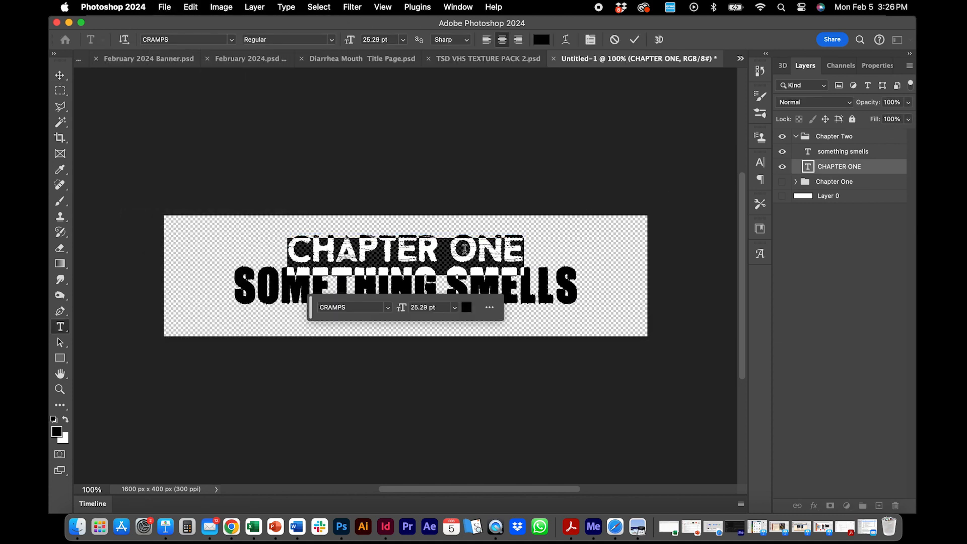
left_click(464, 250)
left_click_drag(450, 249, 533, 248)
type("T")
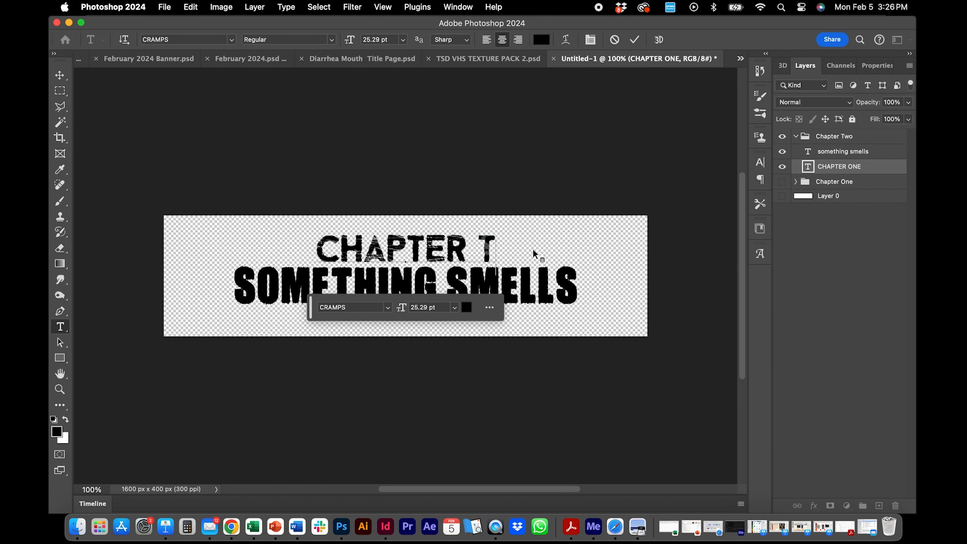
type("WOO")
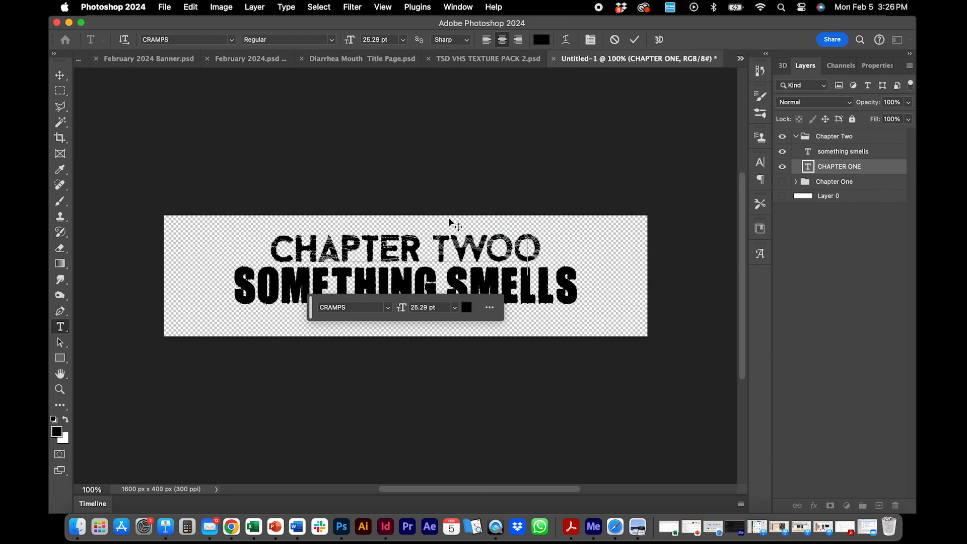
key("BackSpace")
left_click(59, 74)
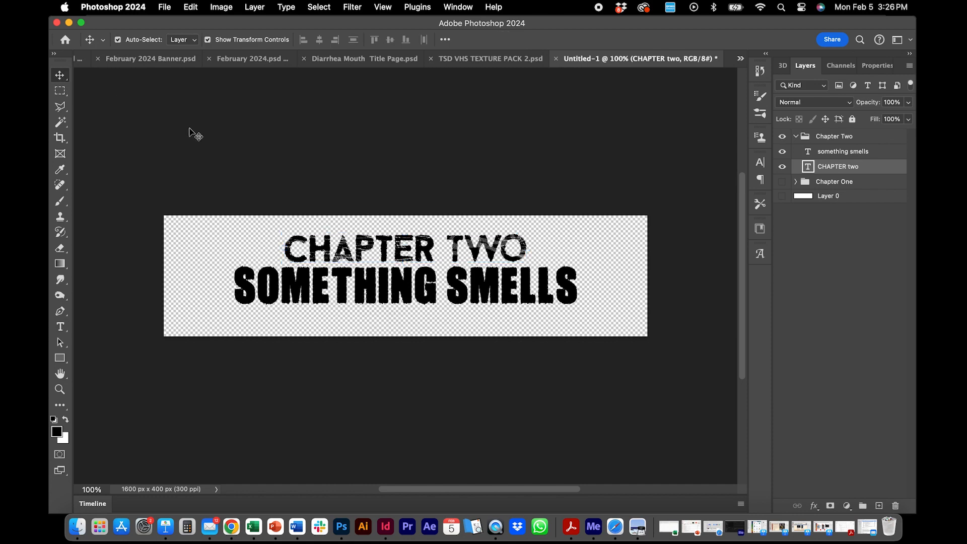
Start saving a copy of the chapter two heading on the computer instead of Creative Cloud
left_click(164, 7)
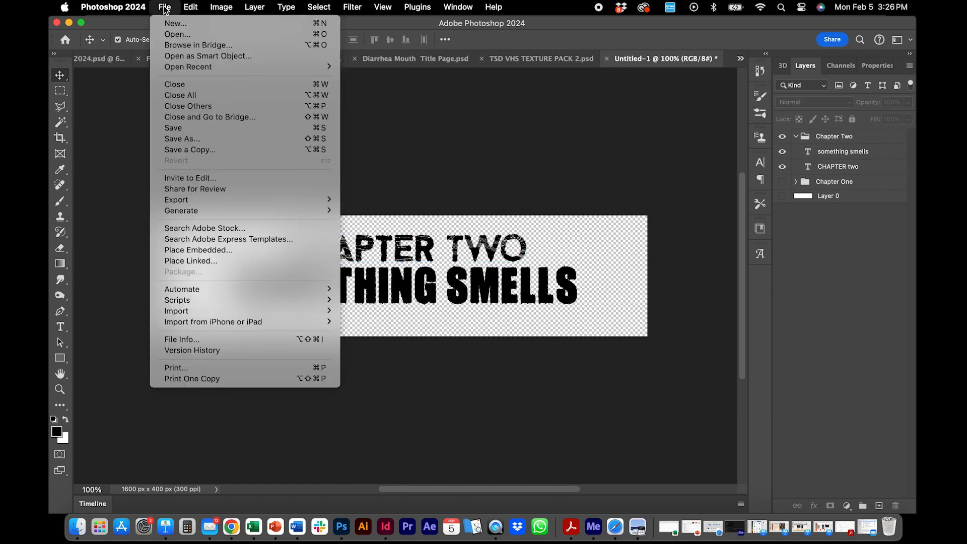
left_click(184, 150)
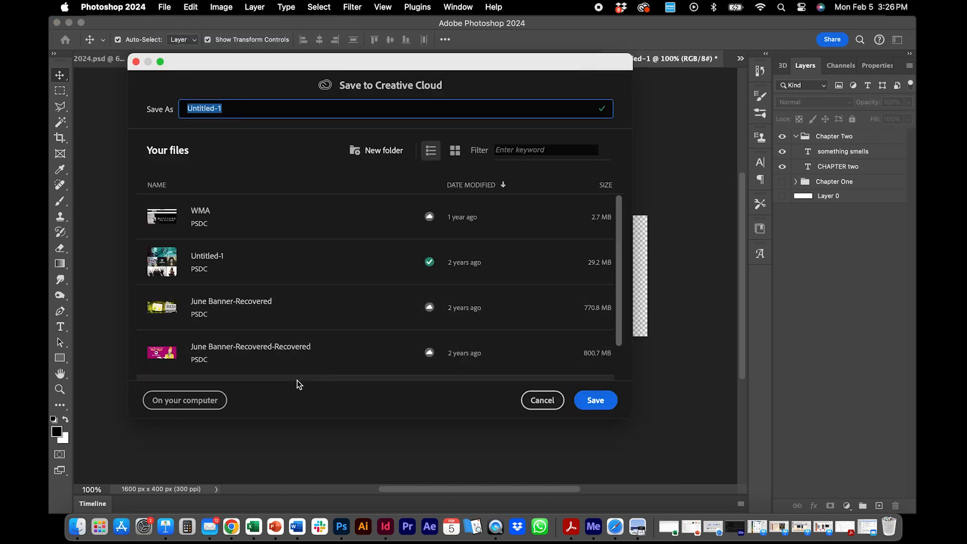
left_click(214, 400)
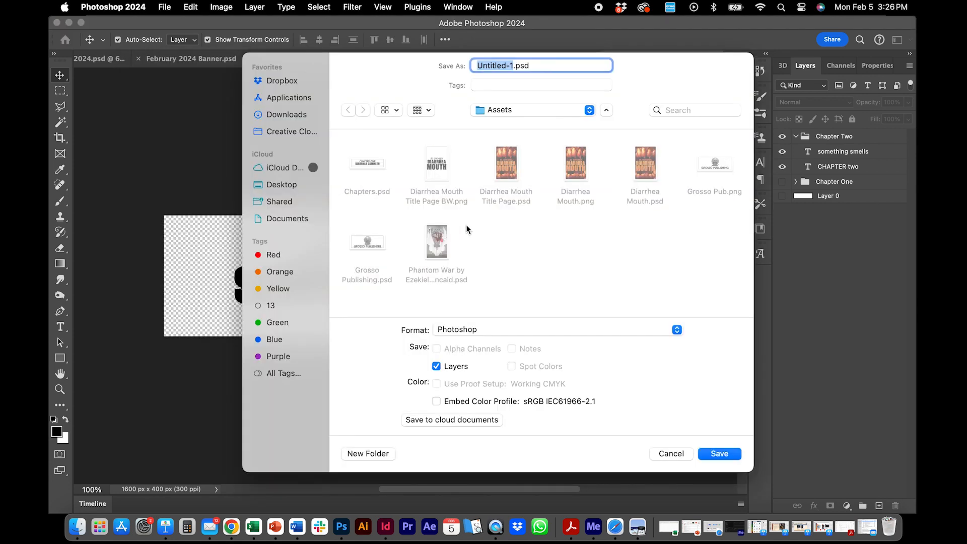
Save a copy of the Chapter Two title in the Assets folder as Chapter Two.png, in PNG format with large file size
left_click(512, 111)
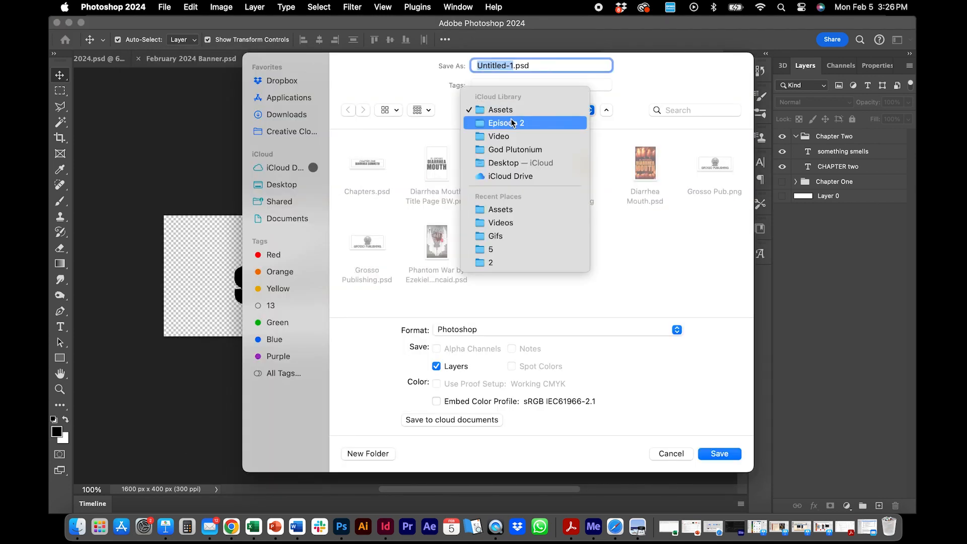
left_click(412, 210)
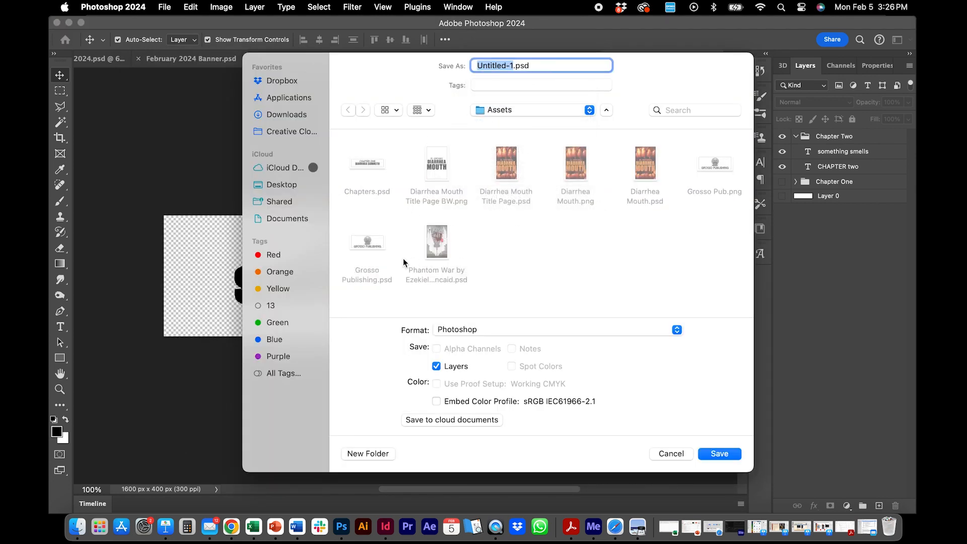
left_click(367, 166)
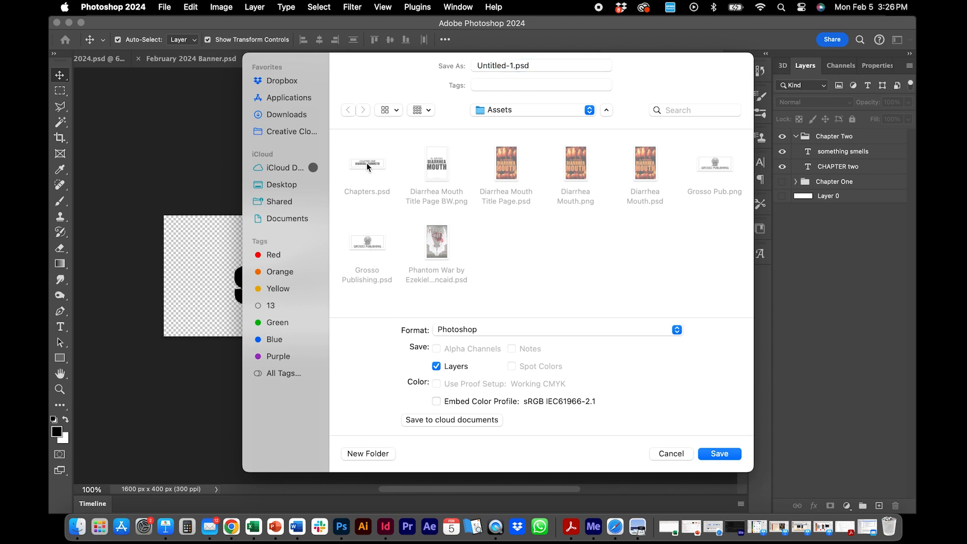
left_click(510, 66)
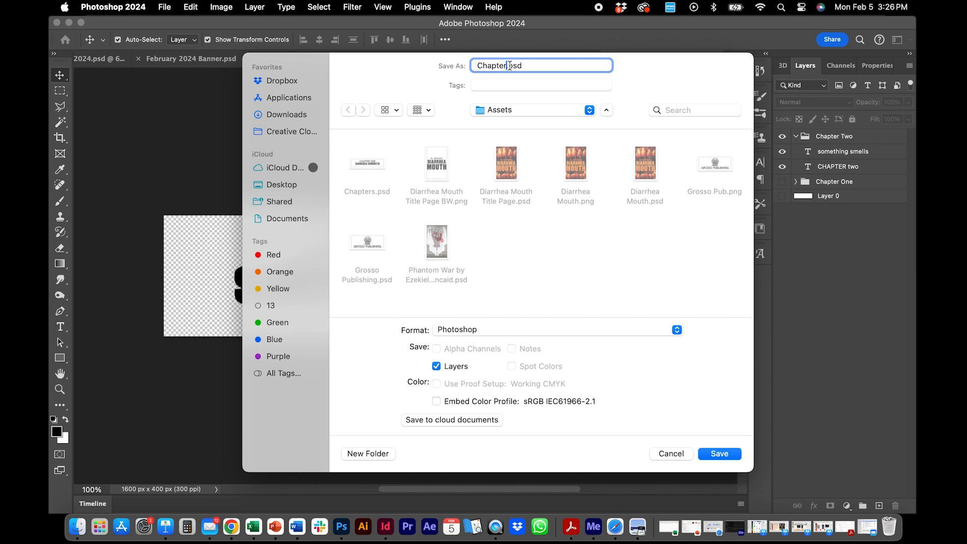
type("Two")
left_click(477, 332)
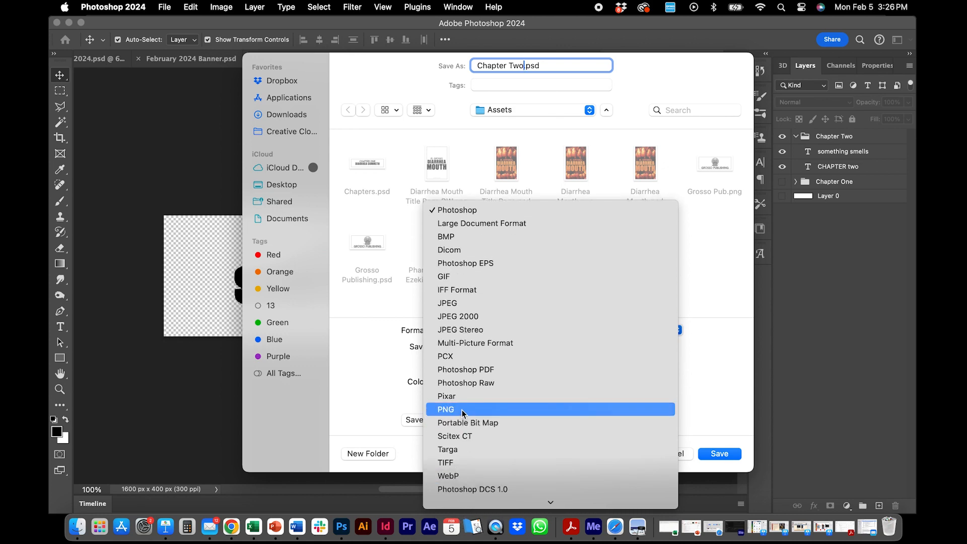
left_click(463, 409)
left_click(717, 454)
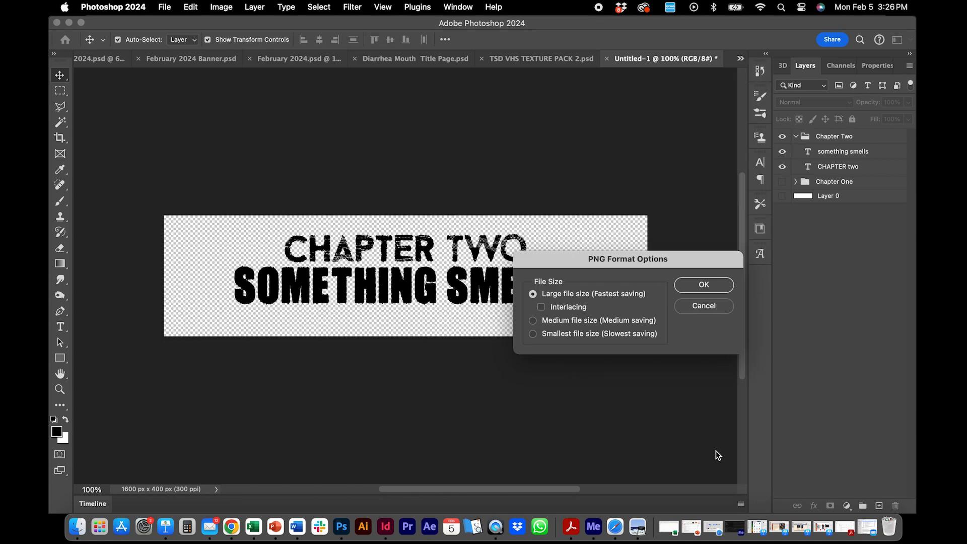
left_click(704, 284)
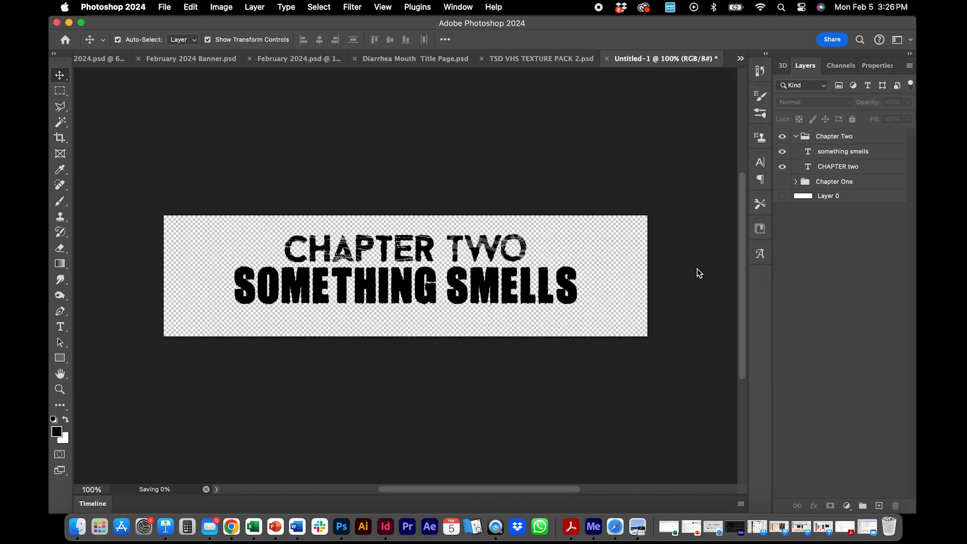
Hide the Chapter Two layer group and show the Chapter One group
left_click(782, 137)
left_click(795, 143)
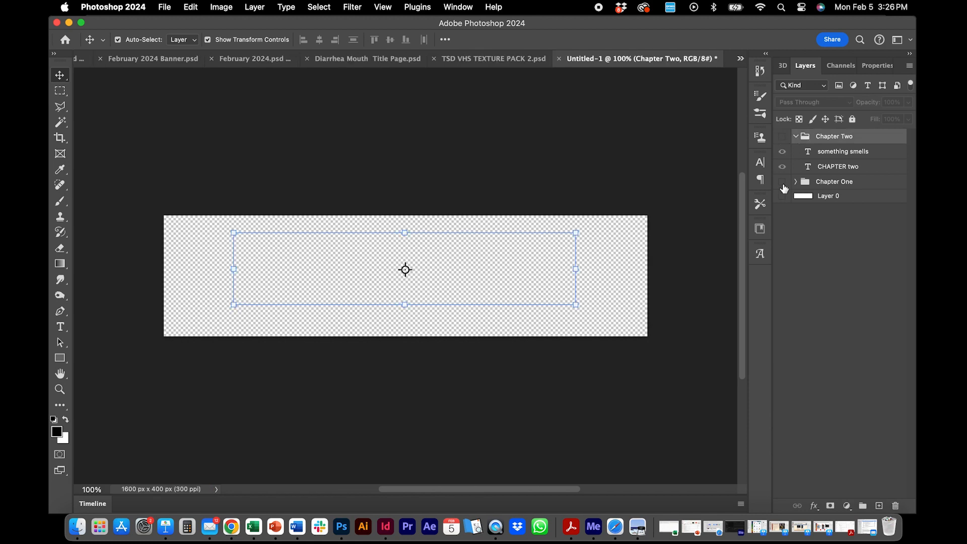
left_click(782, 182)
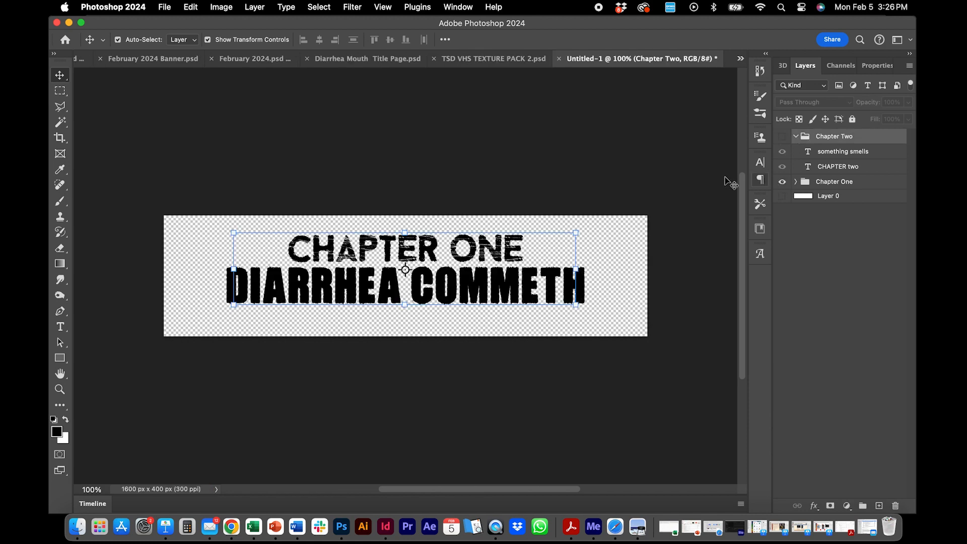
Save a copy of the Chapter One title on the computer in Assets as Chapter One.png, in PNG format with large file size
left_click(165, 8)
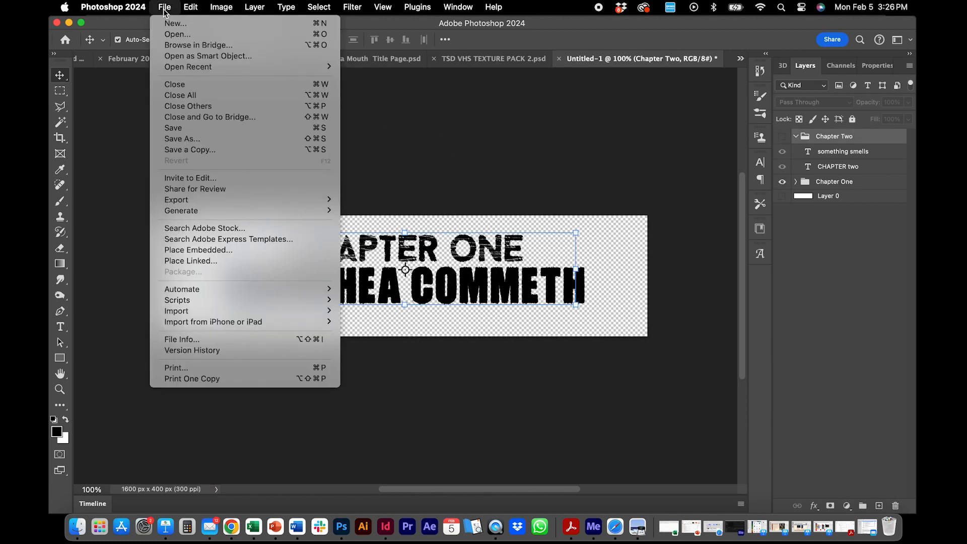
left_click(176, 150)
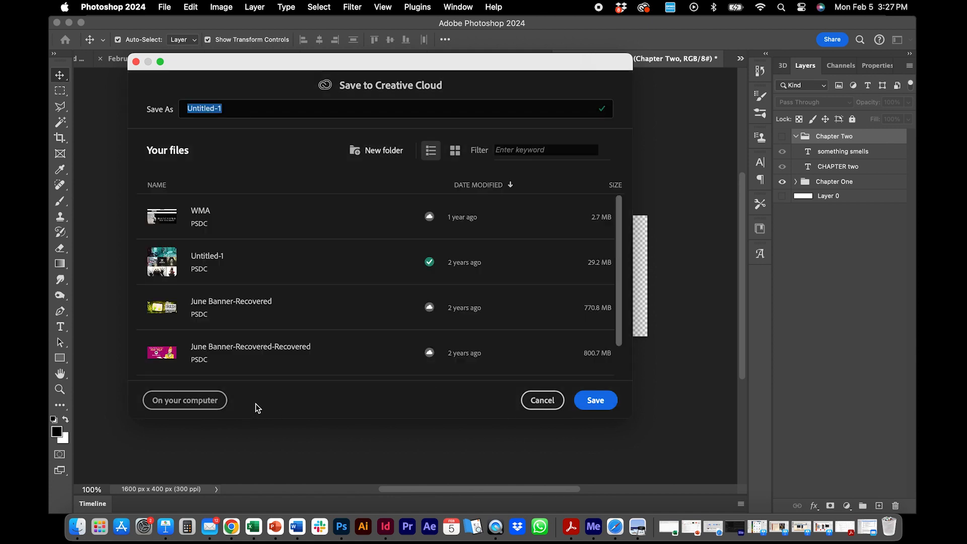
left_click(213, 407)
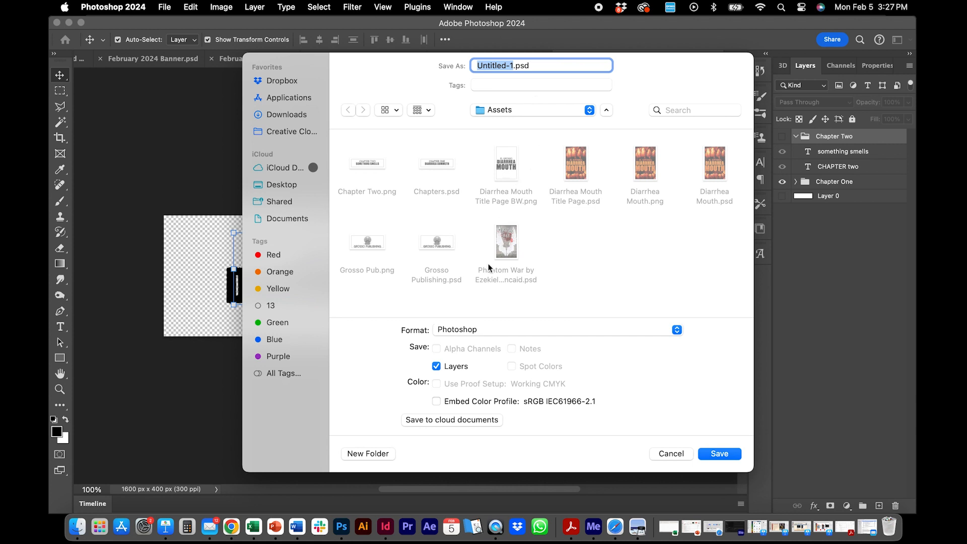
left_click(465, 329)
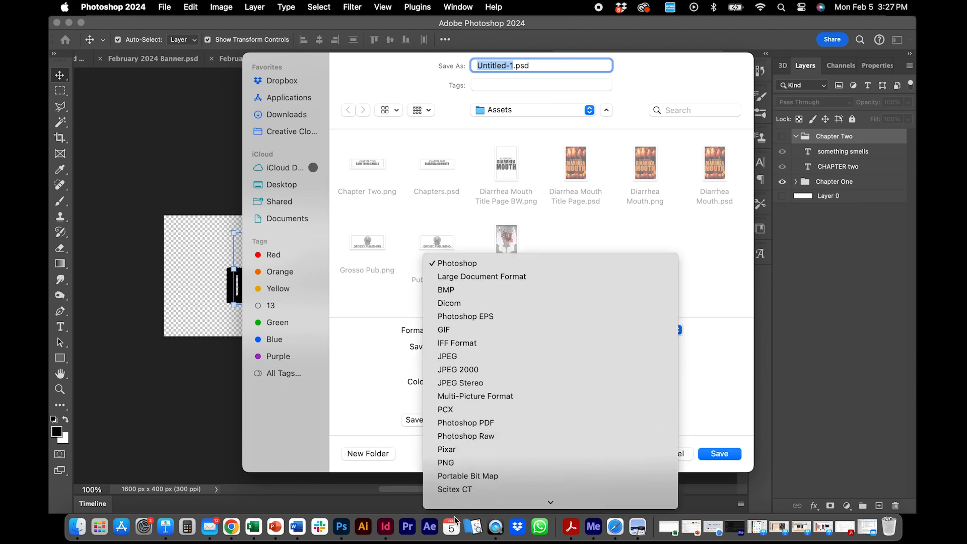
left_click(464, 415)
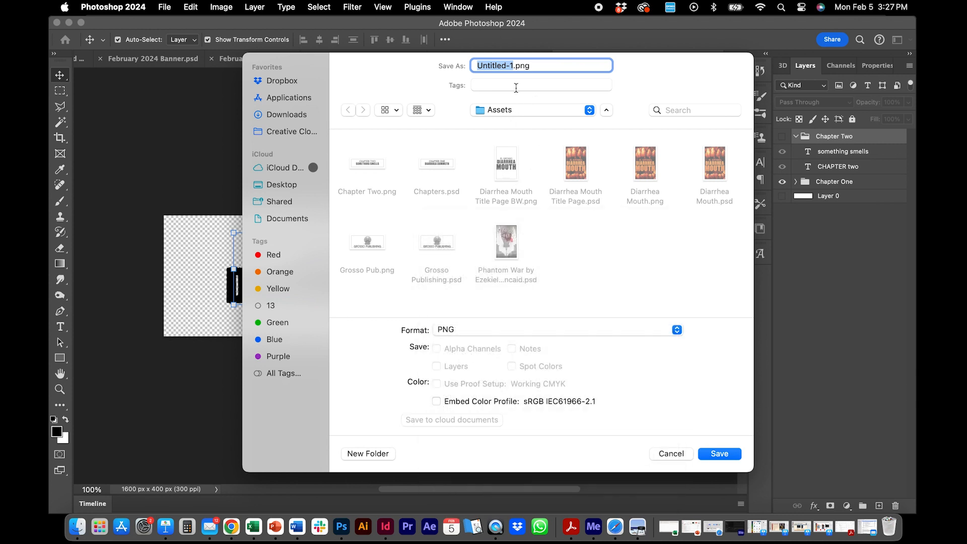
type("Chapter ")
type("One")
key("Return")
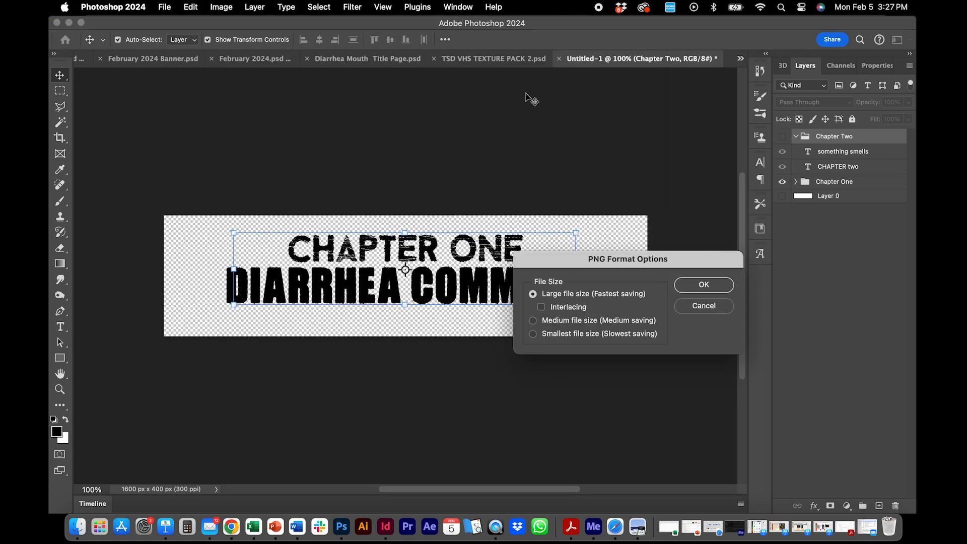
left_click(725, 287)
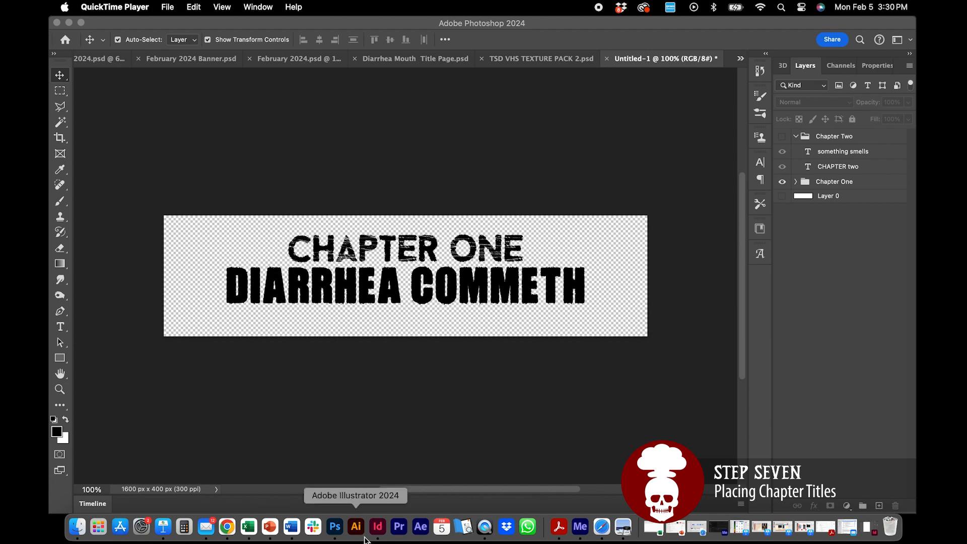
Switch to InDesign and create a text frame on the blank page, fitted to the margins at 27p0 wide and 45p0 high
left_click(377, 527)
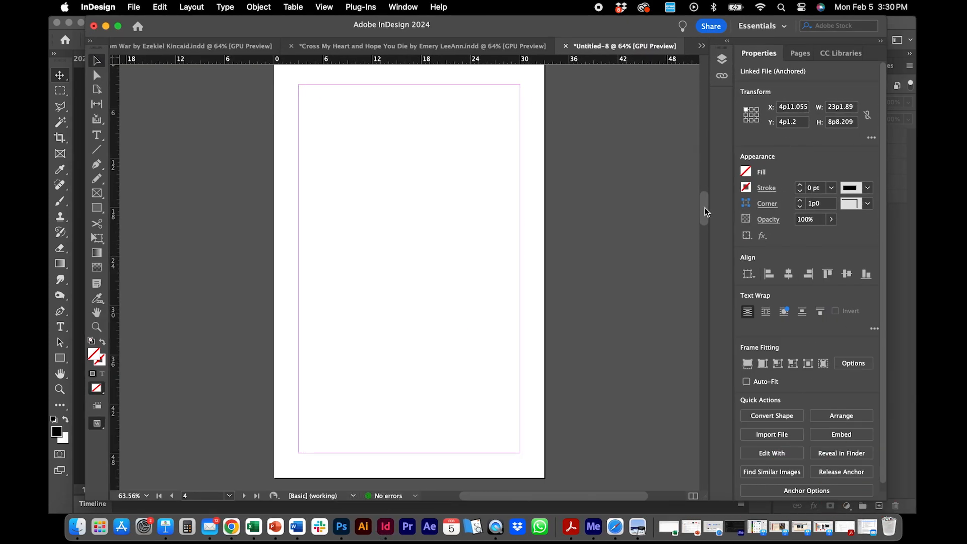
mouse_move(705, 212)
left_mouse_down()
mouse_move(699, 169)
mouse_move(700, 199)
left_mouse_up()
left_click(97, 135)
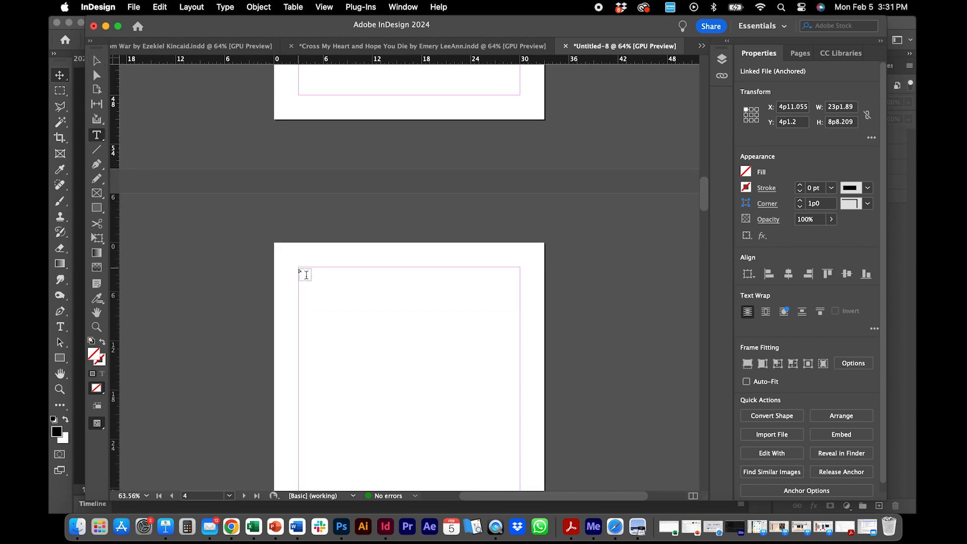
left_click_drag(304, 273, 522, 412)
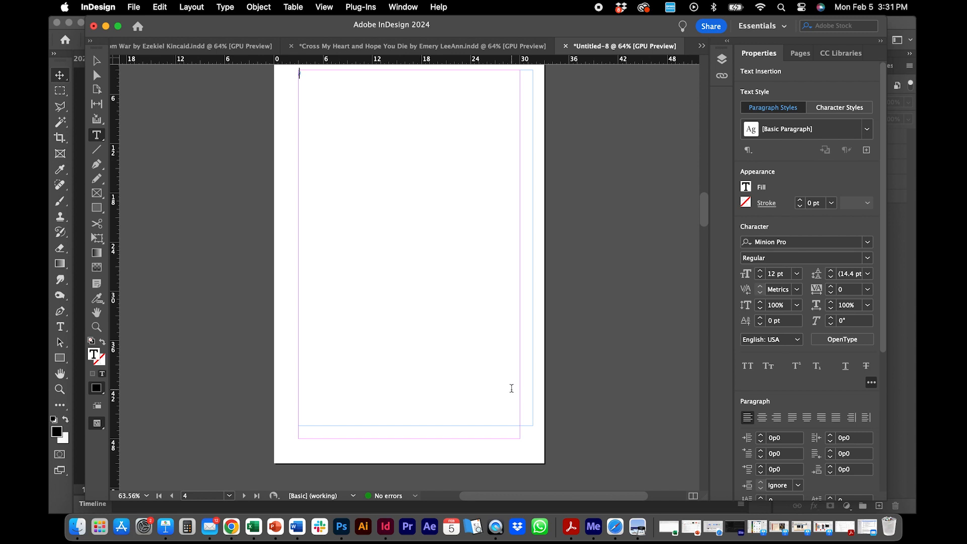
key("Escape")
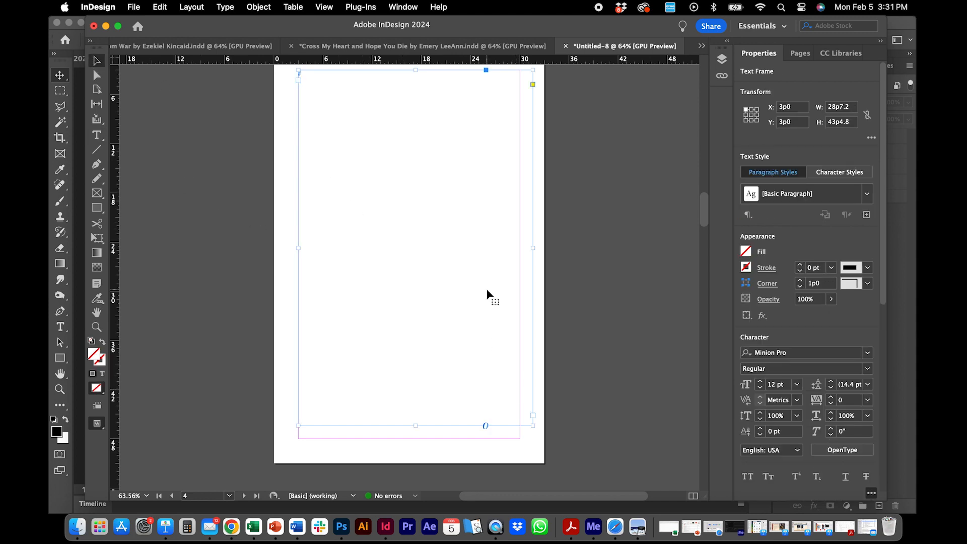
left_click_drag(533, 248, 522, 249)
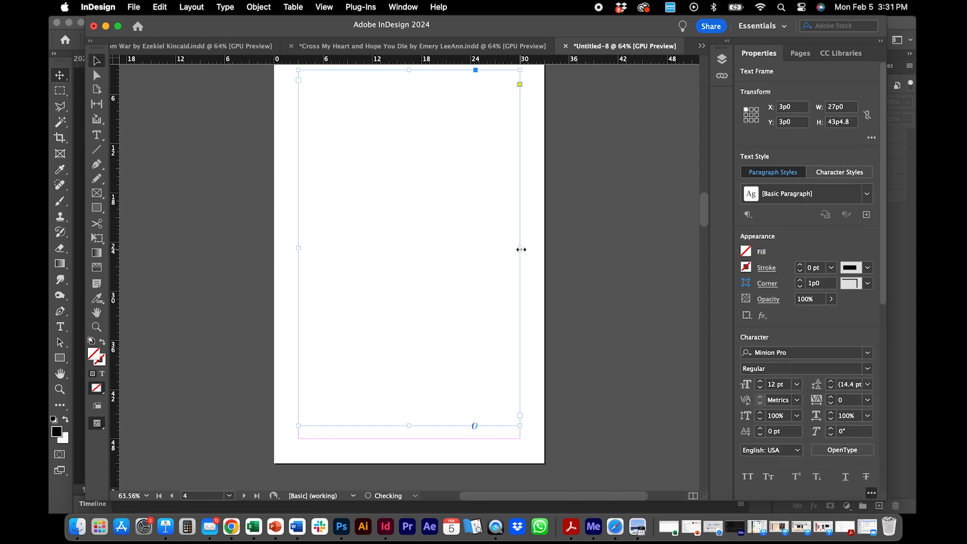
left_click_drag(409, 425, 408, 438)
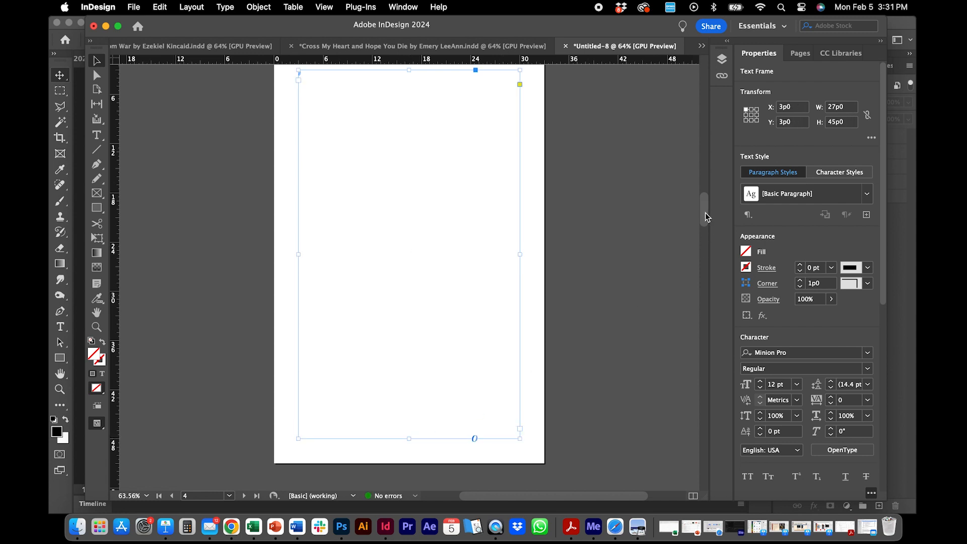
Fill the upper part of the new text frame with blank paragraph lines
double_click(416, 138)
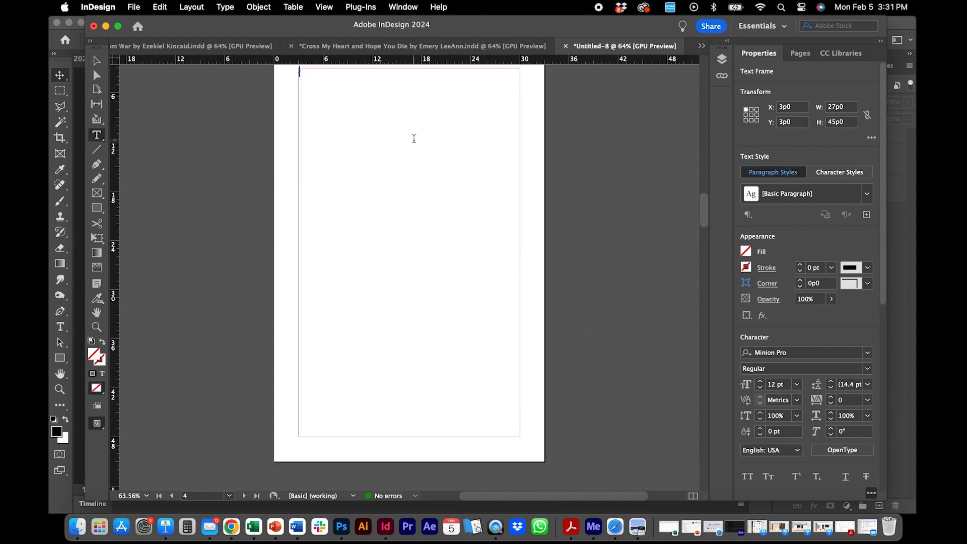
key("Return")
key("Return")
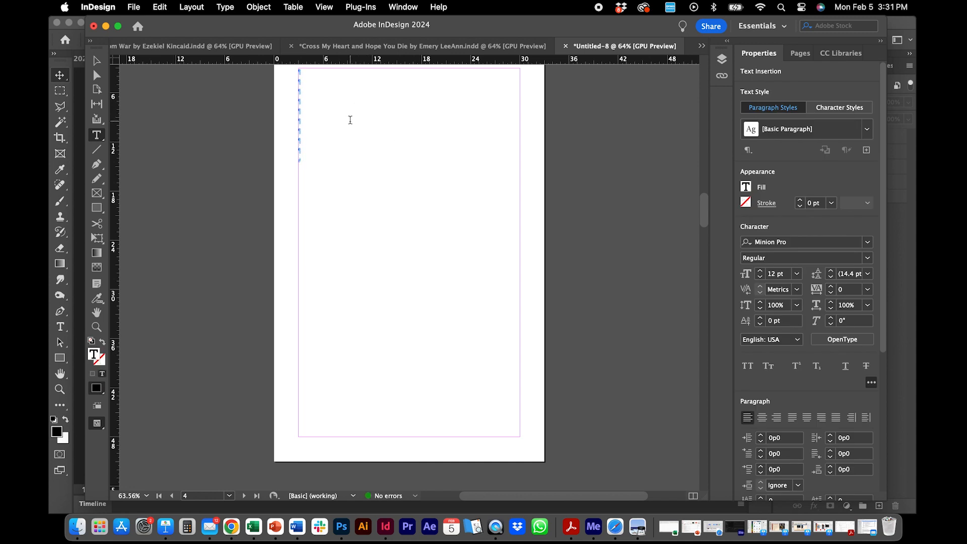
key("Return")
key("Escape")
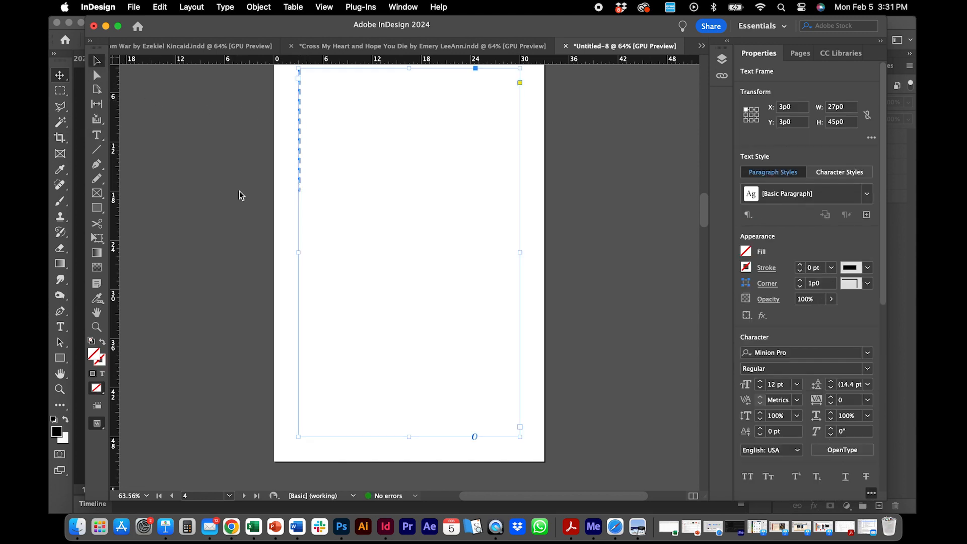
Place Chapter One.png on the page and move it just below the blank lines, at about X 0p7.2, Y 17p8.4
left_click(220, 86)
left_click(134, 7)
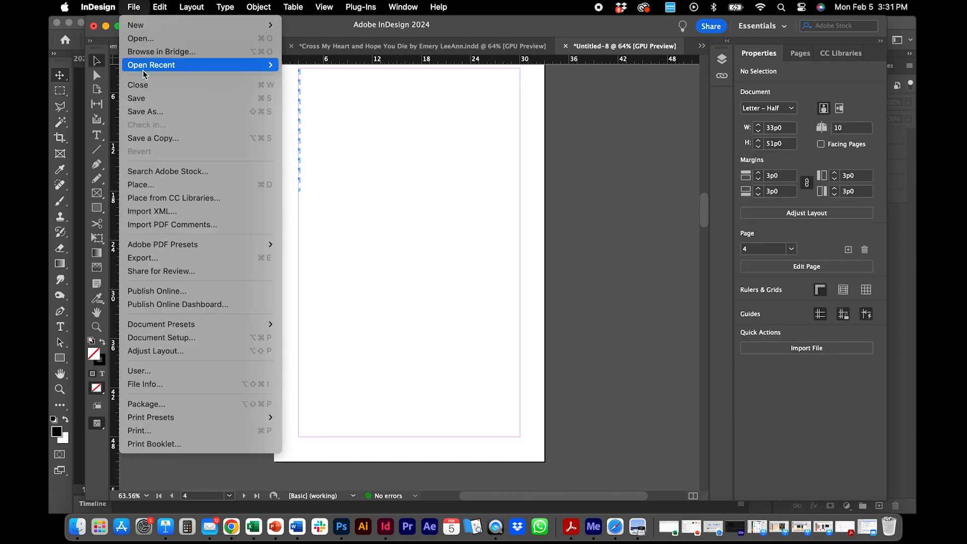
left_click(137, 185)
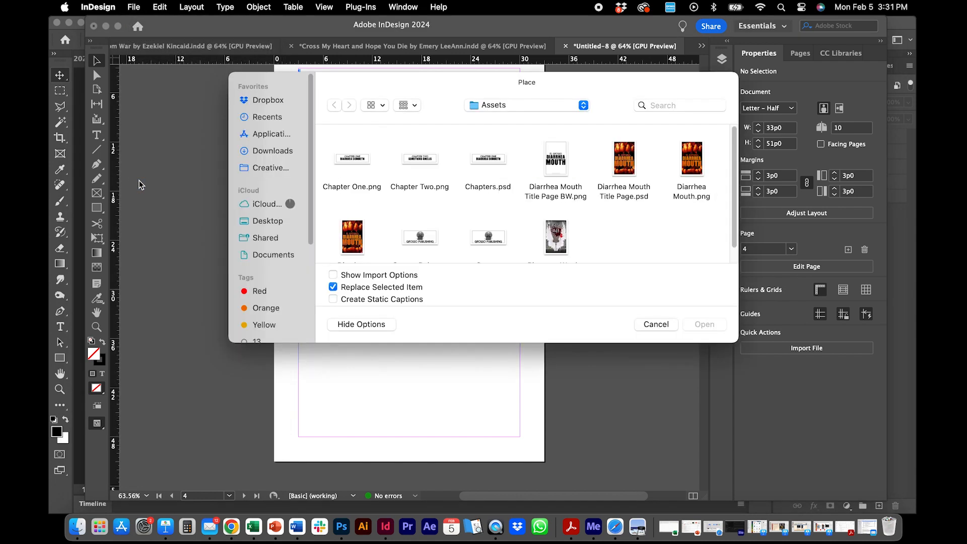
double_click(353, 160)
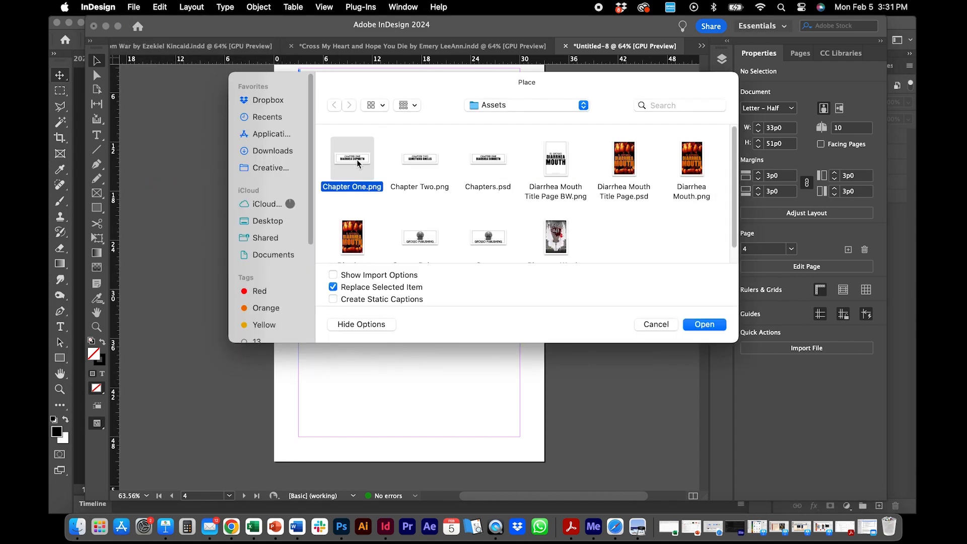
left_click(230, 186)
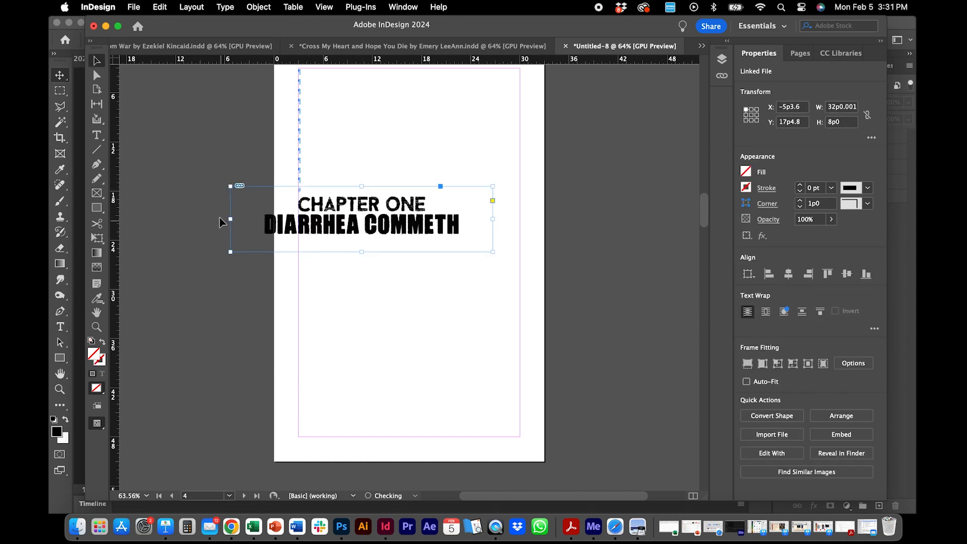
left_click_drag(311, 222, 357, 166)
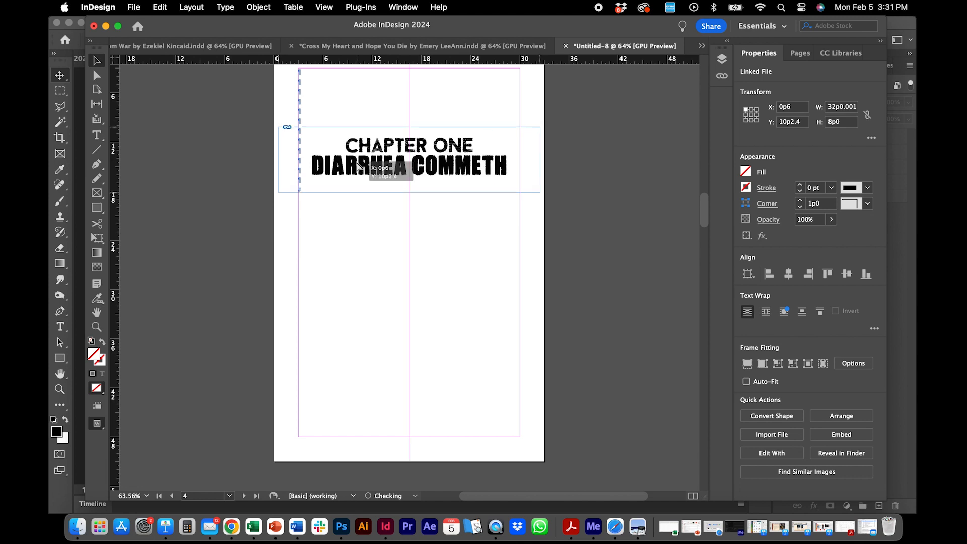
left_click_drag(358, 166, 361, 233)
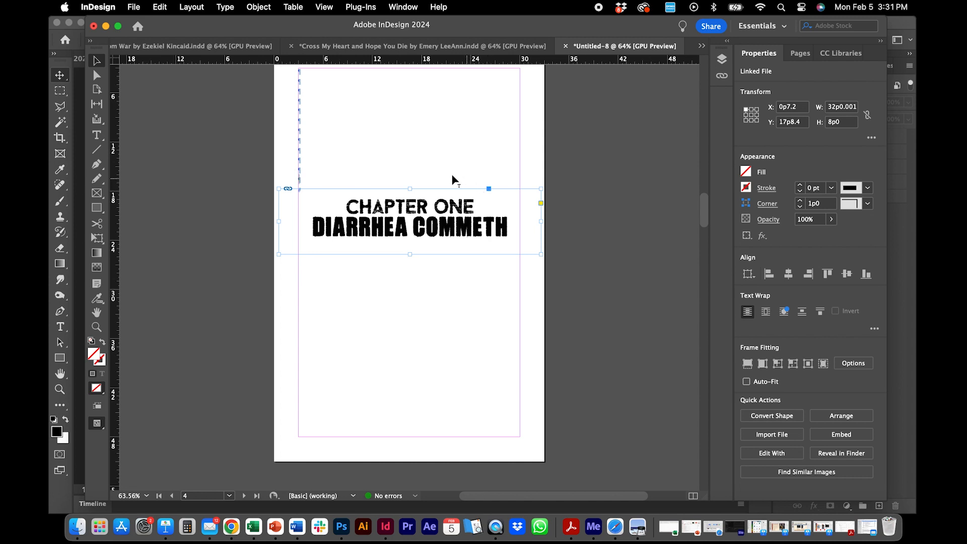
Anchor the chapter title image to a blank line just above it and add more blank lines down past the image
left_click_drag(335, 174, 310, 186)
double_click(304, 183)
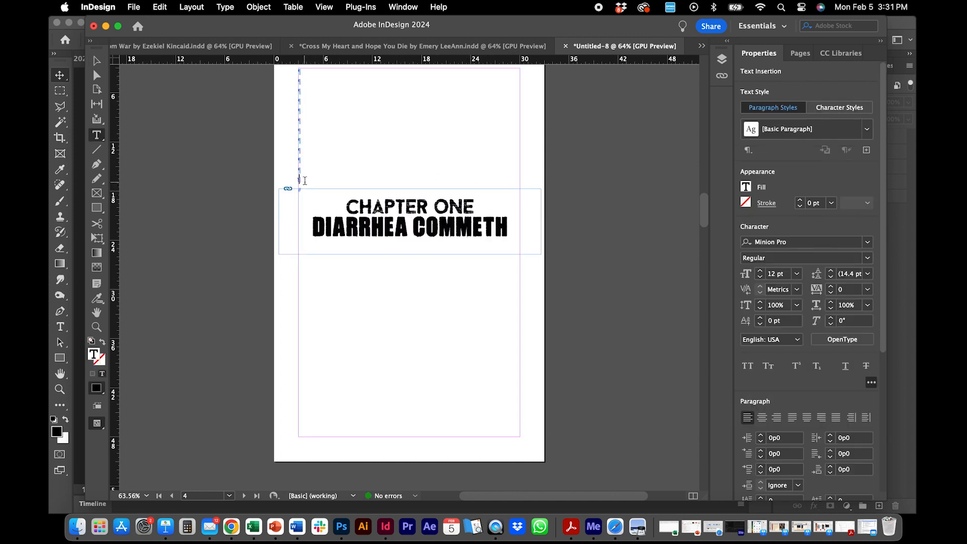
key("Return")
left_click(96, 61)
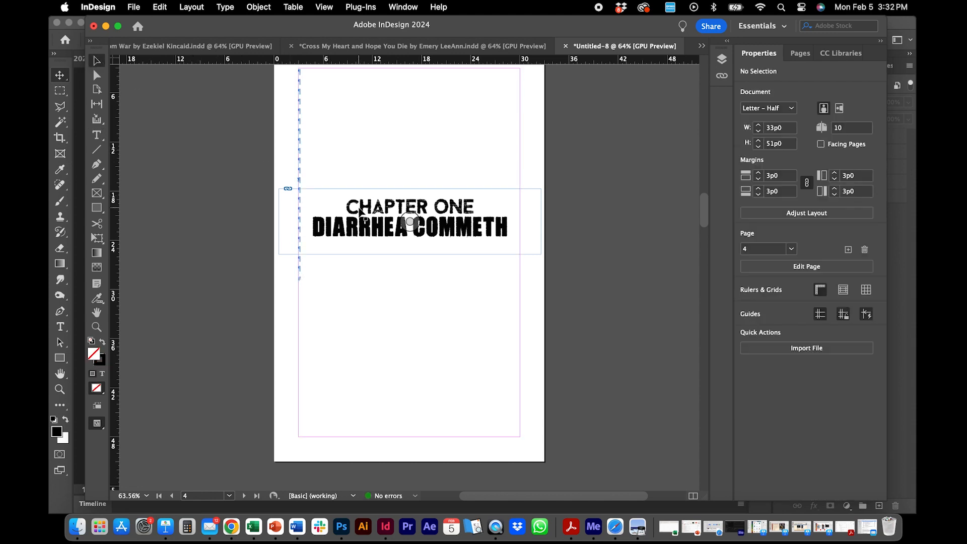
Open the object export options for the anchored chapter title image and set its epub:type to chapter
left_click(368, 221)
left_click(254, 7)
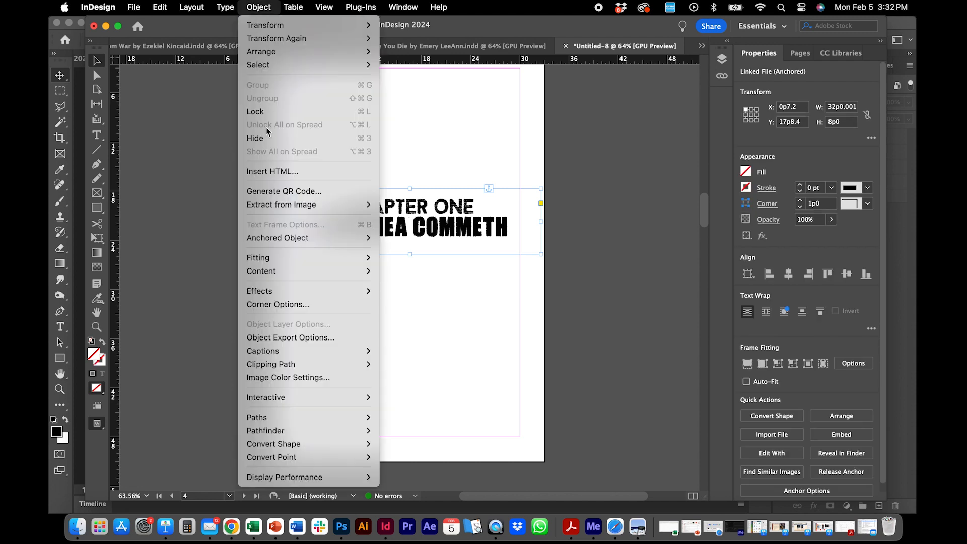
left_click(283, 337)
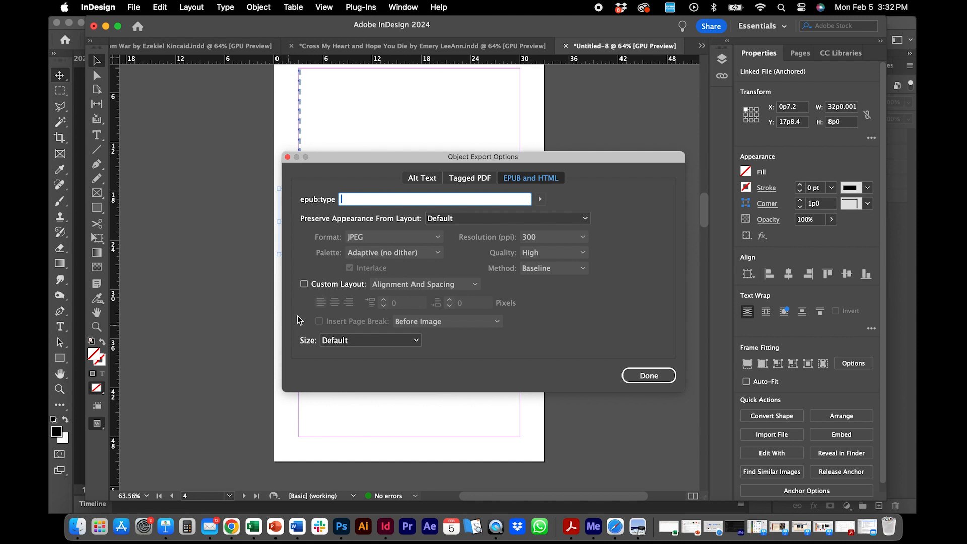
left_click(540, 199)
mouse_move(565, 210)
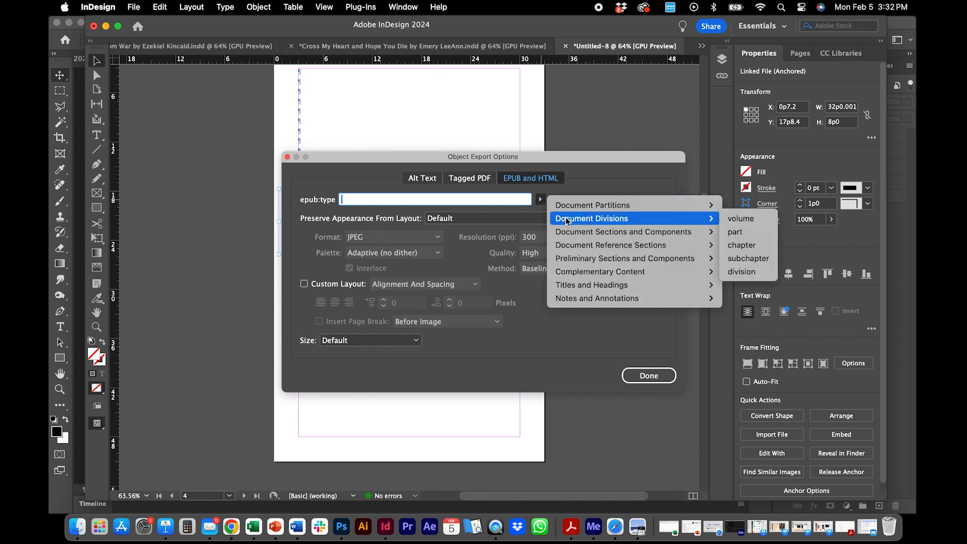
left_click(748, 246)
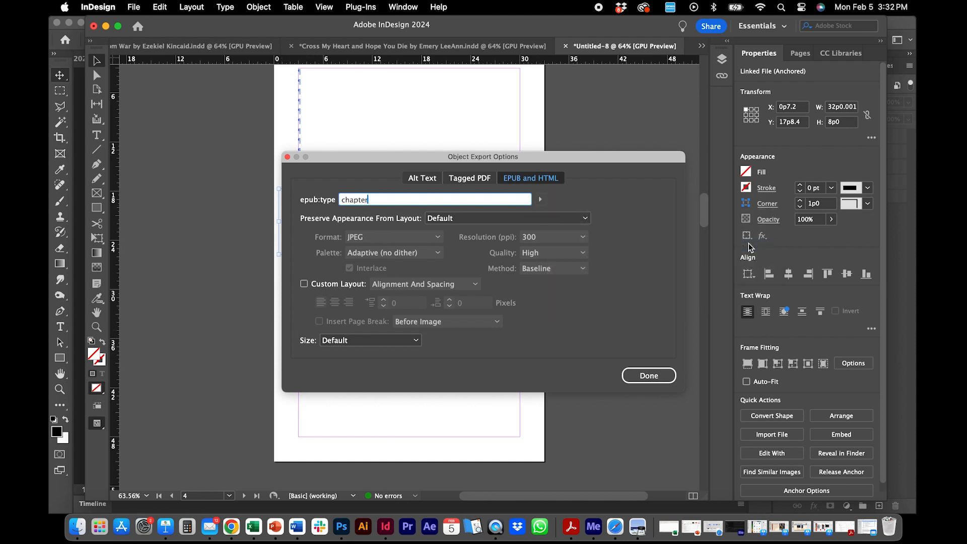
Set the title image's EPUB appearance to Rasterize Content in PNG format
left_click(563, 220)
left_click(515, 270)
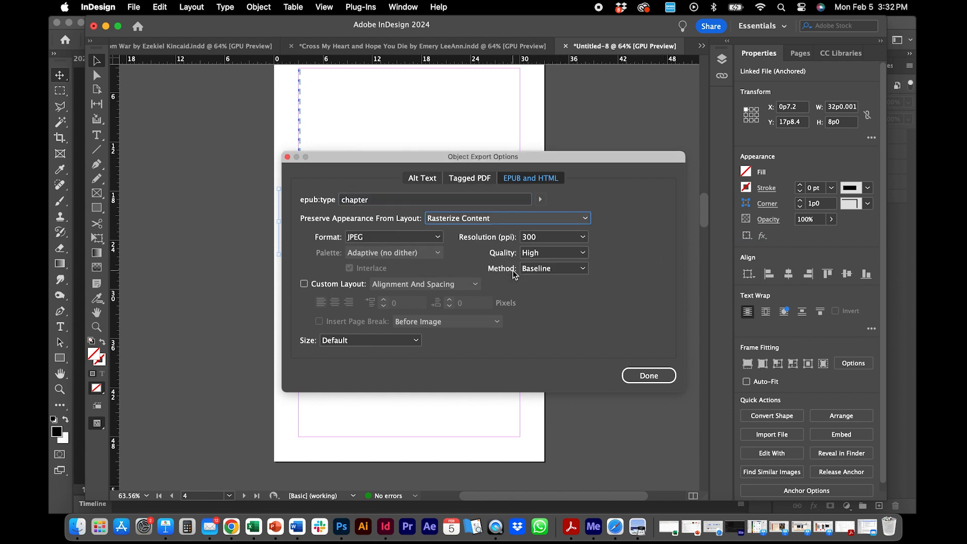
left_click(385, 238)
left_click(376, 275)
Enable a custom layout with centre alignment and a page break before the image, and apply the export options
left_click(327, 286)
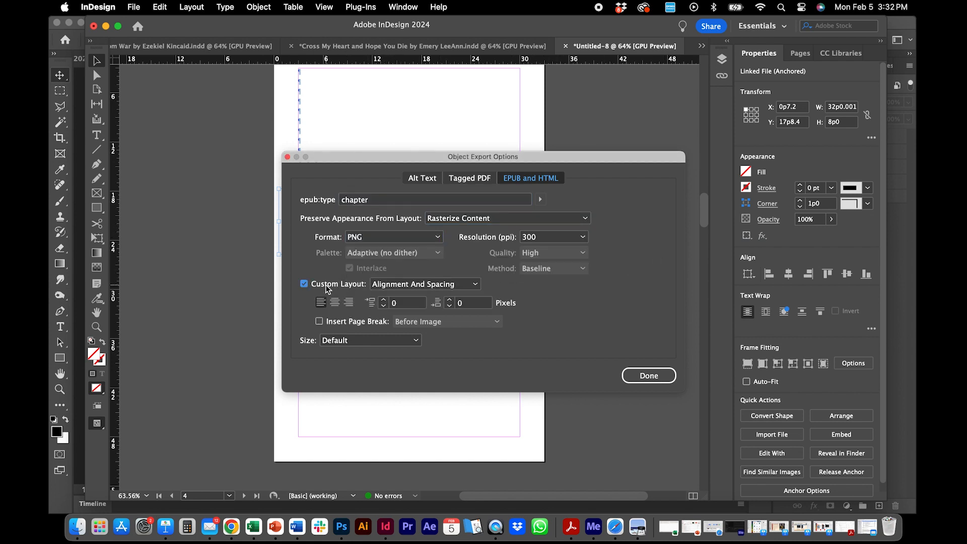
left_click(335, 304)
left_click(362, 326)
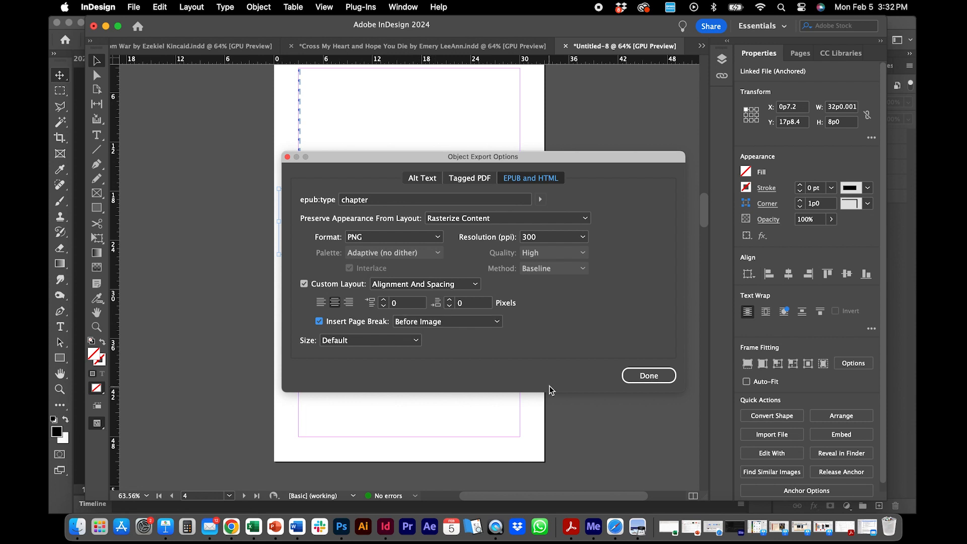
left_click(636, 379)
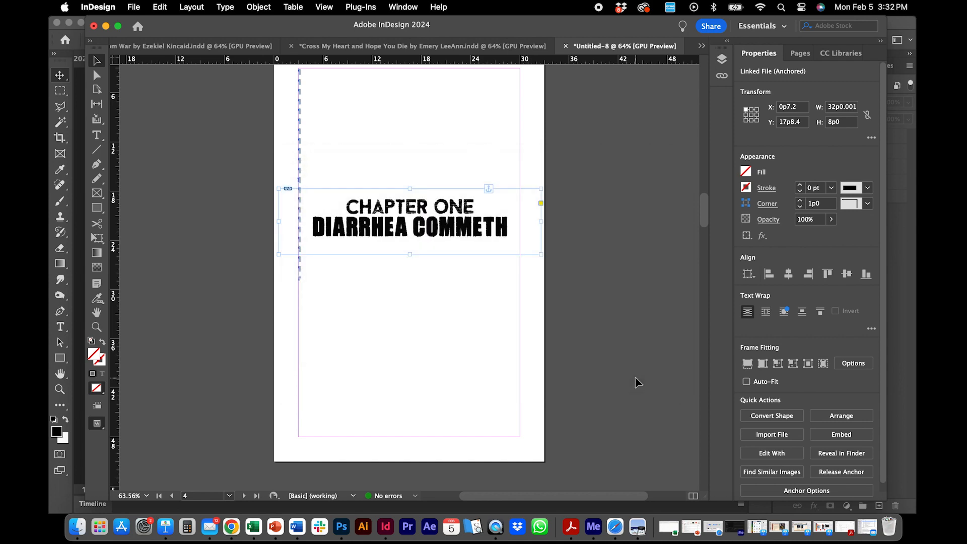
Select the blank paragraph just below the chapter title image with the Type tool
key("t")
left_click(317, 263)
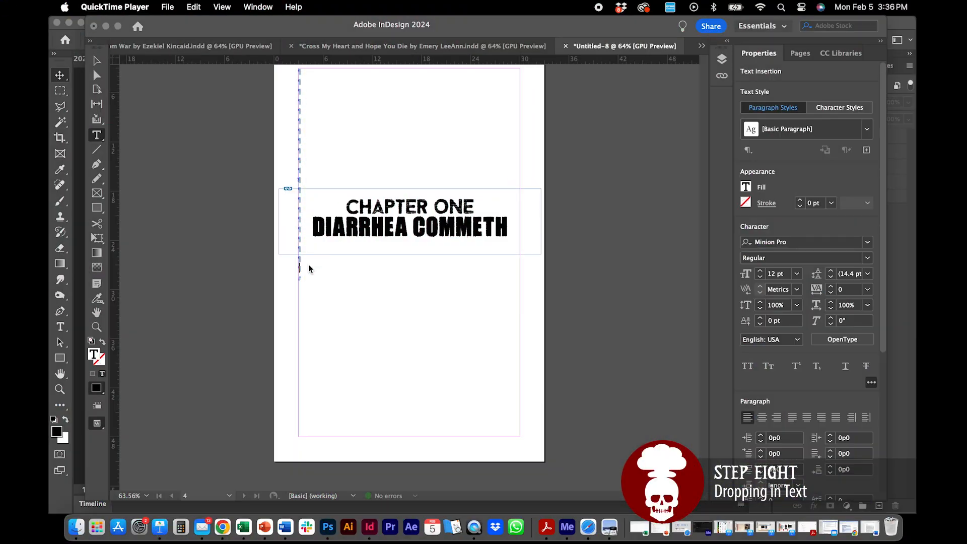
left_click(302, 266)
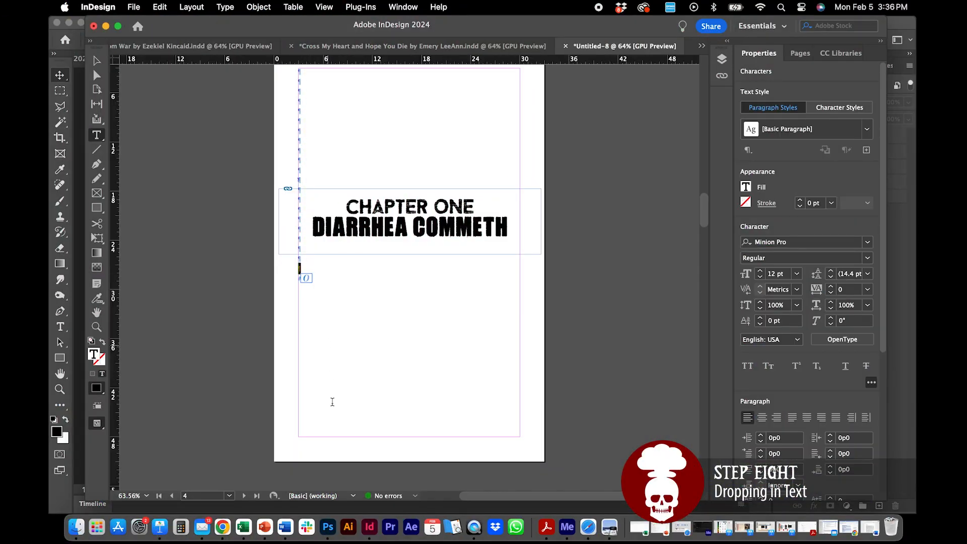
Switch to the Word manuscript and copy the story from its opening sentence down to the dotted section break on page 3
left_click(284, 528)
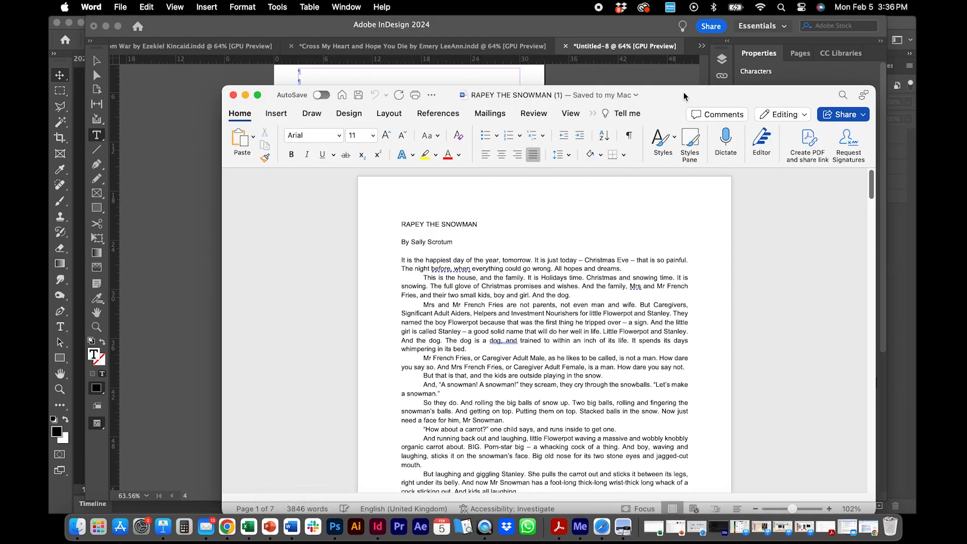
left_click_drag(684, 96, 609, 25)
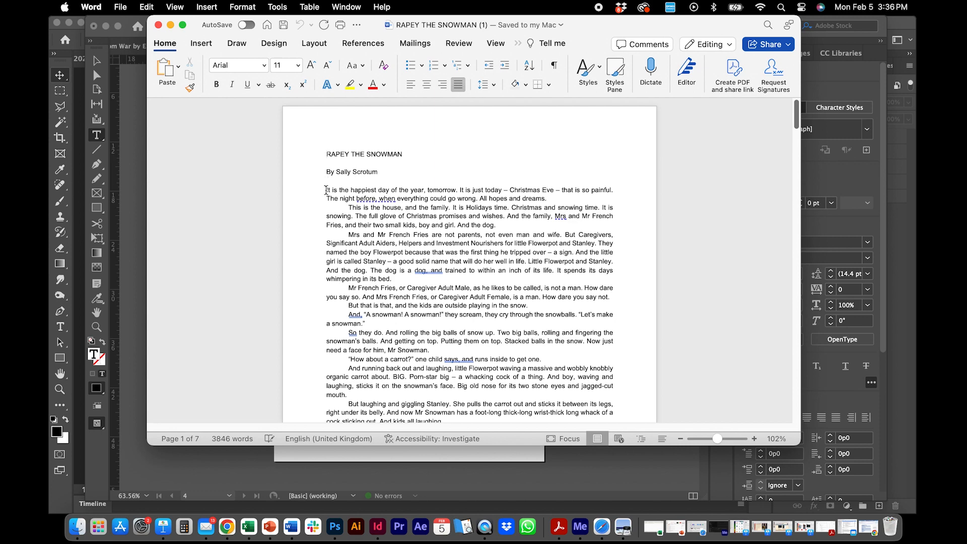
left_click_drag(326, 190, 343, 202)
left_click_drag(393, 333, 409, 314)
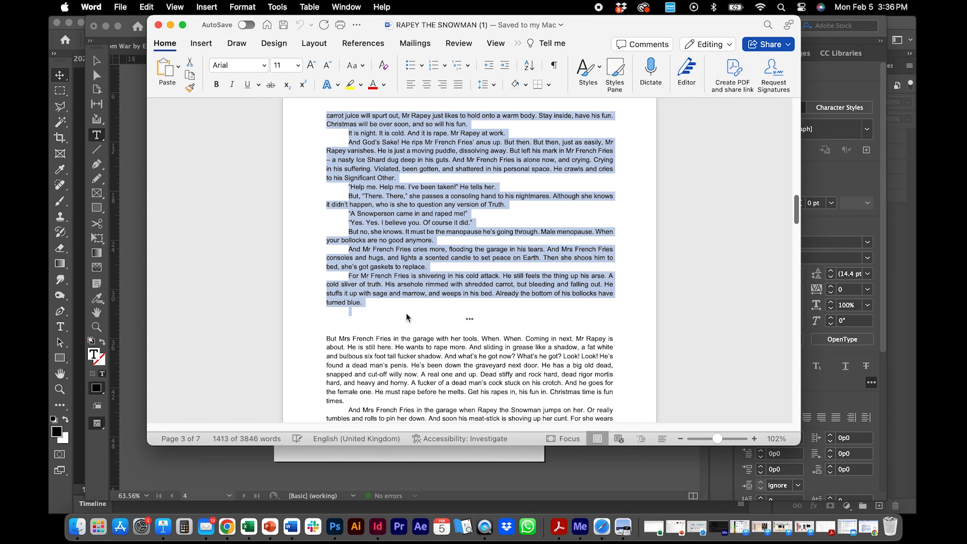
Return to InDesign and paste the copied story text on the blank line below the chapter title image
left_click(135, 259)
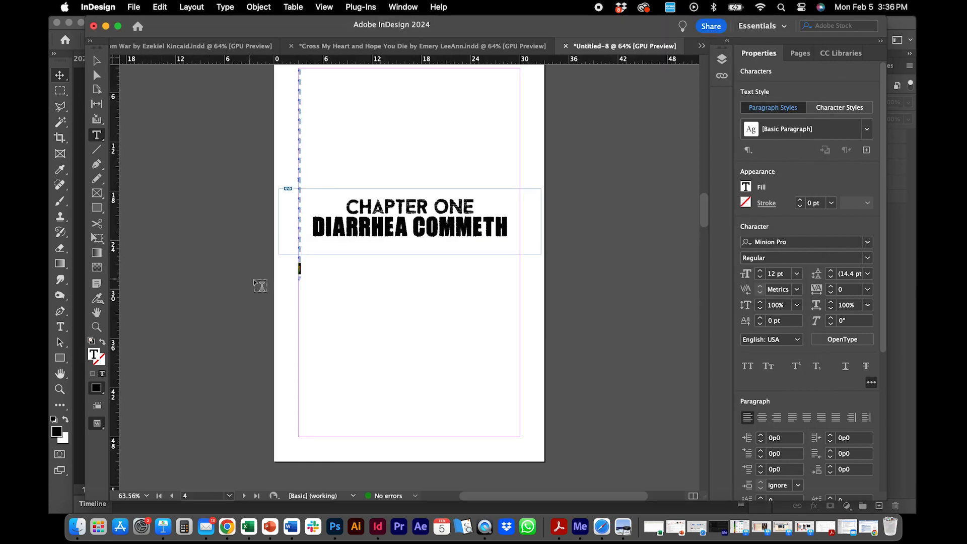
double_click(304, 269)
left_click(309, 273)
key("super+v")
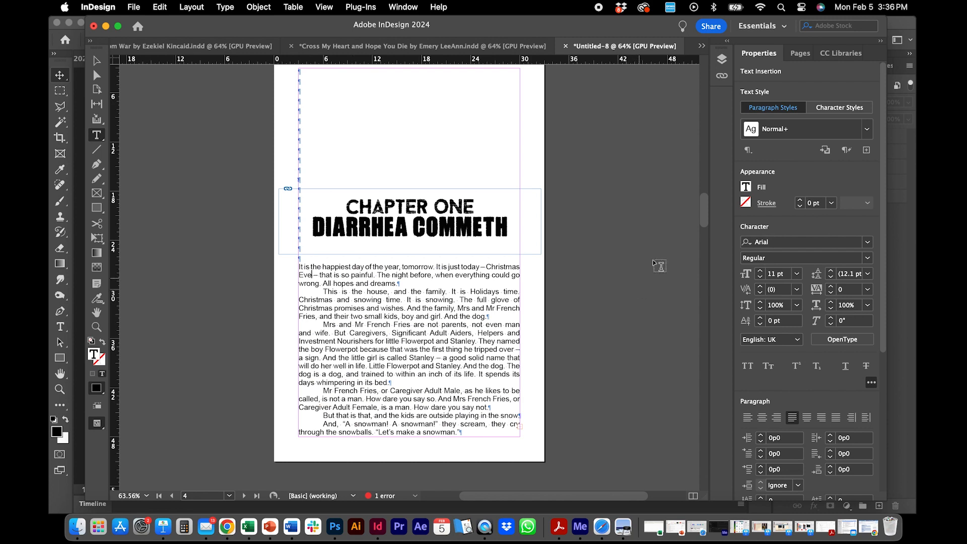
Select all of the pasted story text below the title and apply the [Basic Paragraph] style
left_click_drag(704, 210, 704, 220)
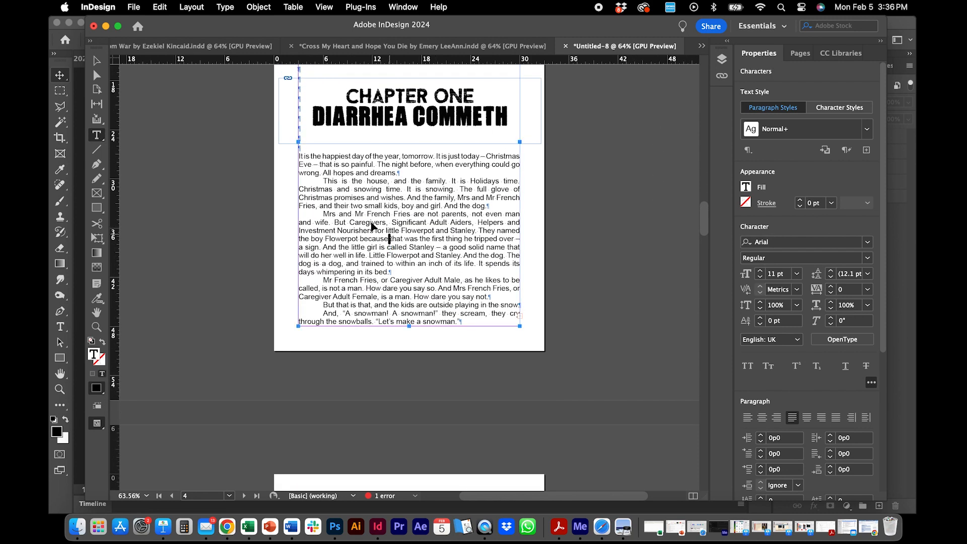
key("super+a")
left_click_drag(299, 156, 299, 158)
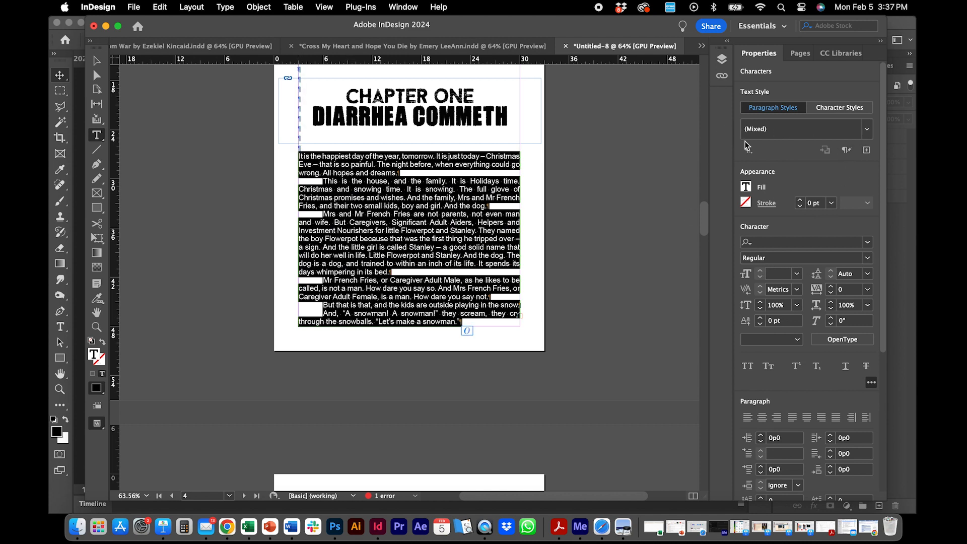
left_click(862, 135)
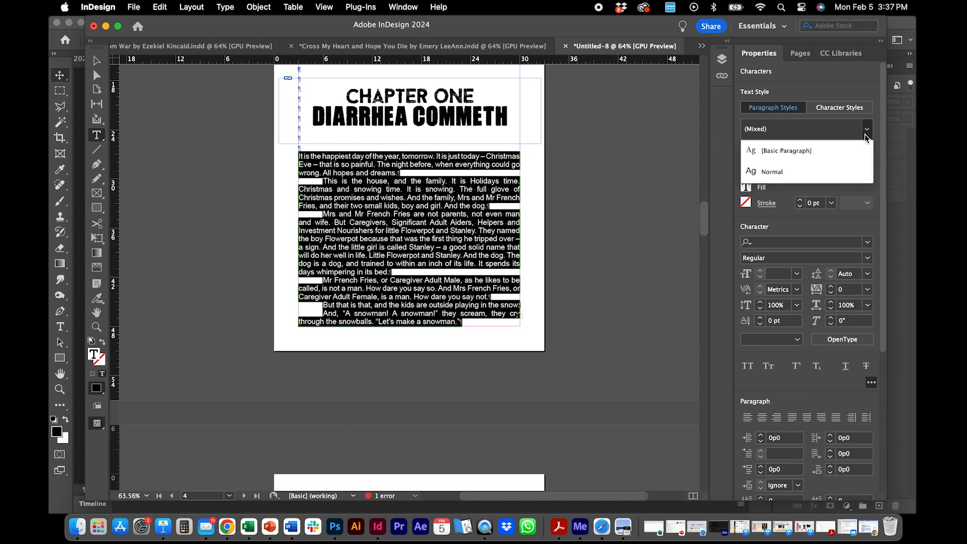
left_click(829, 155)
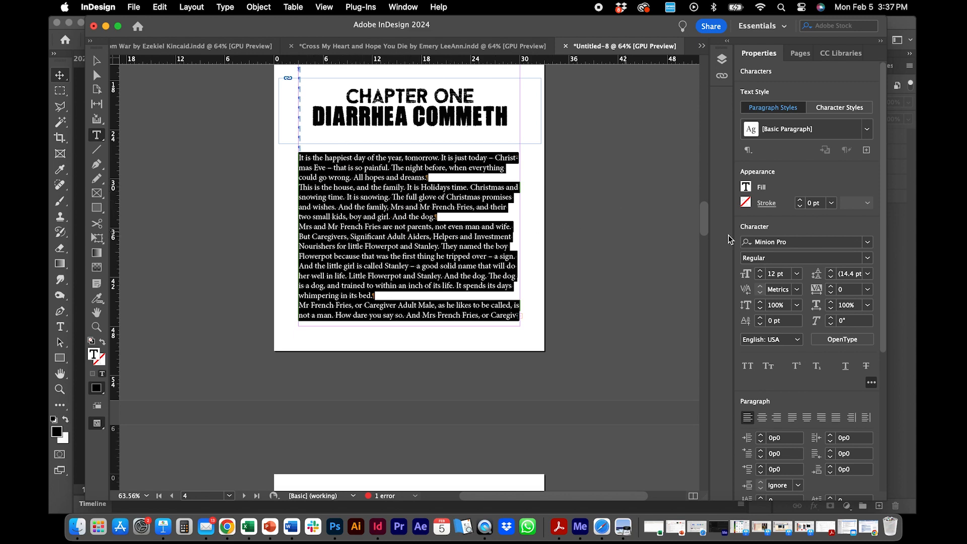
Change the font of the selected story text to Crimson Text
left_click(868, 245)
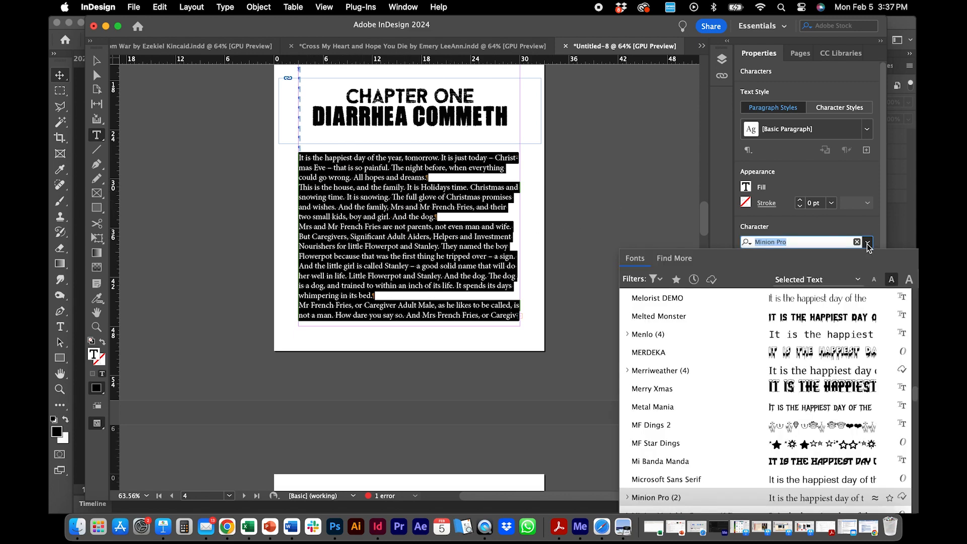
left_click_drag(916, 394, 917, 295)
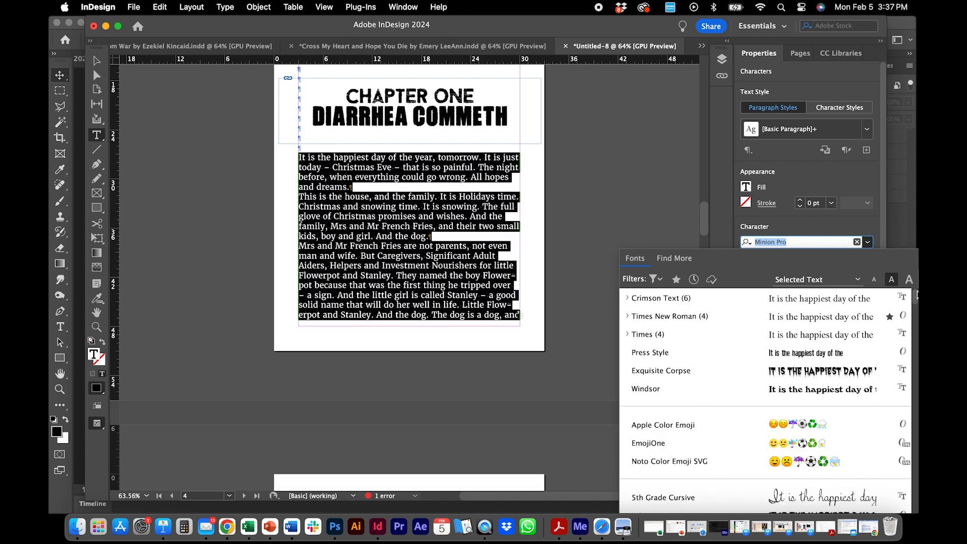
left_click(848, 301)
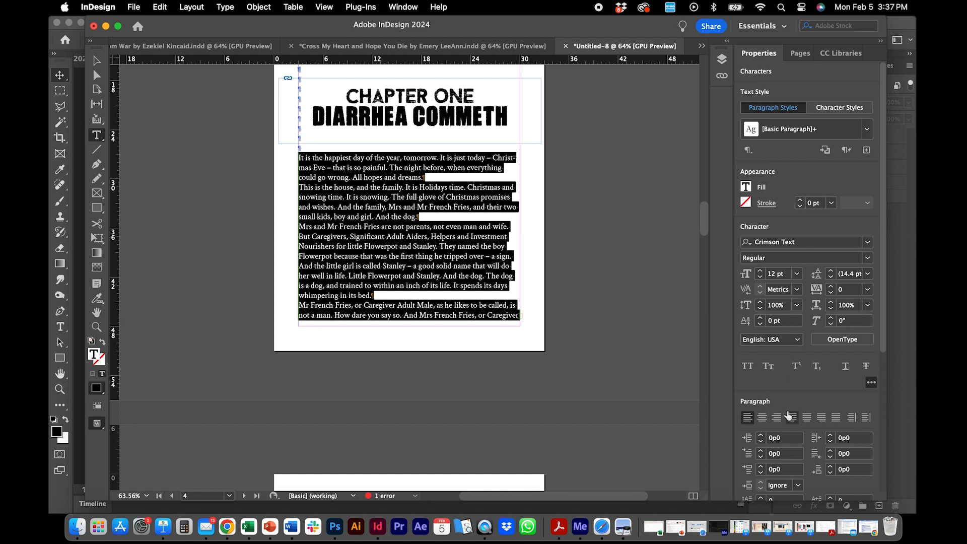
Justify the story text with the last line aligned left and set its first-line indent to 1p0
left_click(790, 416)
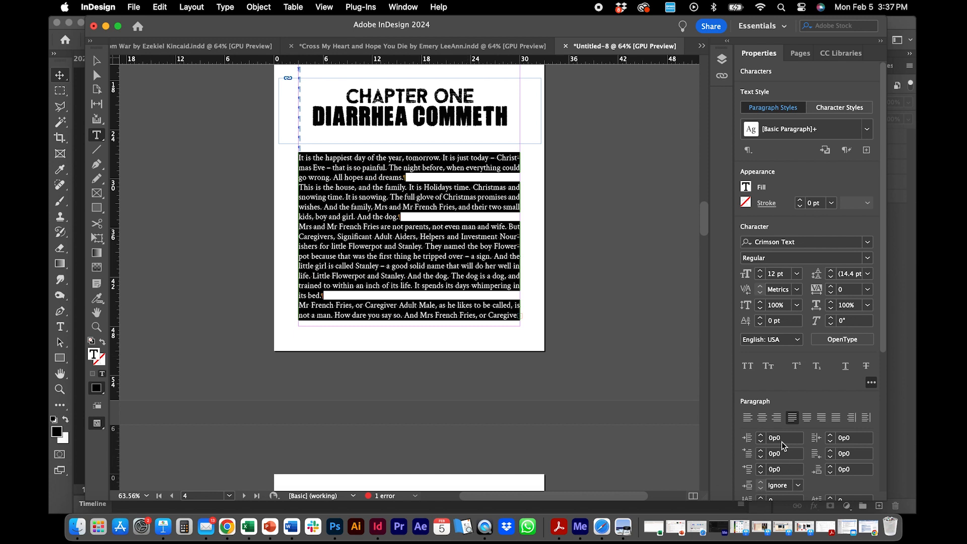
left_click(783, 455)
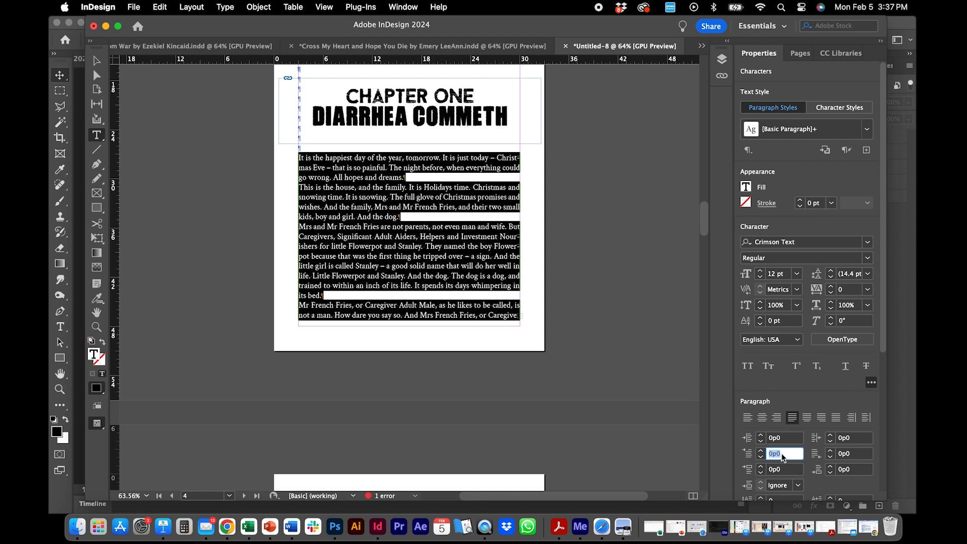
type("1")
key("Return")
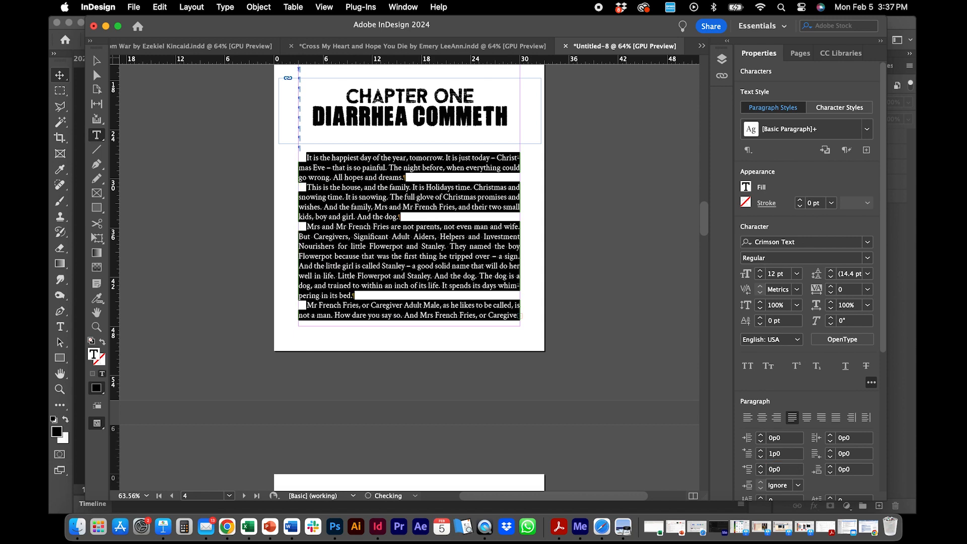
Set the first-line indent of the chapter's opening paragraph to 0
left_click(345, 178)
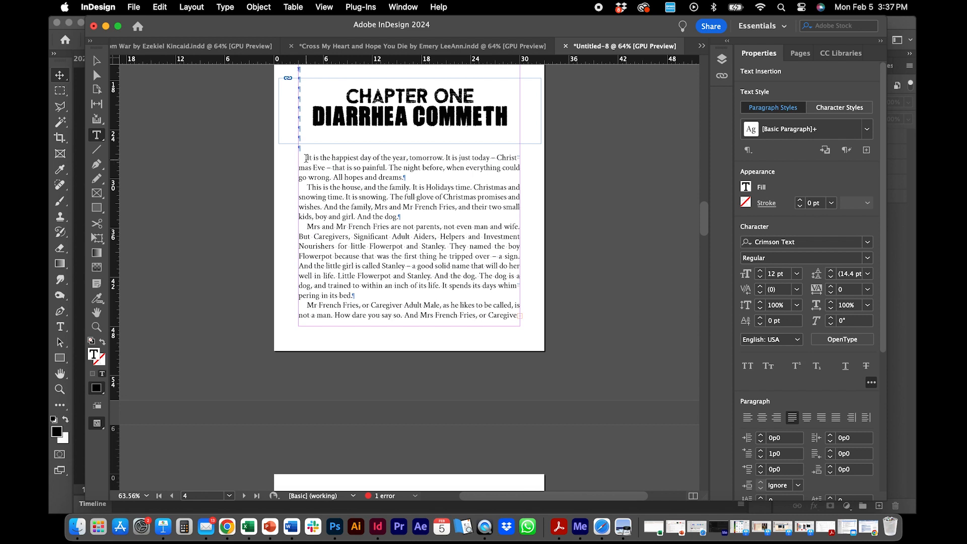
left_click(306, 158)
left_click(785, 455)
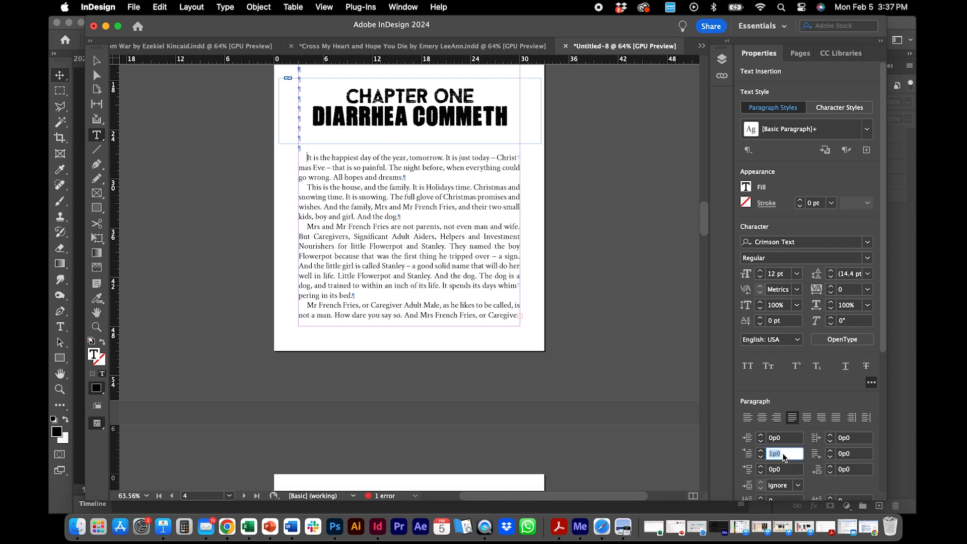
type("0")
key("Return")
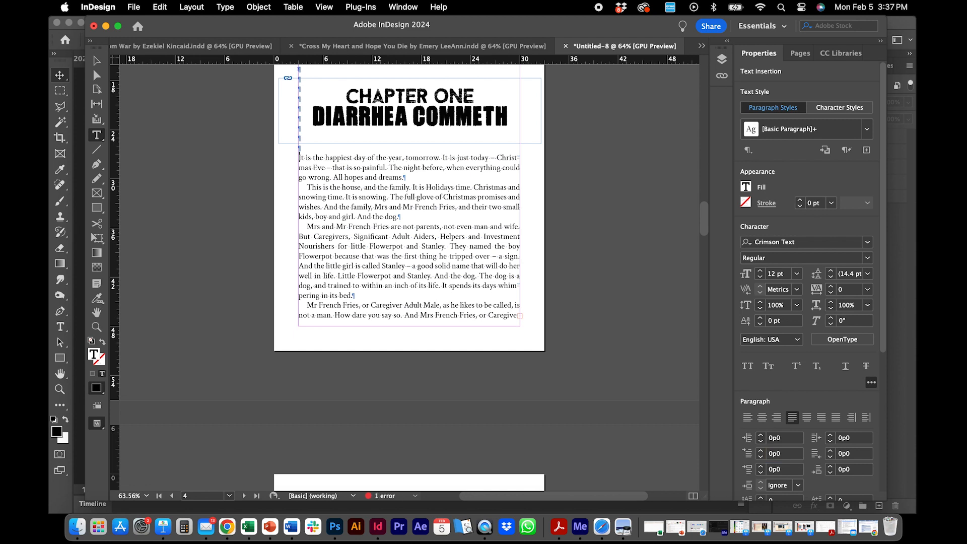
Thread the overset text from the chapter's first page into a new frame at the top-left margin corner of page 5
left_click(97, 60)
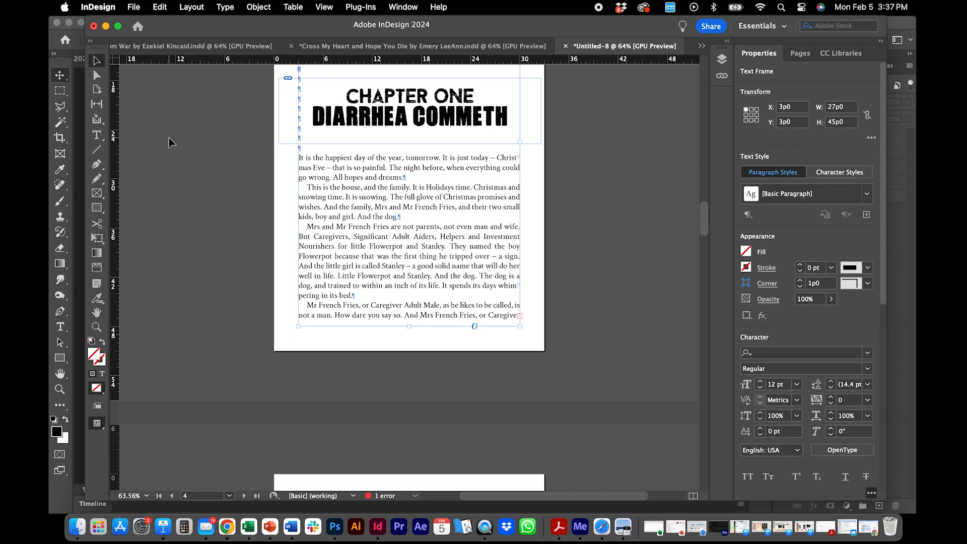
left_click(294, 160)
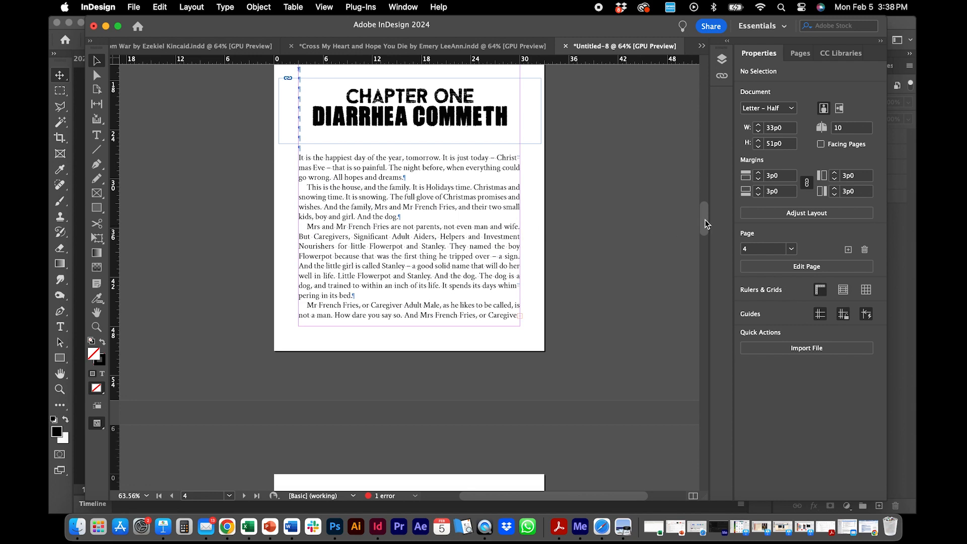
left_click_drag(706, 224, 709, 236)
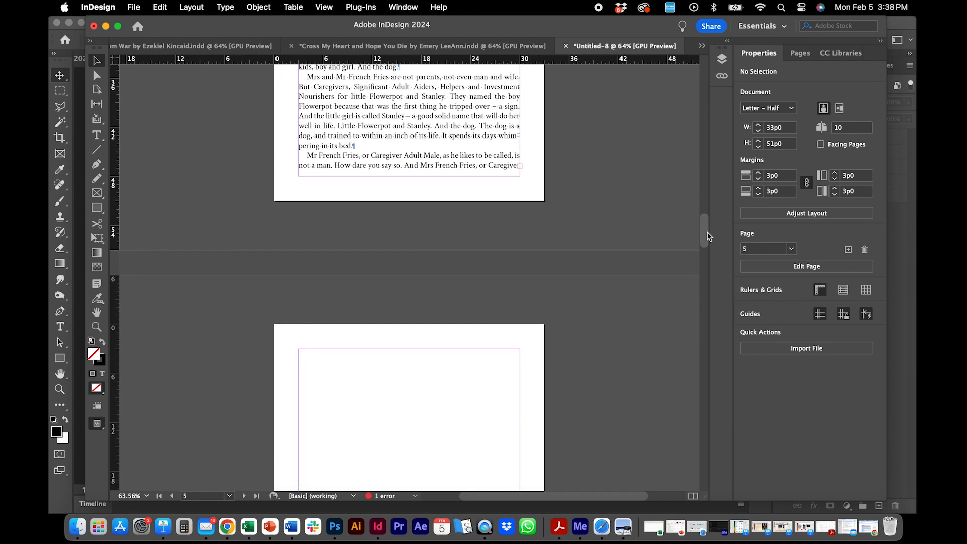
left_click(494, 164)
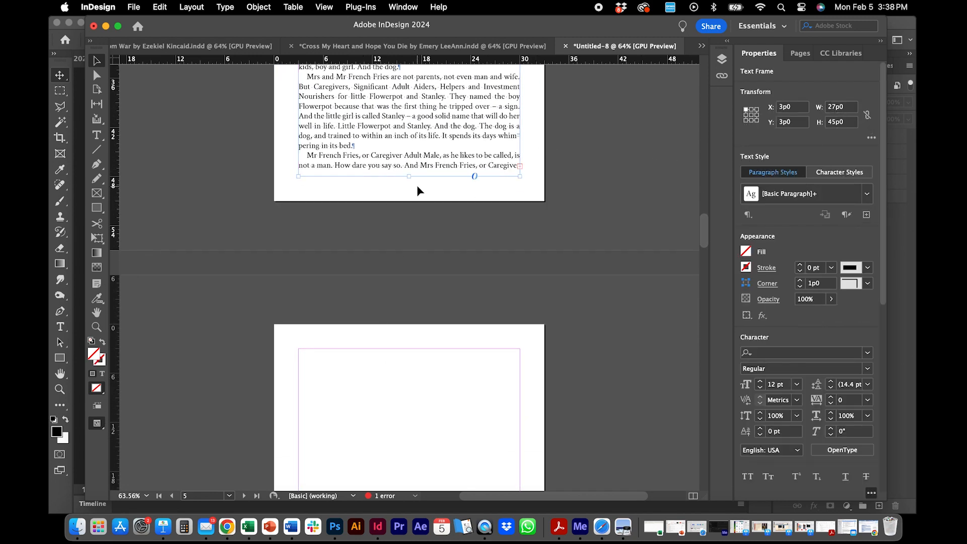
left_click(520, 166)
left_click(300, 350)
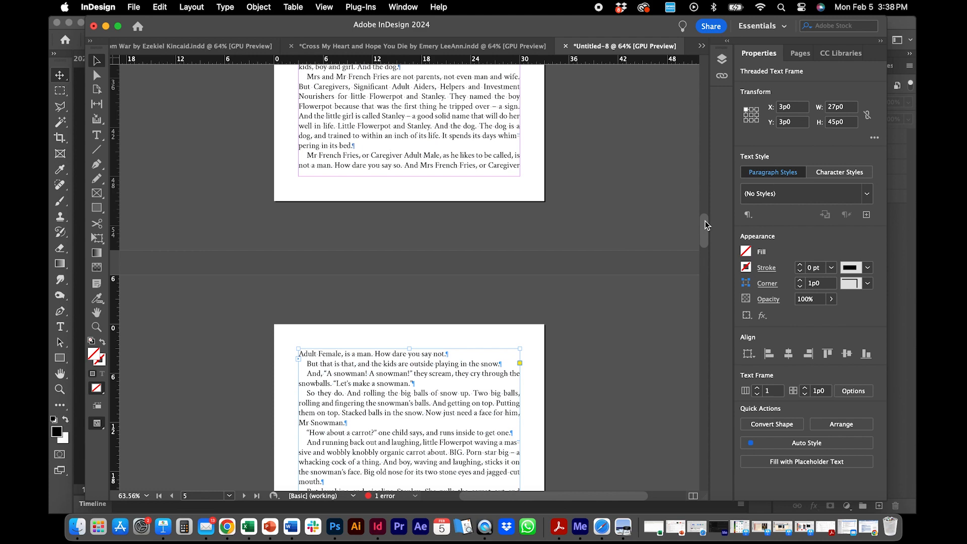
Thread the overset text from page 5 into a new frame at the top-left margin corner of page 6
left_click_drag(705, 227, 698, 272)
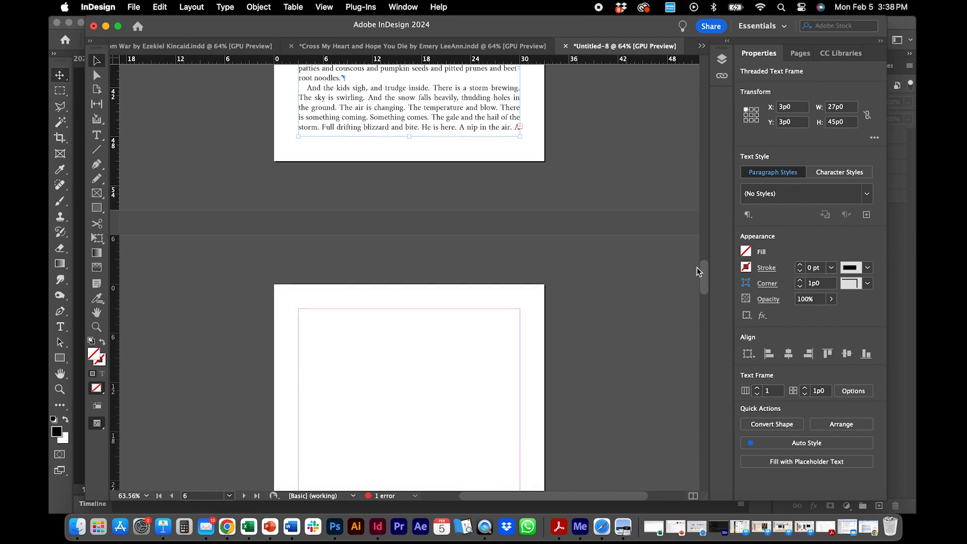
left_click(520, 127)
left_click(299, 309)
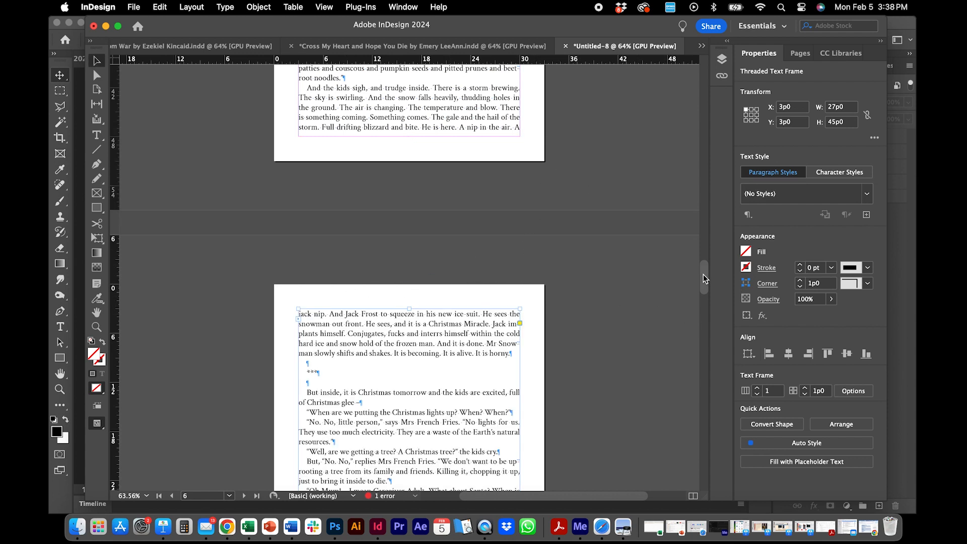
Replace the asterisk scene break near the top of page 6 with an extra empty paragraph
mouse_move(704, 278)
left_mouse_down()
mouse_move(705, 315)
mouse_move(704, 296)
left_mouse_up()
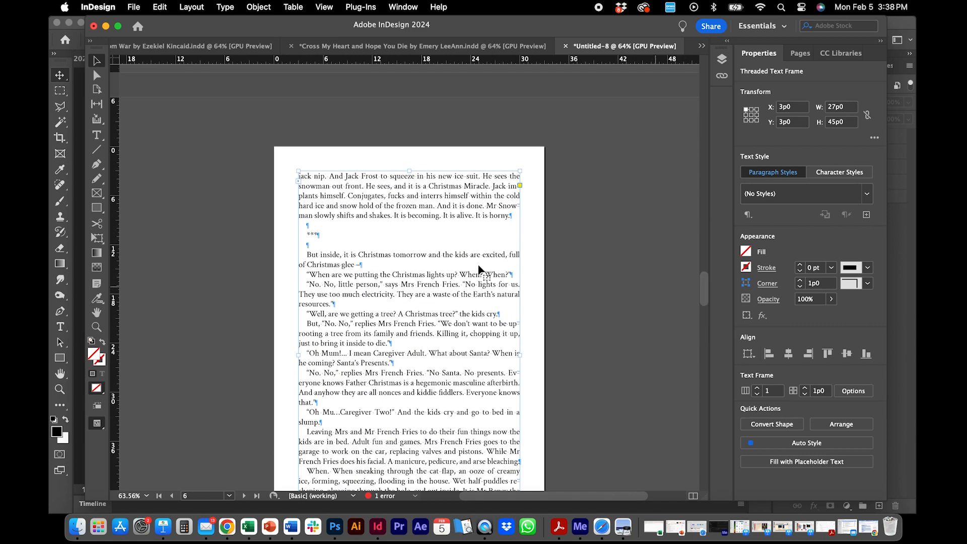
double_click(319, 237)
key("BackSpace")
key("BackSpace")
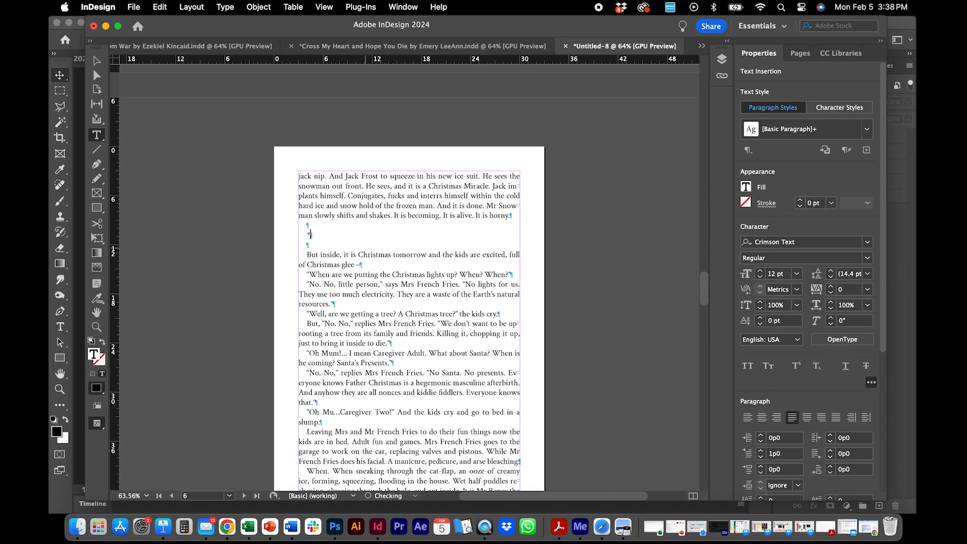
key("Return")
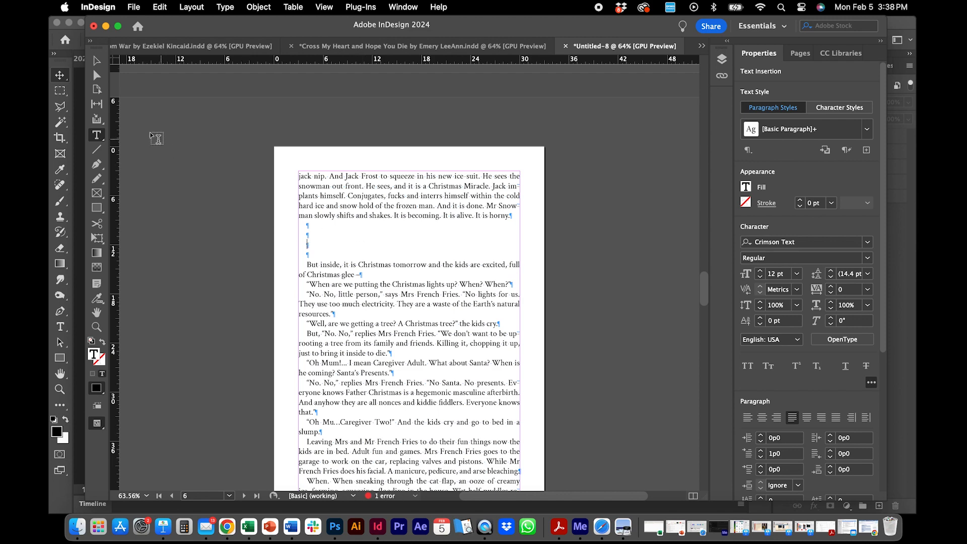
left_click(99, 60)
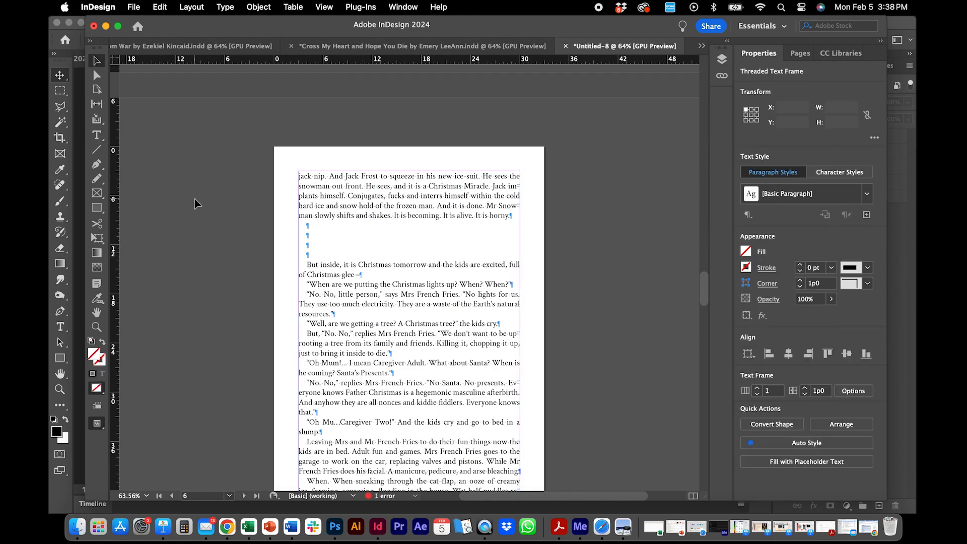
left_click(291, 179)
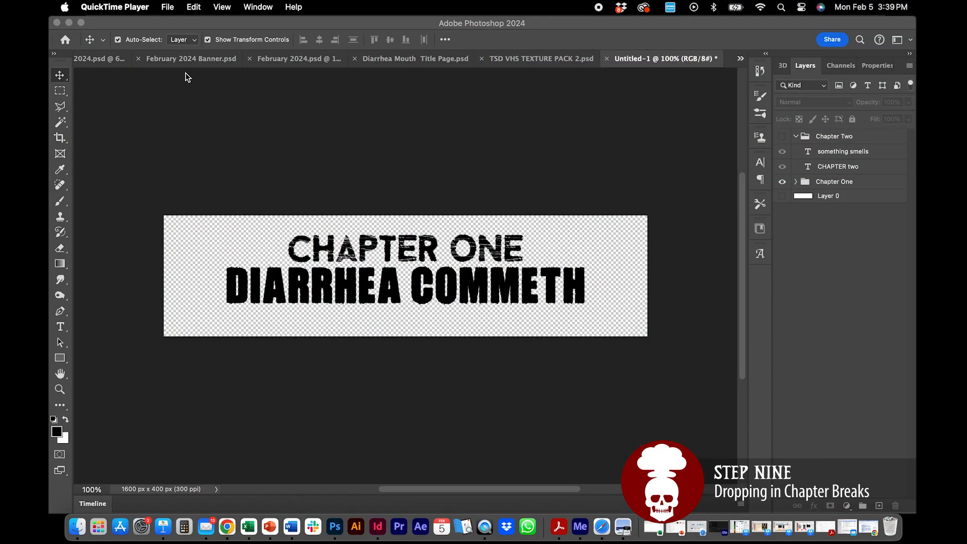
Switch to Photoshop and create a new 1000 × 1000 pixel document at 300 pixels/inch
left_click(158, 31)
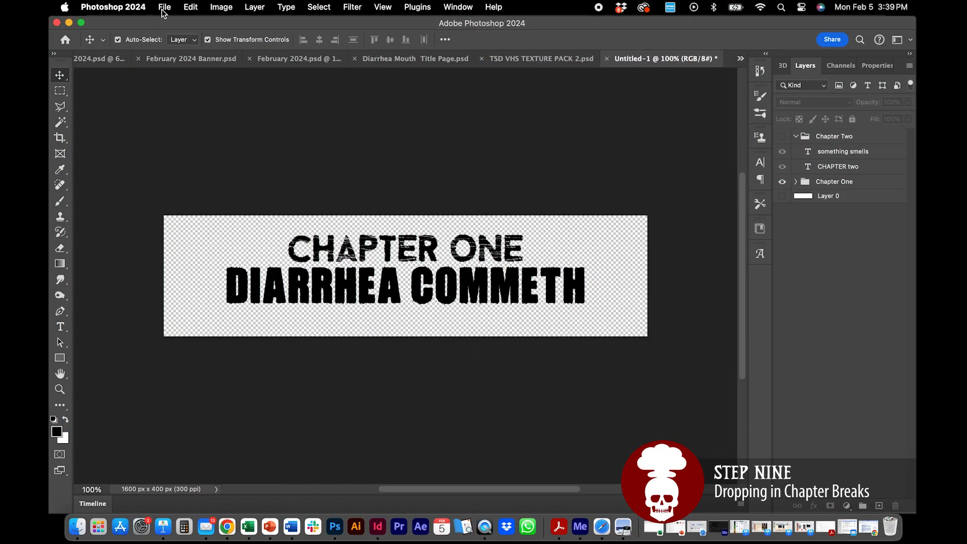
left_click(165, 7)
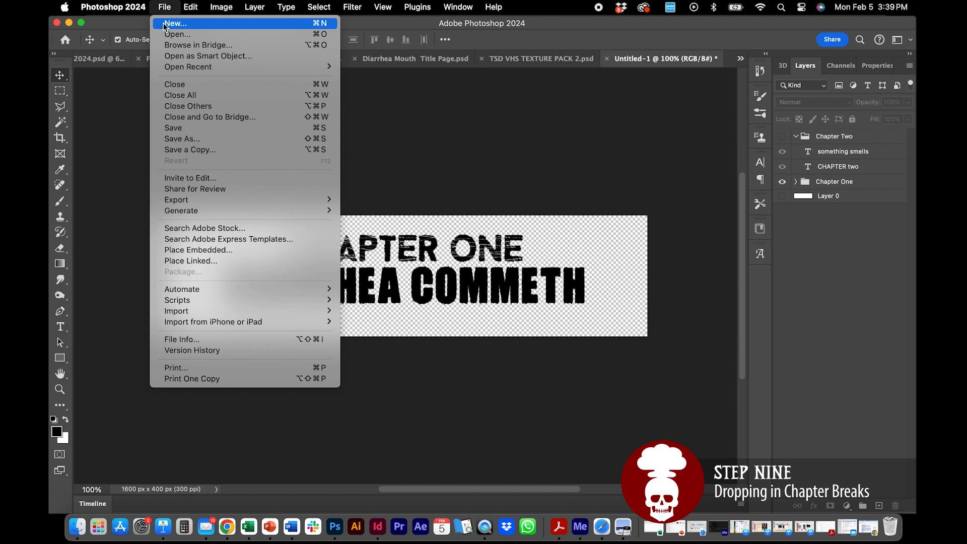
left_click(163, 24)
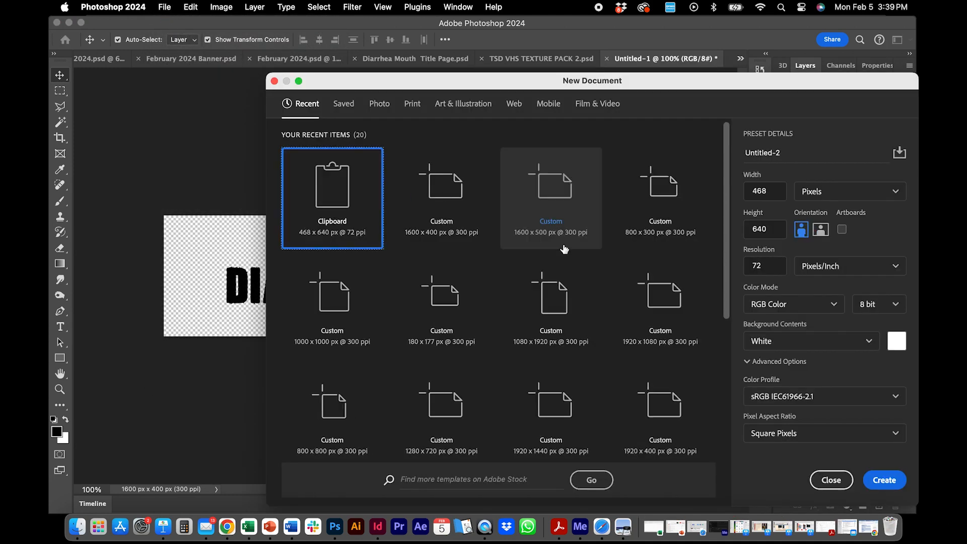
double_click(768, 192)
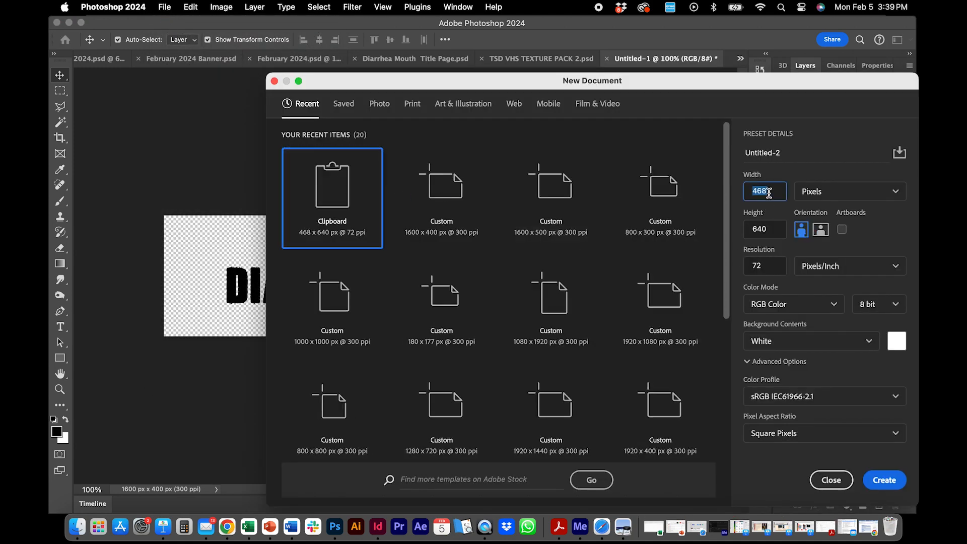
type("1000")
key("Tab")
type("100")
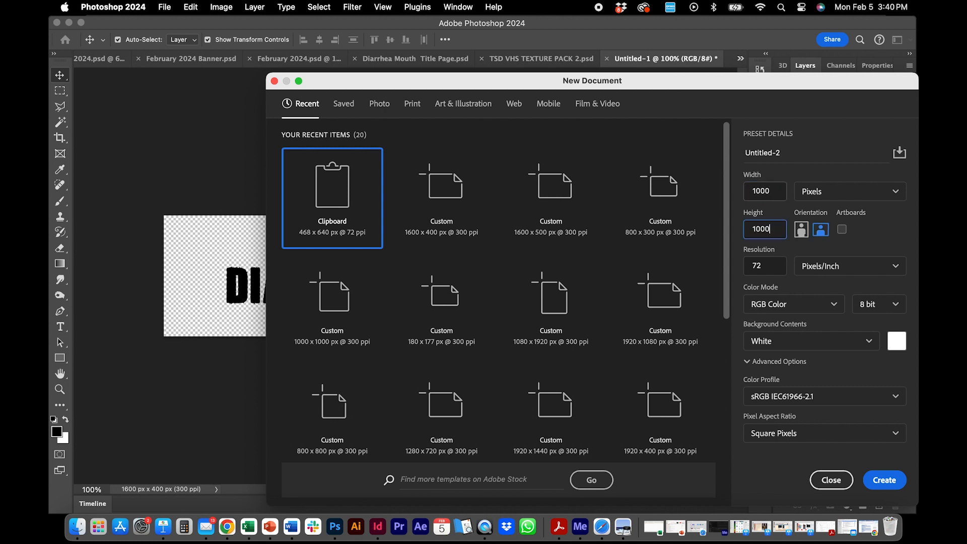
key("Tab")
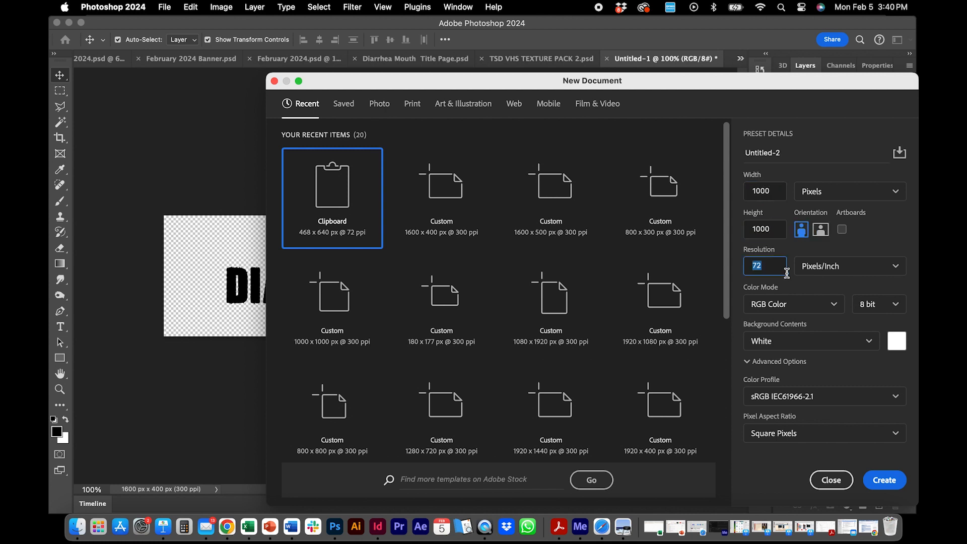
type("300")
left_click(884, 482)
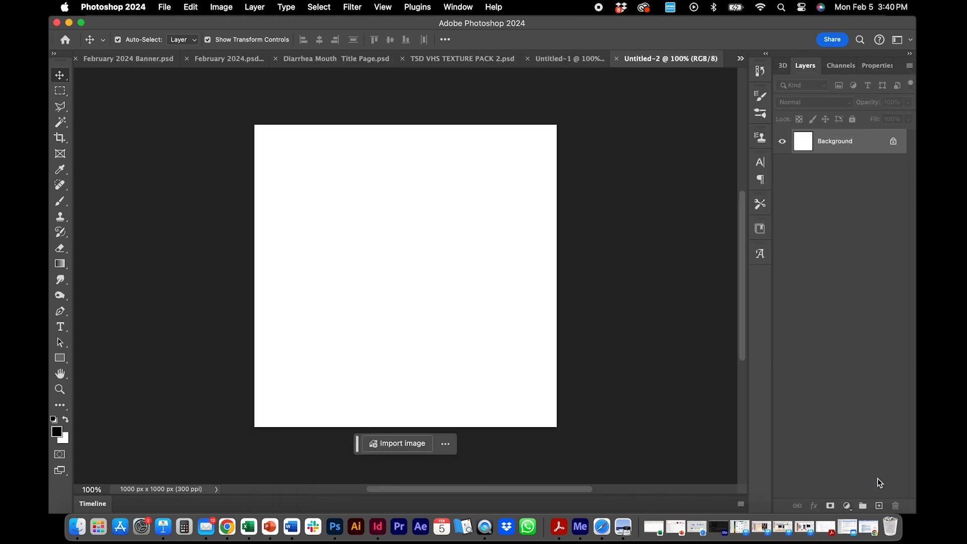
Convert the locked Background into a regular layer named Layer 0 and hide it
double_click(806, 143)
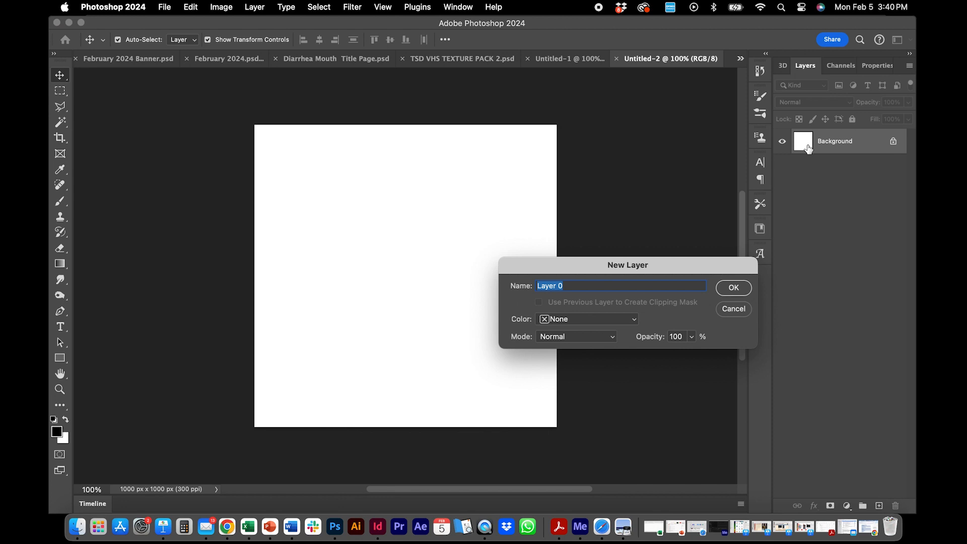
left_click(726, 286)
left_click(783, 141)
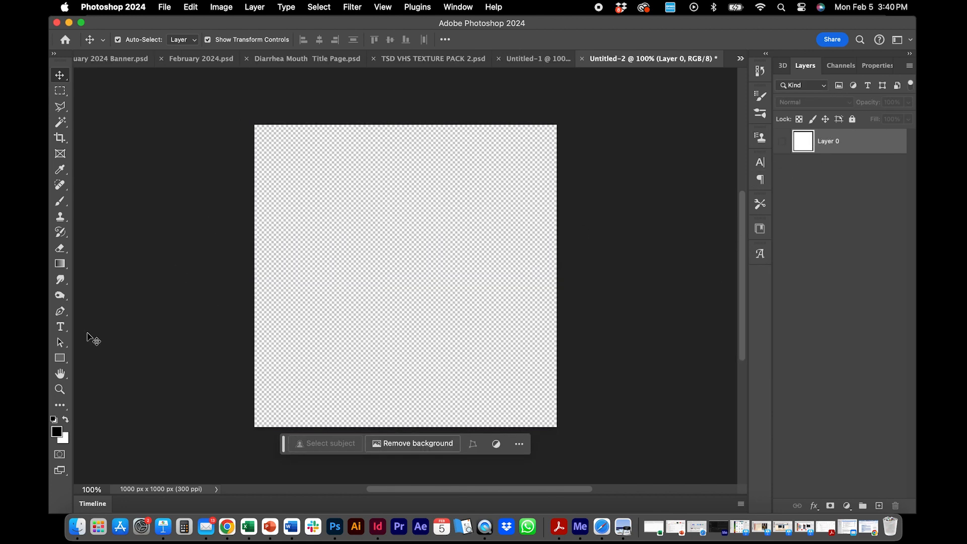
Add a text layer with the letter "A" on the canvas and set its font to SKULL FONT Regular
left_click(60, 327)
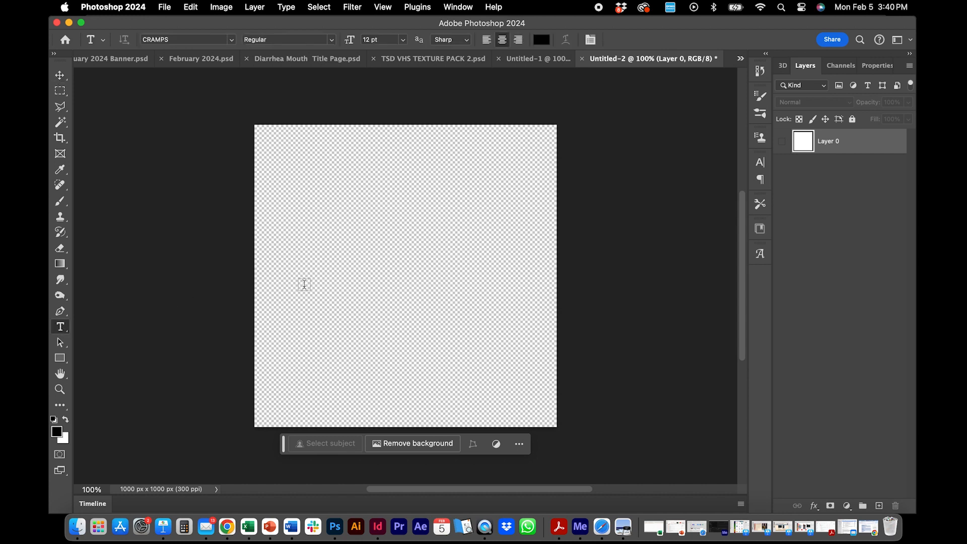
left_click(303, 282)
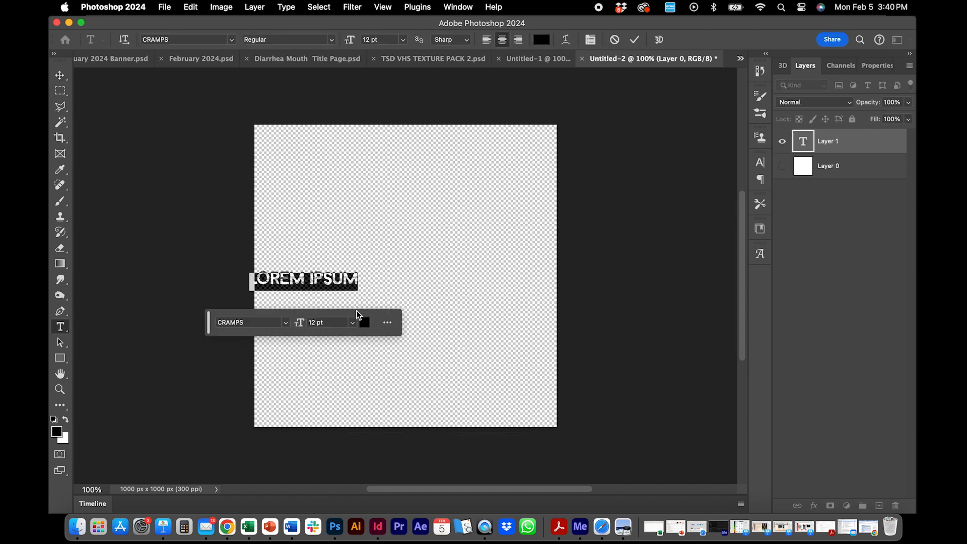
type("A")
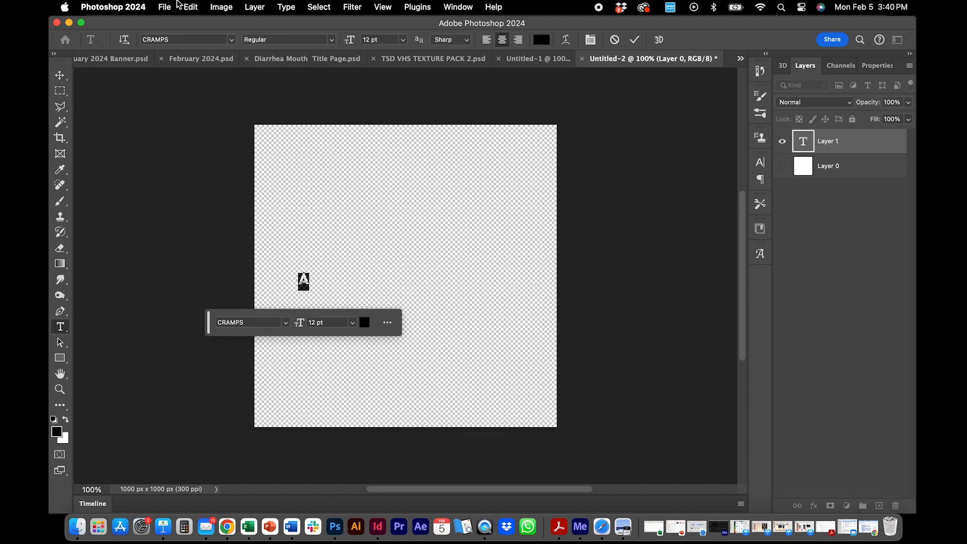
left_click(231, 41)
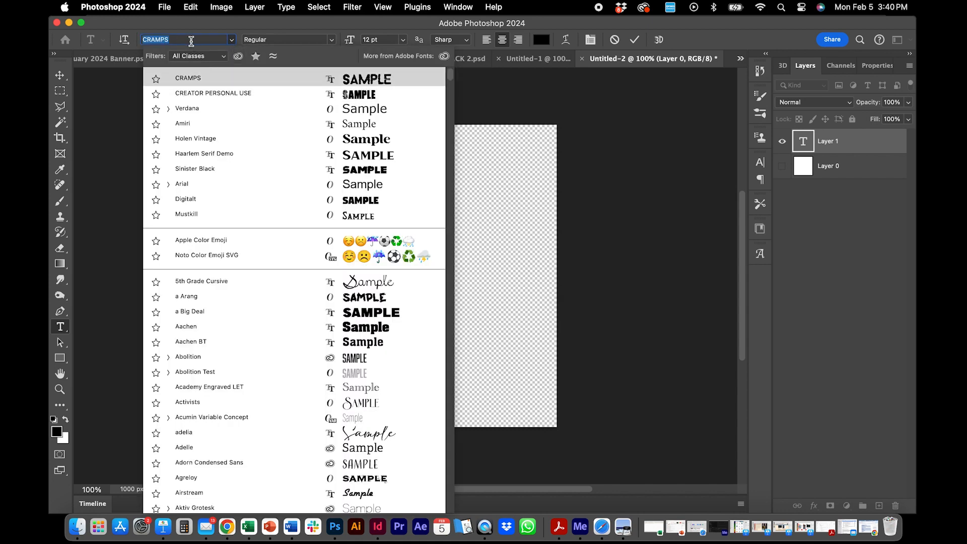
type("skull")
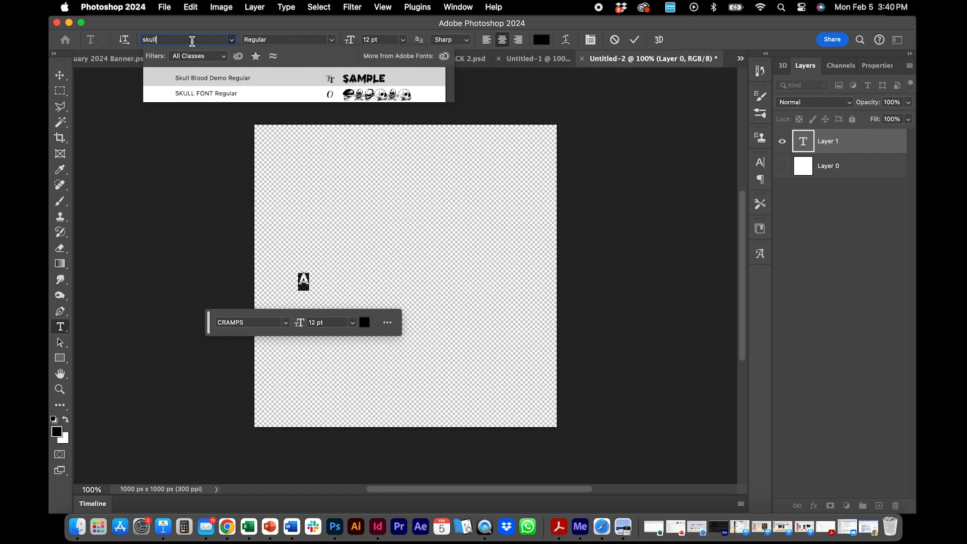
left_click(195, 94)
left_click(59, 75)
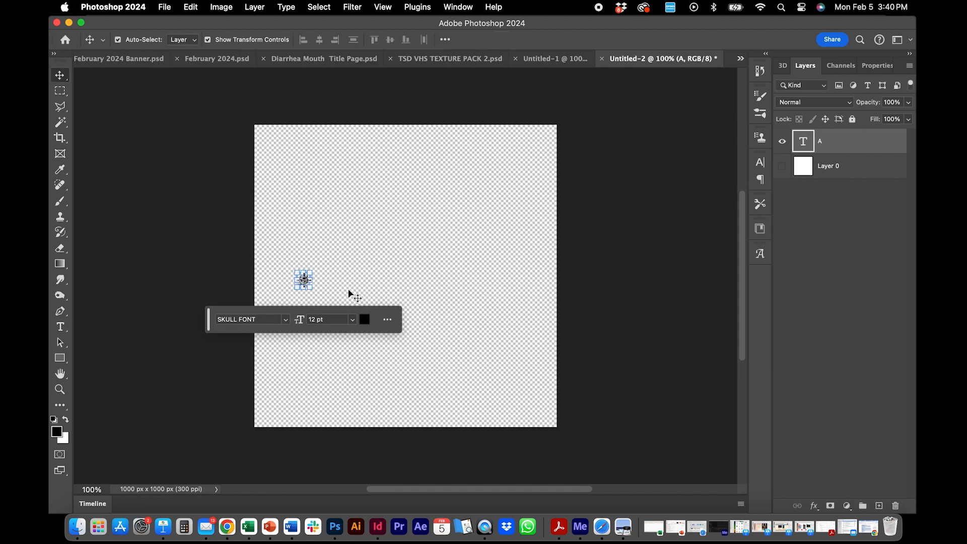
Scale the skull glyph up to about 1321% and center it horizontally on the canvas
left_click_drag(310, 288, 475, 371)
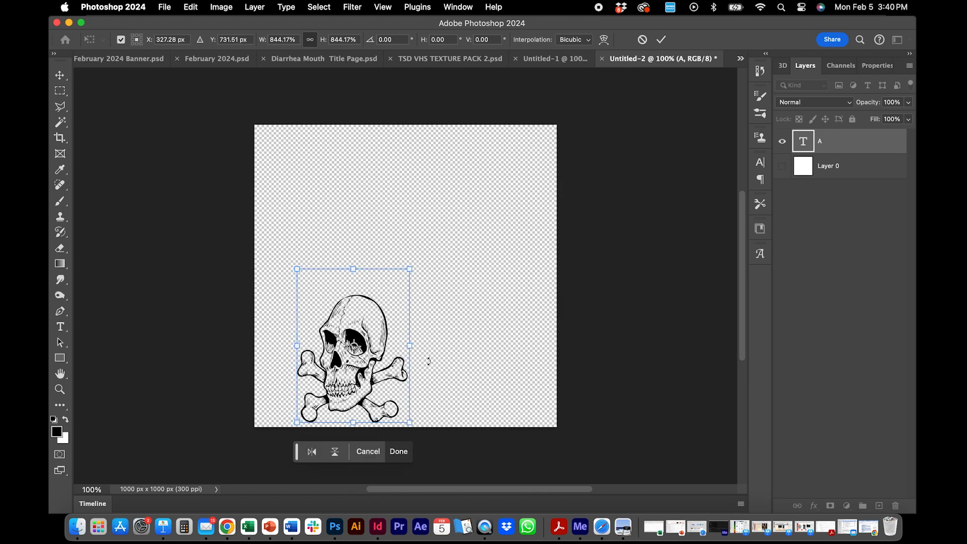
left_click_drag(386, 308, 382, 183)
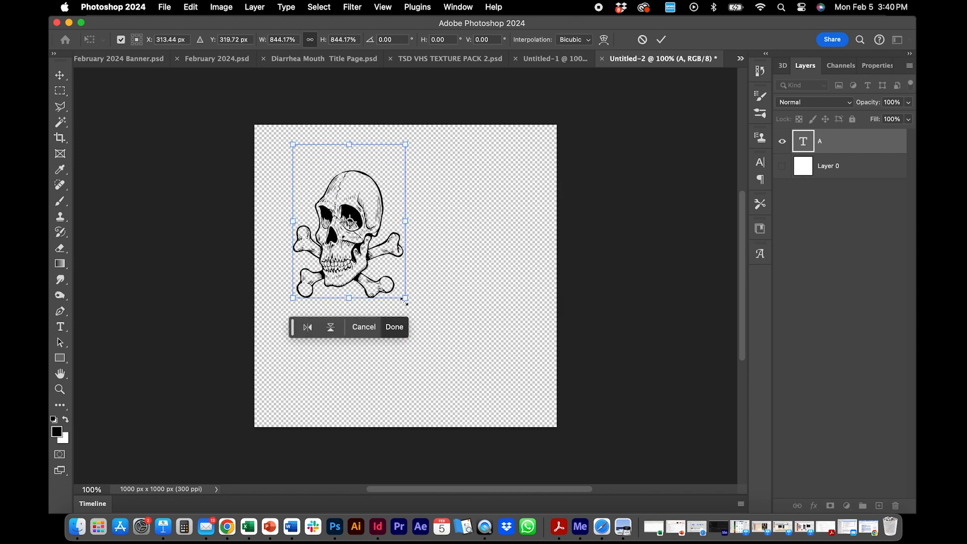
left_click_drag(405, 301, 516, 360)
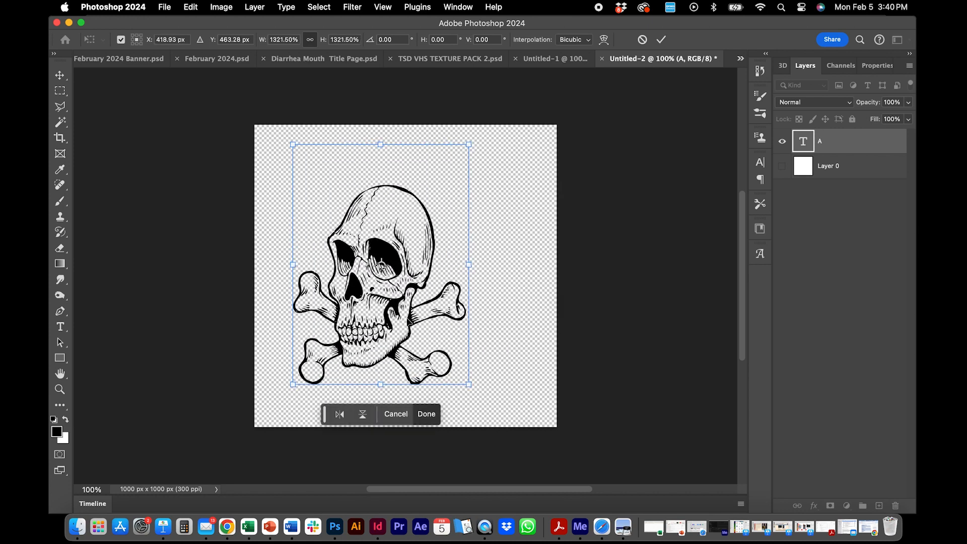
left_click_drag(409, 321, 431, 315)
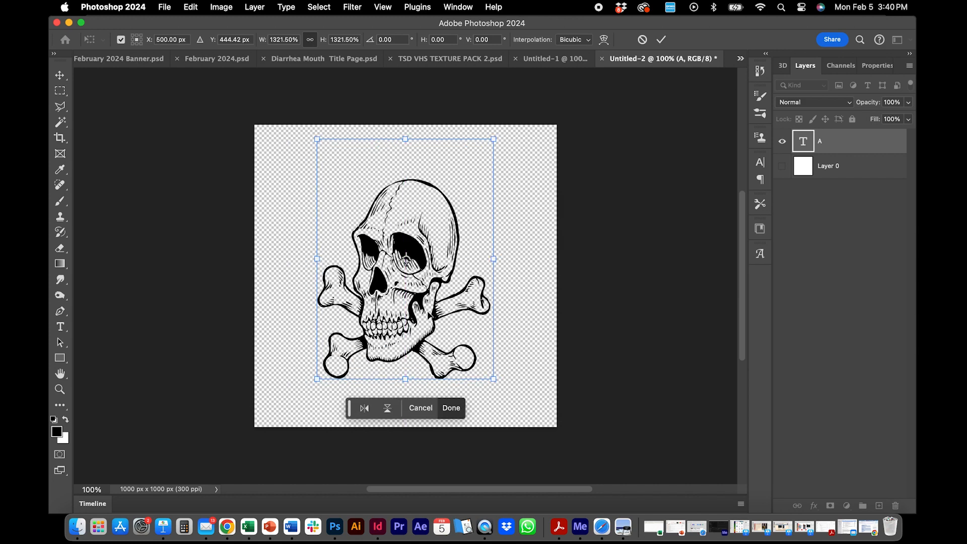
key("Return")
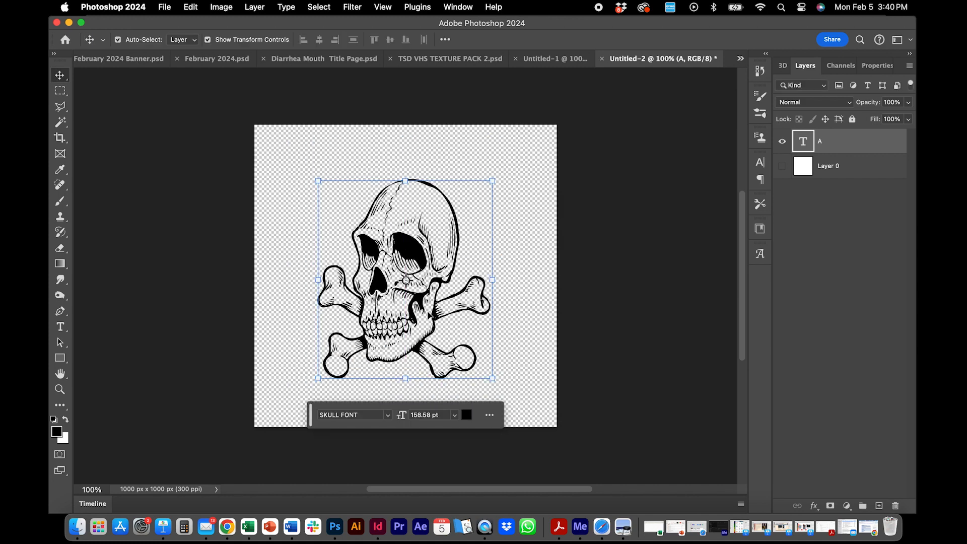
Try other letters of the skull font in place of "A" and settle on "g", the front-facing skull without a lower jaw
double_click(401, 320)
key("BackSpace")
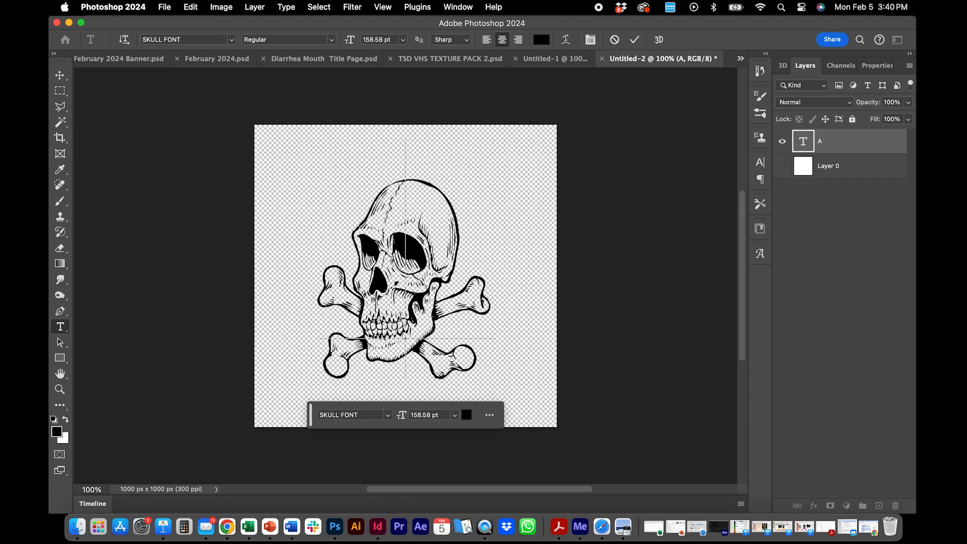
type("B")
key("BackSpace")
type("C")
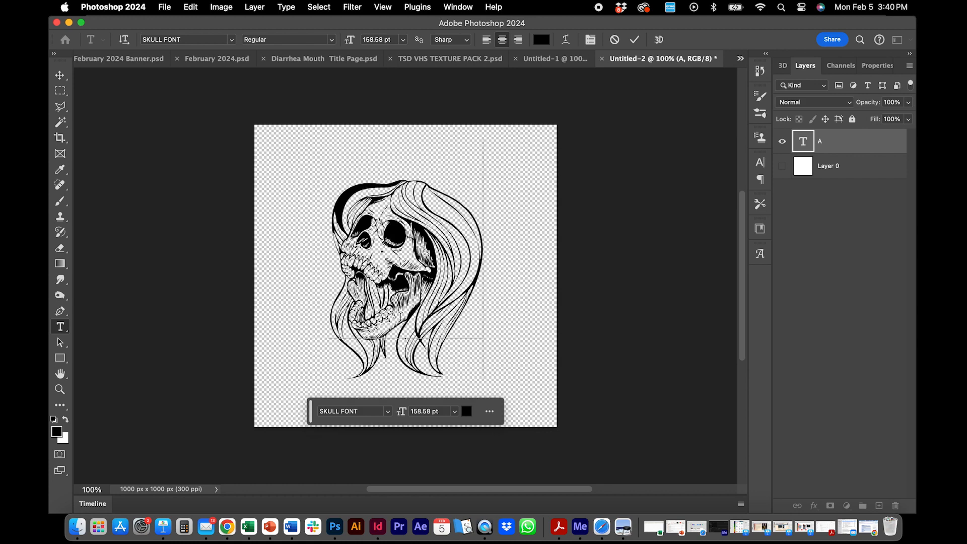
key("BackSpace")
type("DD")
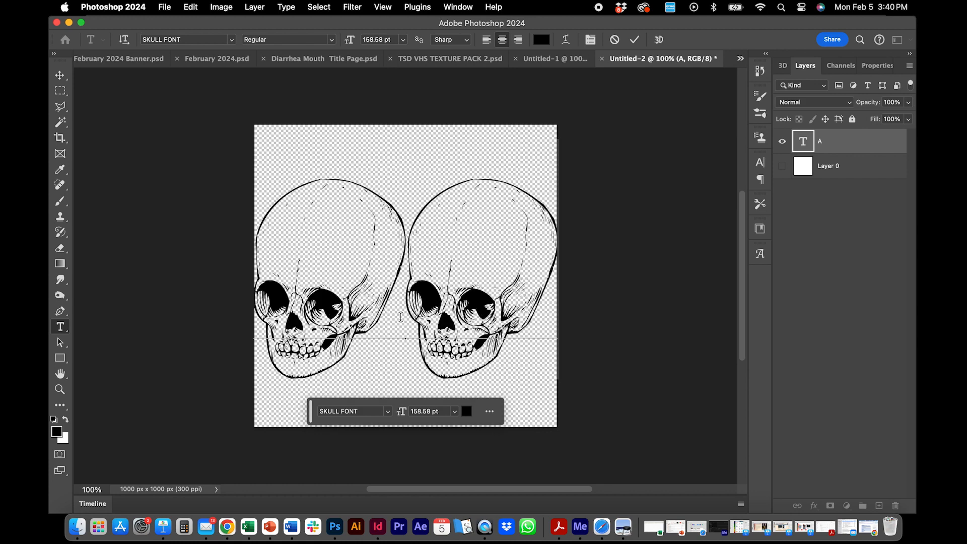
key("BackSpace")
key("BackSpace")
type("E")
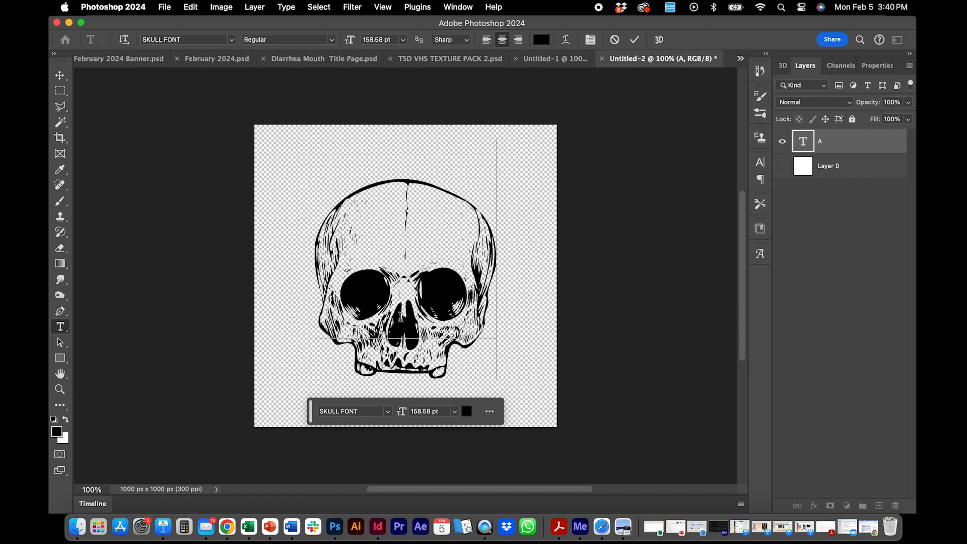
key("BackSpace")
type("B")
key("BackSpace")
type("A")
key("BackSpace")
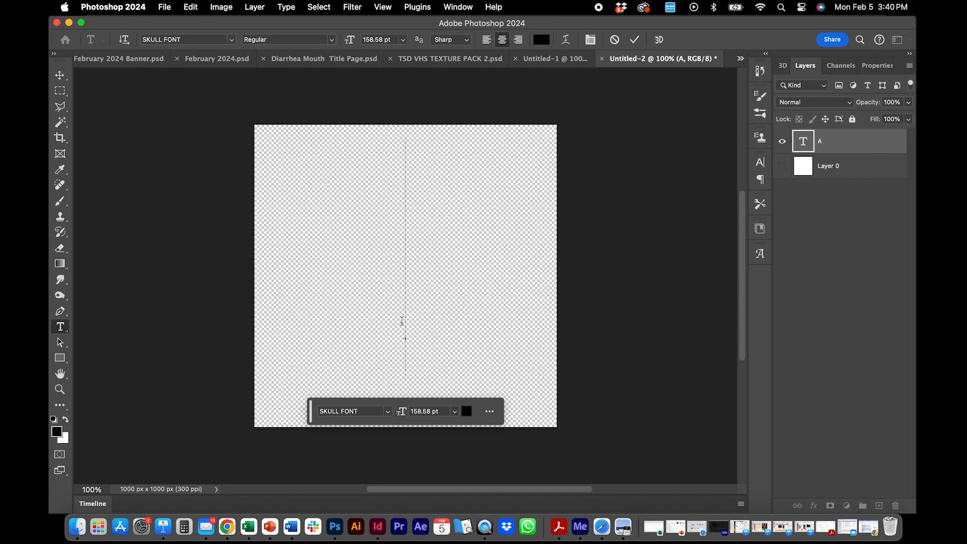
type("C")
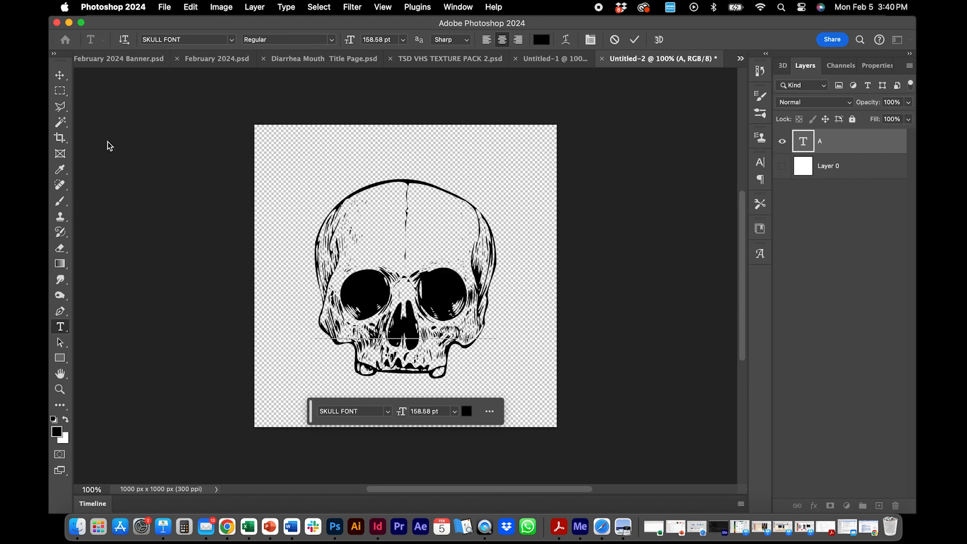
left_click(60, 74)
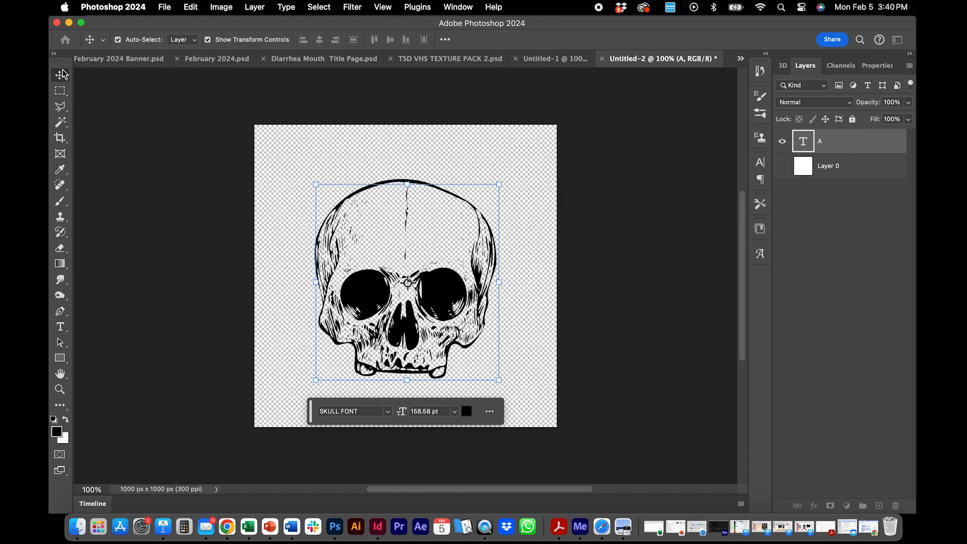
Move the skull slightly up, centered horizontally on the canvas, and show the white Layer 0 behind it
left_click(184, 201)
left_click_drag(435, 299, 431, 288)
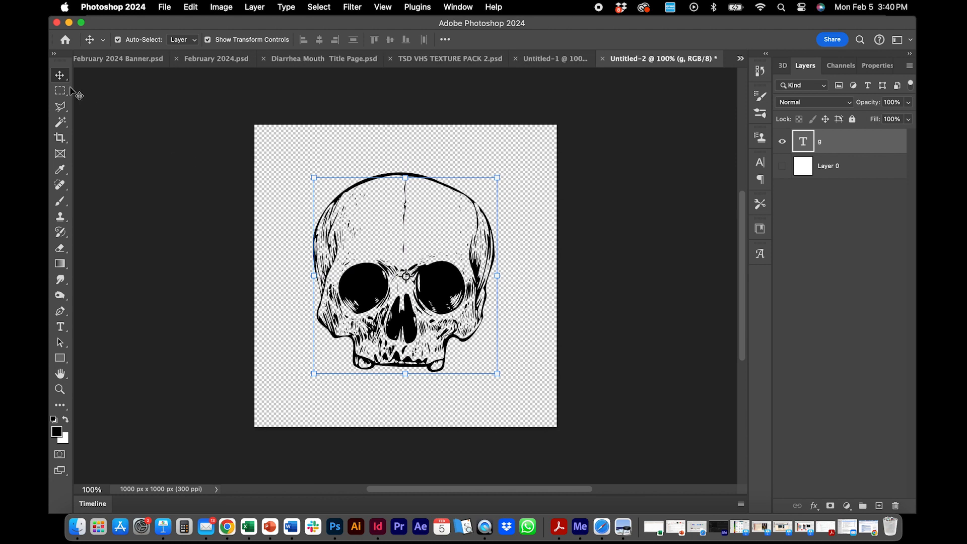
left_click(98, 98)
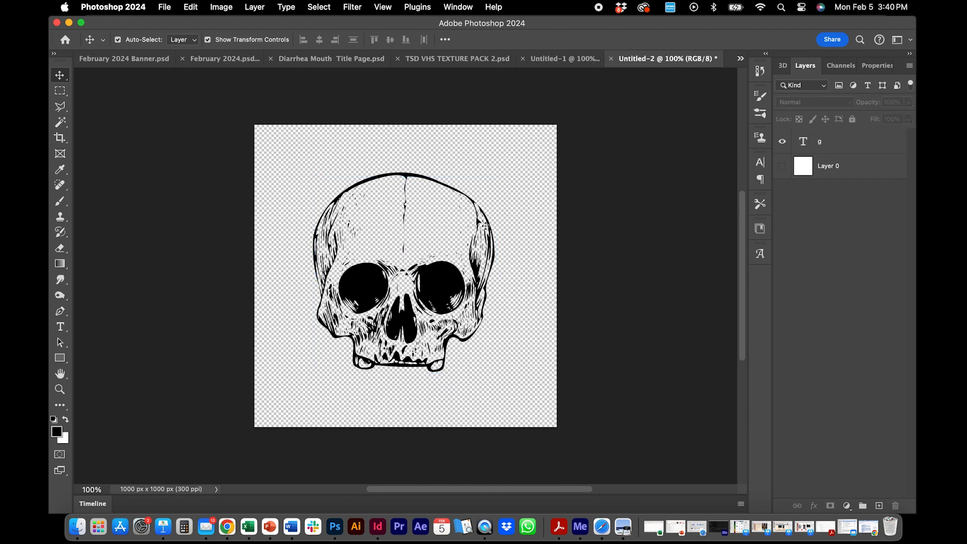
left_click(782, 166)
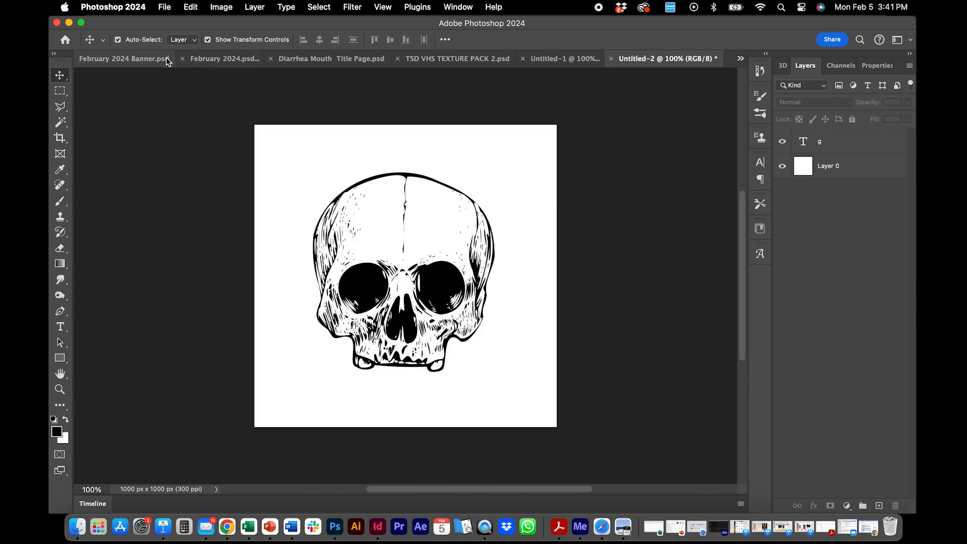
Hide the white Layer 0 and save the skull document to the Assets folder on the computer as Icon.psd
left_click(782, 168)
left_click(162, 7)
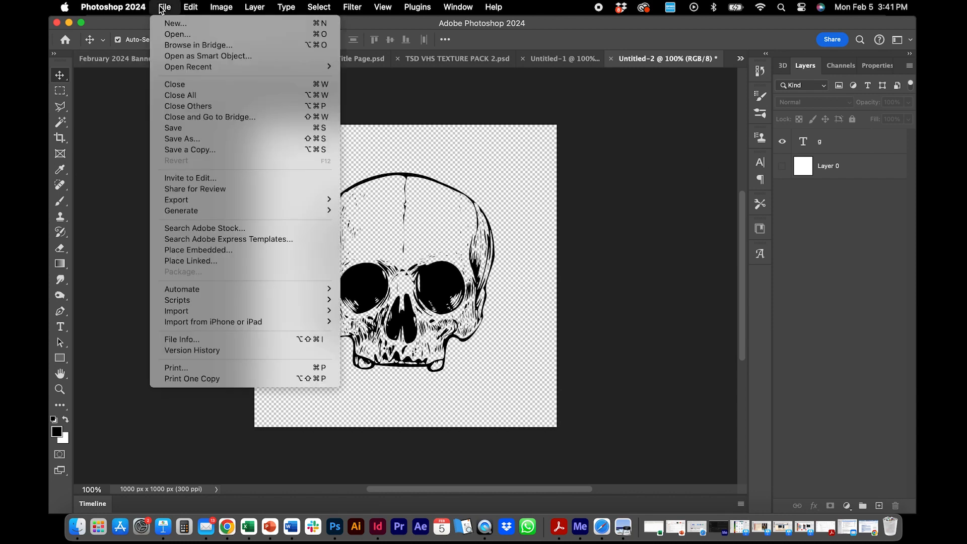
left_click(179, 149)
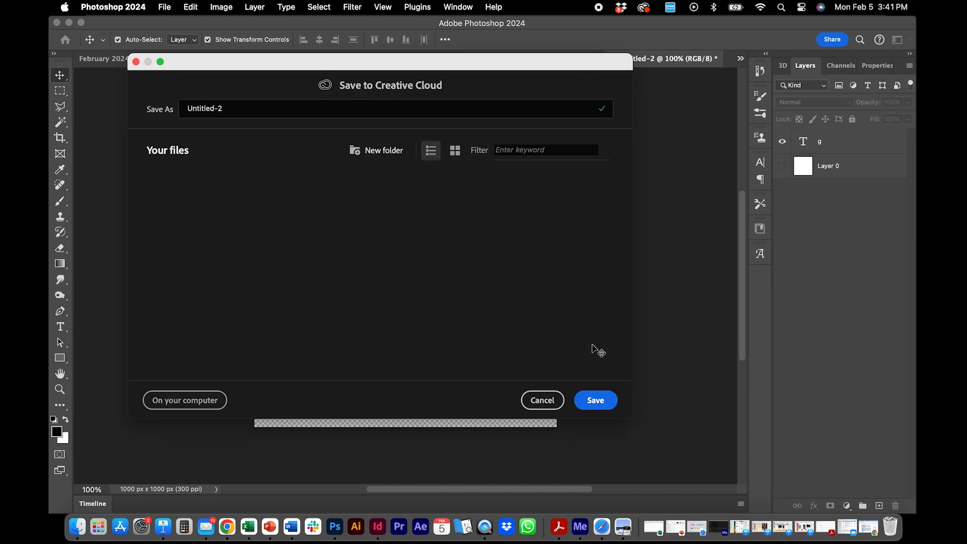
left_click(164, 406)
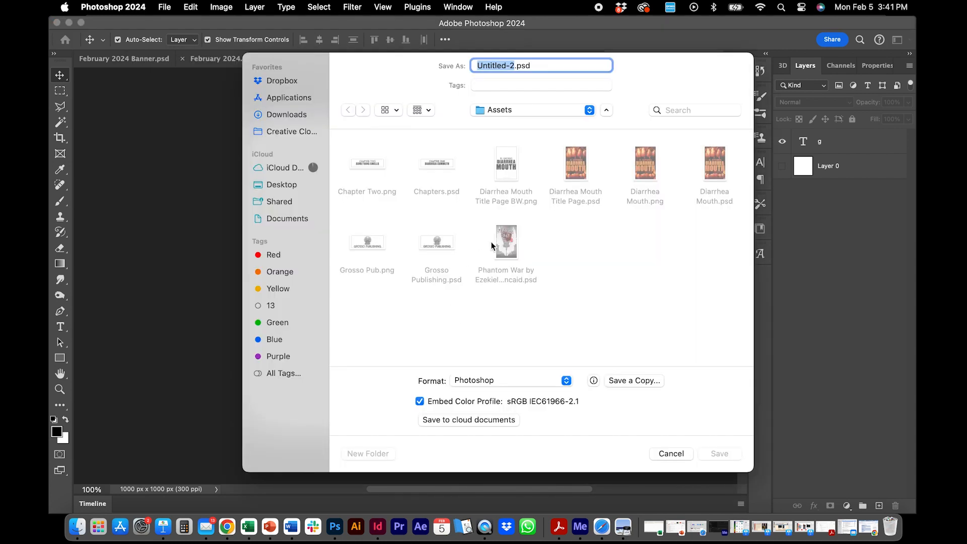
type("Icon")
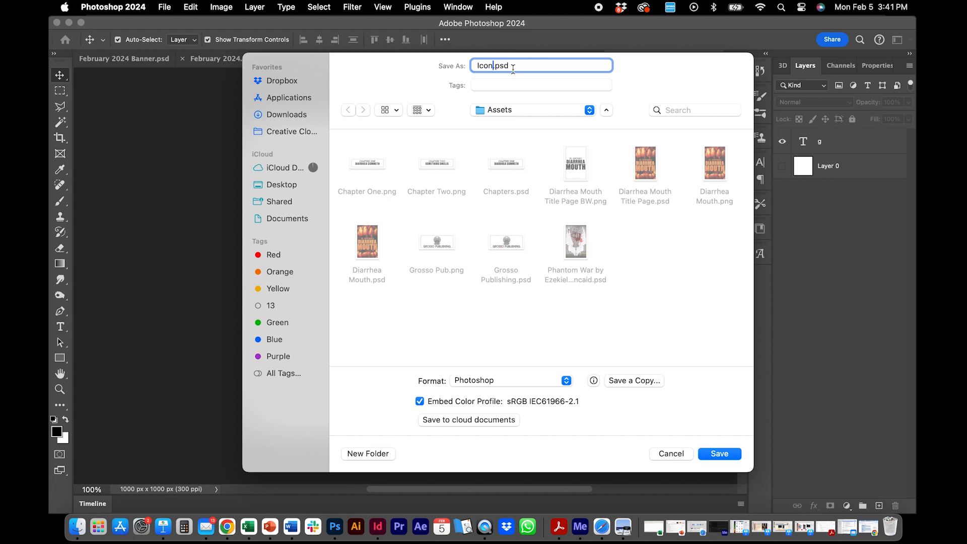
left_click(705, 451)
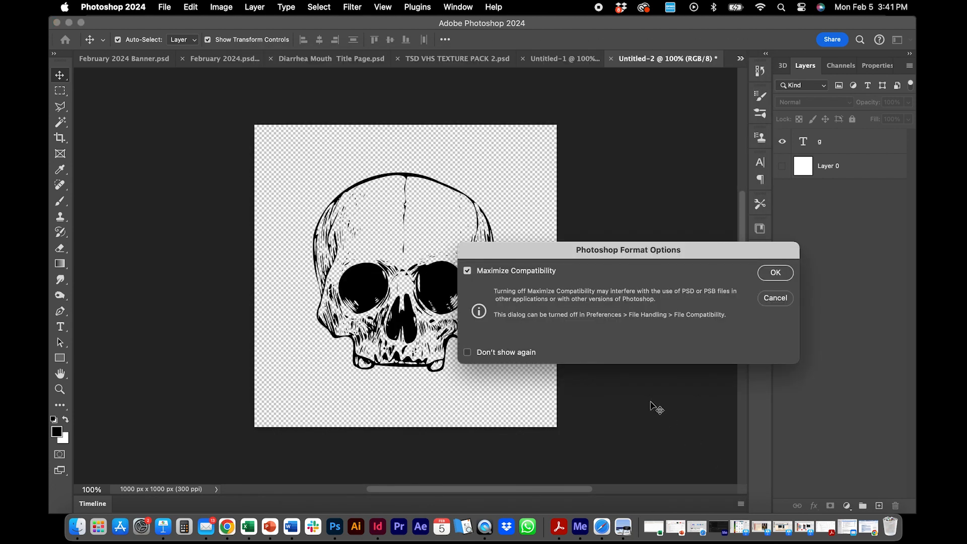
left_click(769, 274)
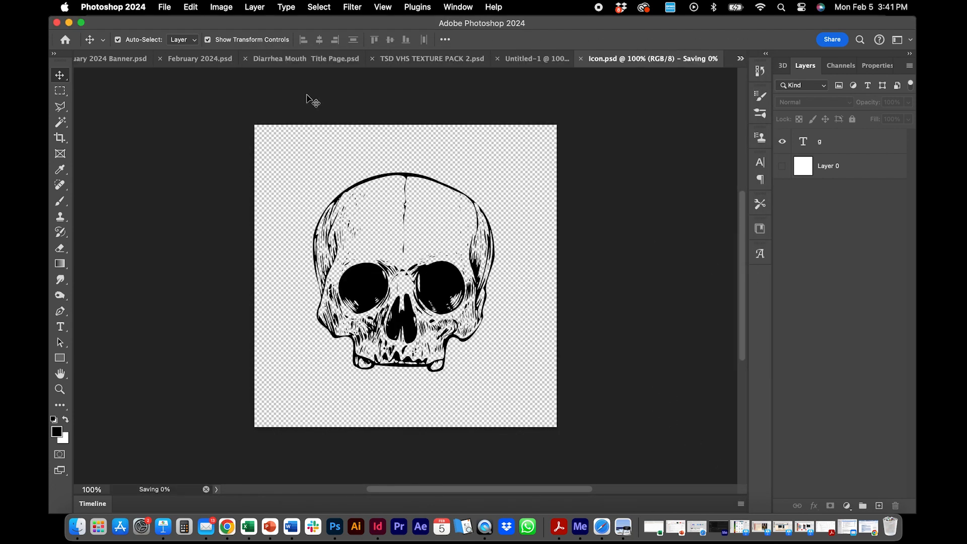
Save a copy of the transparent skull to the Assets folder in PNG format under the name Chapter Break
left_click(165, 8)
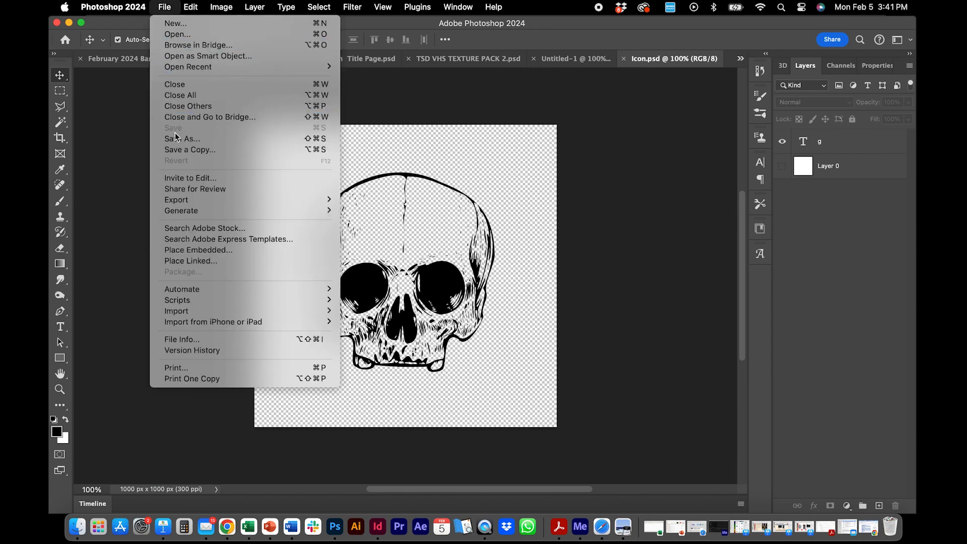
left_click(178, 151)
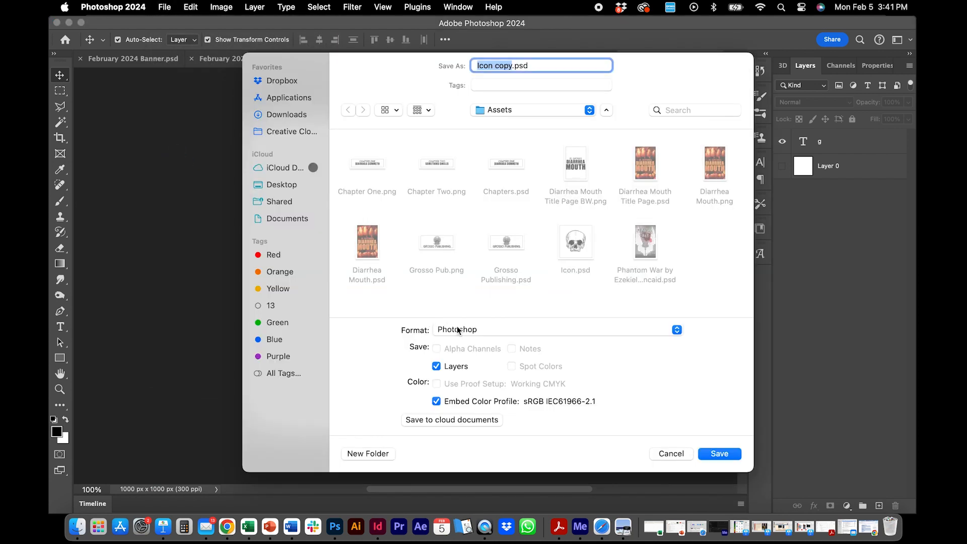
left_click(458, 330)
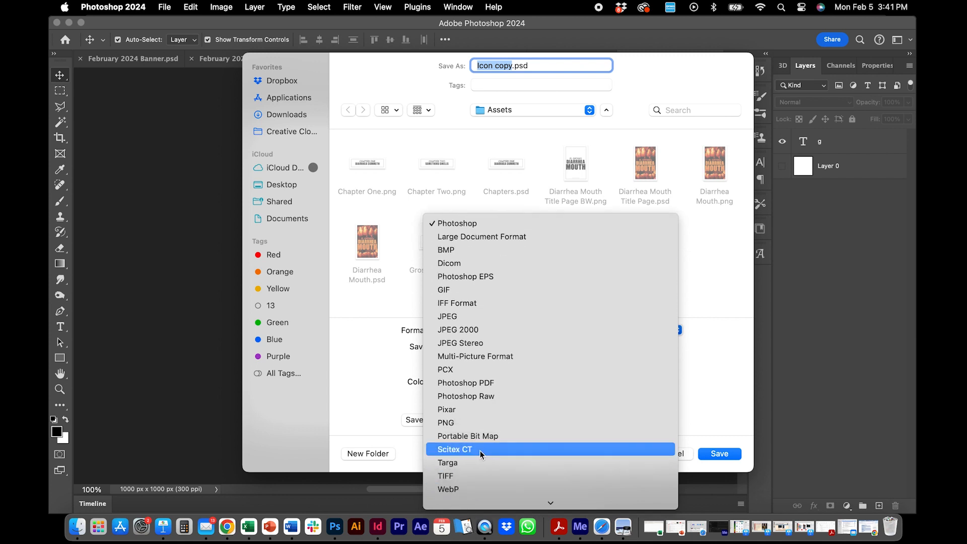
left_click(479, 423)
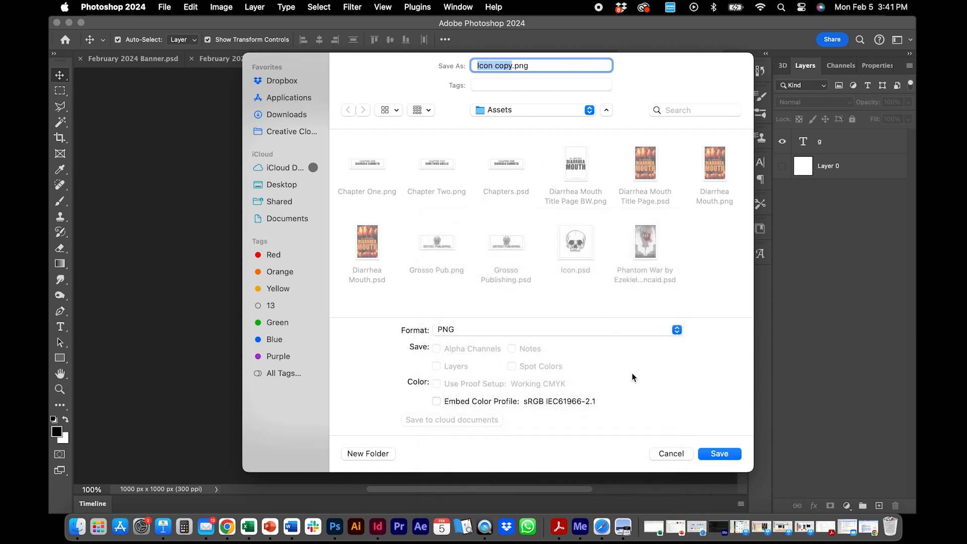
type("Chapter Break")
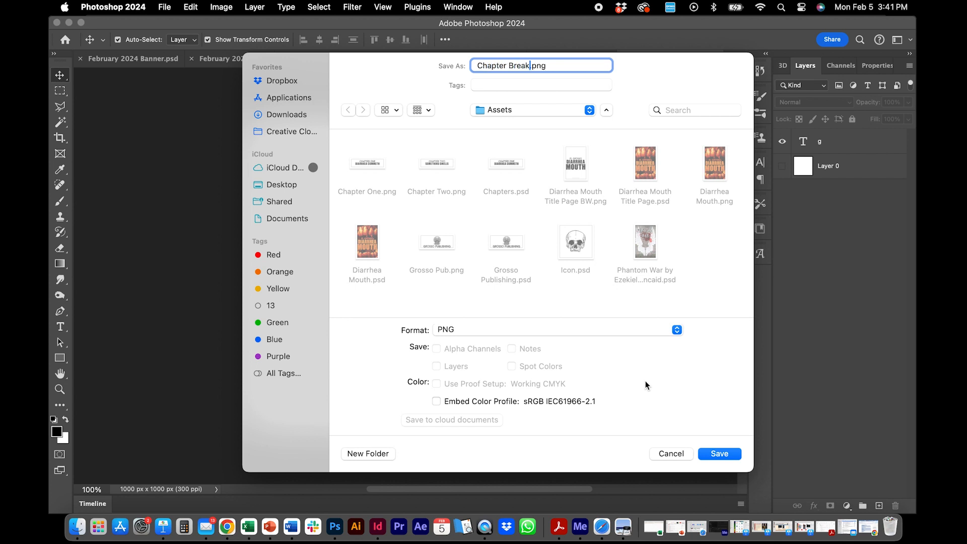
key("Return")
key("Return")
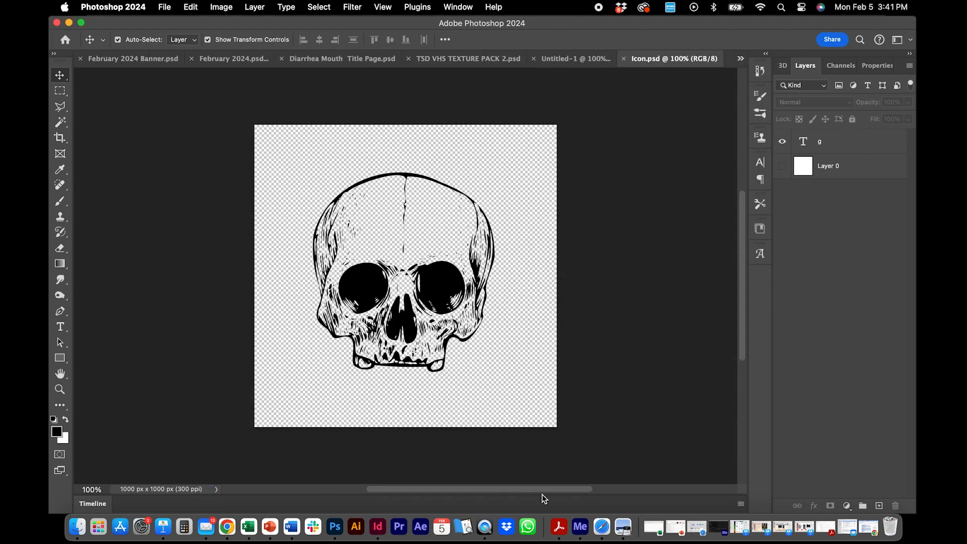
Switch to InDesign and place Chapter Break.png from the Assets folder beside the text on page 6
left_click(378, 528)
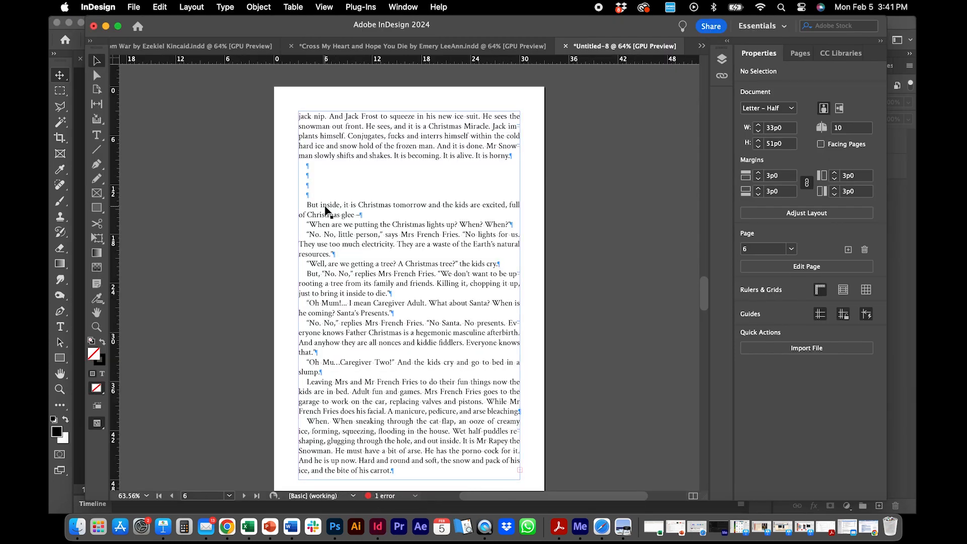
left_click(325, 211)
double_click(316, 186)
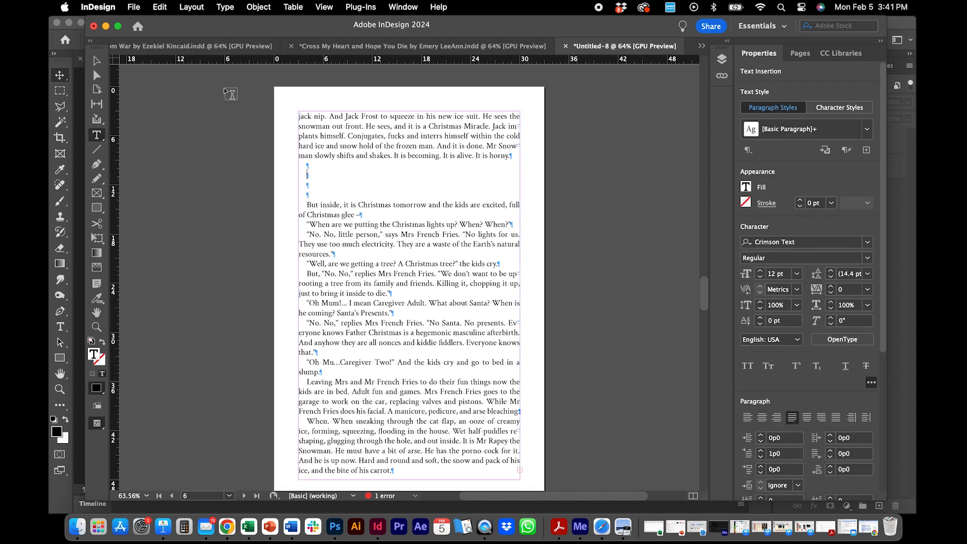
left_click(228, 160)
key("v")
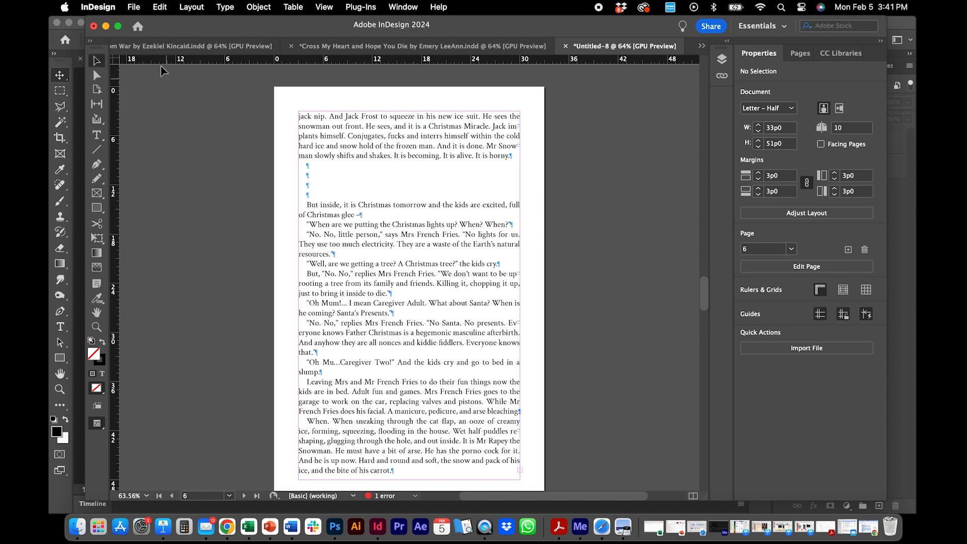
left_click(135, 8)
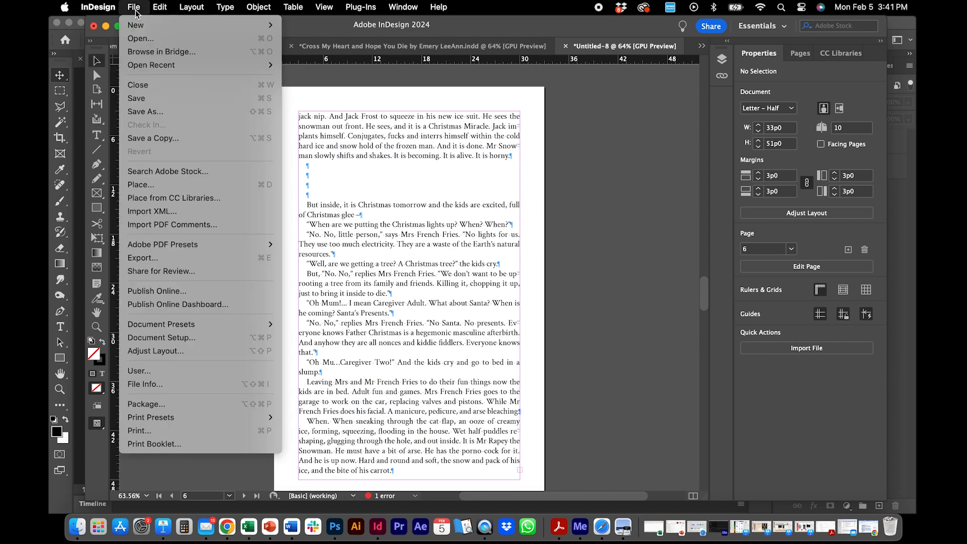
left_click(152, 185)
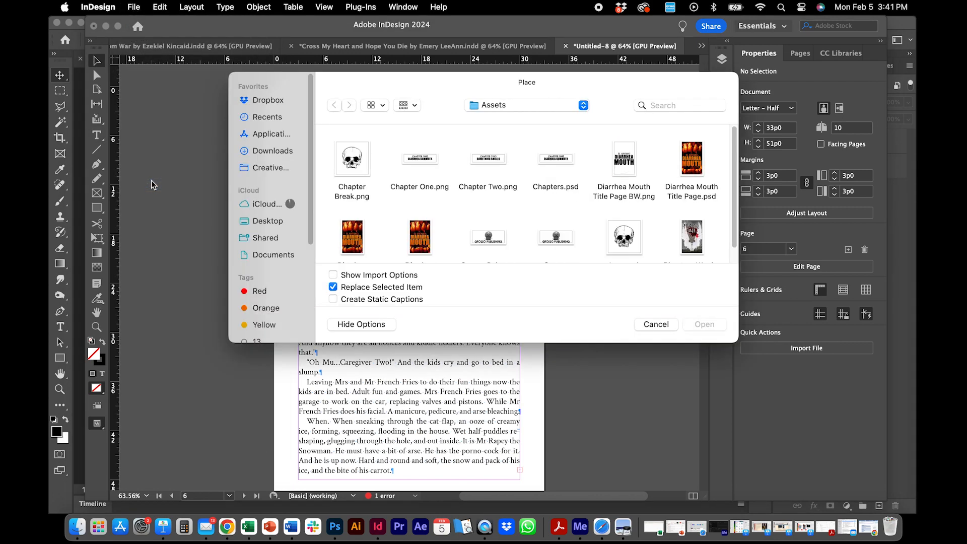
double_click(352, 157)
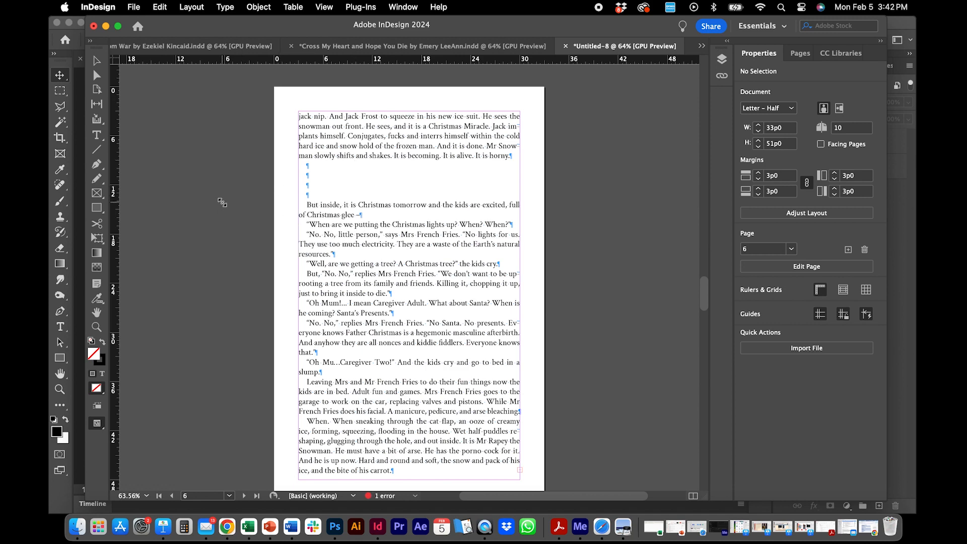
left_click(221, 202)
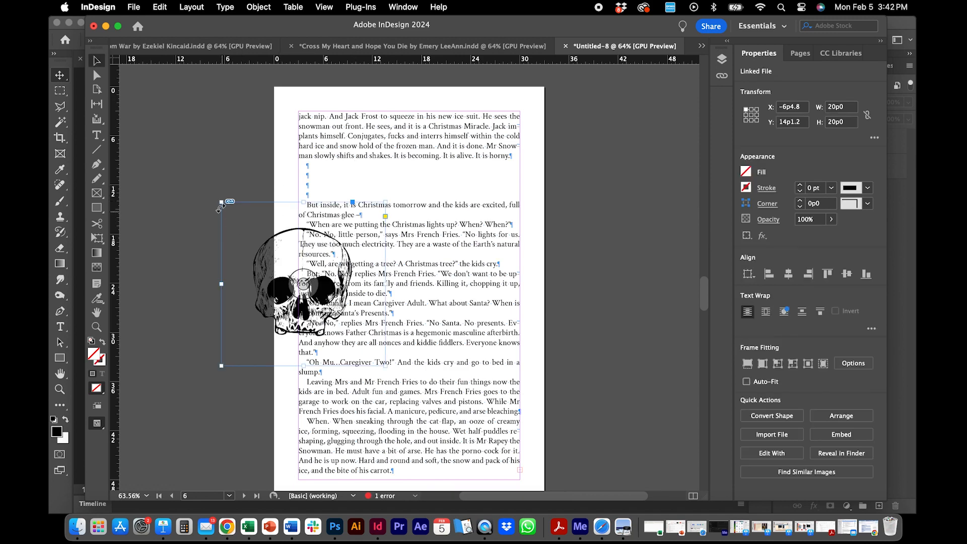
Scale the skull image down to about 3p1.2 square and anchor it, horizontally centered, in the blank lines above "But inside, it is Christmas"
left_click_drag(222, 202, 346, 327)
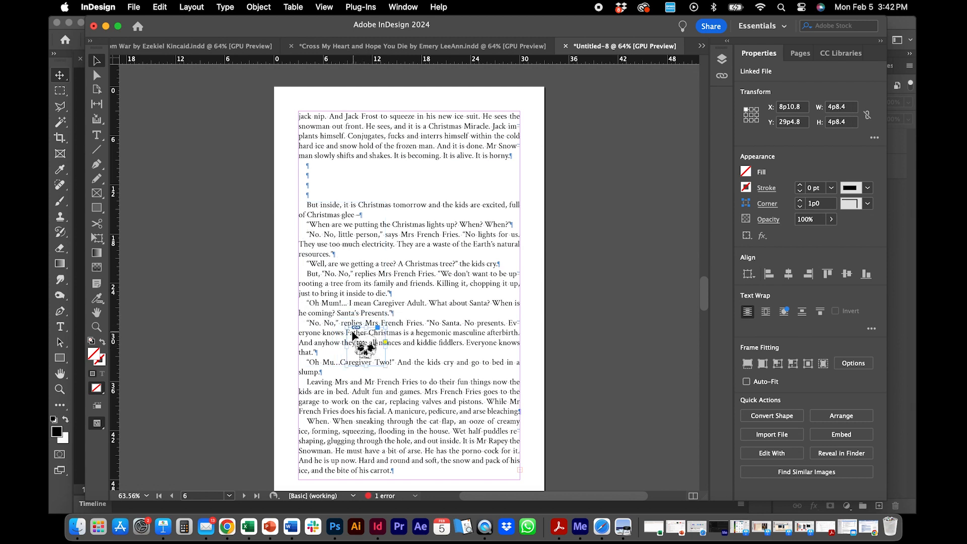
left_click_drag(356, 329, 411, 186)
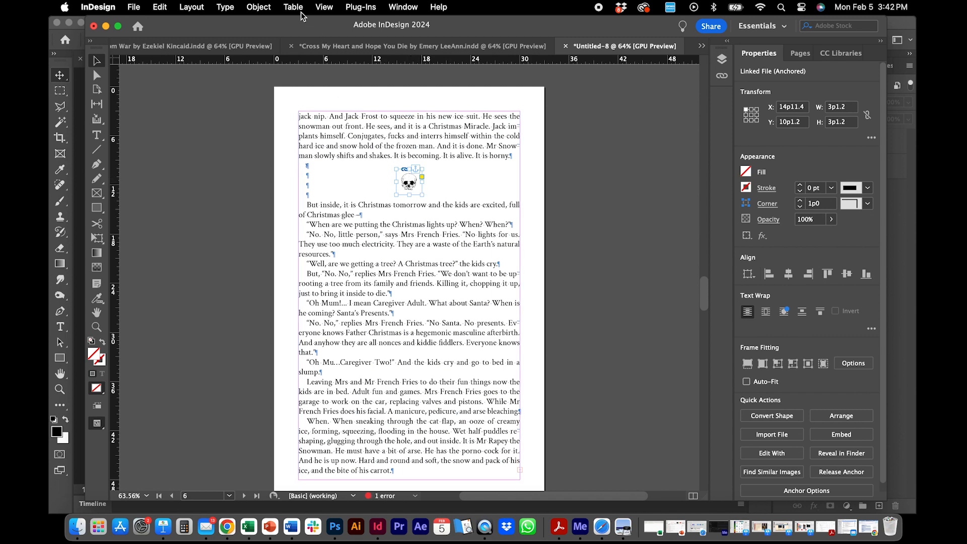
In the skull's EPUB and HTML export options, set epub:type to subchapter and rasterize its content as PNG
left_click(266, 9)
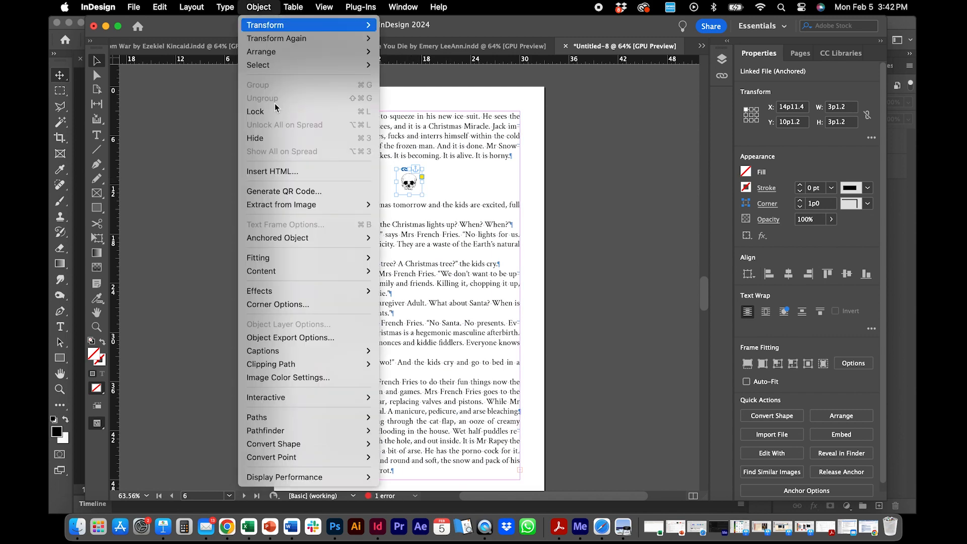
left_click(284, 338)
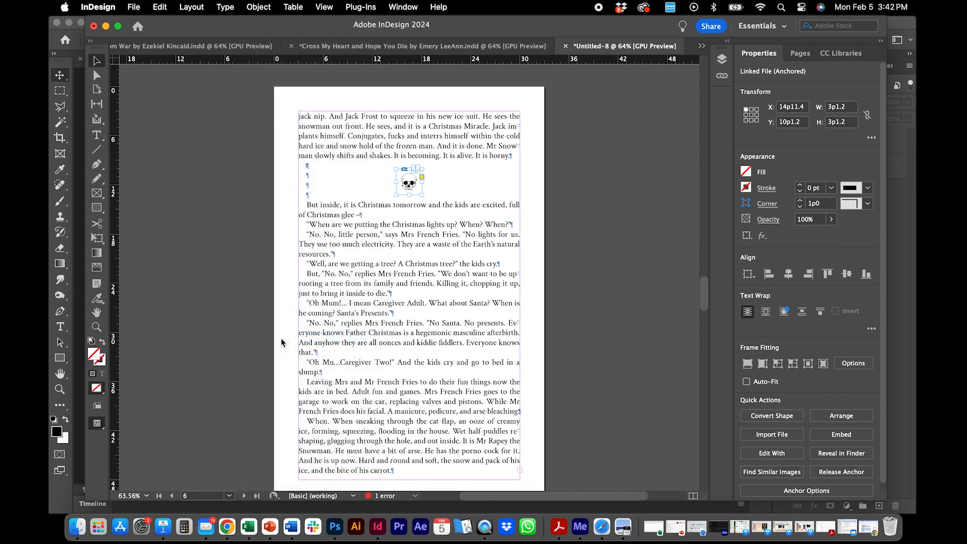
left_click(540, 199)
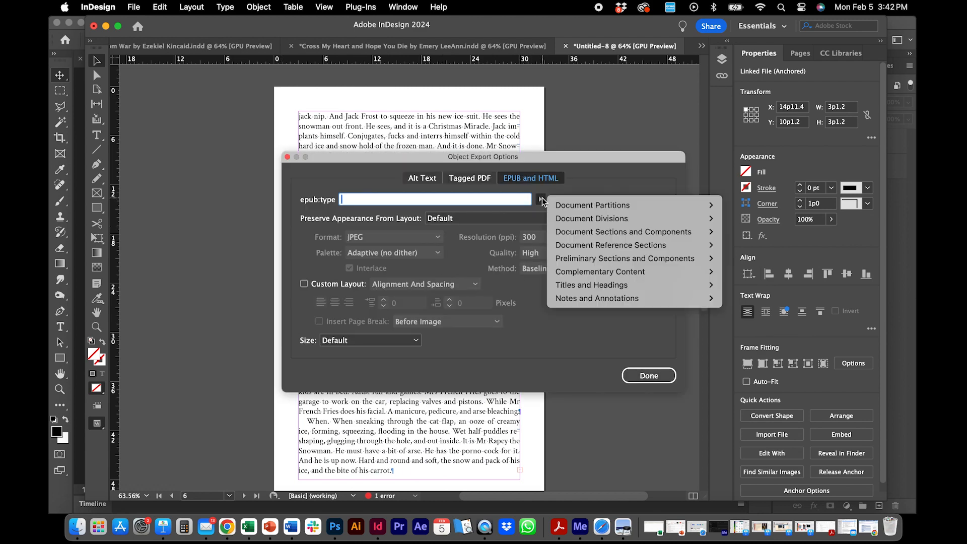
mouse_move(655, 218)
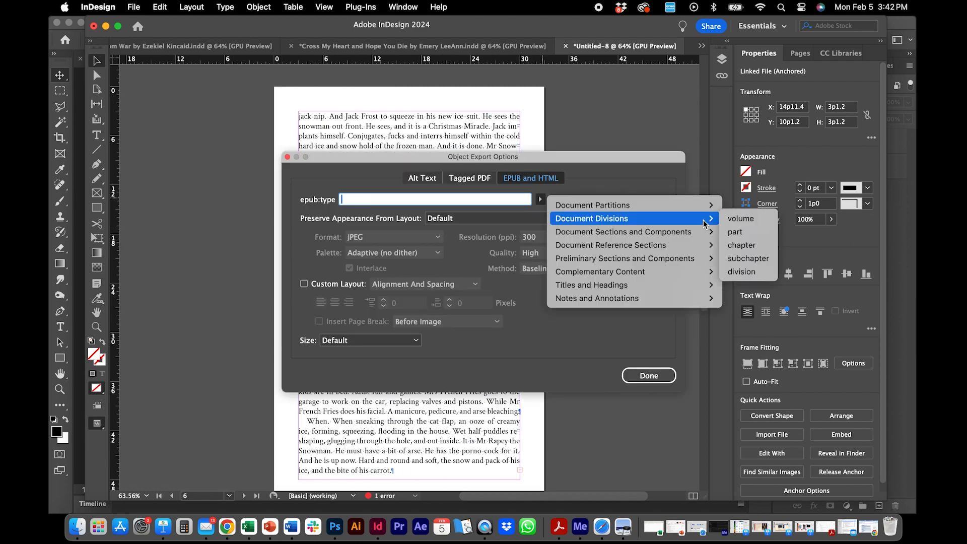
left_click(747, 258)
left_click(487, 221)
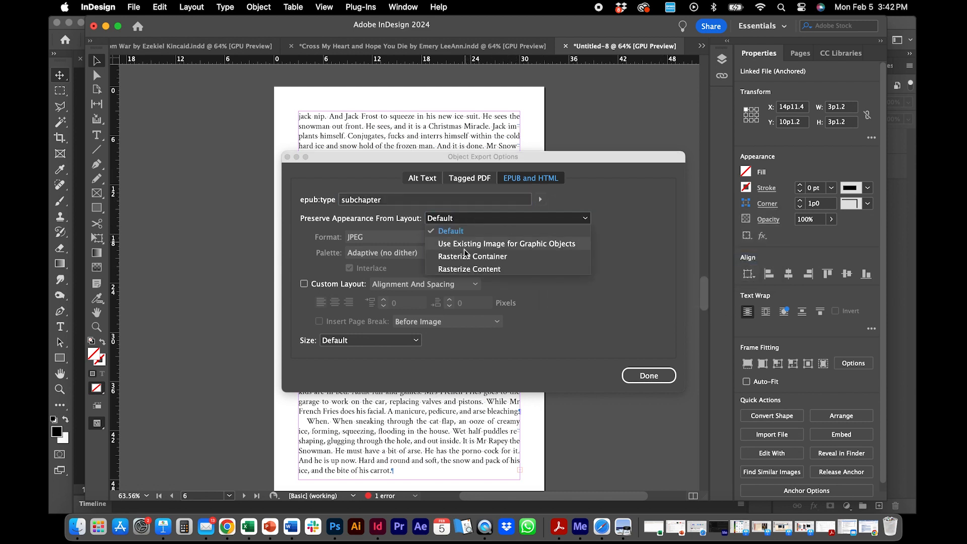
left_click(462, 268)
left_click(393, 237)
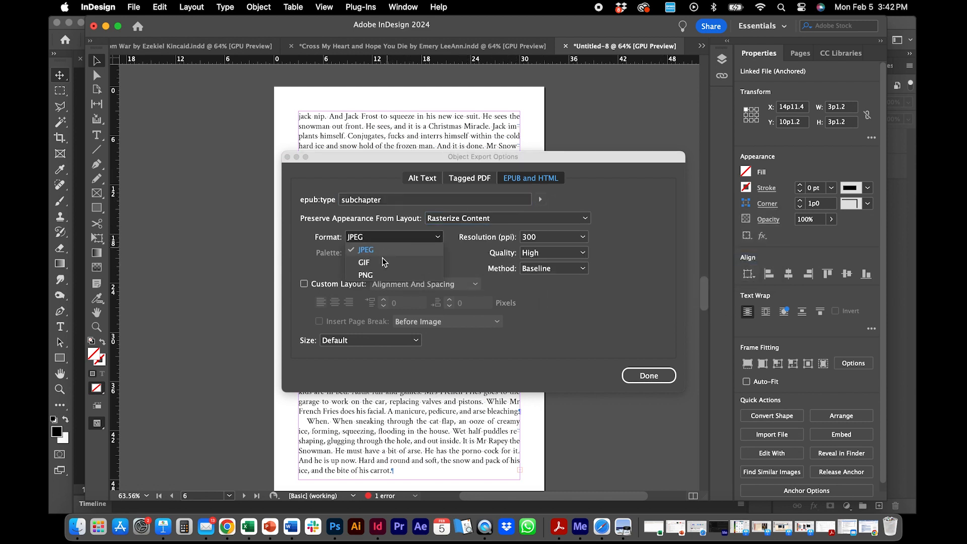
left_click(348, 285)
Enable a custom Alignment And Spacing layout with center alignment for the skull's export and accept the options
left_click(337, 284)
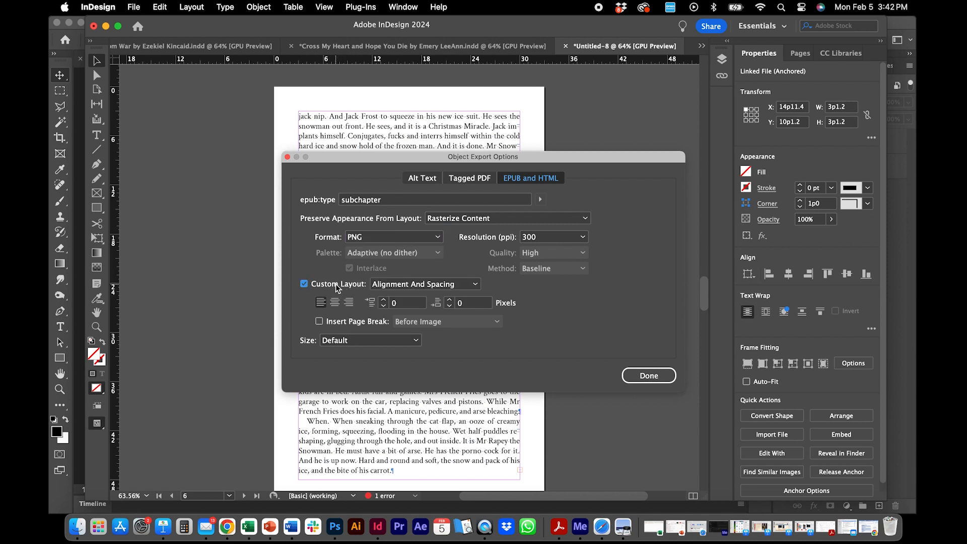
left_click(334, 303)
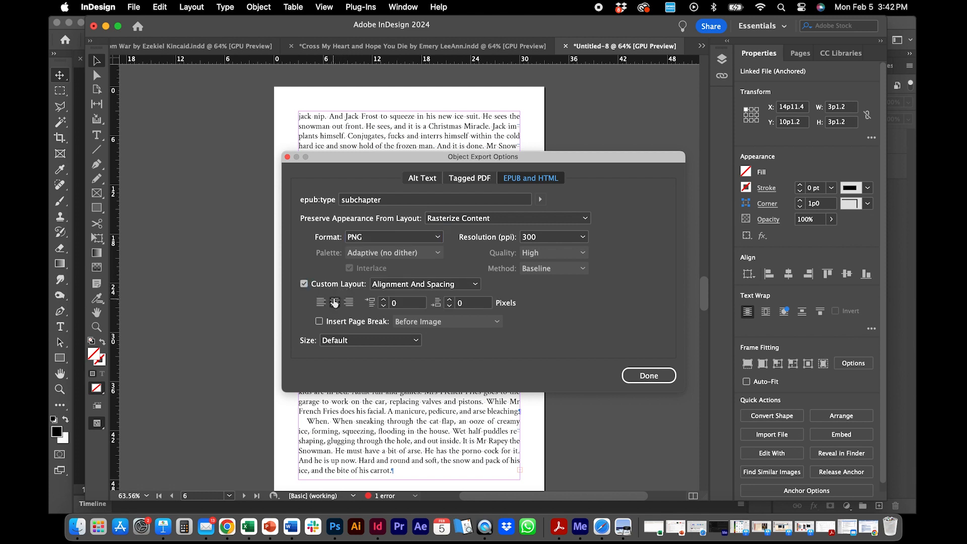
left_click(364, 323)
left_click(319, 322)
left_click(636, 377)
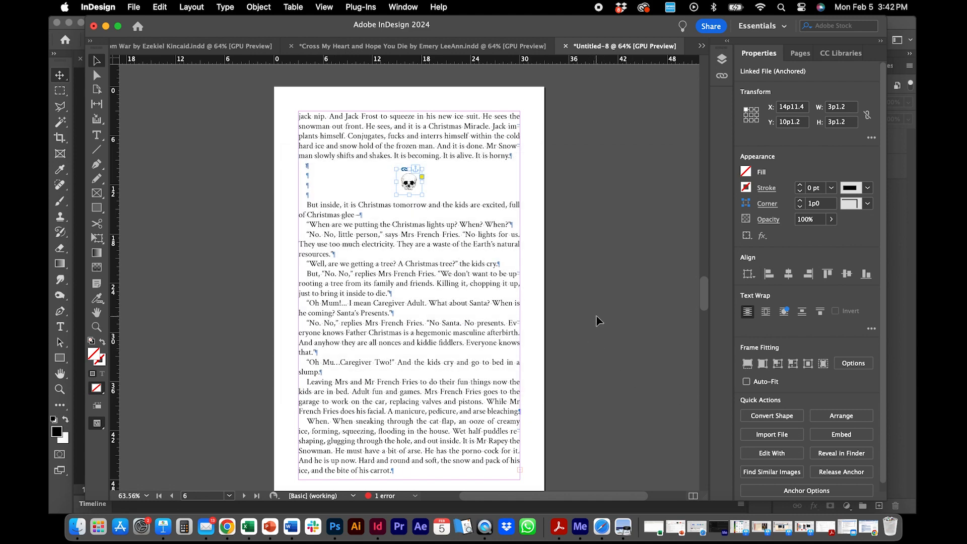
Set the first-line indent of the "But inside, it is Christmas" paragraph below the skull to 0
double_click(311, 206)
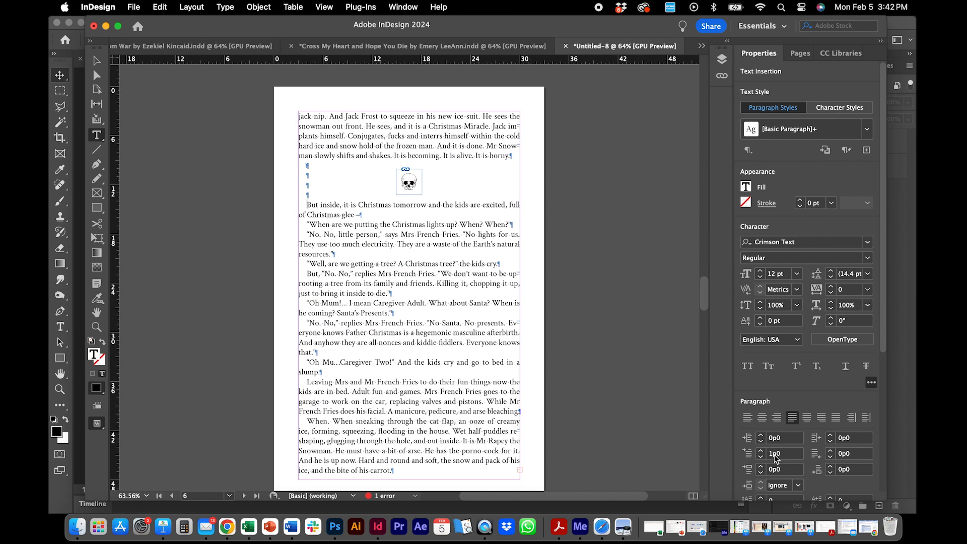
double_click(789, 456)
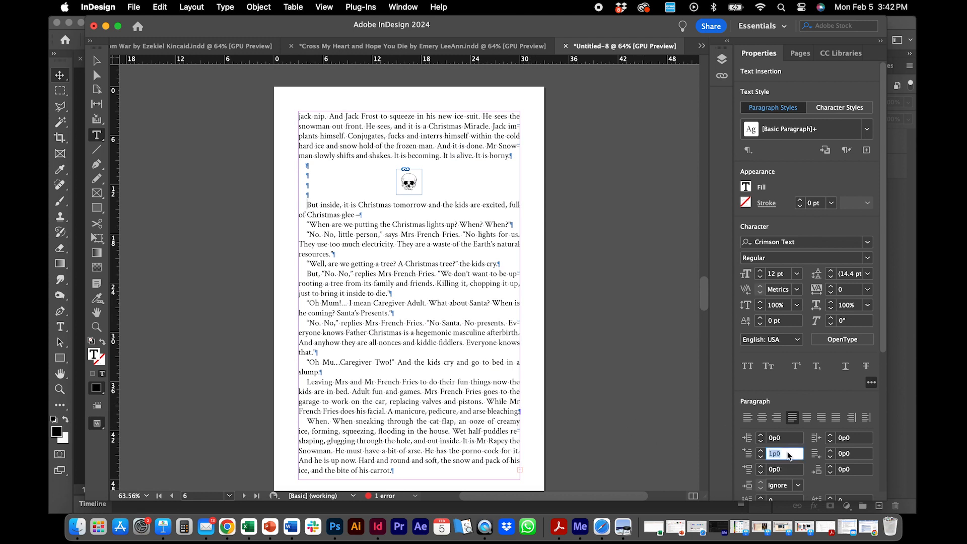
type("0")
key("Return")
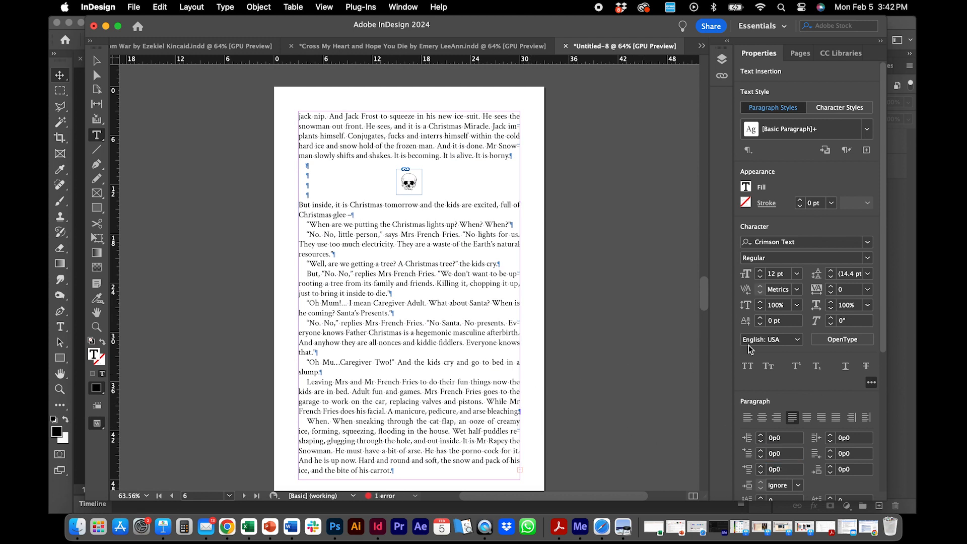
Thread the overset text from the page 6 frame into a new frame at the margins of page 7
left_click_drag(707, 301, 715, 321)
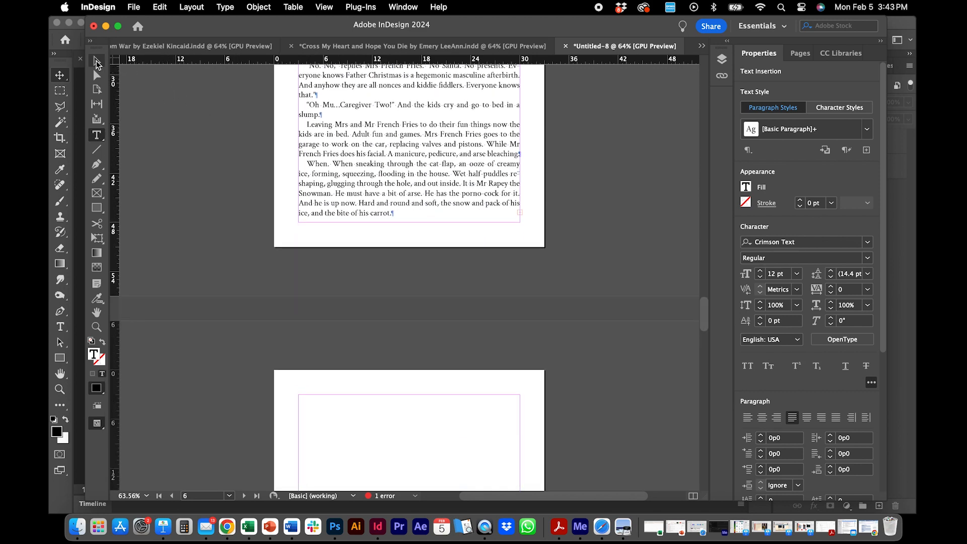
left_click(97, 60)
left_click(520, 212)
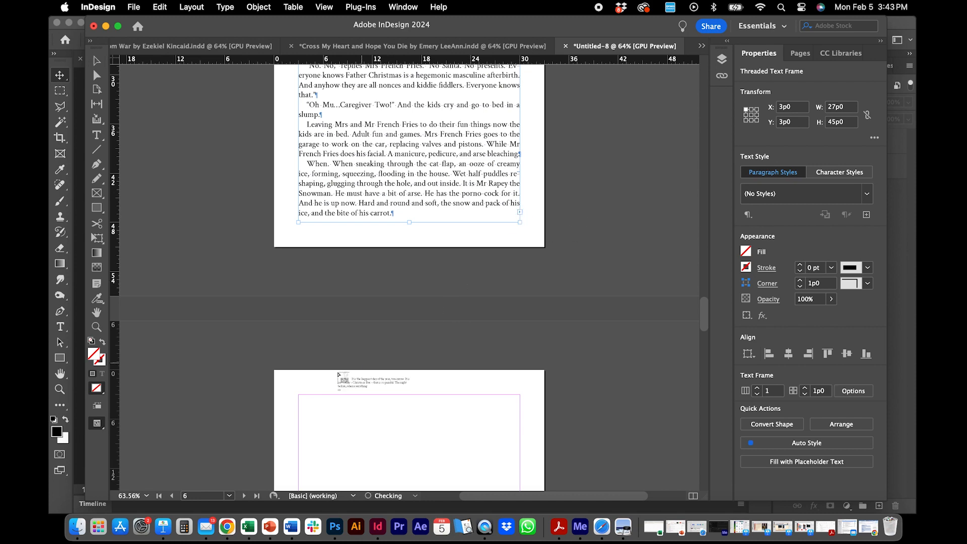
left_click(301, 398)
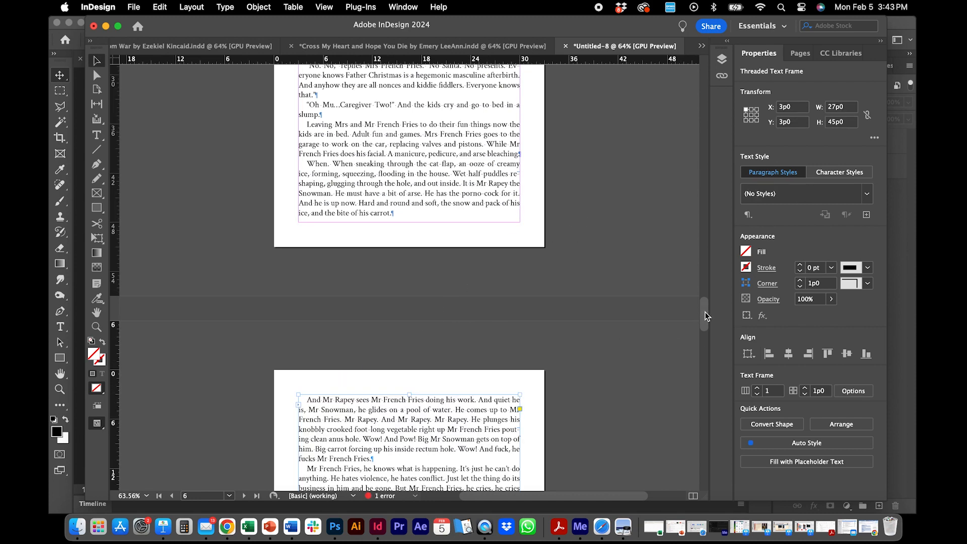
Continue the text thread from the page 7 frame into a new frame at the margins of page 8
left_click_drag(704, 315, 701, 362)
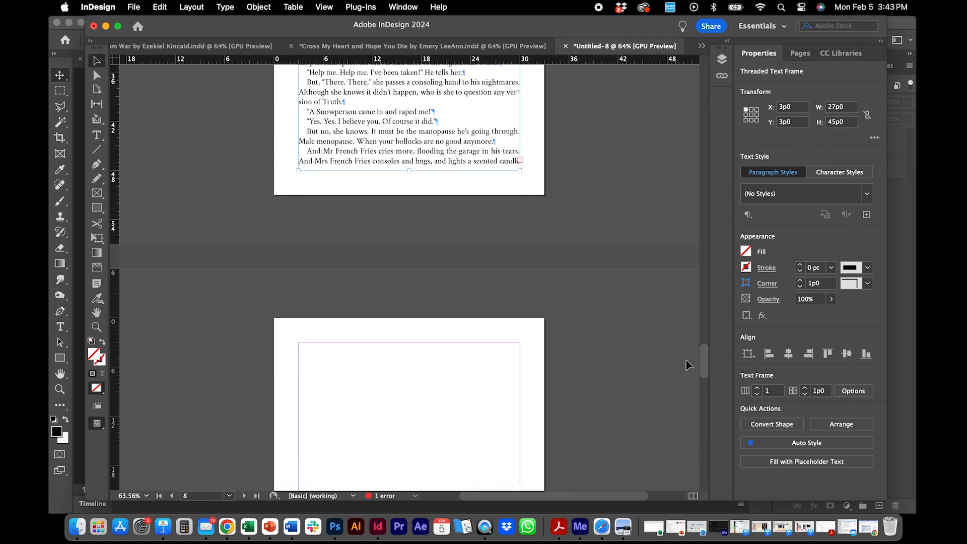
left_click(520, 161)
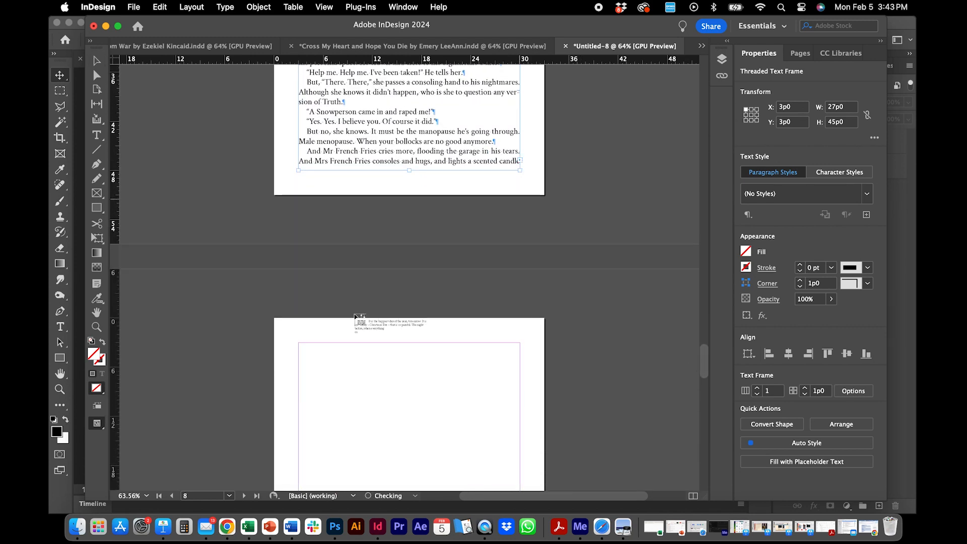
left_click(323, 347)
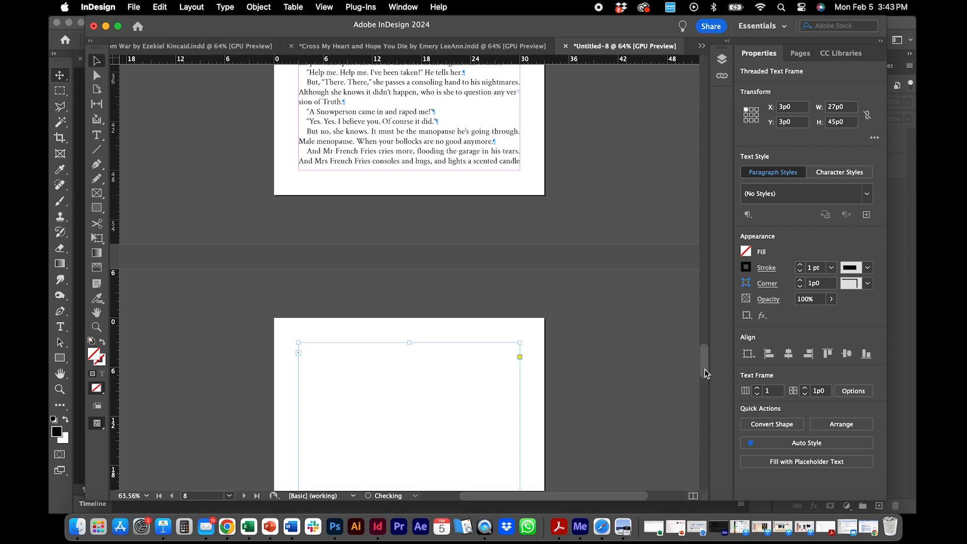
Delete the extra empty paragraph at the end of the chapter text on page 8 and deselect the frame
scroll(705, 374, "down", 3)
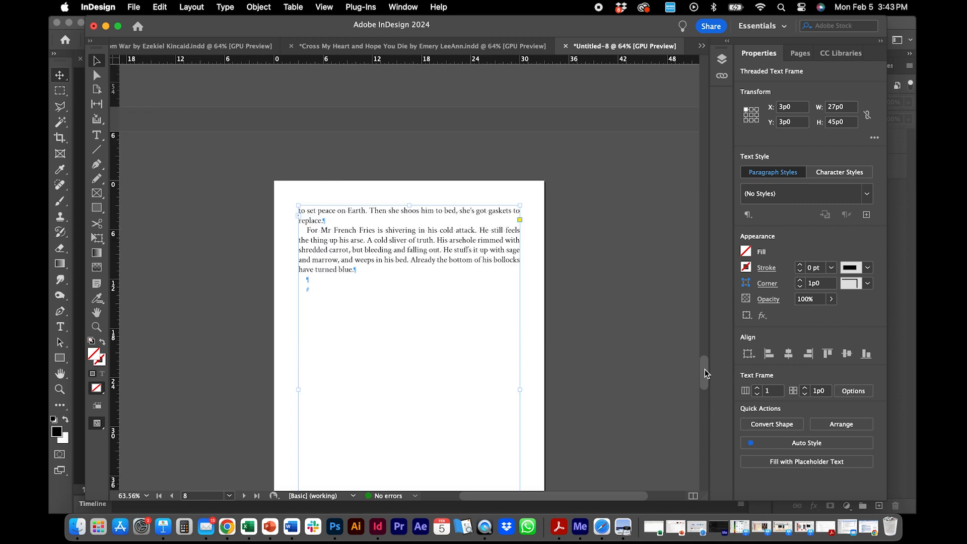
left_click_drag(705, 370, 704, 367)
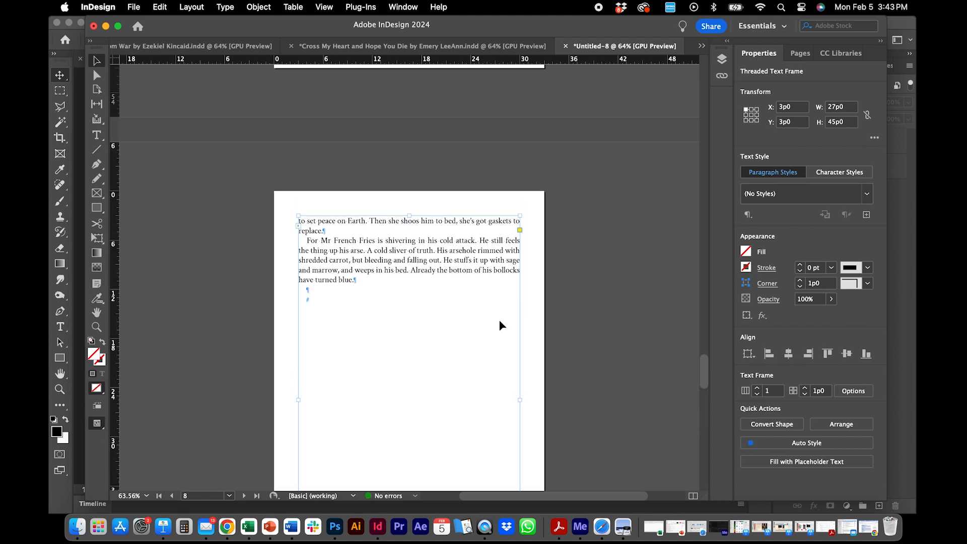
double_click(308, 302)
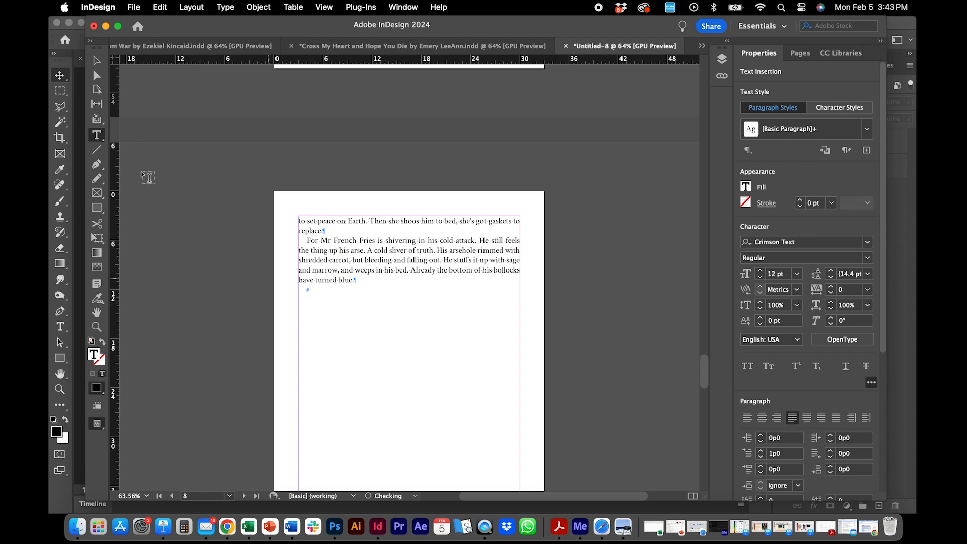
key("Escape")
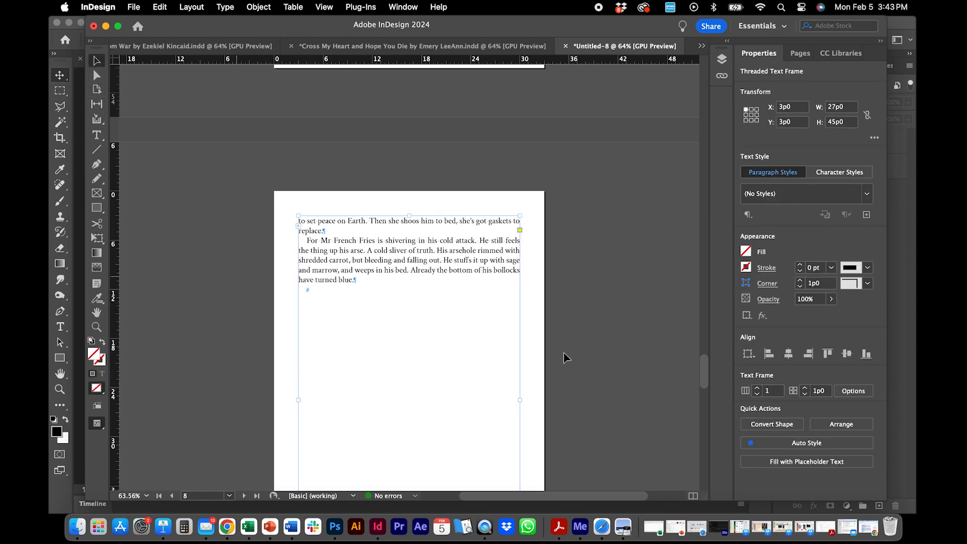
left_click(605, 360)
Copy the Chapter One opening text frame with its heading image from page 4 and paste it in place on page 9
scroll(705, 372, "down", 10)
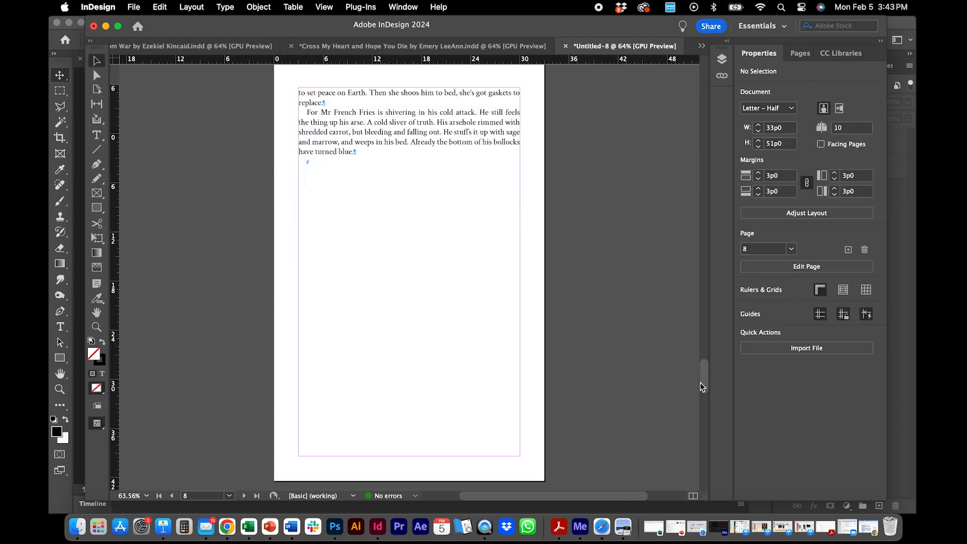
left_click_drag(695, 395, 704, 207)
scroll(708, 313, "up", 3)
left_click_drag(230, 162, 590, 441)
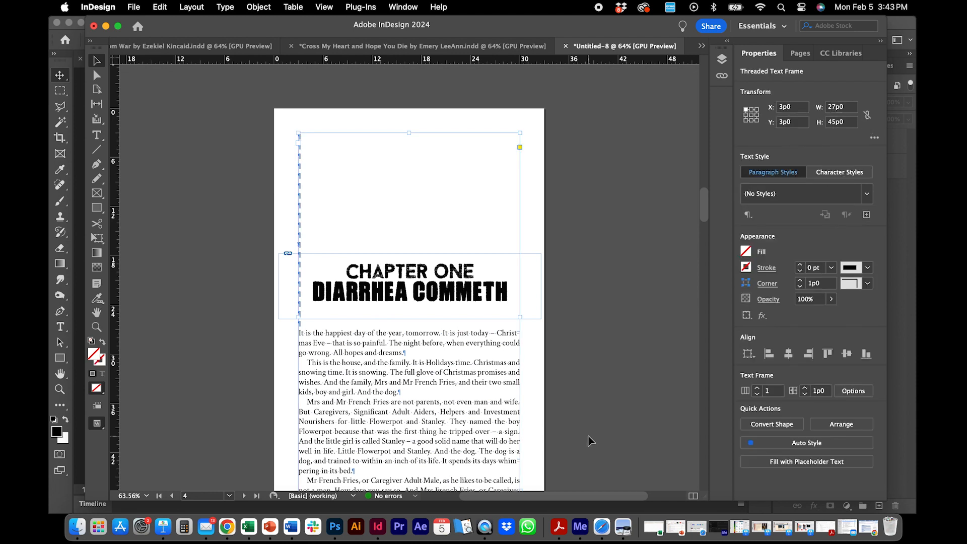
right_click(422, 375)
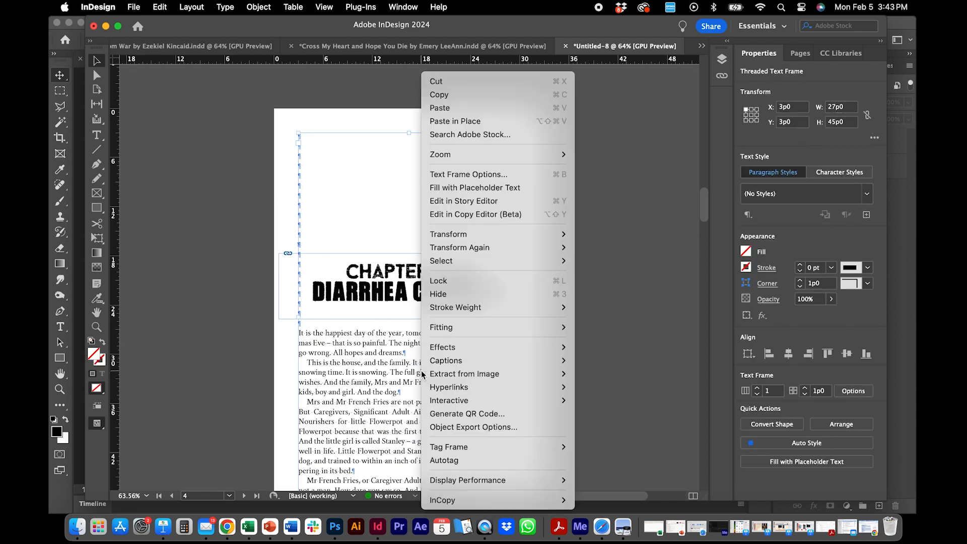
left_click(440, 95)
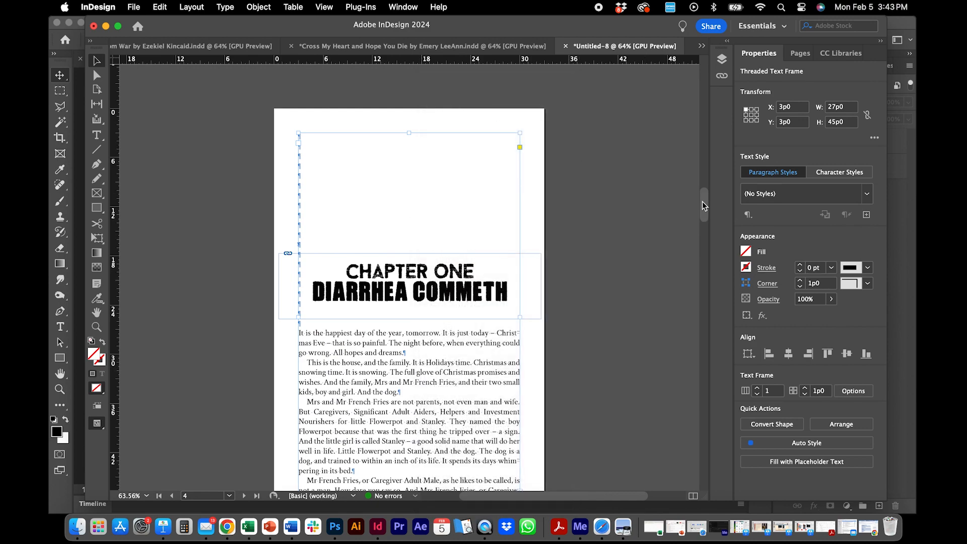
left_click_drag(704, 205, 665, 413)
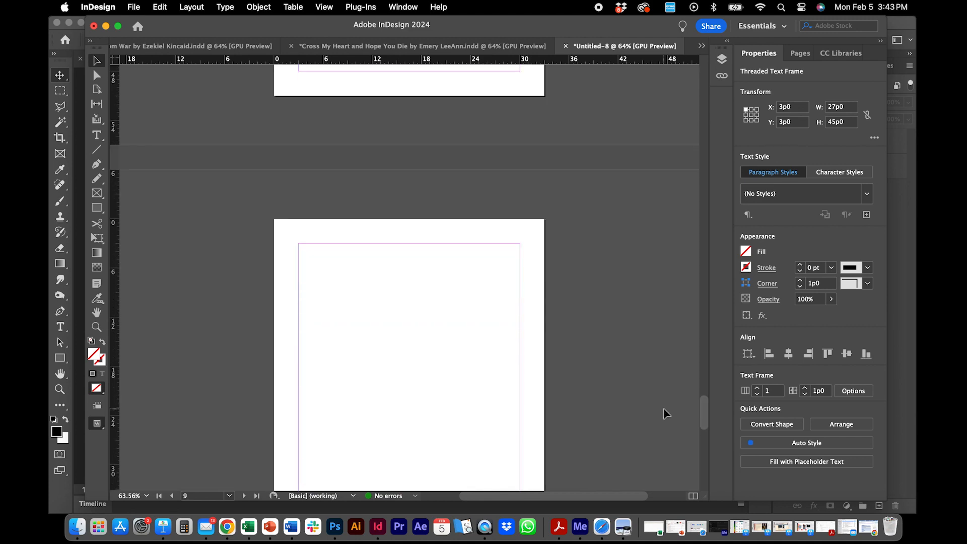
right_click(441, 373)
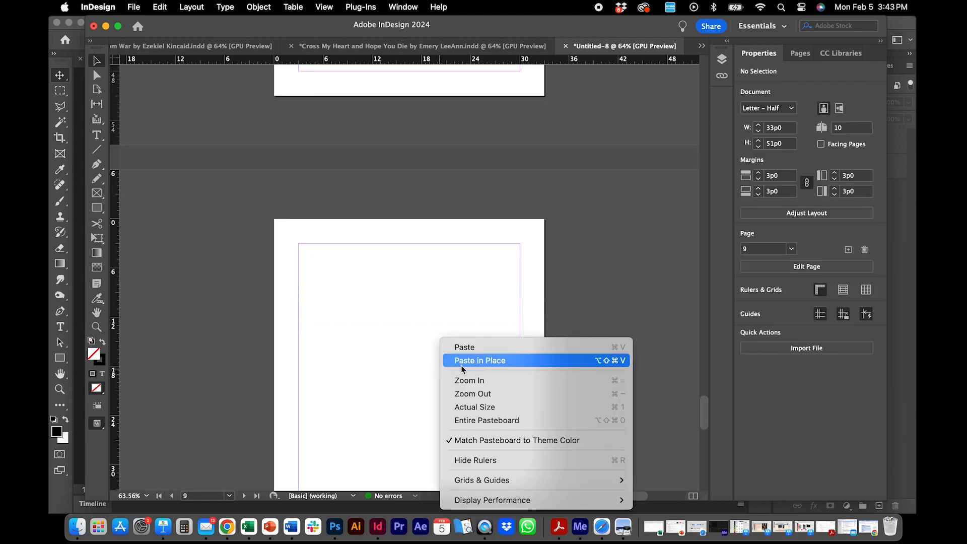
left_click(451, 364)
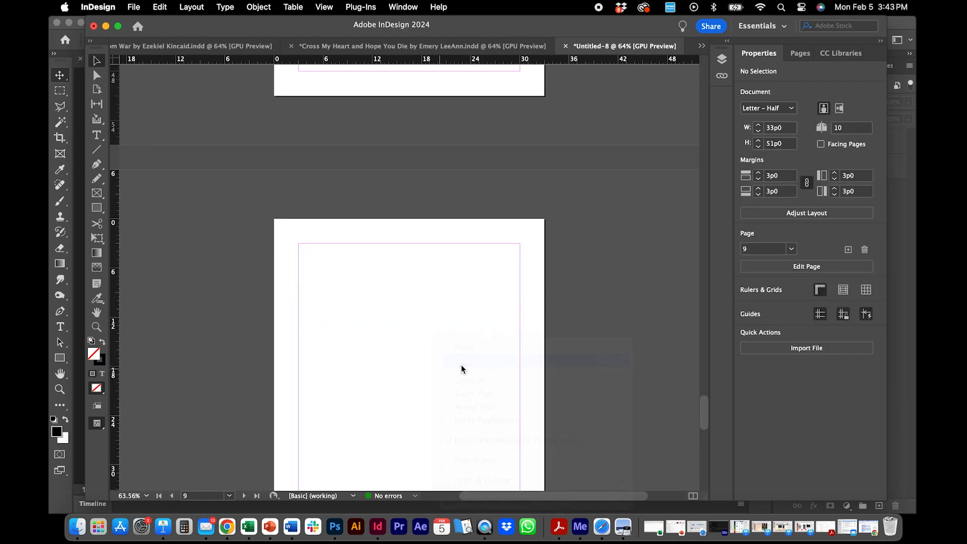
left_click(612, 388)
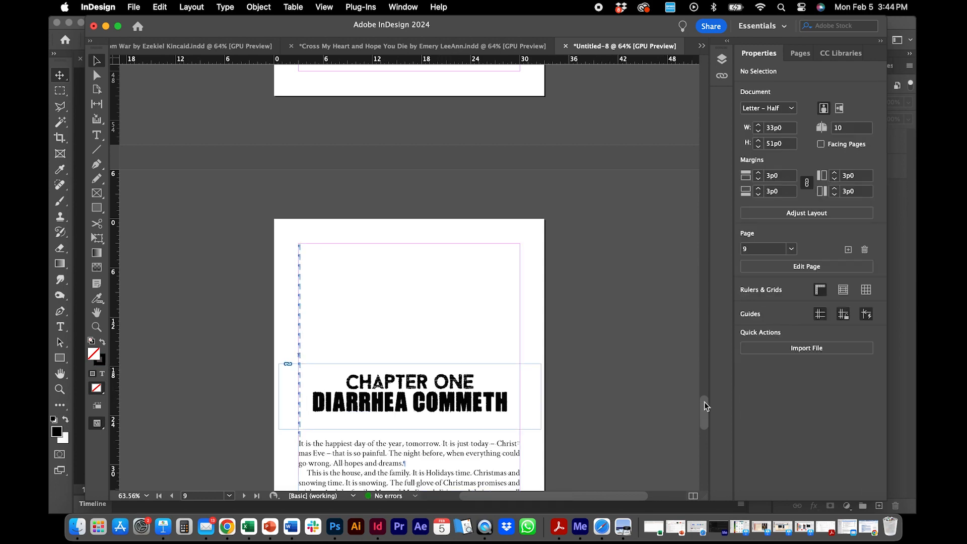
Replace the chapter heading image on page 9 with Chapter Two.png from the Assets folder
left_click_drag(702, 406, 703, 419)
left_click(444, 275)
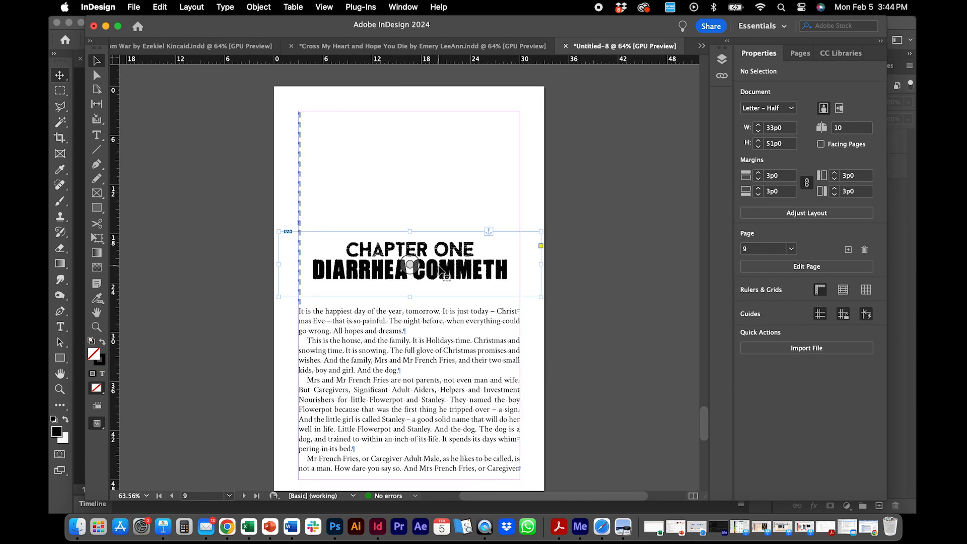
left_click(133, 6)
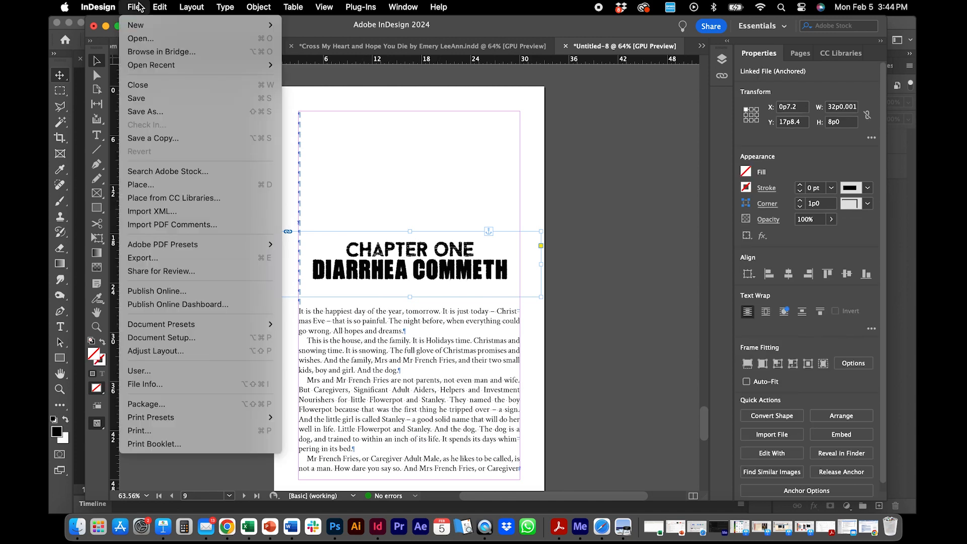
left_click(156, 190)
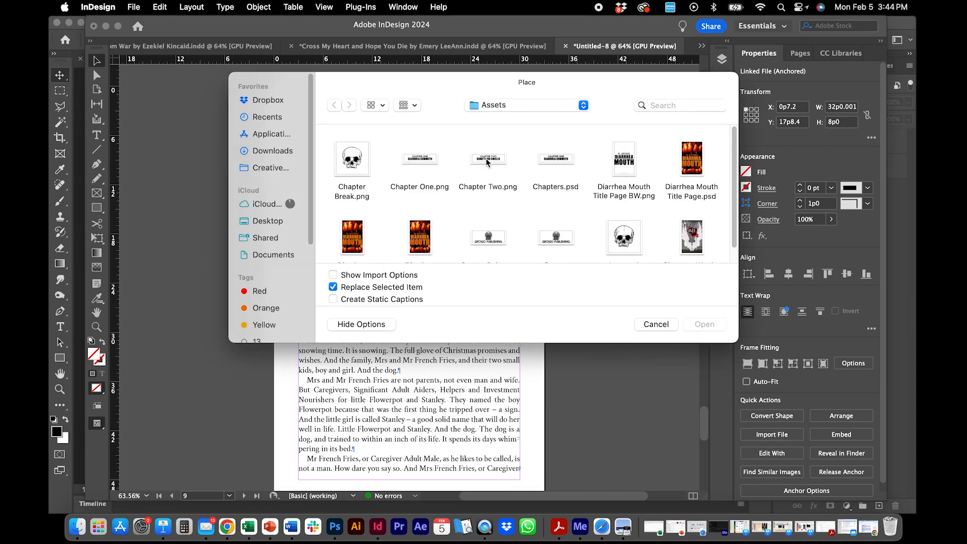
double_click(487, 161)
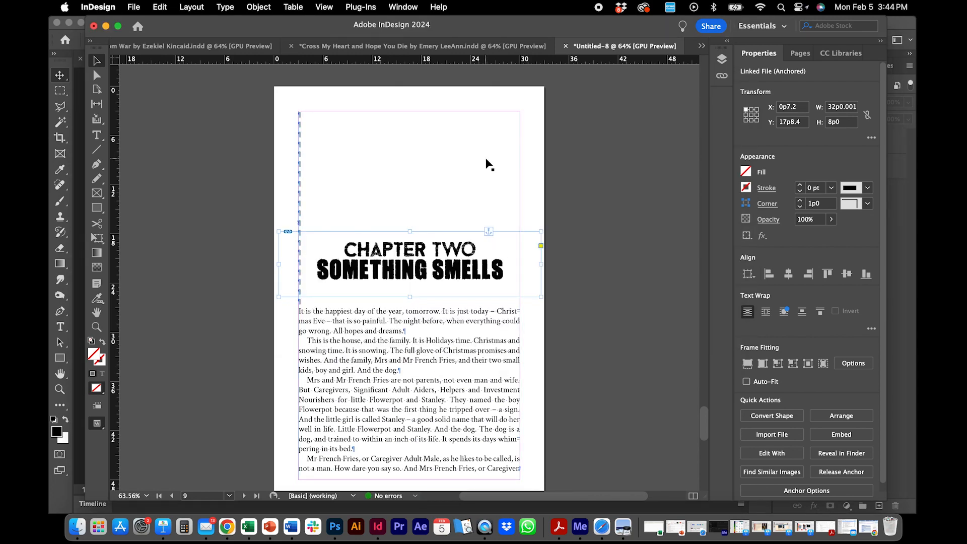
Thread the Chapter Two text frame on page 9 into a new frame at the margins of page 10
left_click(451, 359)
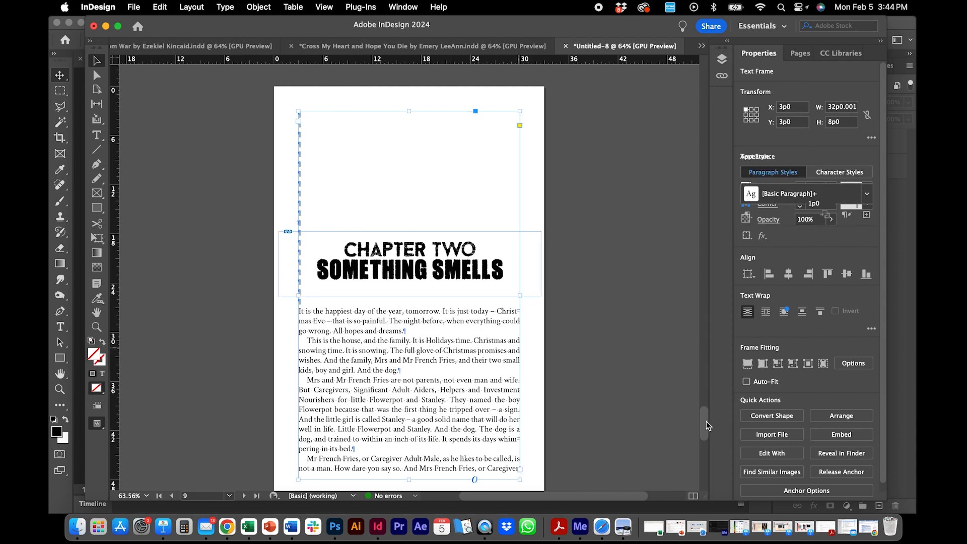
left_click_drag(708, 425, 705, 436)
scroll(704, 442, "up", 1)
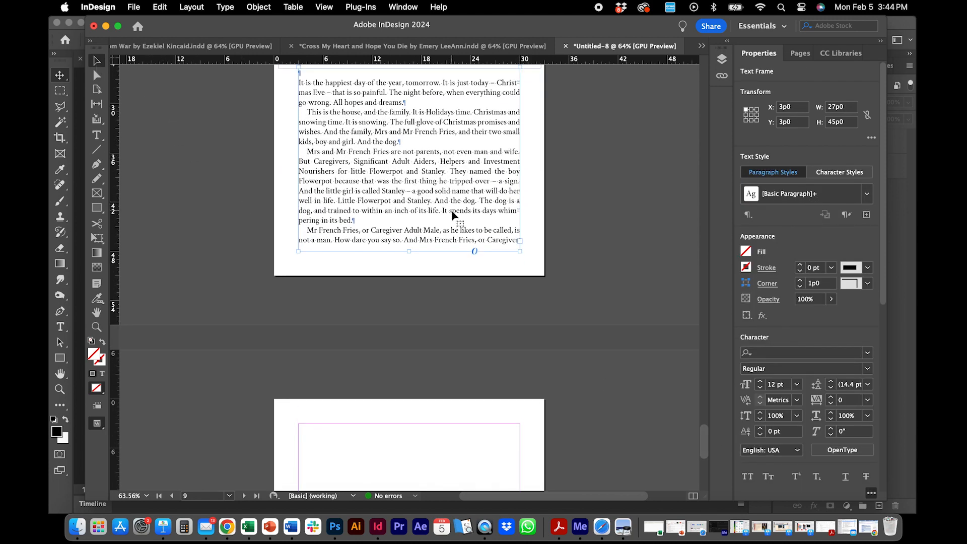
left_click(520, 241)
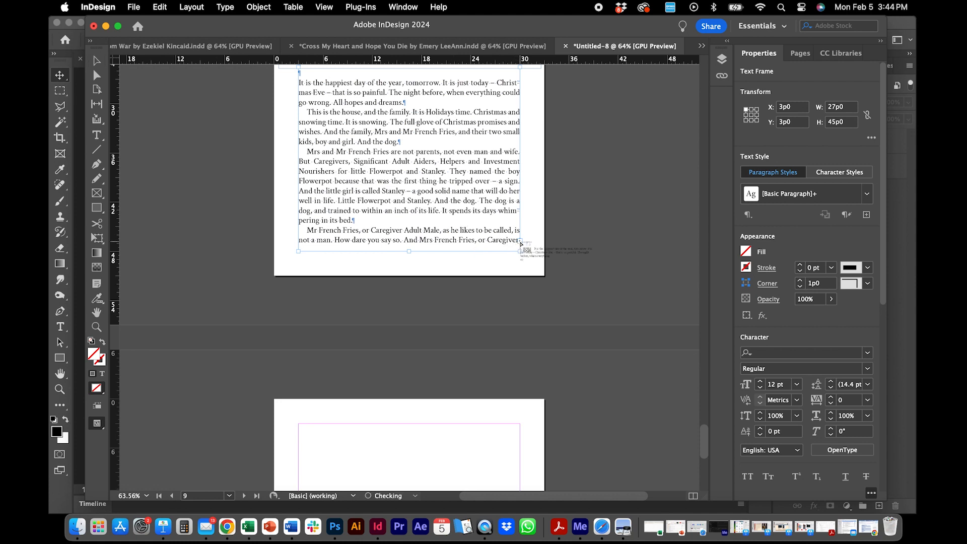
left_click(300, 426)
left_click(300, 425)
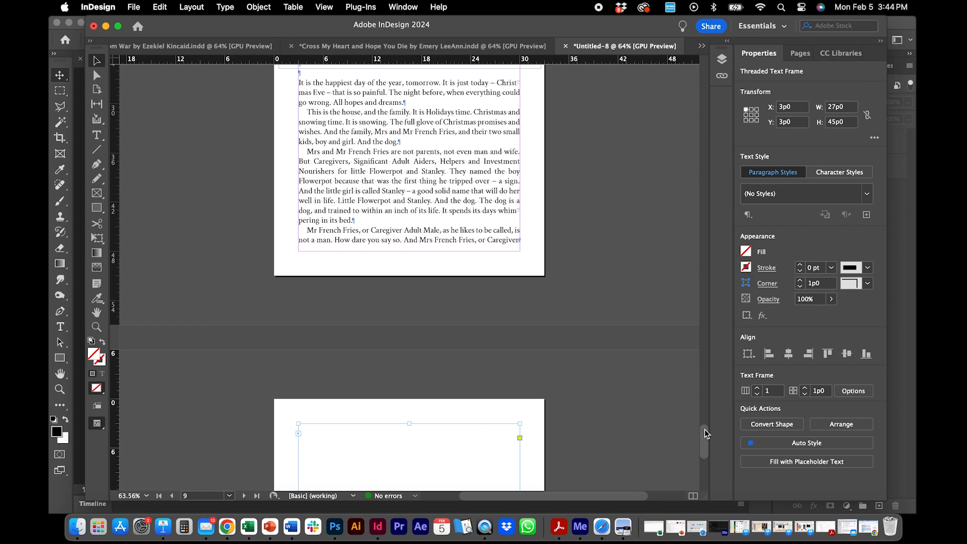
left_click_drag(705, 433, 705, 453)
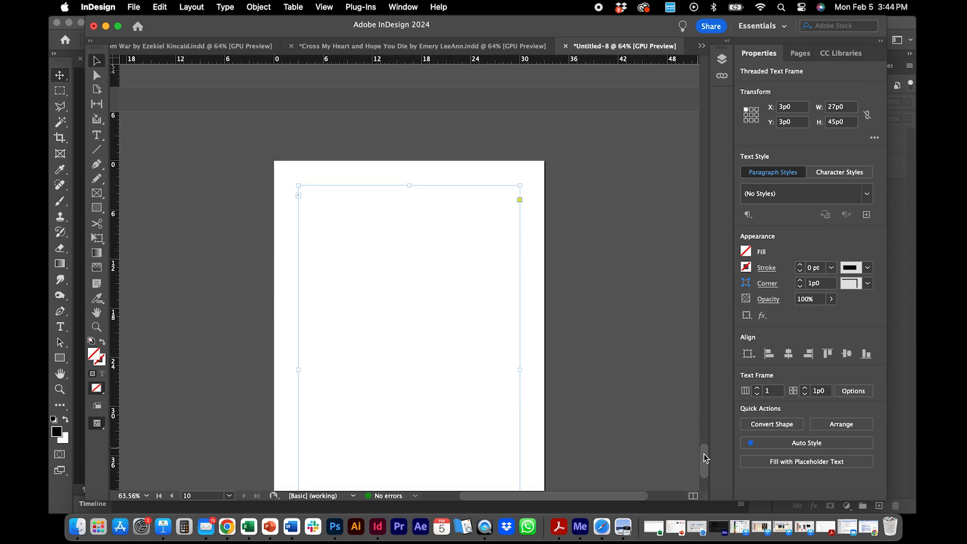
mouse_move(706, 458)
left_mouse_down()
mouse_move(704, 422)
mouse_move(700, 451)
left_mouse_up()
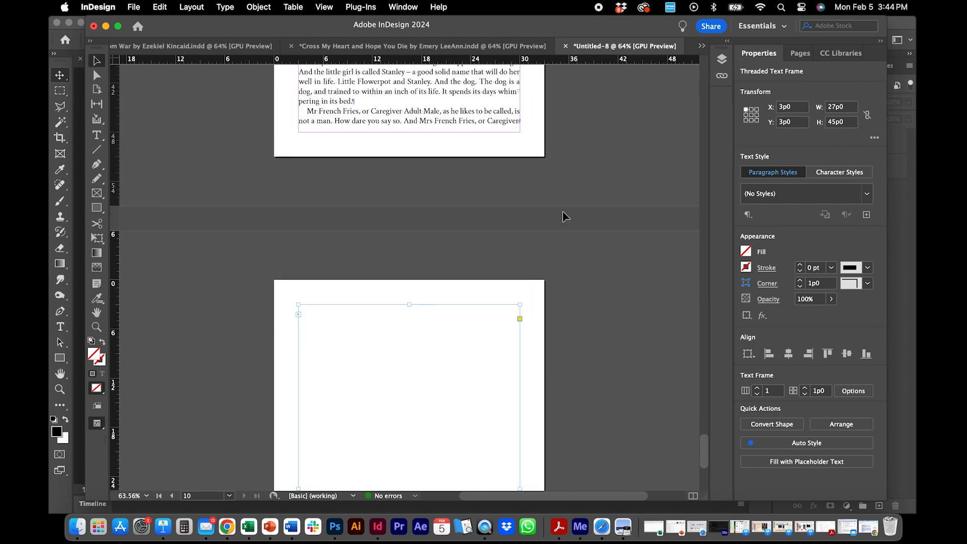
Try to thread the page 9 frame to page 10 again, undo the last placement and delete the empty page 10 frame
left_click(471, 127)
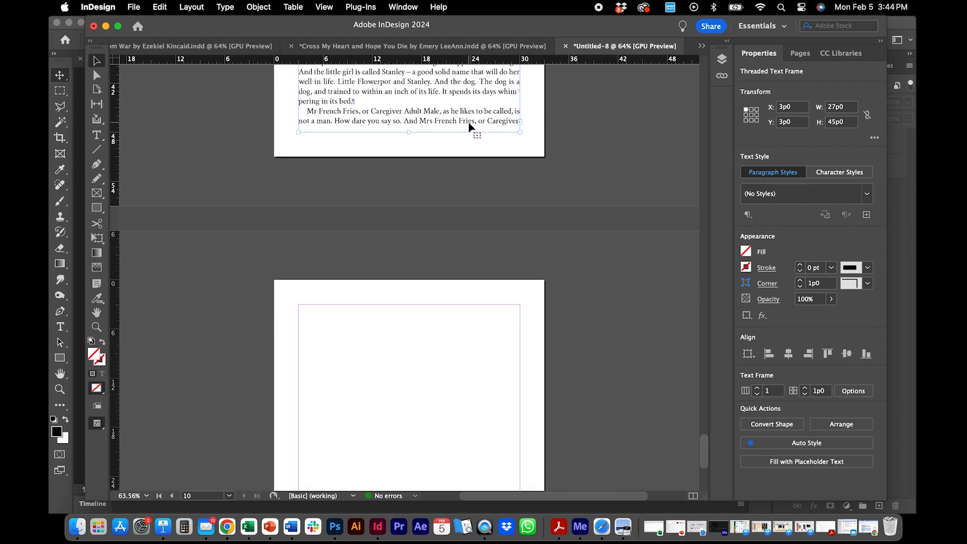
left_click(520, 122)
left_click(299, 307)
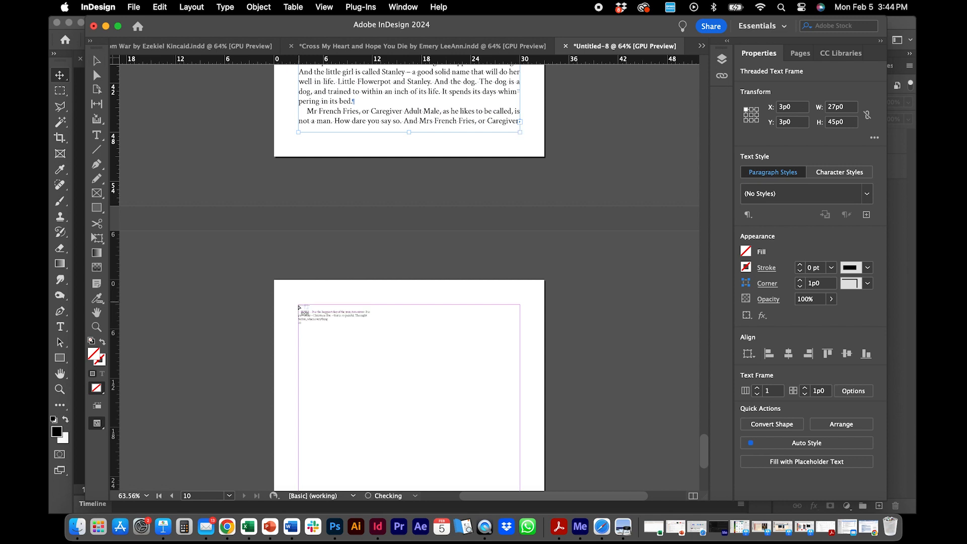
left_click(299, 307)
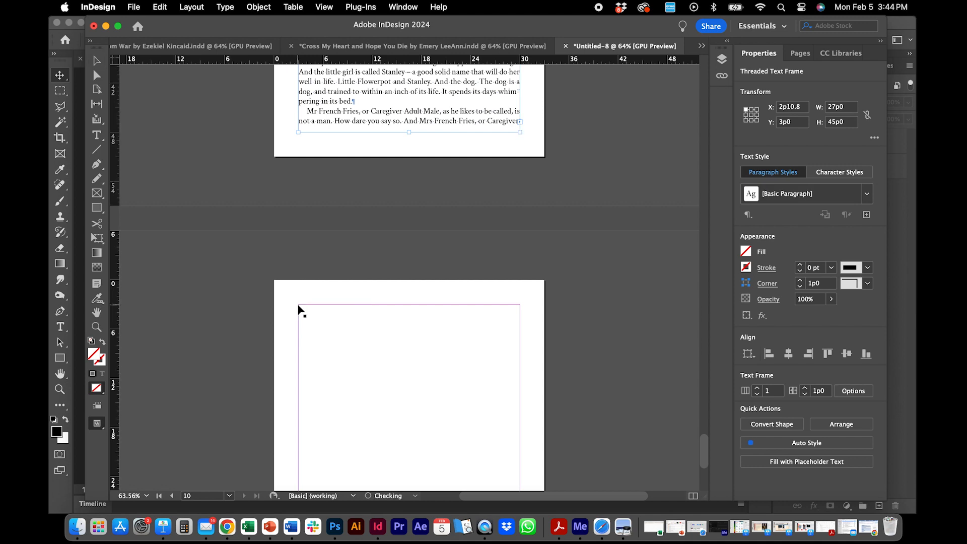
key("super+z")
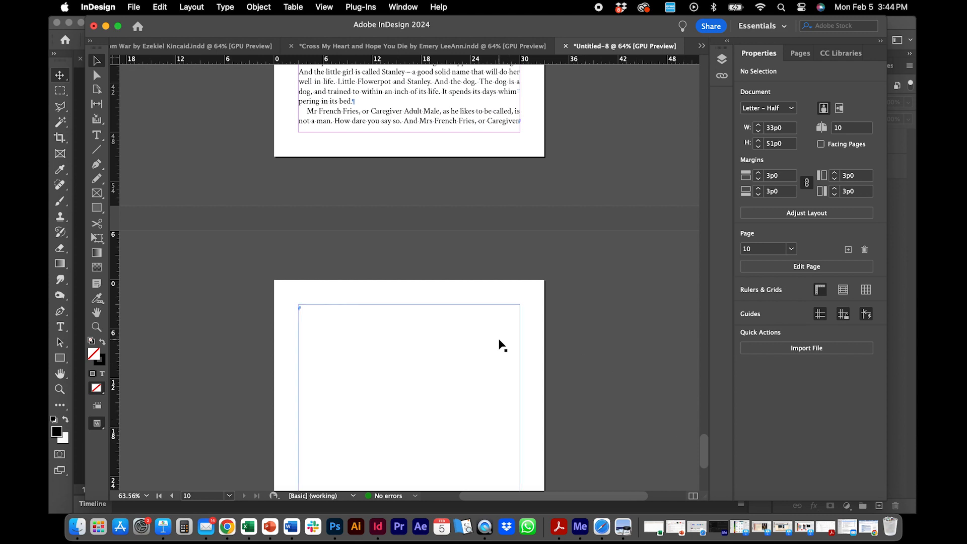
key("Delete")
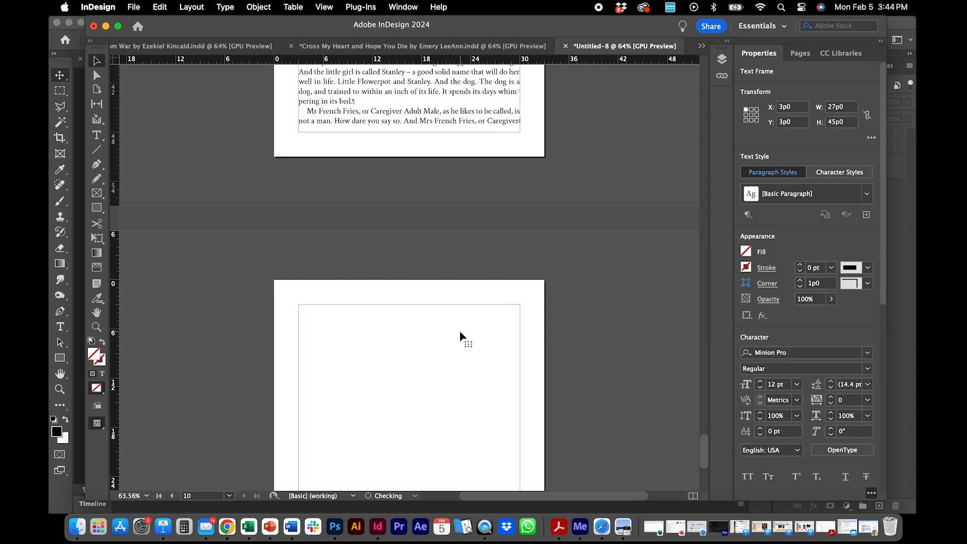
Try once more to thread the page 9 text frame into a new frame at the margins of page 10
left_click_drag(705, 451, 705, 439)
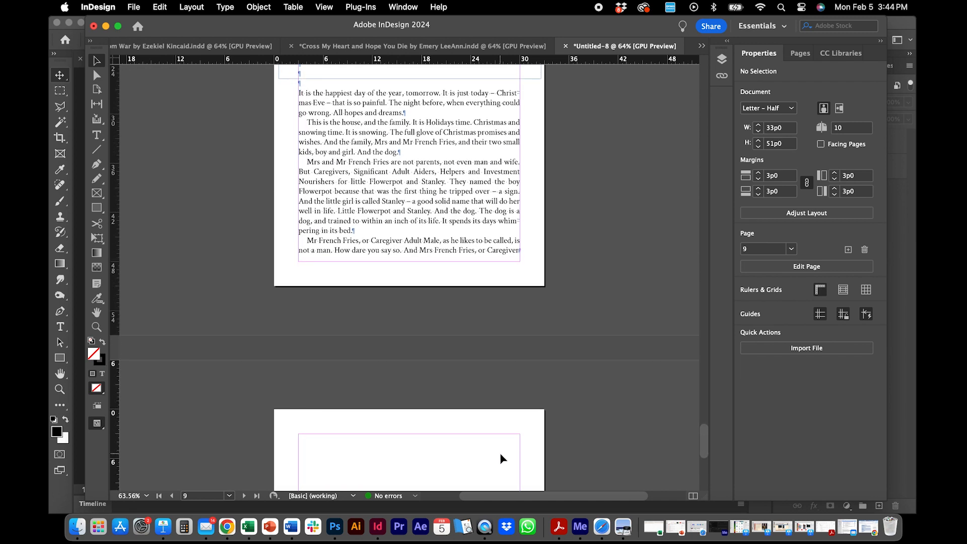
left_click(494, 247)
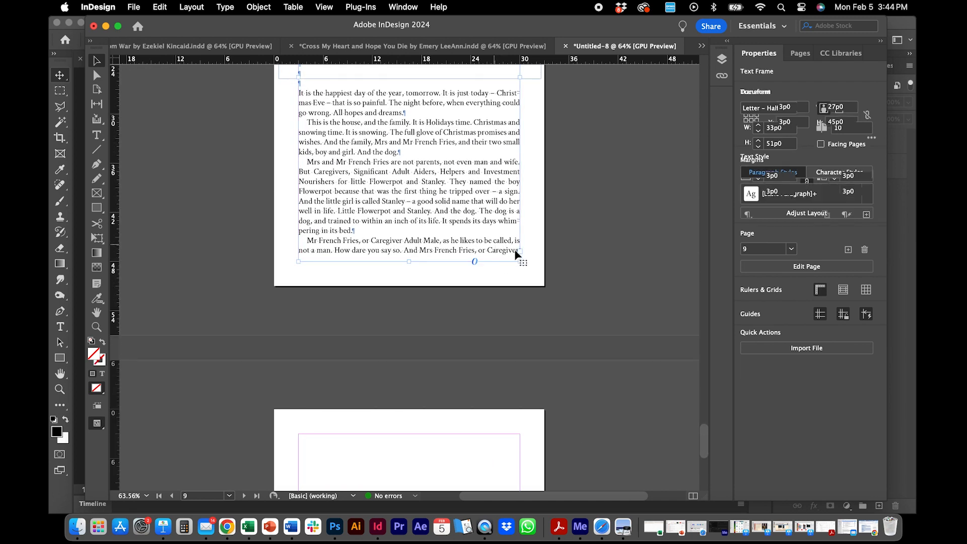
left_click(519, 251)
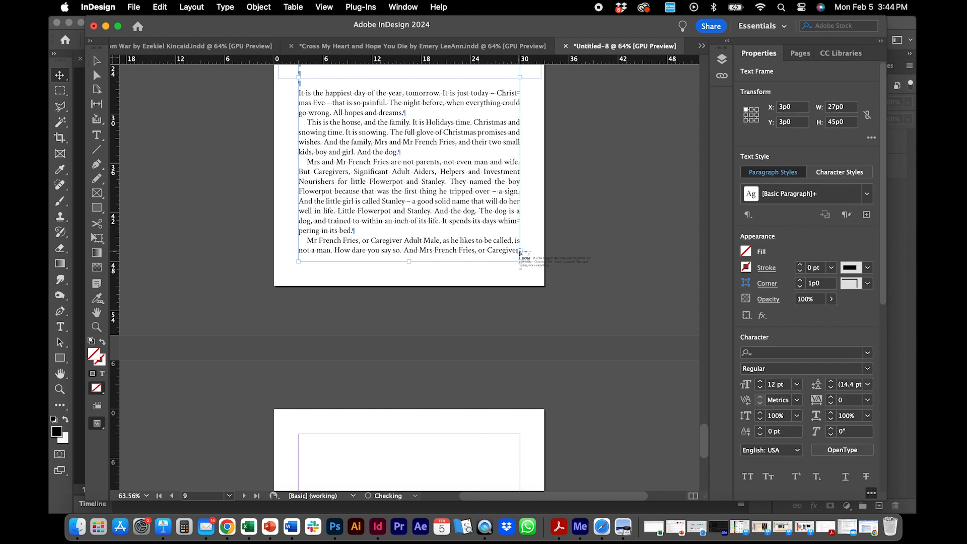
left_click(297, 436)
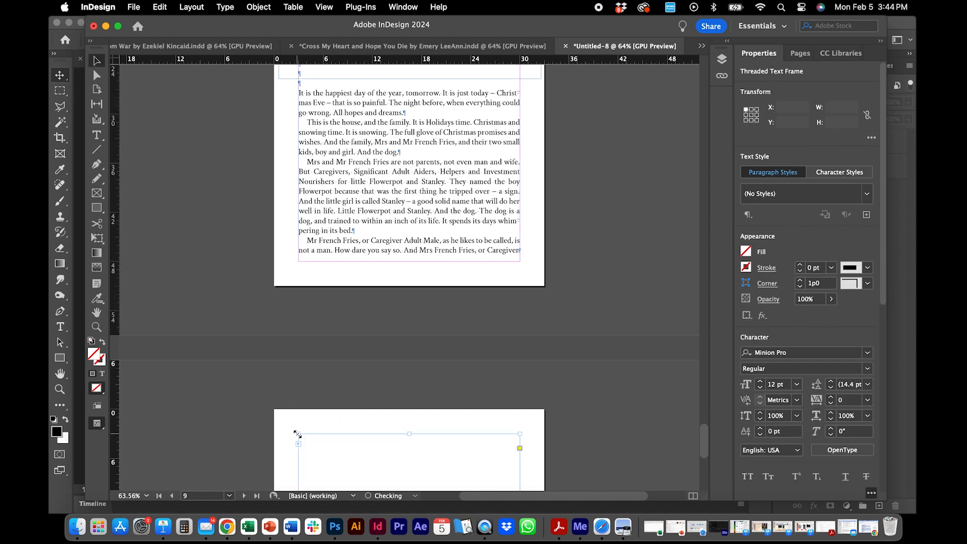
left_click_drag(705, 445, 698, 457)
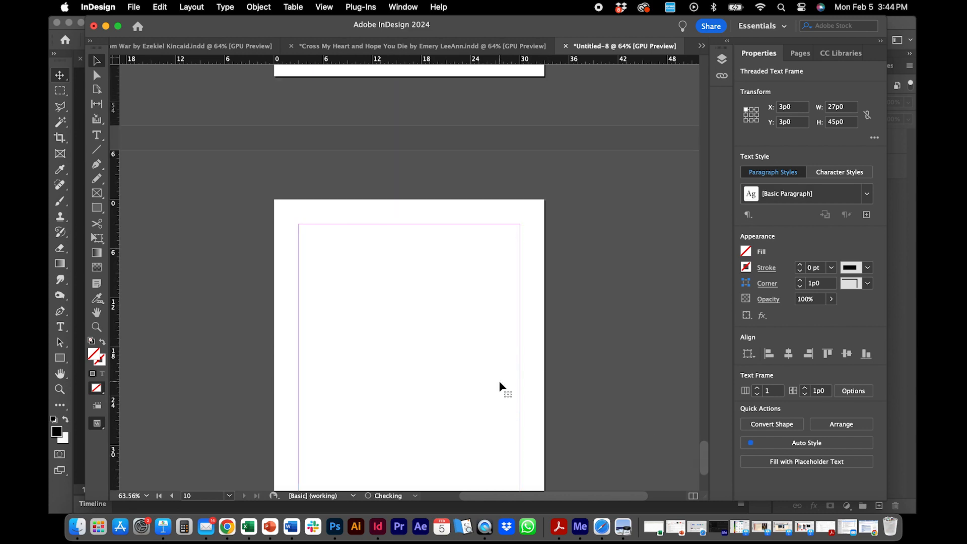
left_click(660, 461)
left_click_drag(702, 455, 705, 424)
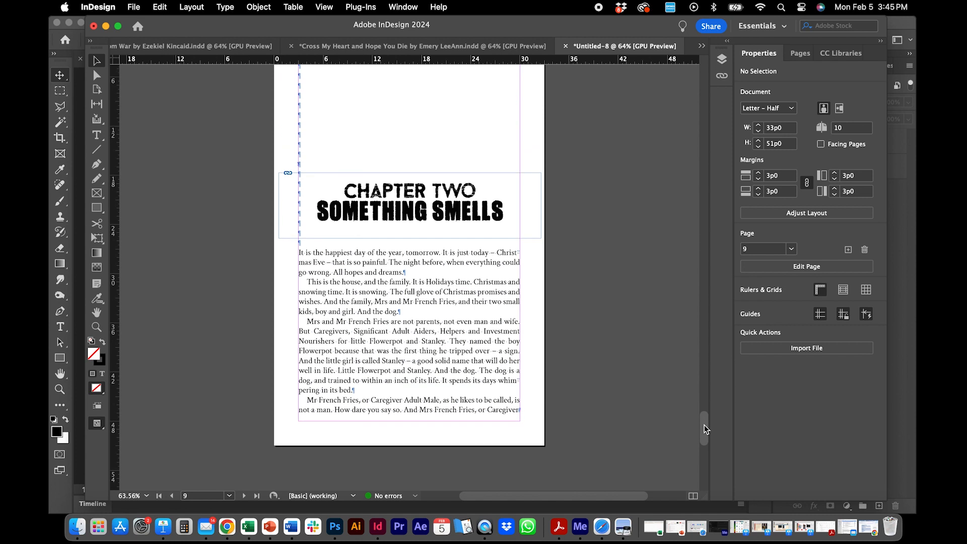
Switch to the Word manuscript and copy from "But Mrs French Fries in the garage" through the "he melts, he dissolves" paragraph
left_click(290, 527)
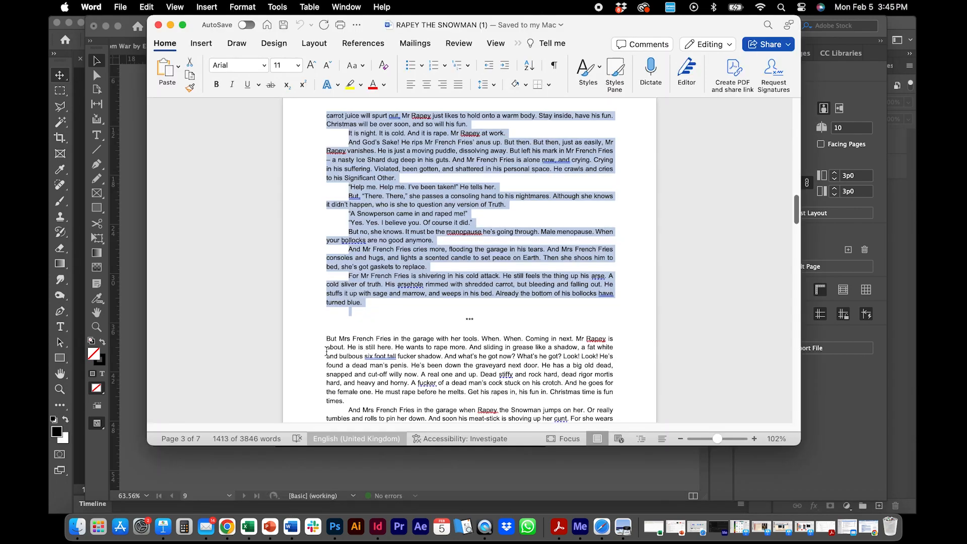
left_click_drag(327, 339, 420, 331)
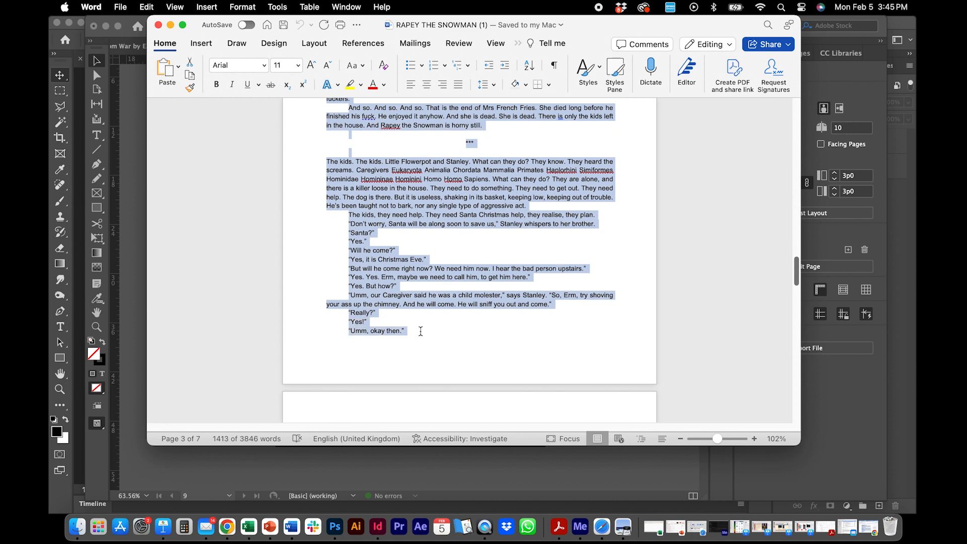
left_click_drag(397, 413, 505, 182)
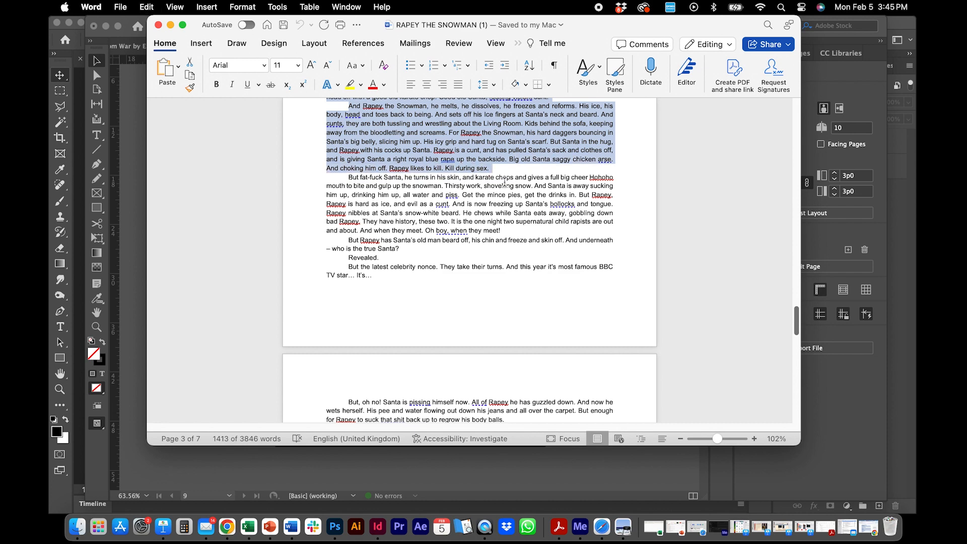
key("super+c")
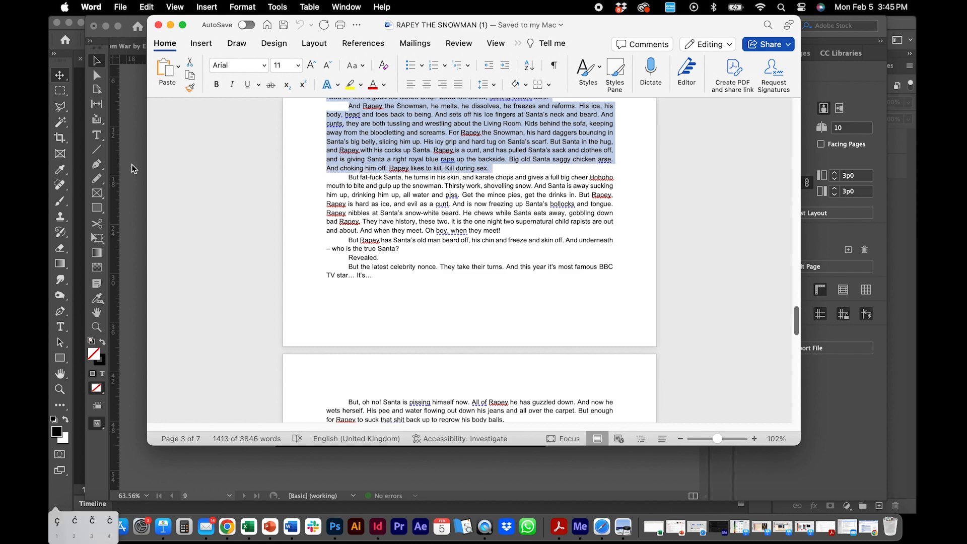
Switch back to InDesign and replace the body text under the Chapter Two heading on page 9 with the copied passage
left_click(131, 164)
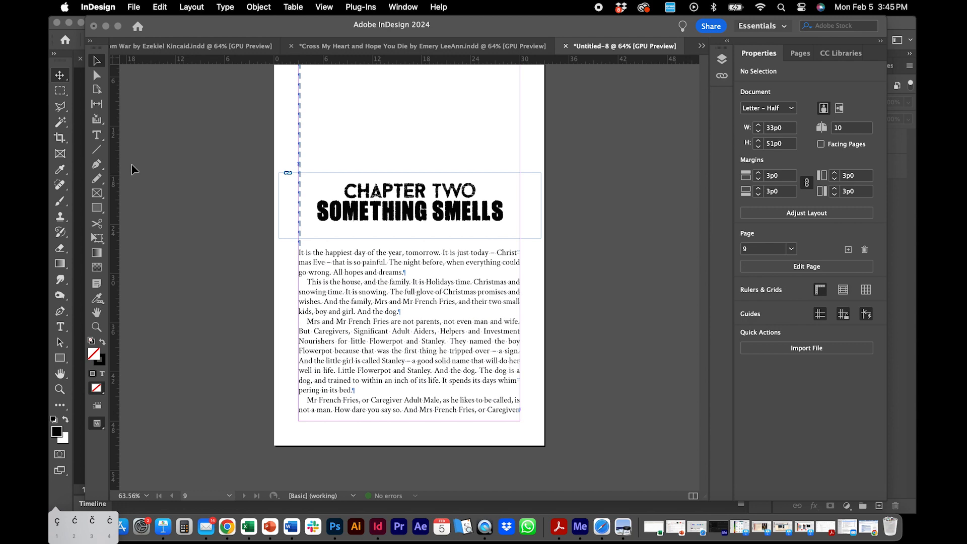
double_click(324, 281)
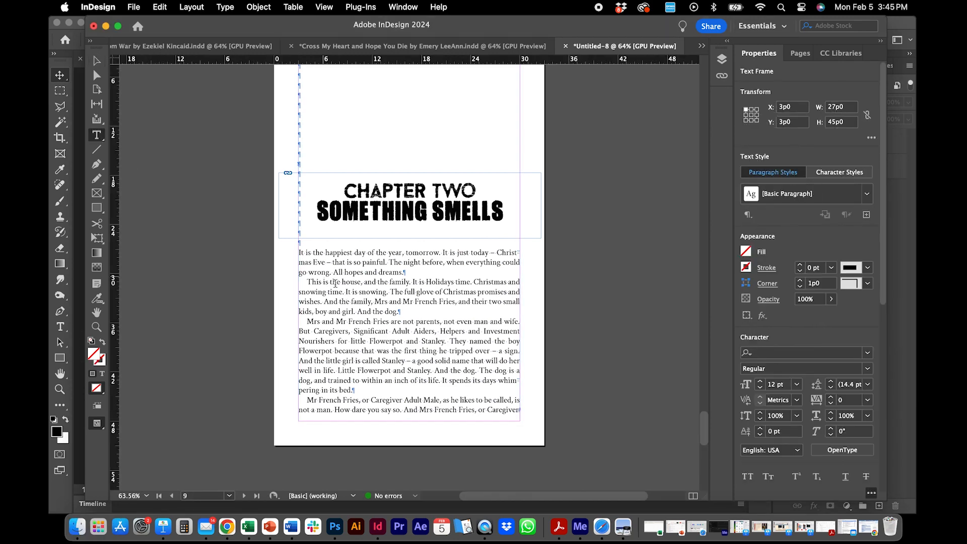
triple_click(335, 283)
key("super+a")
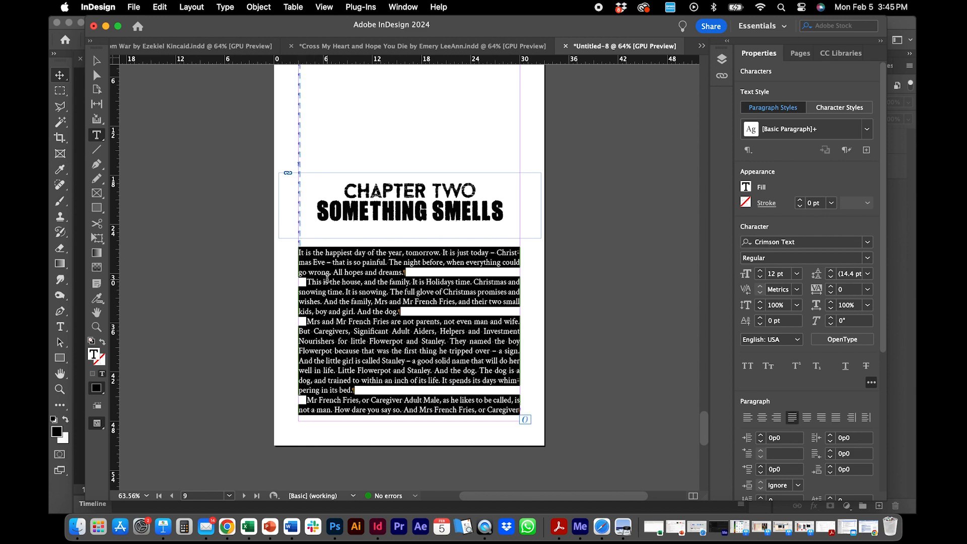
key("super+v")
Try the [Basic Paragraph] style on all of the Chapter Two text and set its font to Crimson Text
key("super+a")
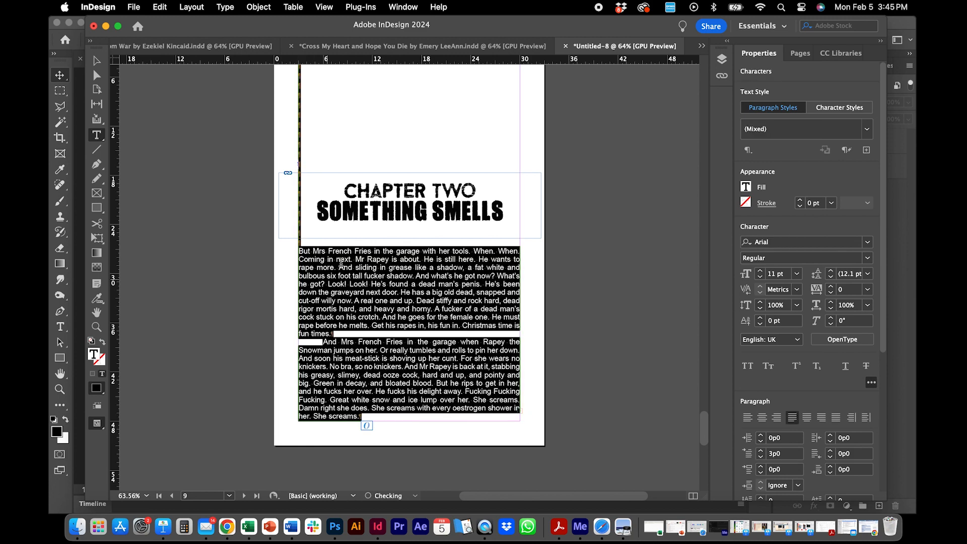
left_click(867, 130)
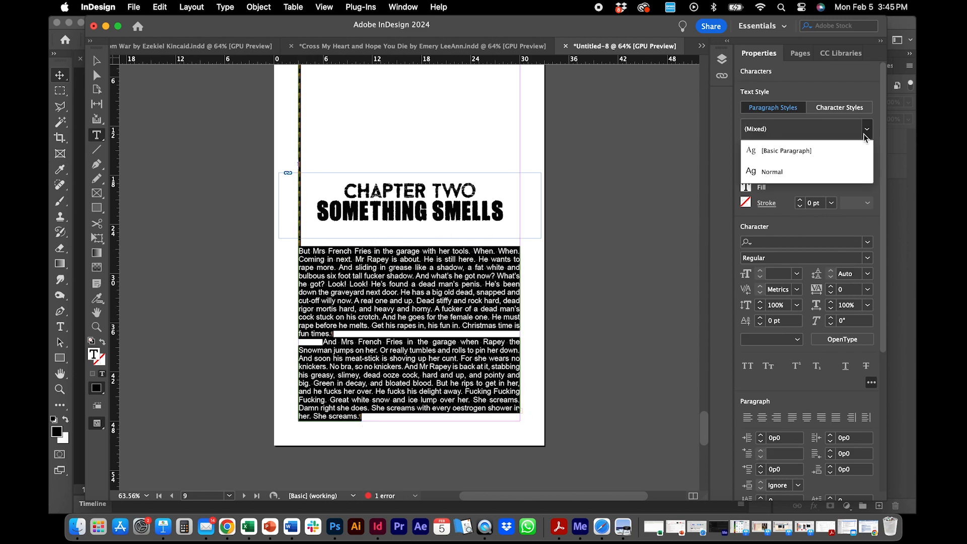
left_click(845, 150)
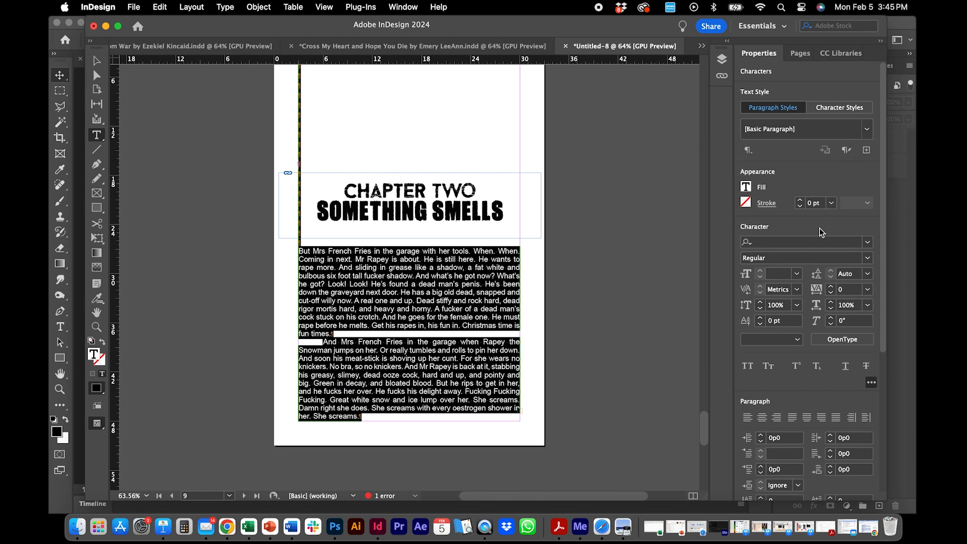
left_click(868, 243)
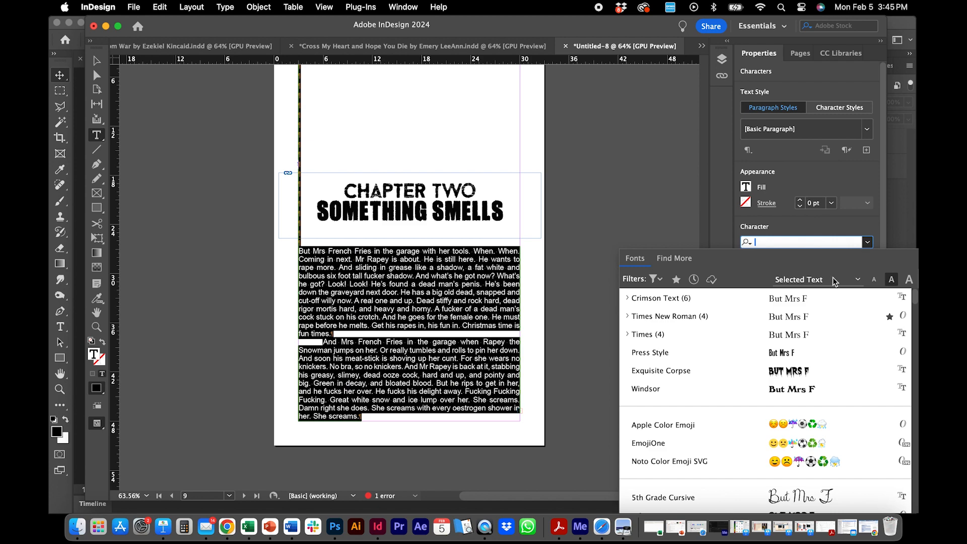
left_click(755, 298)
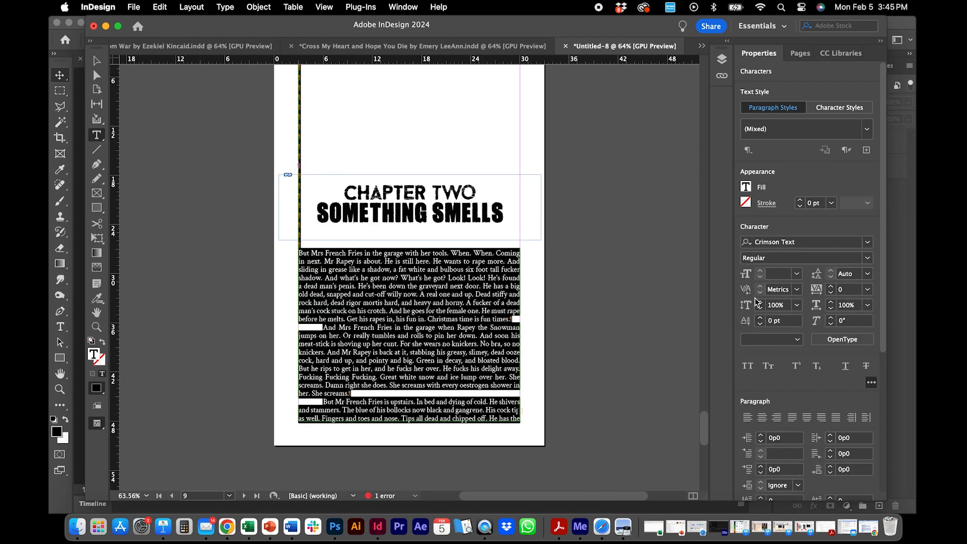
Justify the Chapter Two text with last lines aligned left and a 1p0 first-line indent, and set the opening paragraph's first-line indent to 0p0
left_click(793, 418)
left_click(776, 454)
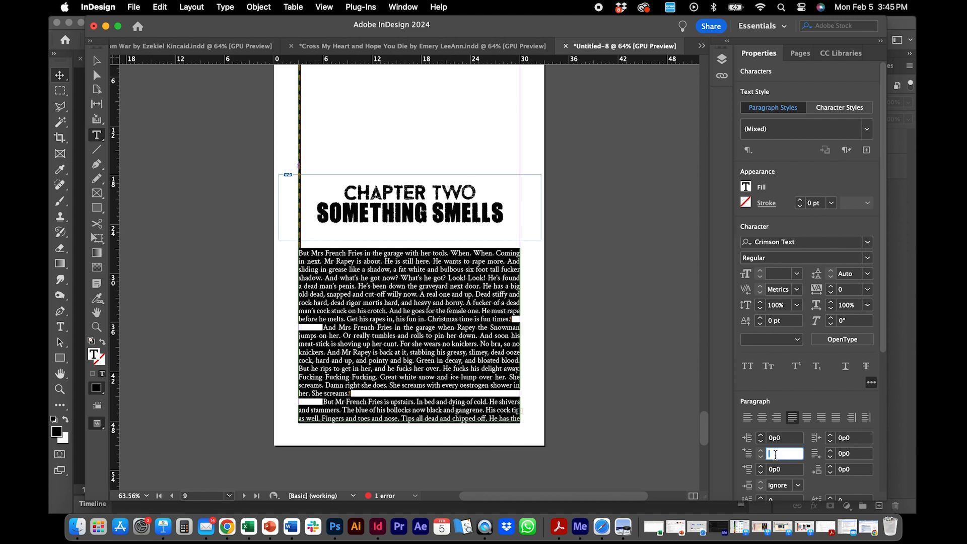
type("1")
key("Return")
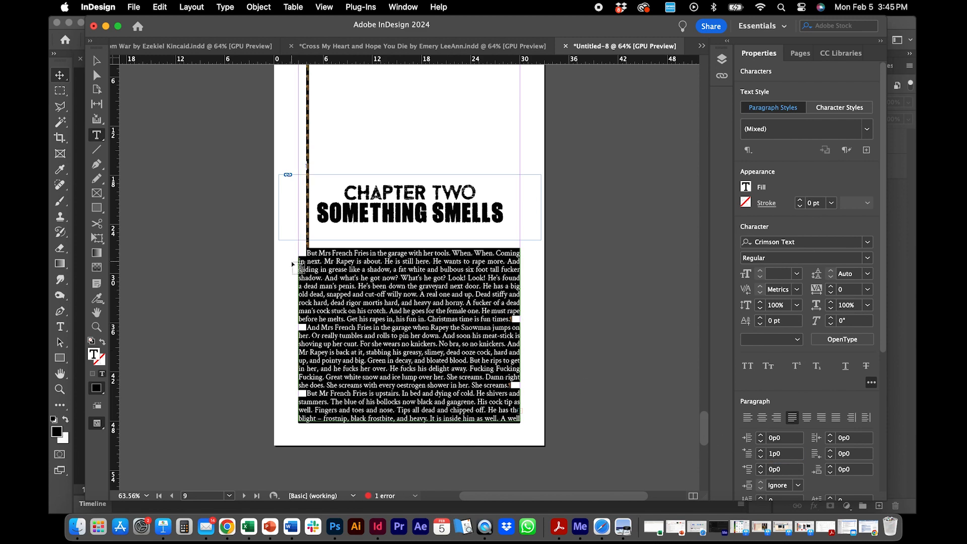
left_click(307, 255)
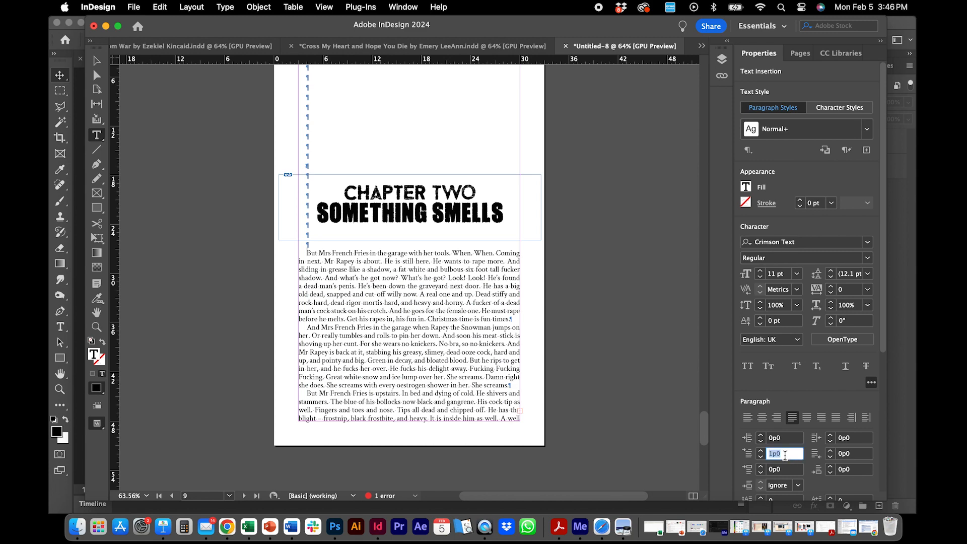
key("Return")
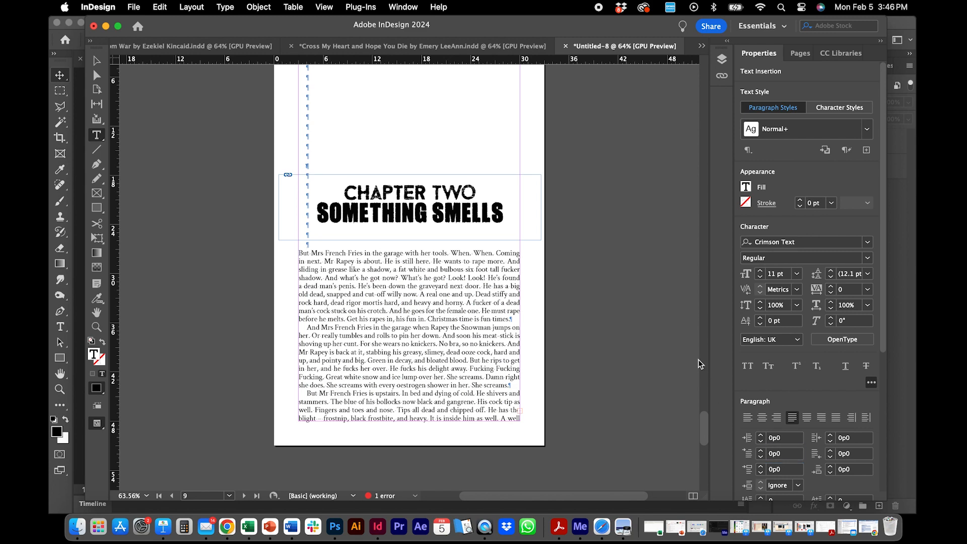
Thread the overset Chapter Two text from page 9 into a new frame at the margins of page 10
left_click_drag(703, 415, 700, 431)
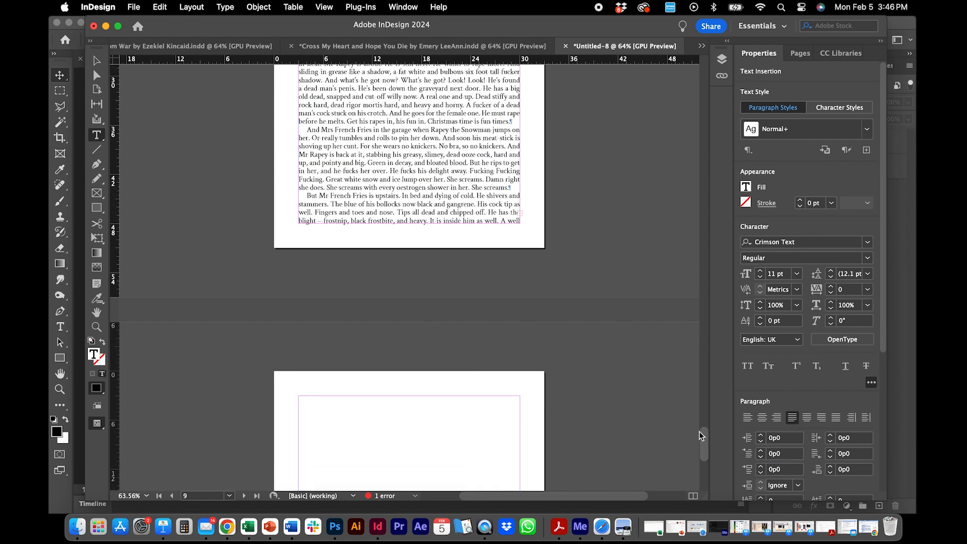
left_click(93, 61)
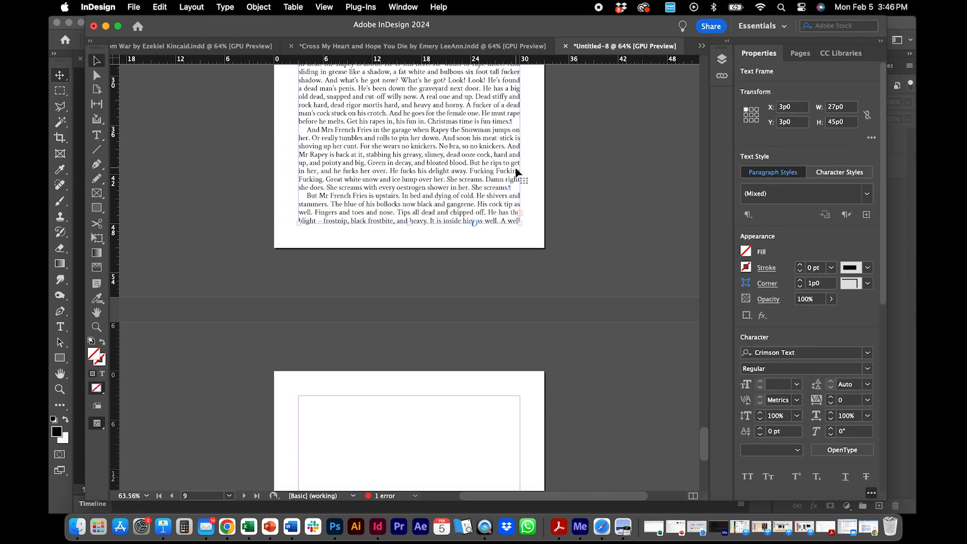
left_click(521, 213)
left_click(301, 400)
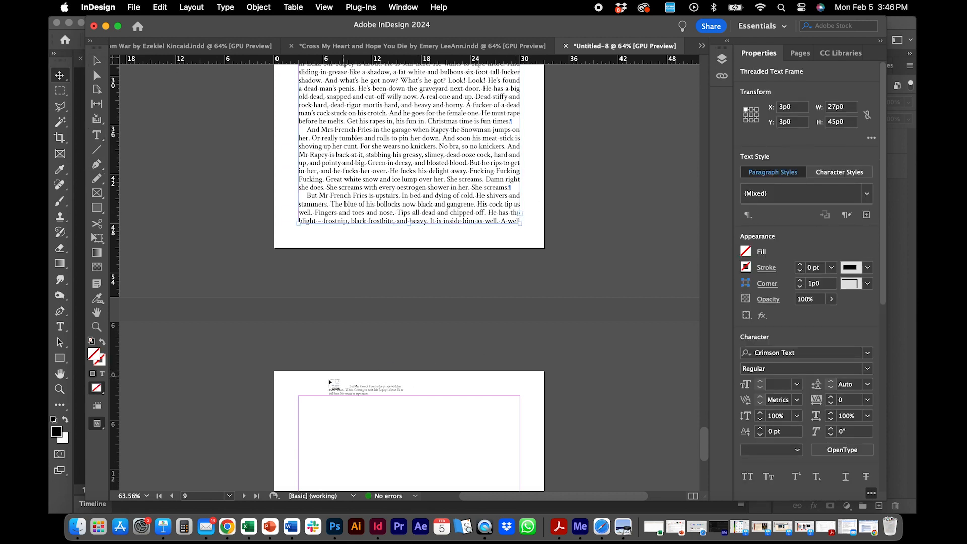
left_click(301, 400)
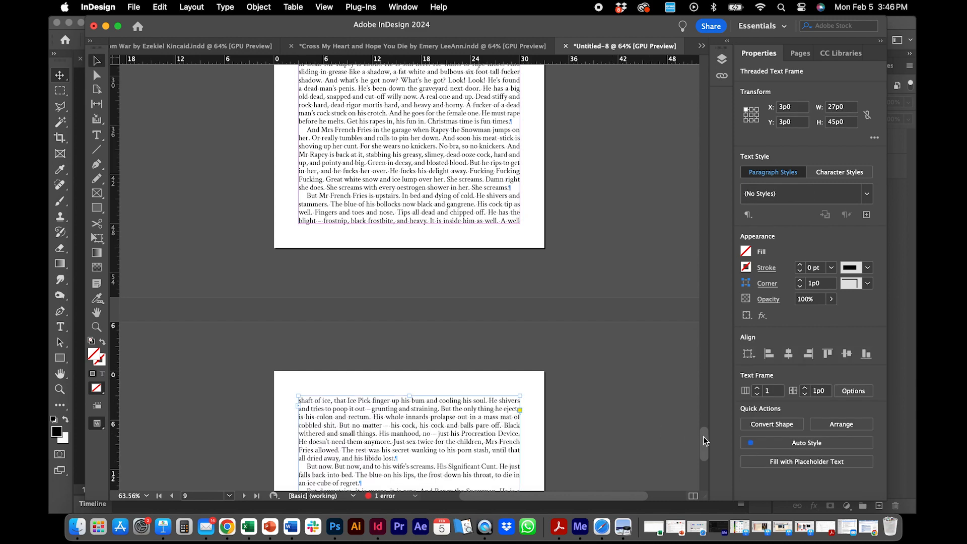
Delete the *** scene break on page 10 and add a blank line so the gap is four empty lines
left_click_drag(704, 437, 698, 464)
double_click(319, 319)
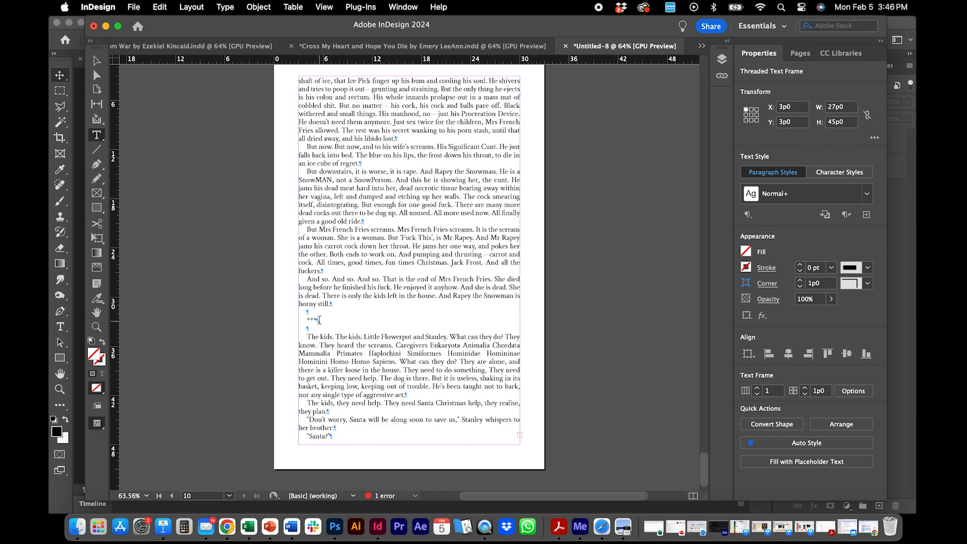
key("BackSpace")
key("BackSpace")
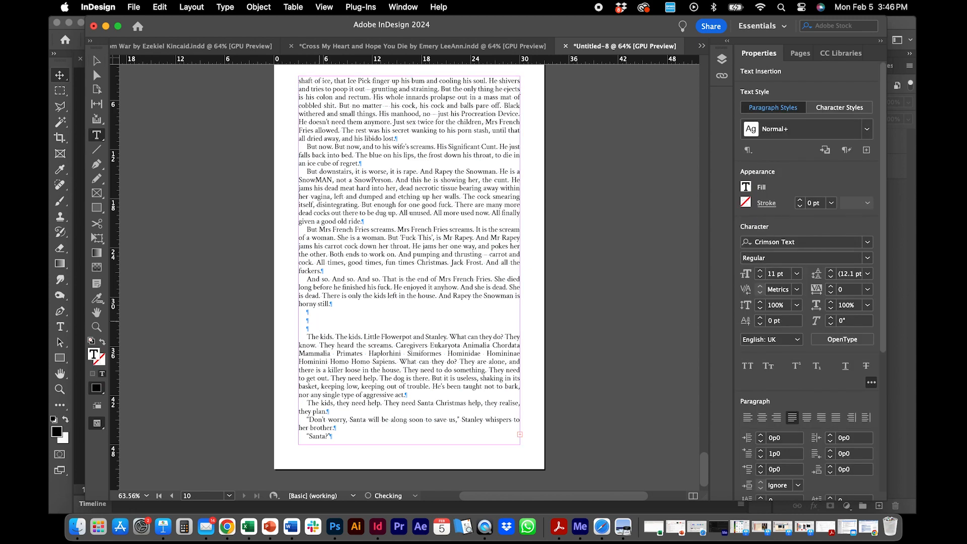
key("Return")
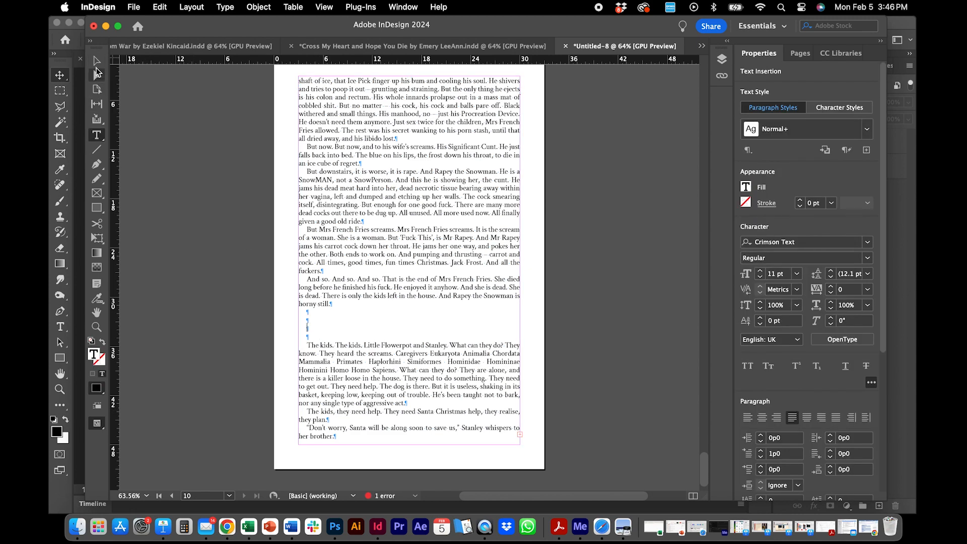
Paste a copy of page 6's skull ornament centered into the scene-break gap on page 10, and anchor it to the first blank line
left_click(96, 60)
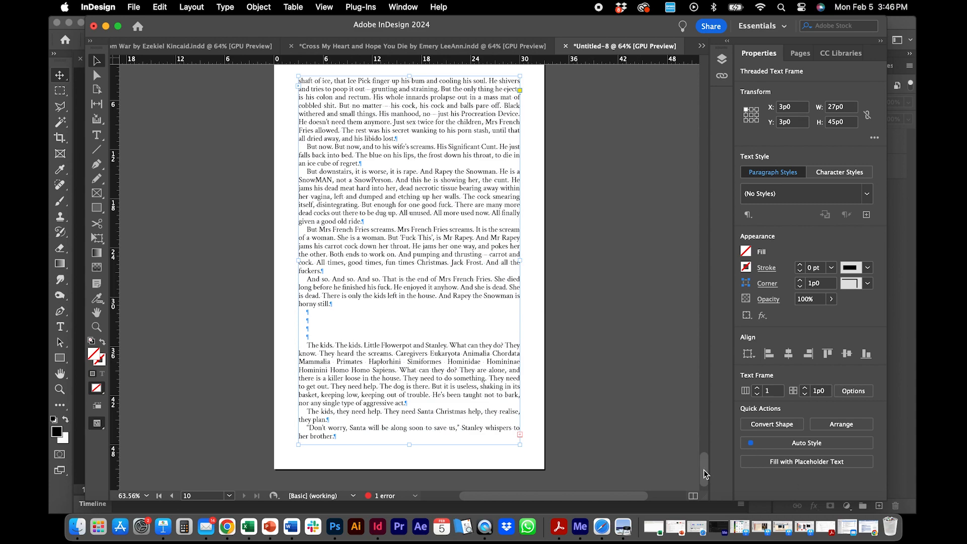
left_click_drag(704, 471, 681, 292)
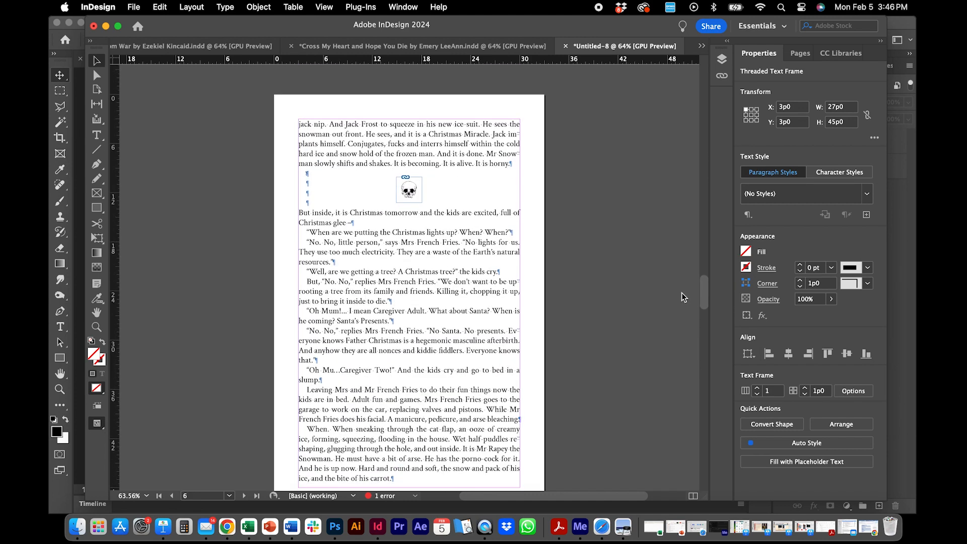
left_click(412, 198)
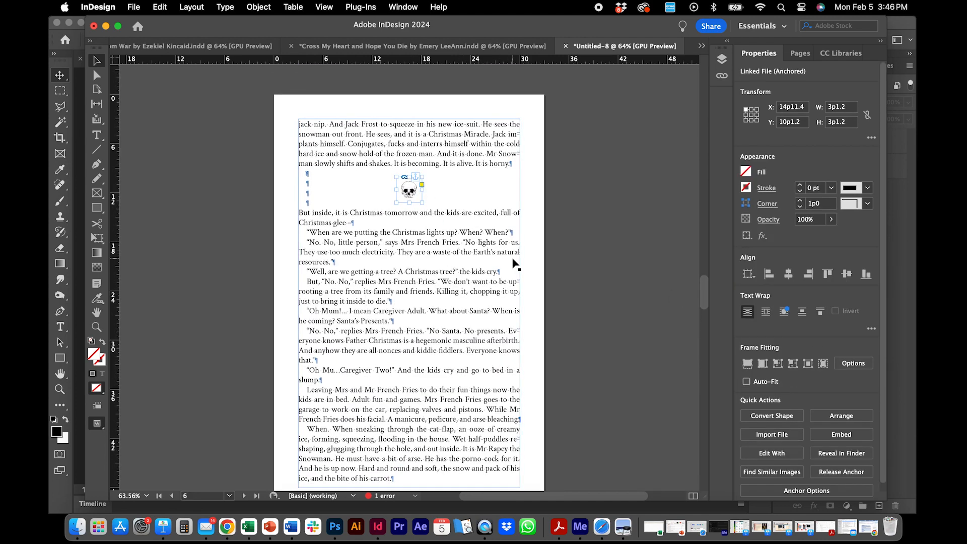
left_click_drag(703, 291, 663, 465)
key("super+v")
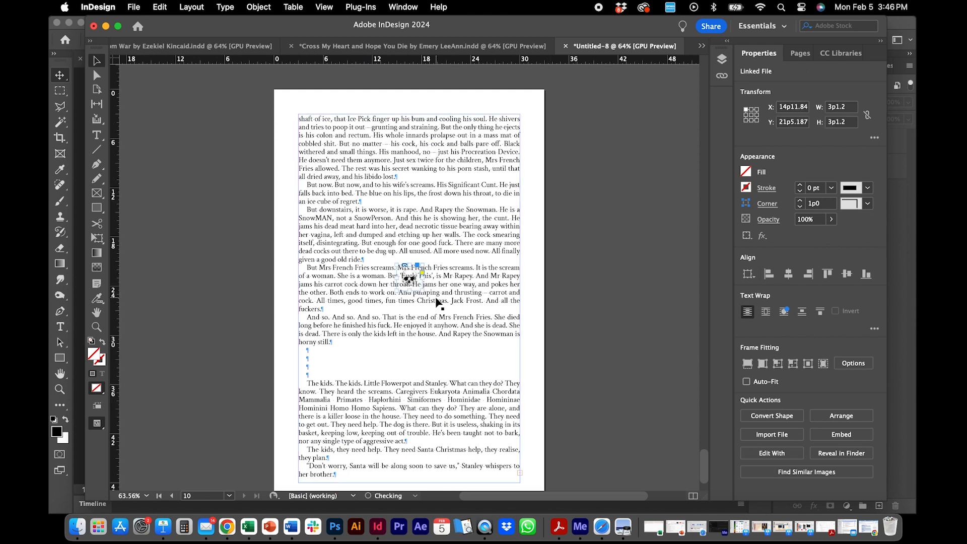
left_click_drag(408, 293, 409, 366)
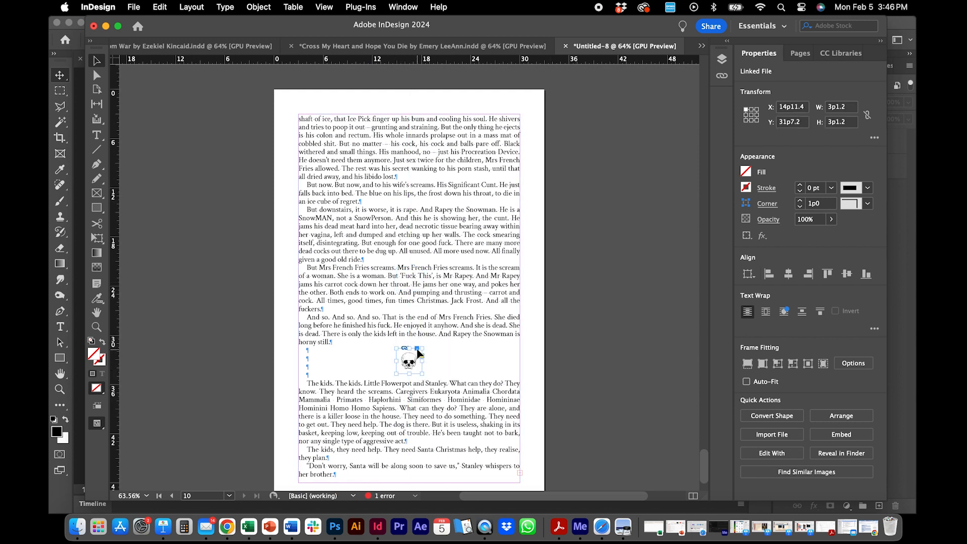
left_click_drag(347, 349, 346, 351)
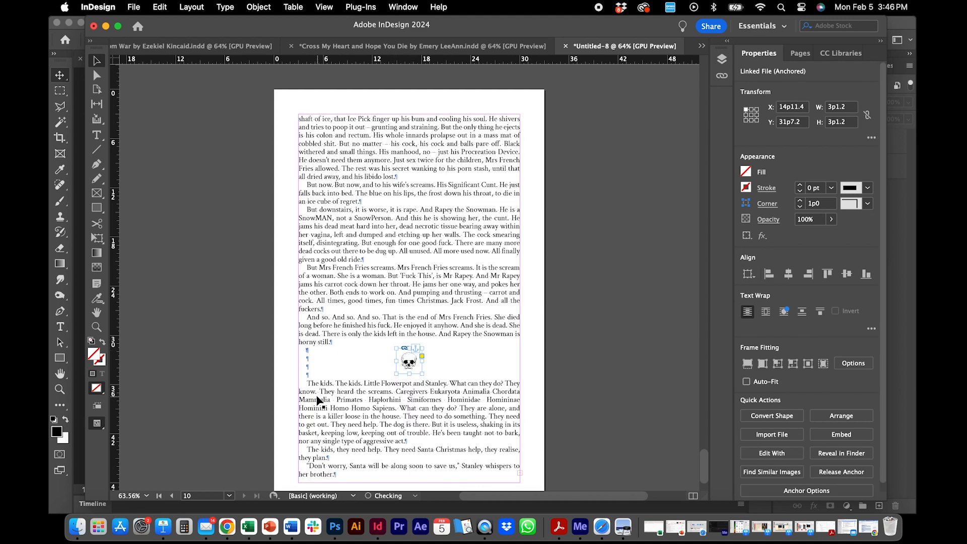
Set the first-line indent of the paragraph right after page 10's skull scene break to 0p0
double_click(309, 386)
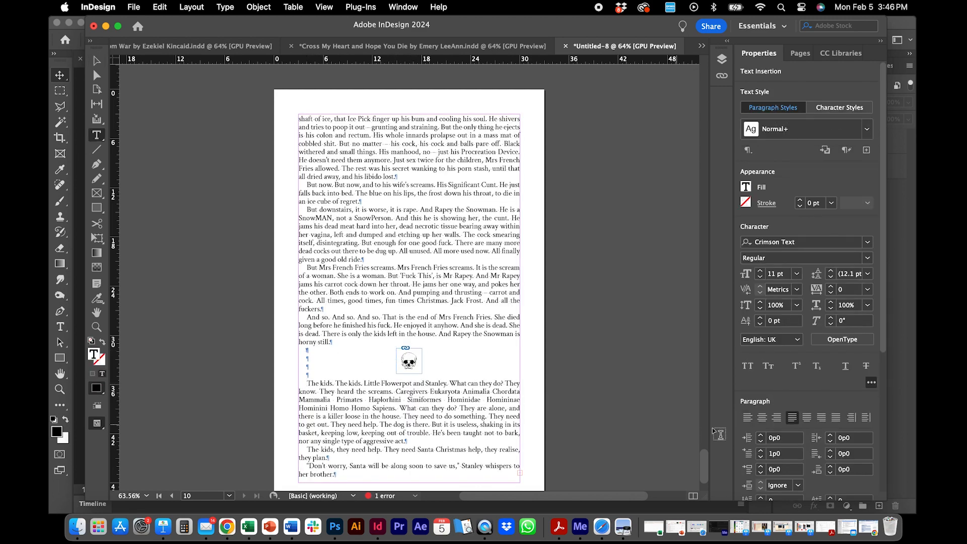
left_click(779, 455)
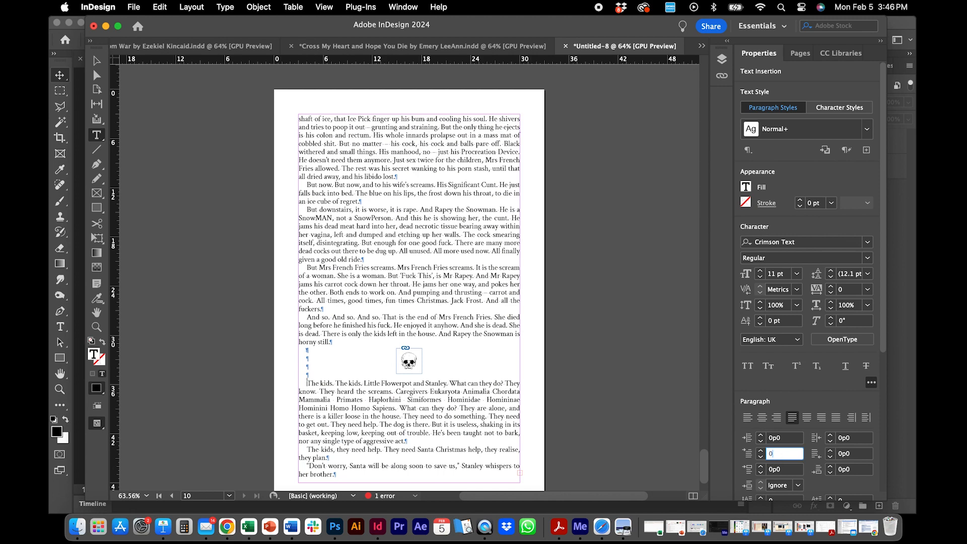
type("0")
key("Return")
scroll(705, 474, "down", 3)
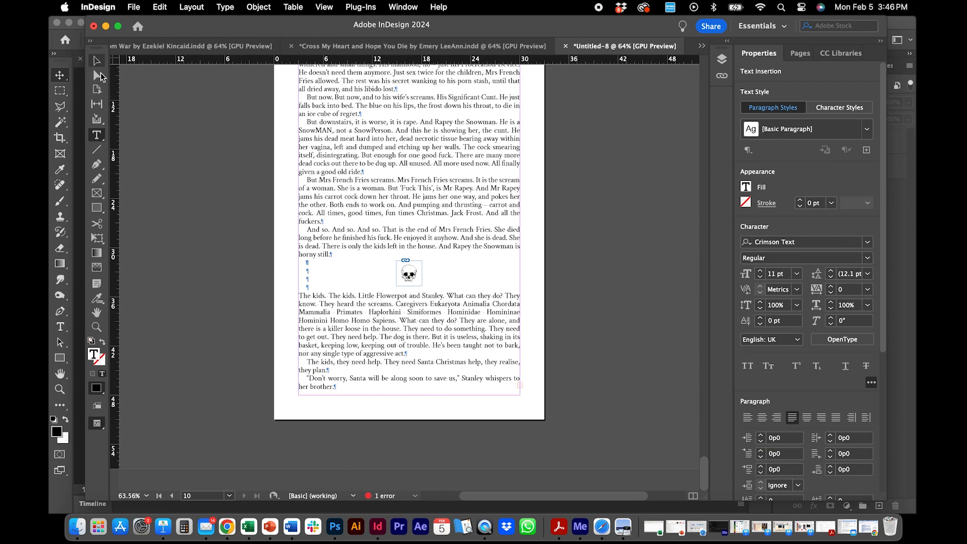
key("Escape")
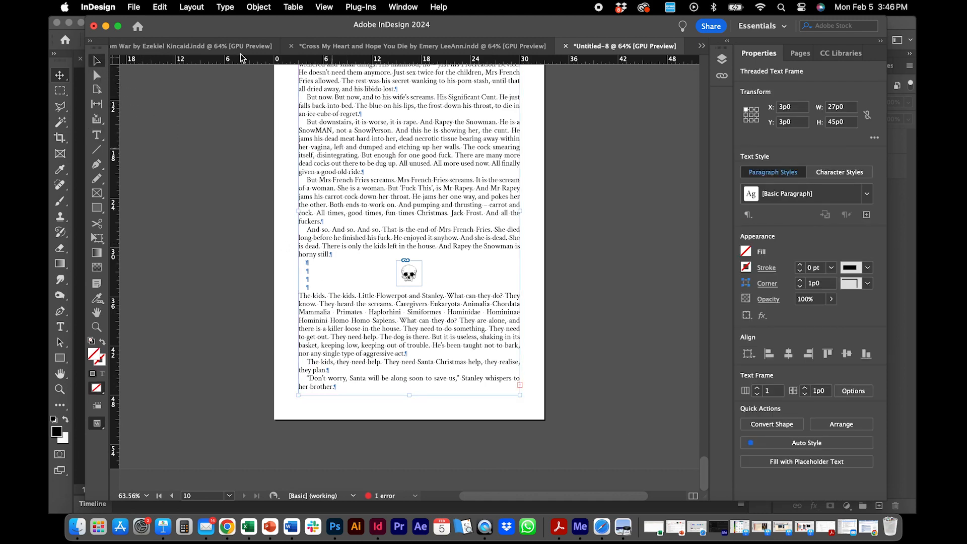
Insert 4 pages after page 10, based on A-Parent
left_click(195, 13)
mouse_move(197, 25)
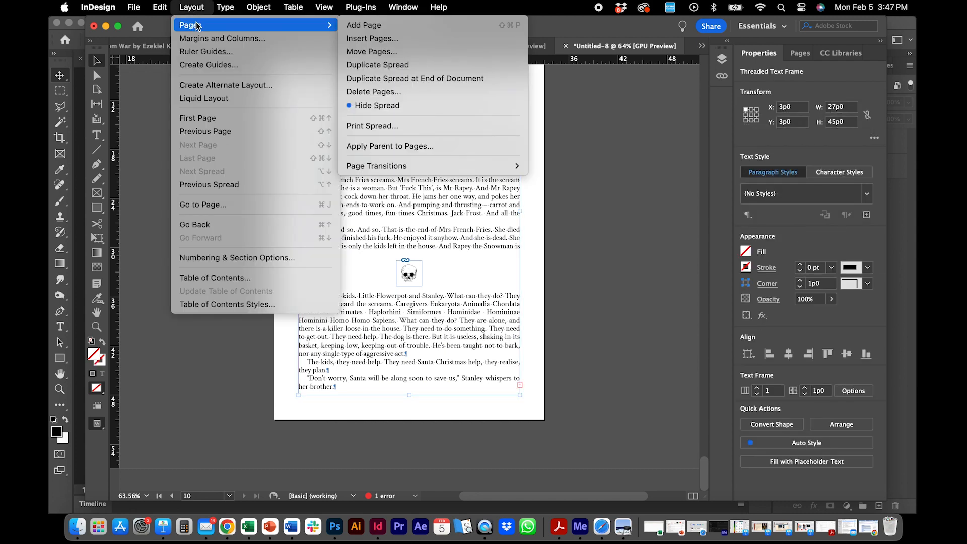
left_click(352, 40)
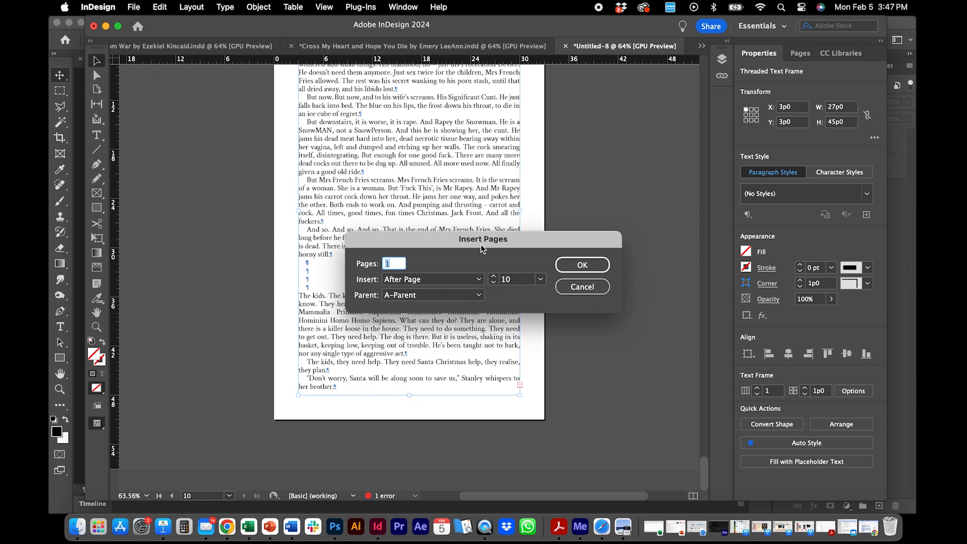
type("4")
left_click(570, 267)
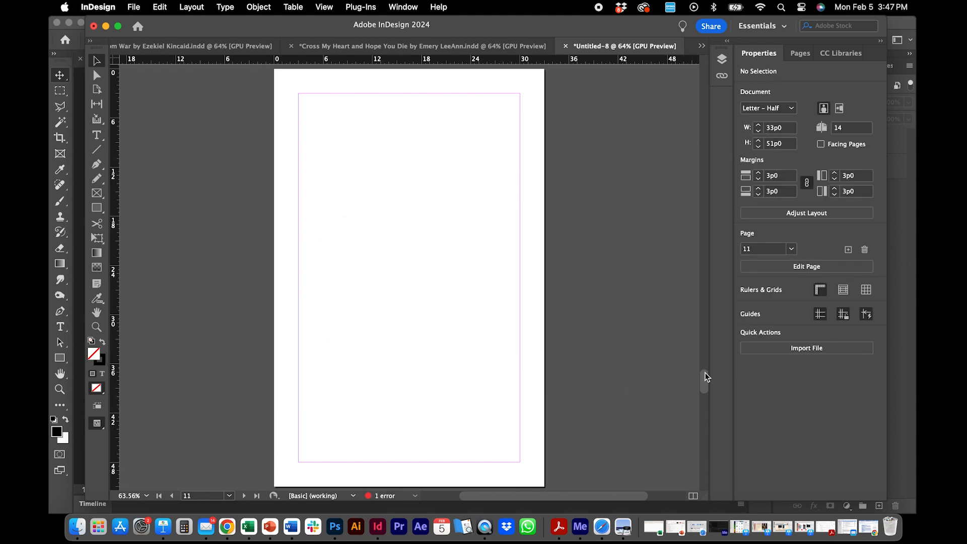
Thread the overset Chapter Two text from page 10 into new frames at the margins of pages 11 and 12
left_click_drag(705, 372, 705, 363)
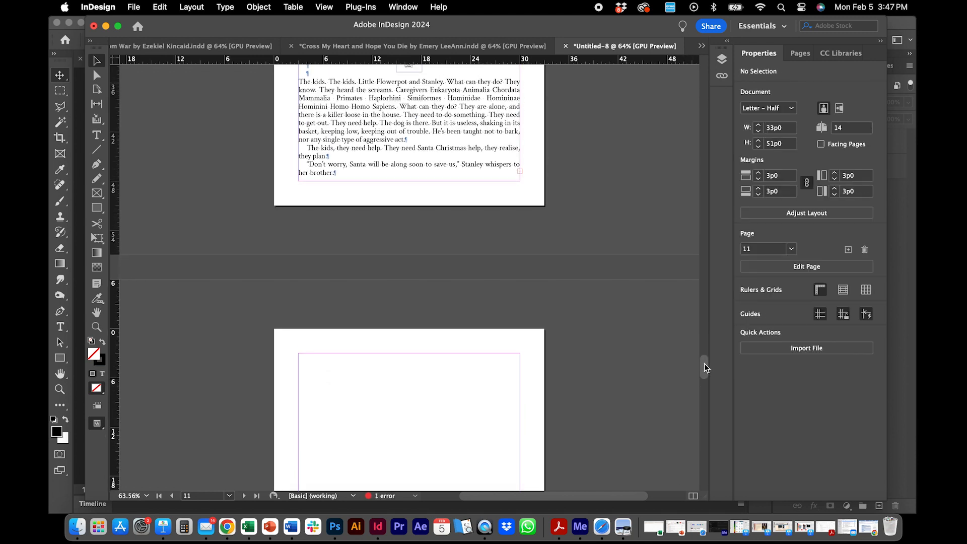
left_click(520, 171)
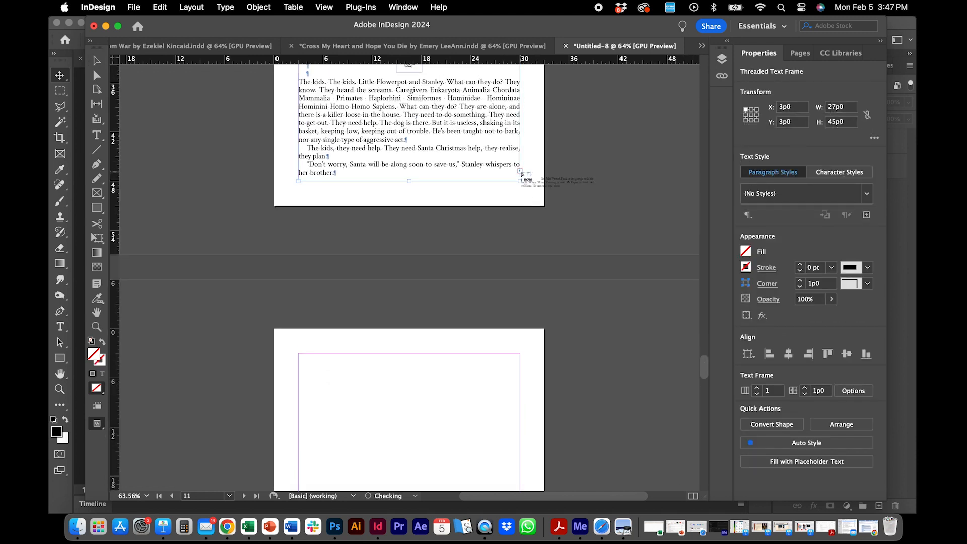
left_click(300, 354)
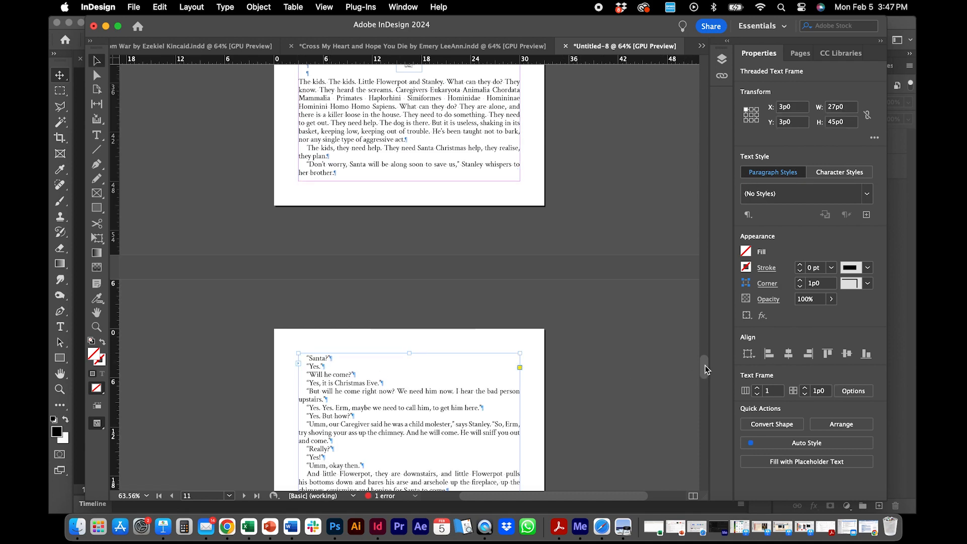
left_click_drag(705, 364, 701, 394)
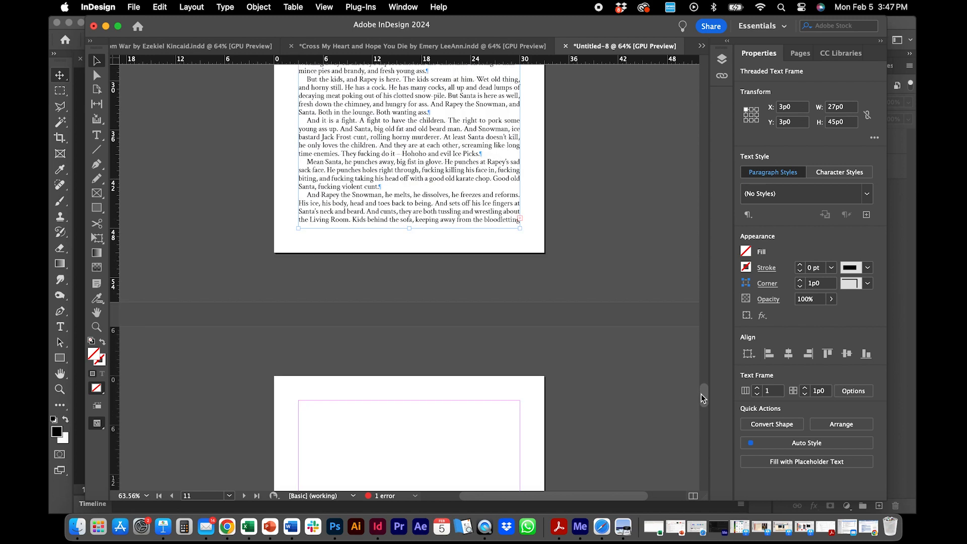
left_click(520, 218)
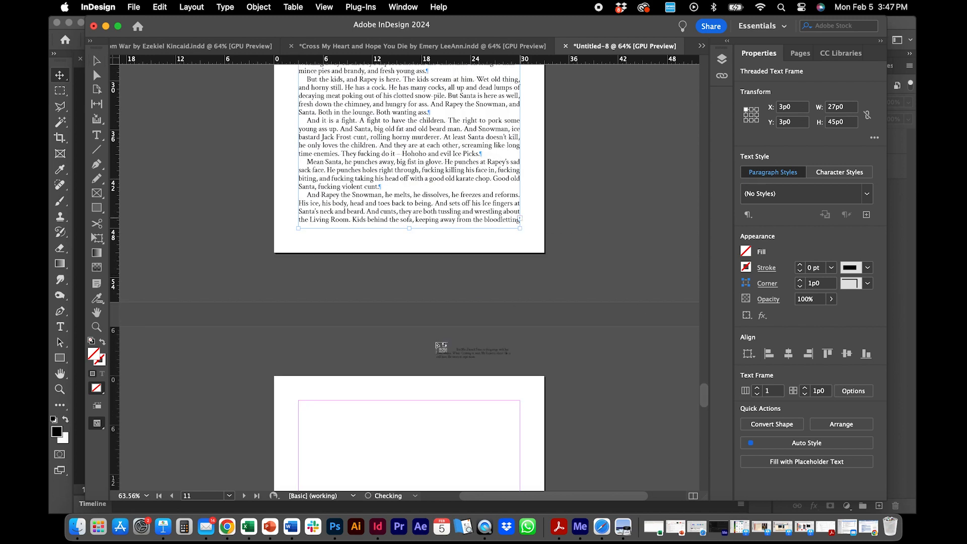
left_click(307, 413)
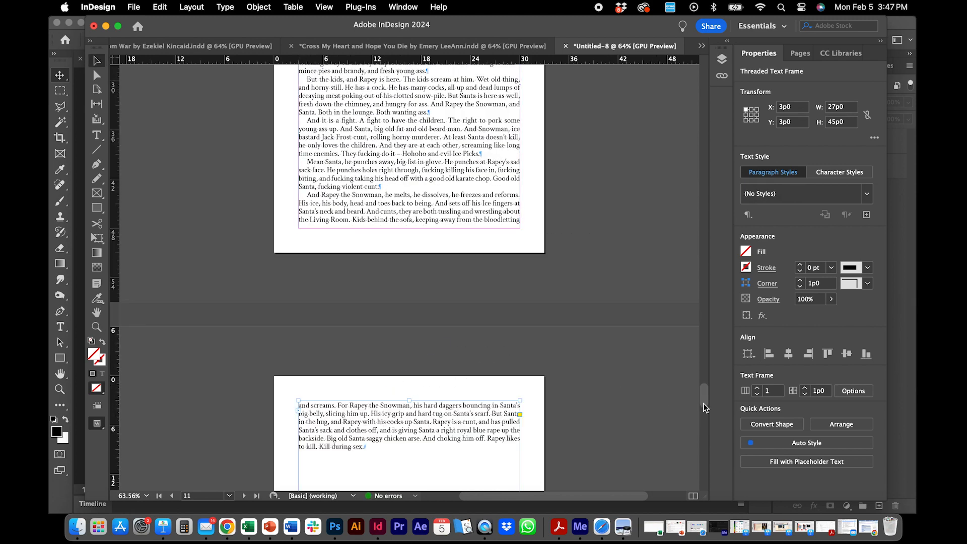
Delete the two unused blank pages 13 and 14 at the end of the document
scroll(705, 404, "down", 15)
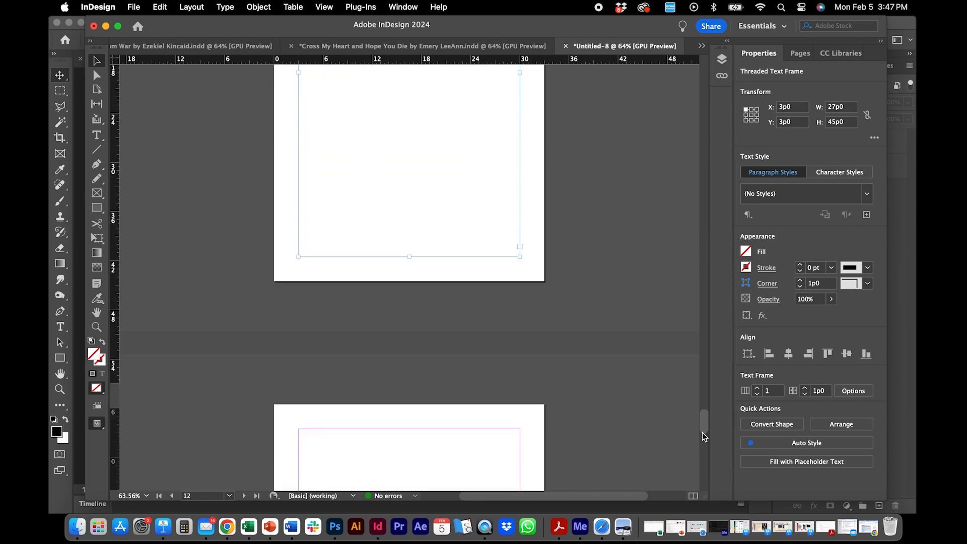
scroll(693, 452, "down", 10)
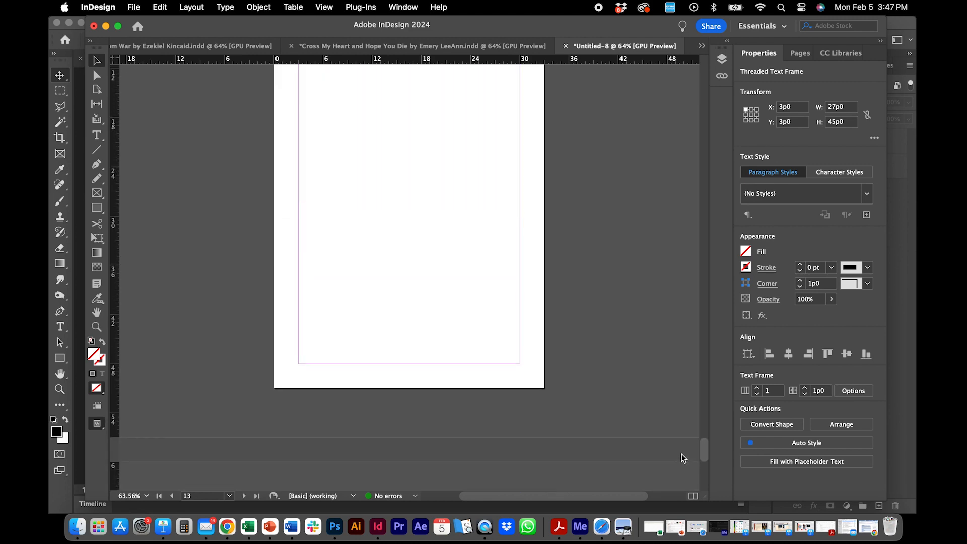
scroll(681, 454, "up", 2)
scroll(681, 450, "down", 1)
left_click(501, 316)
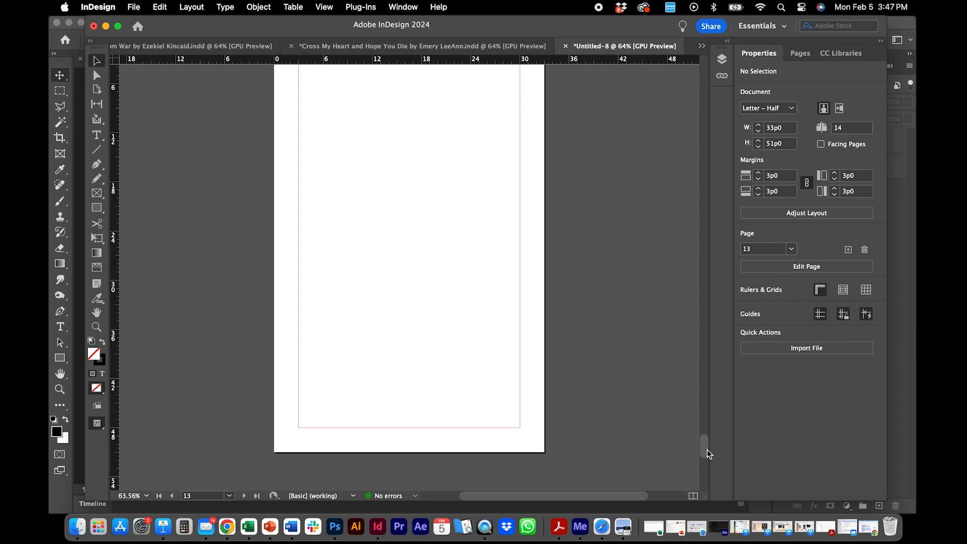
mouse_move(709, 453)
left_mouse_down()
mouse_move(699, 483)
mouse_move(707, 439)
left_mouse_up()
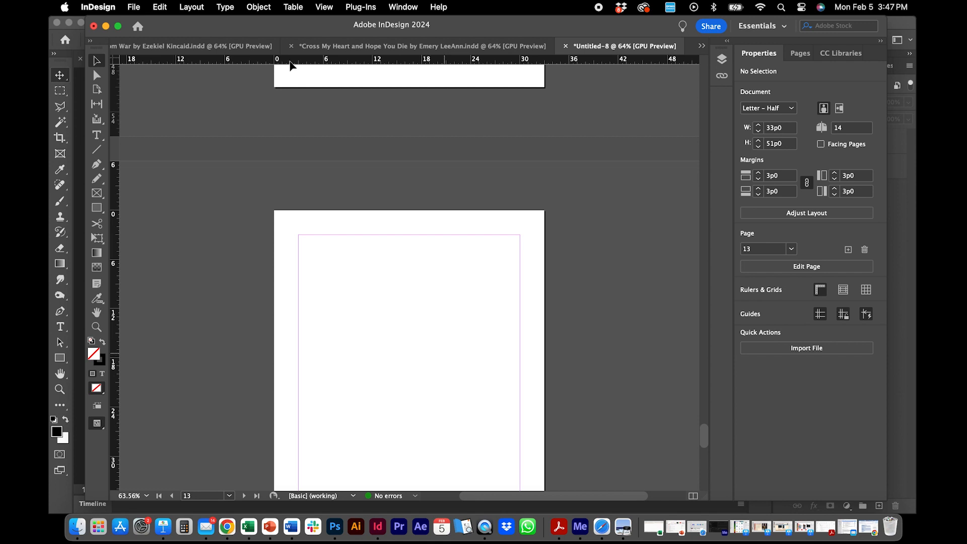
left_click(196, 9)
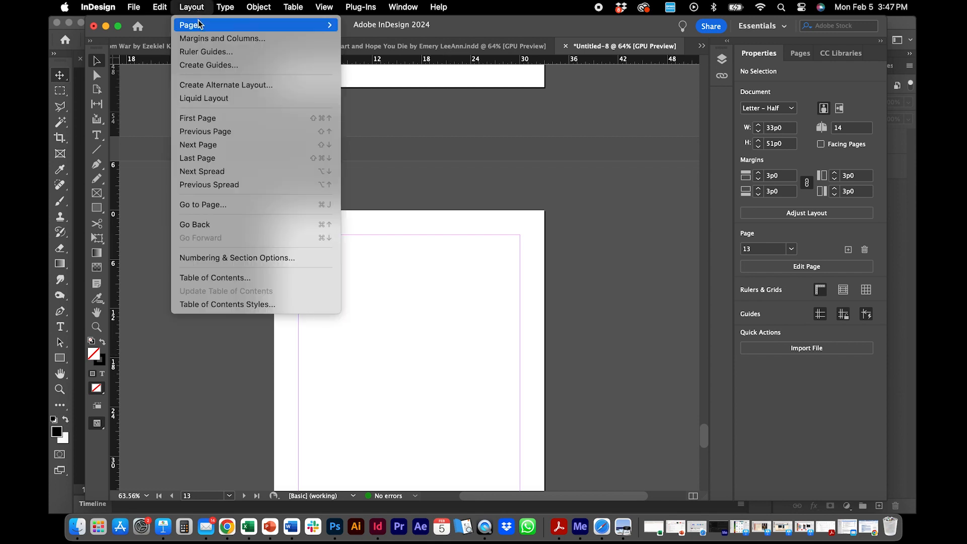
mouse_move(258, 7)
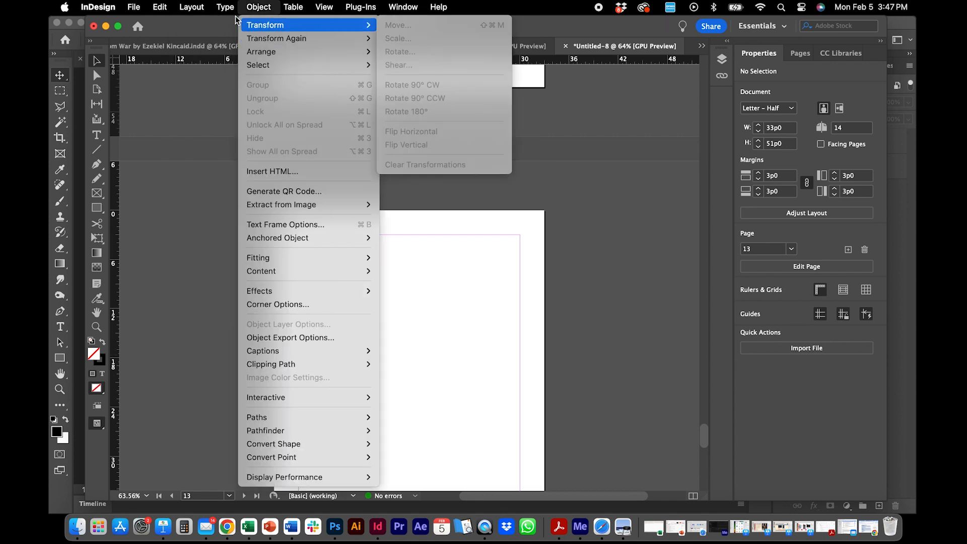
mouse_move(191, 9)
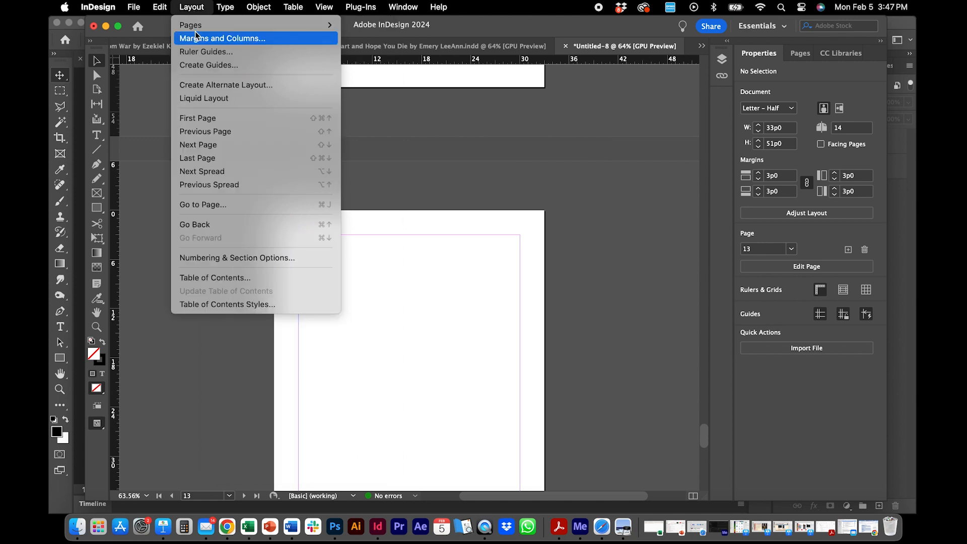
mouse_move(197, 26)
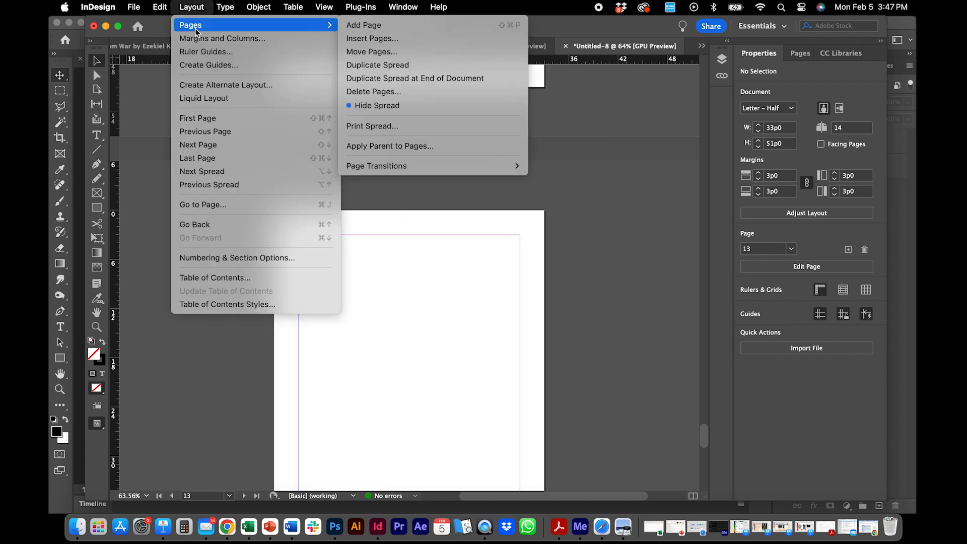
left_click(383, 91)
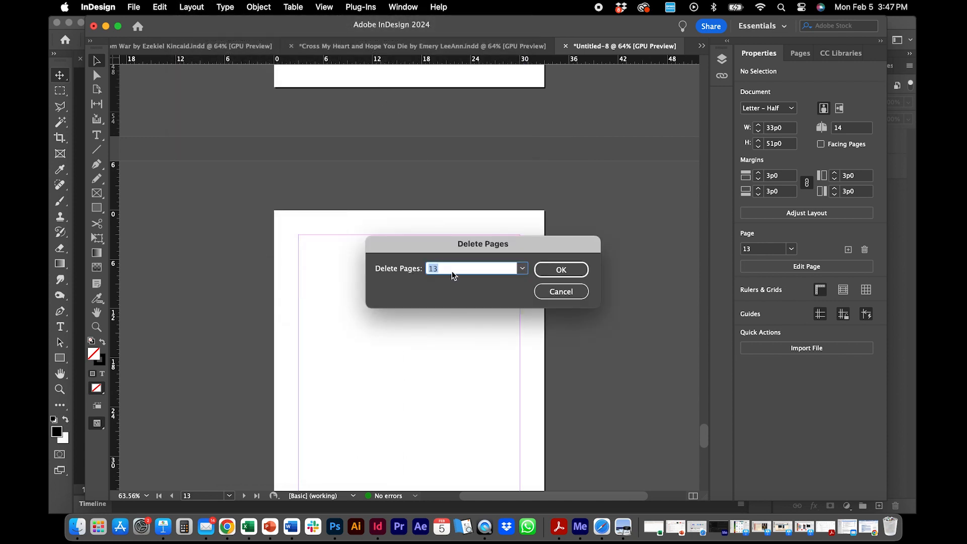
left_click(450, 269)
left_click(551, 268)
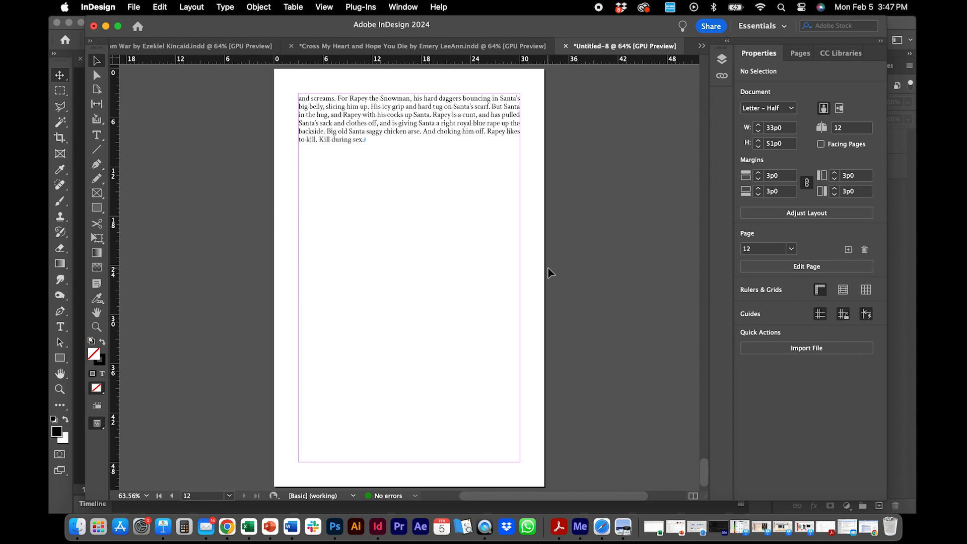
Save the document as "Diarrhea Mouth by El Gross" in the Assets folder, in InDesign 2024 document format
left_click_drag(705, 472, 706, 84)
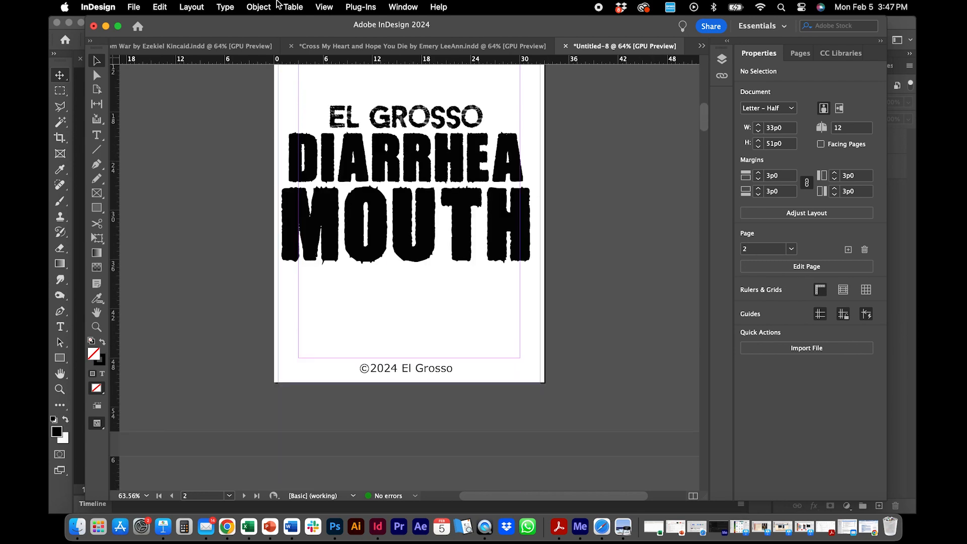
left_click(134, 7)
left_click(155, 112)
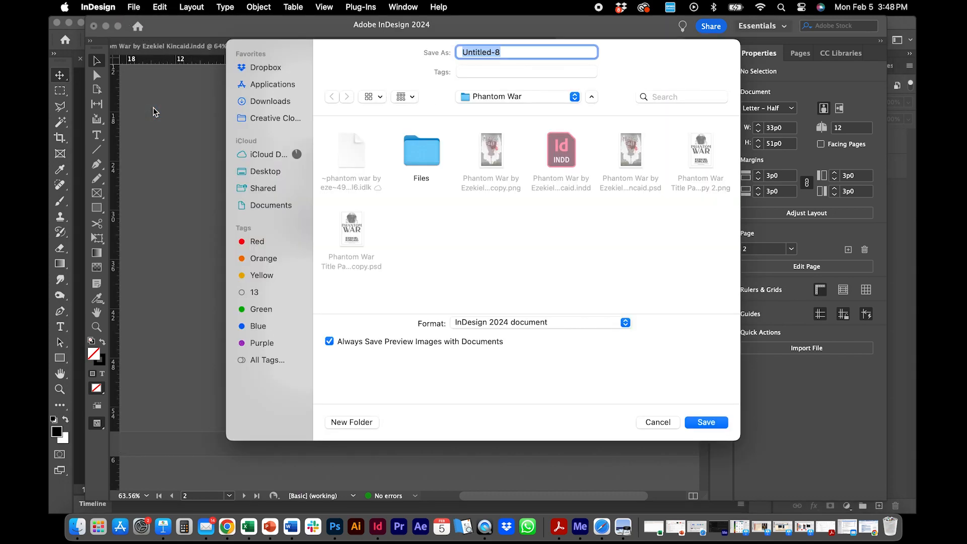
left_click(487, 97)
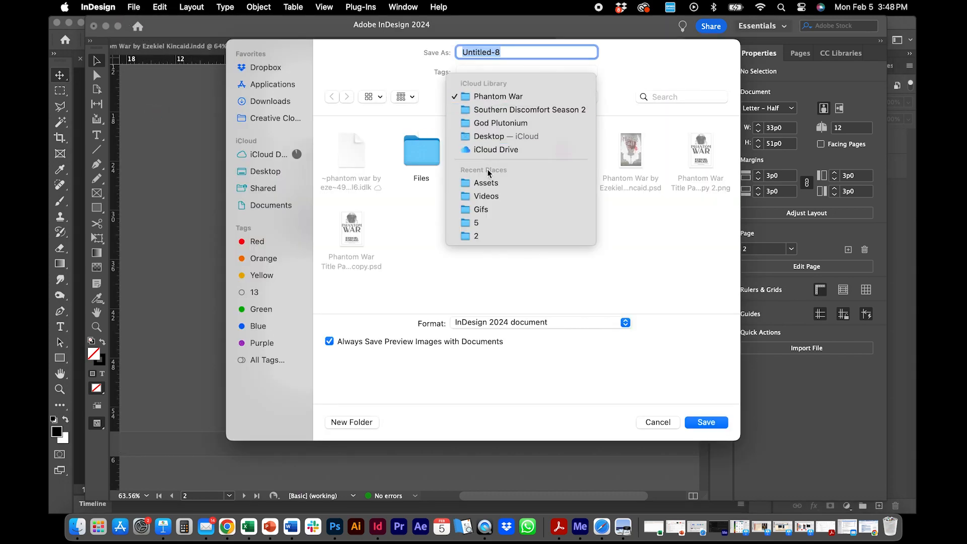
left_click(488, 183)
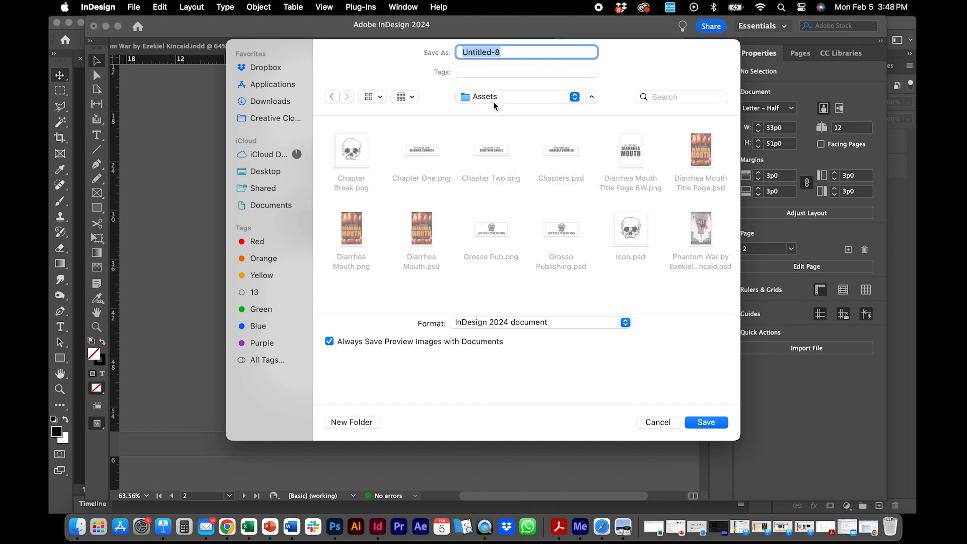
type("Diarrhea Mouth by El Gross")
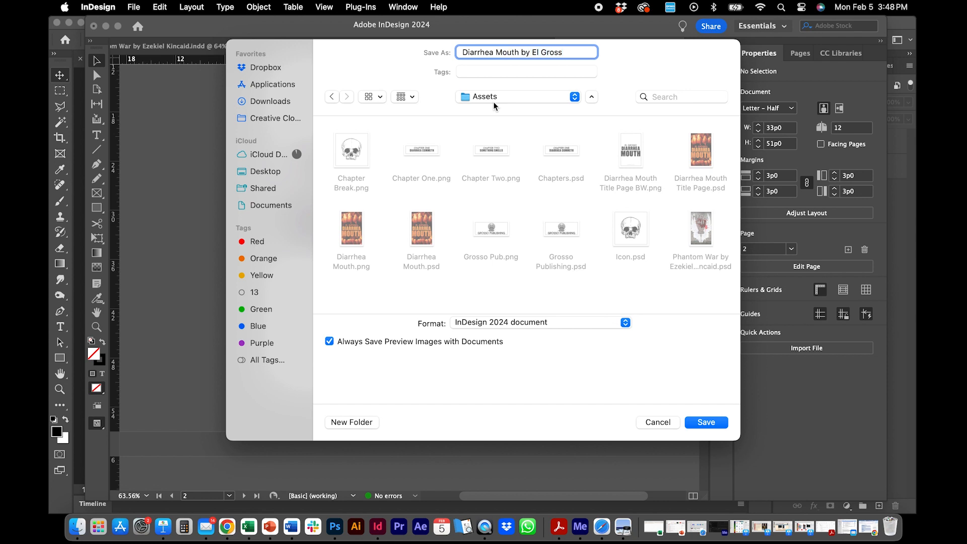
key("super+a")
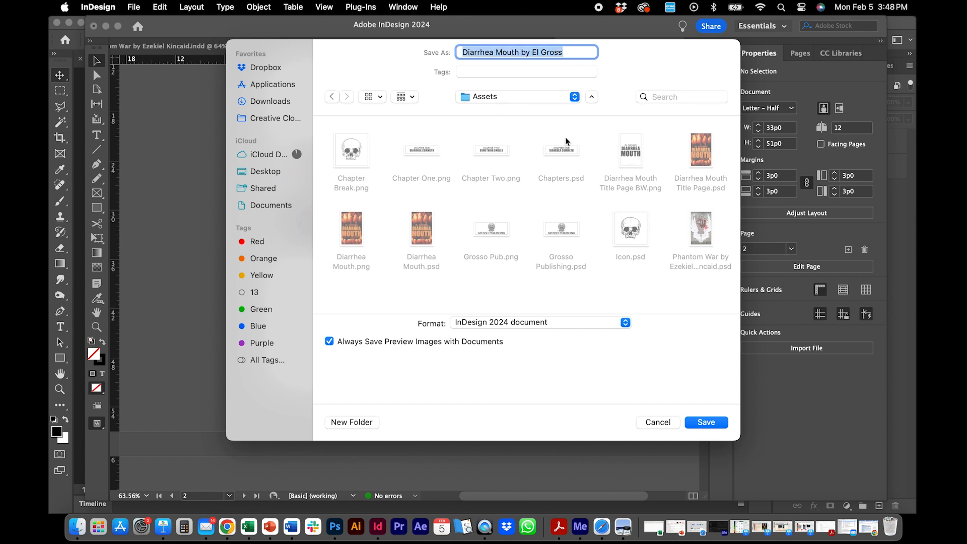
left_click(698, 424)
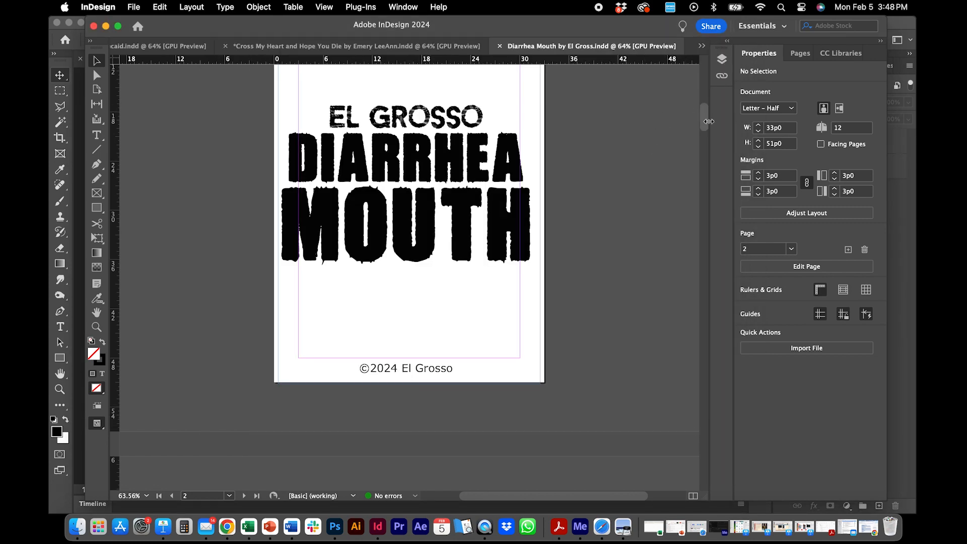
scroll(705, 124, "up", 5)
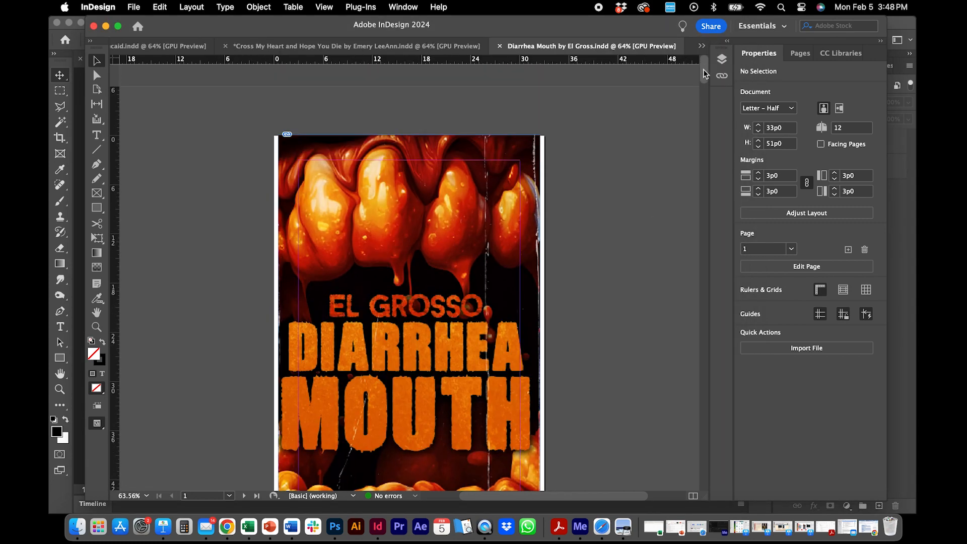
scroll(701, 170, "down", 10)
scroll(700, 171, "down", 20)
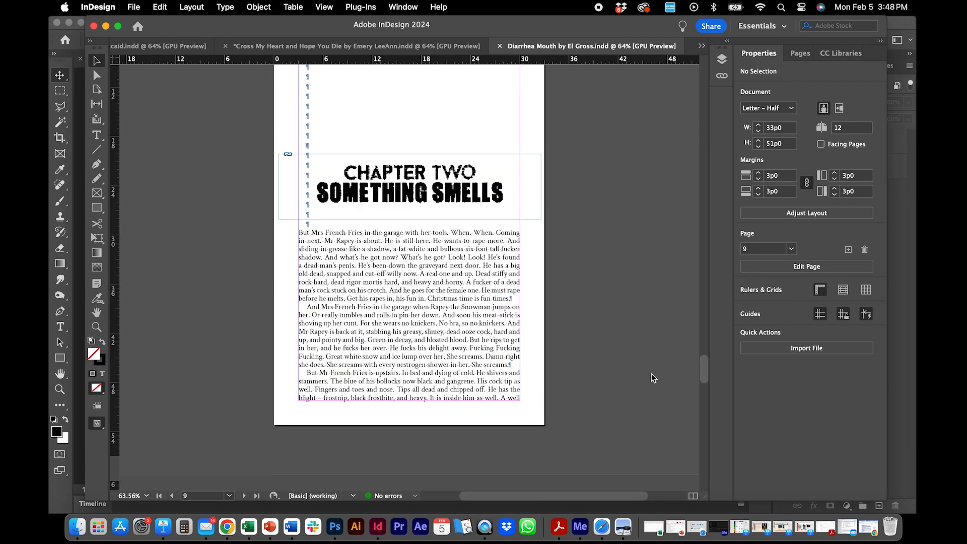
scroll(650, 393, "up", 8)
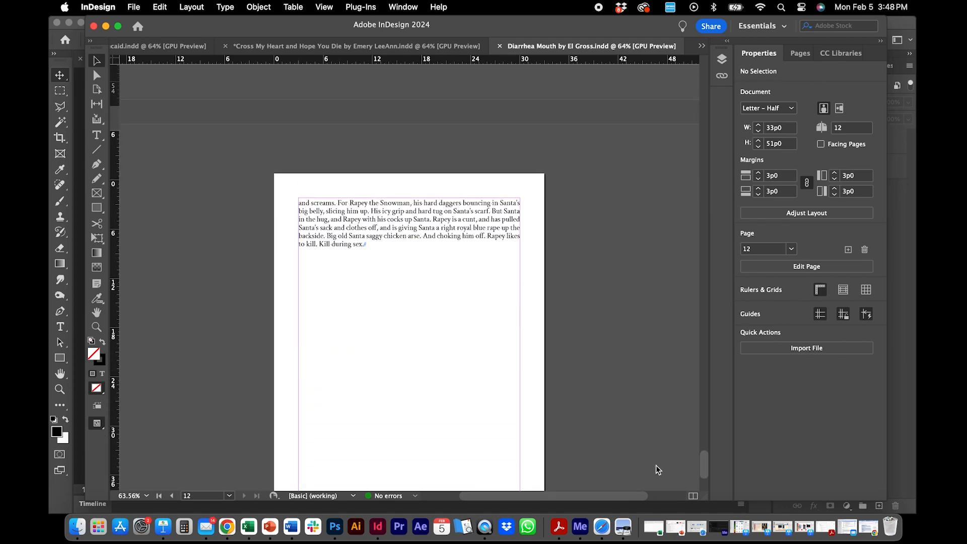